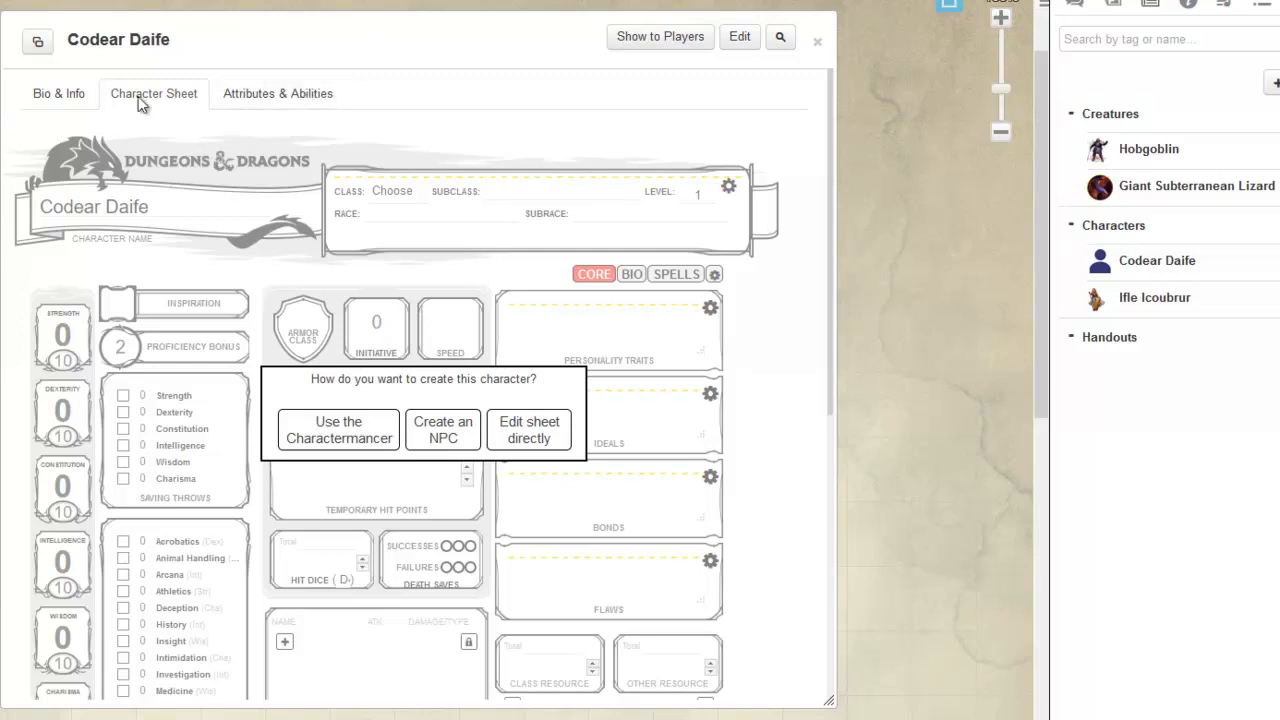
Step: Edit the Codear Daife character and use bruegar.jpg from the art library as its avatar
{"action": "left_click", "coordinate": [78, 94]}
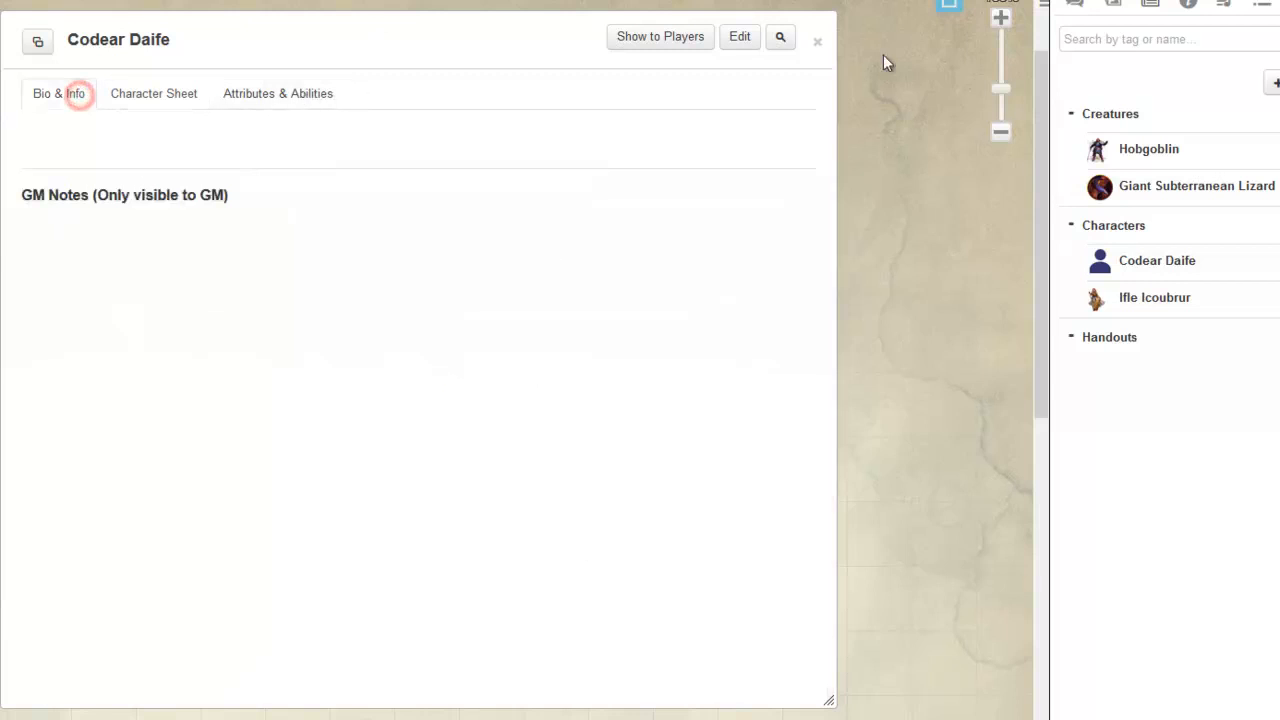
{"action": "left_click", "coordinate": [740, 40]}
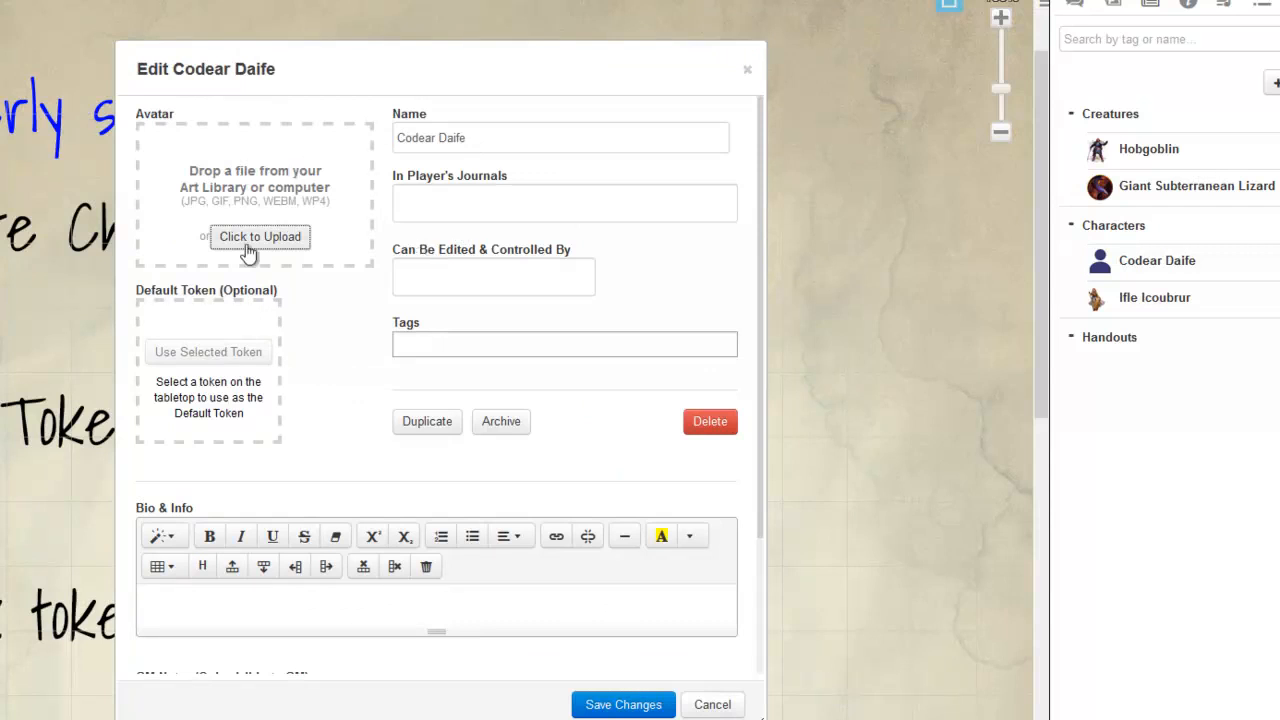
{"action": "left_click", "coordinate": [1118, 8]}
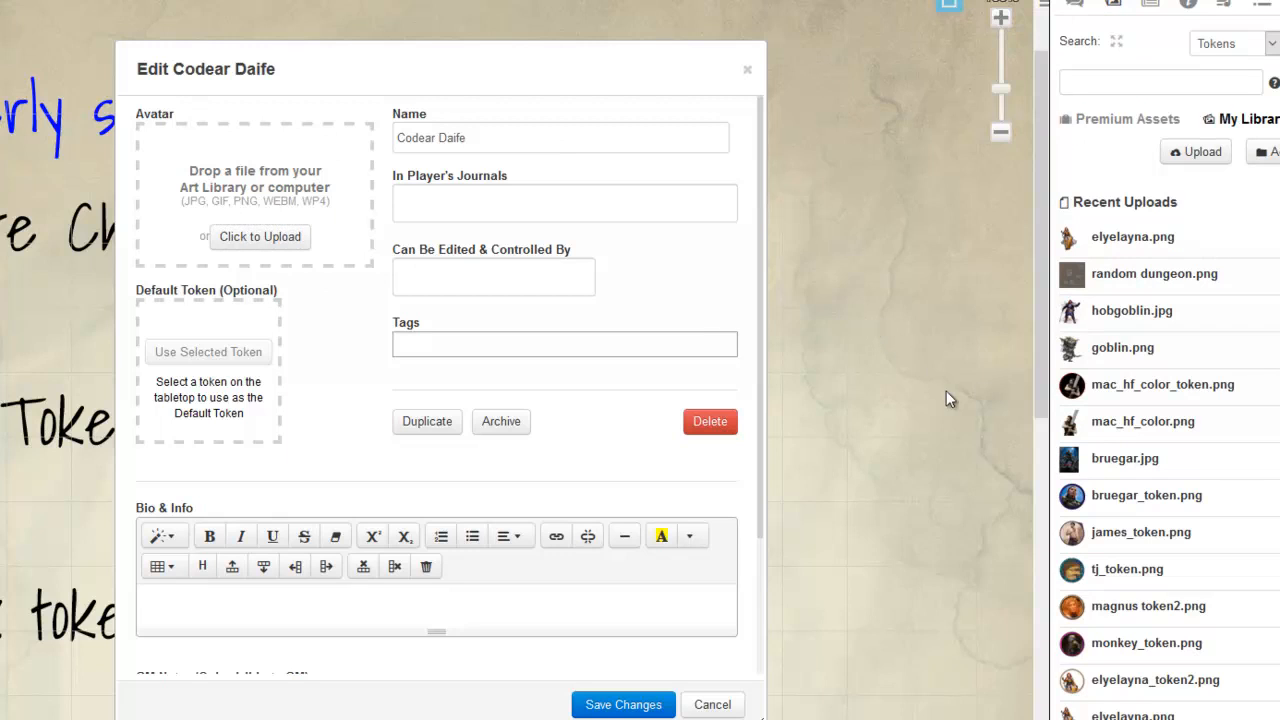
{"action": "left_click_drag", "start_coordinate": [1125, 458], "coordinate": [225, 194]}
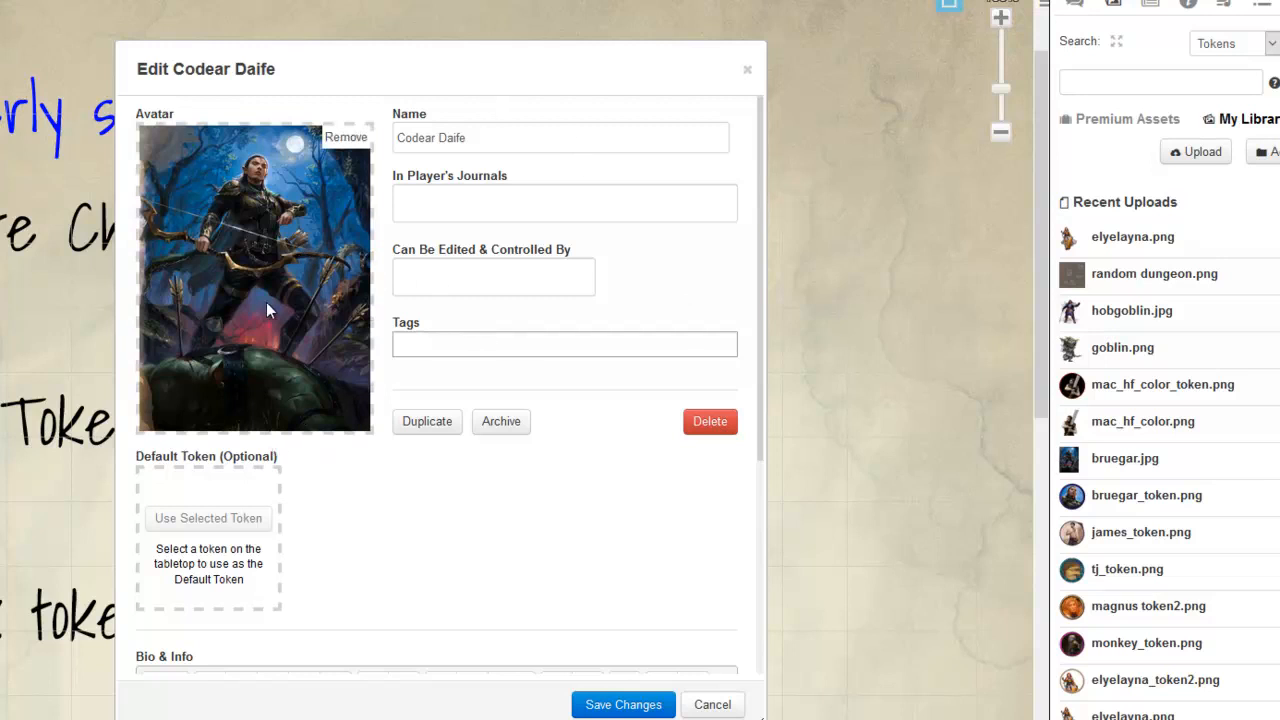
Step: Make the character visible in the journals of All Players and switch back to the journal list
{"action": "left_click", "coordinate": [435, 225]}
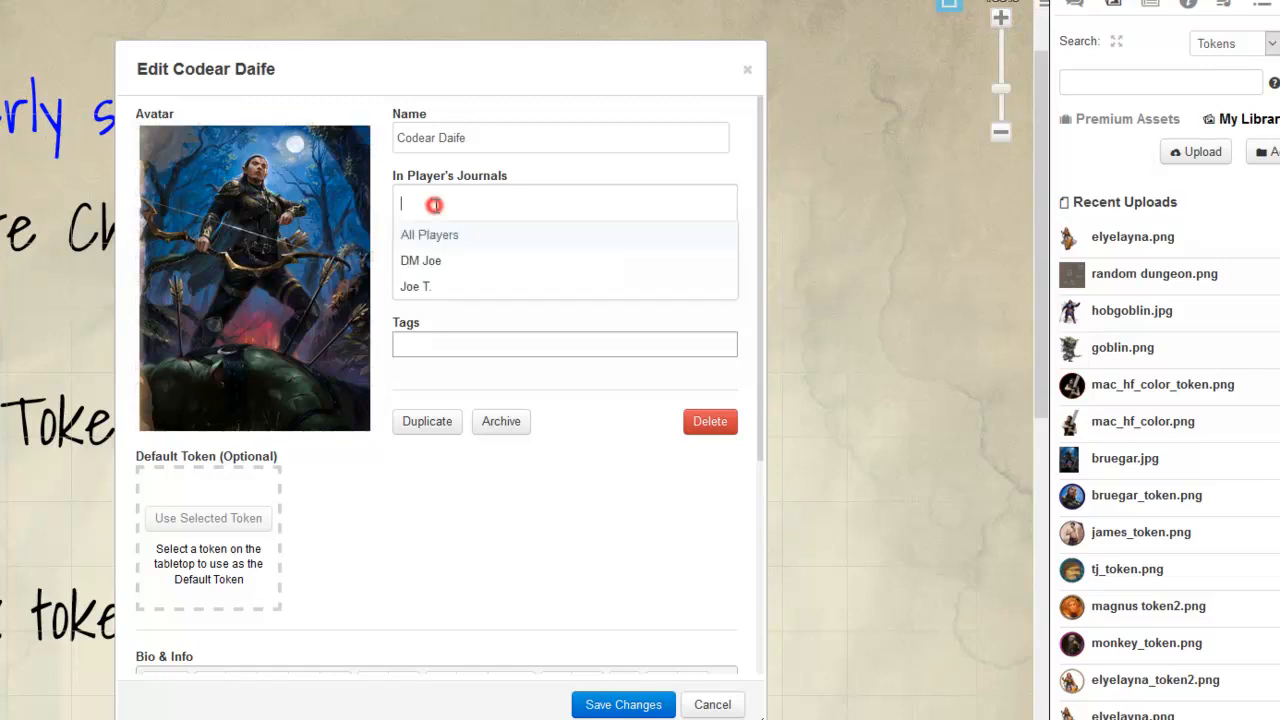
{"action": "left_click", "coordinate": [433, 238]}
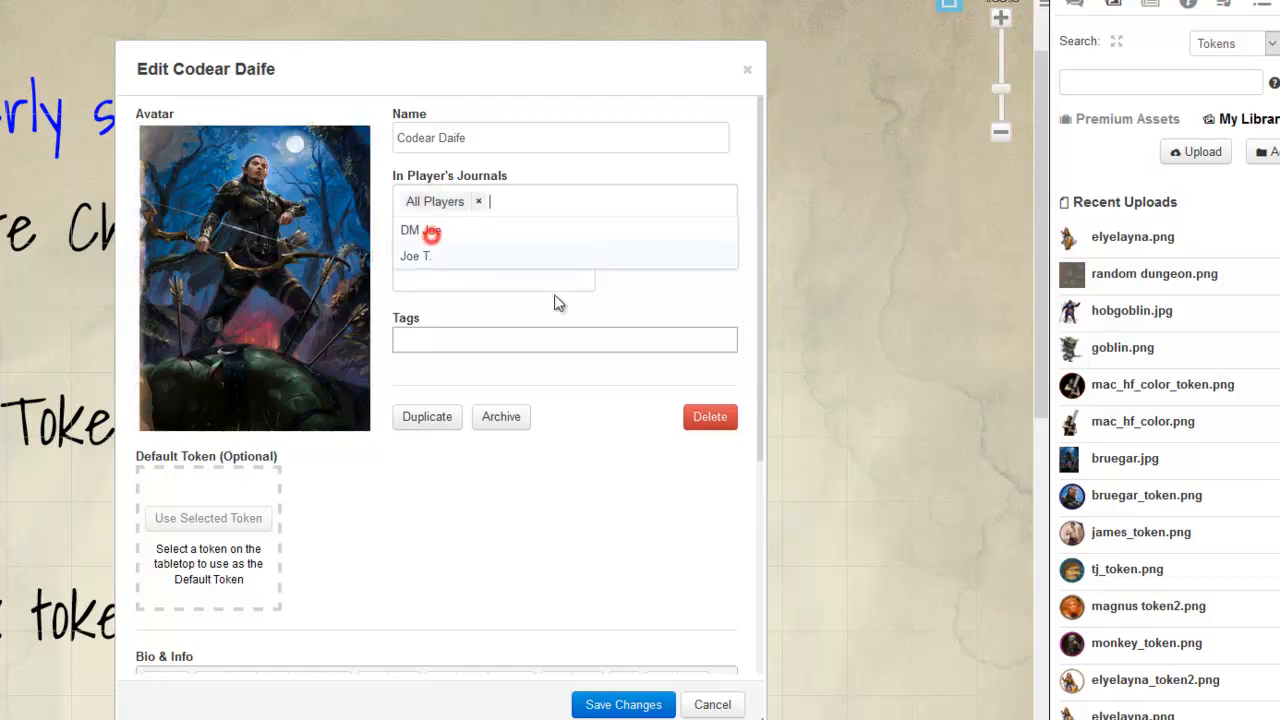
{"action": "left_click", "coordinate": [692, 164]}
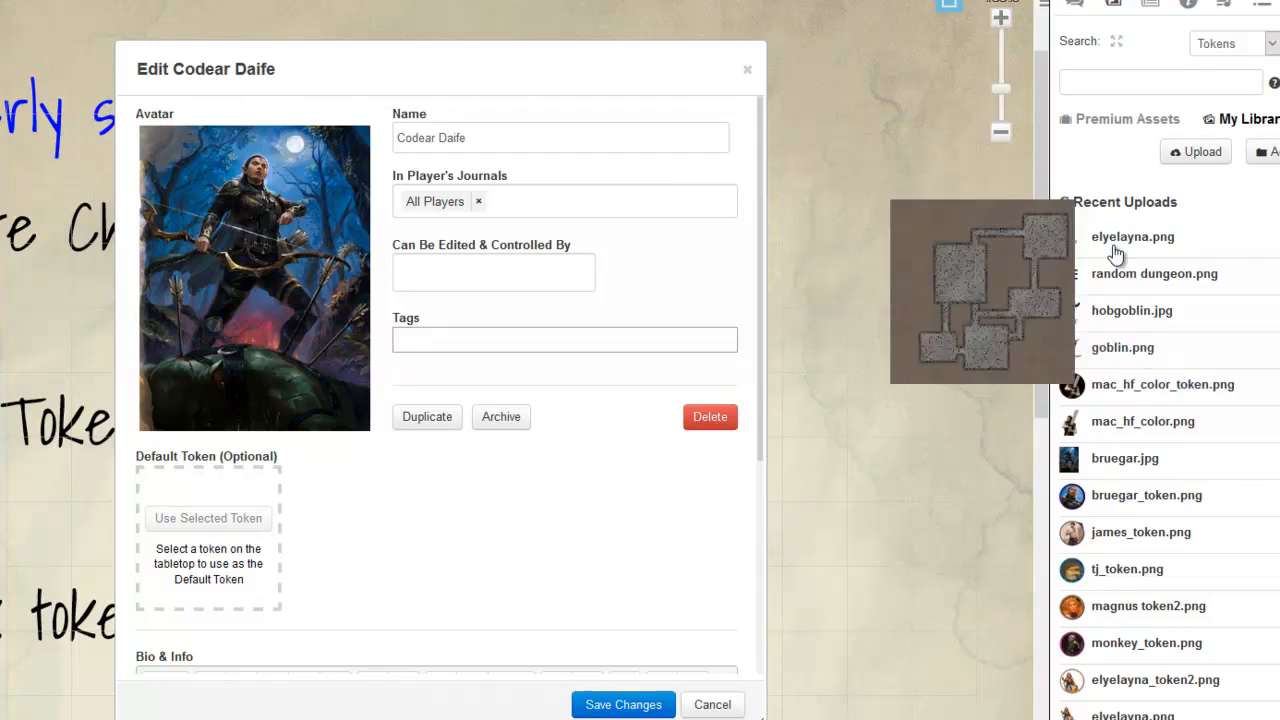
{"action": "left_click", "coordinate": [1152, 6]}
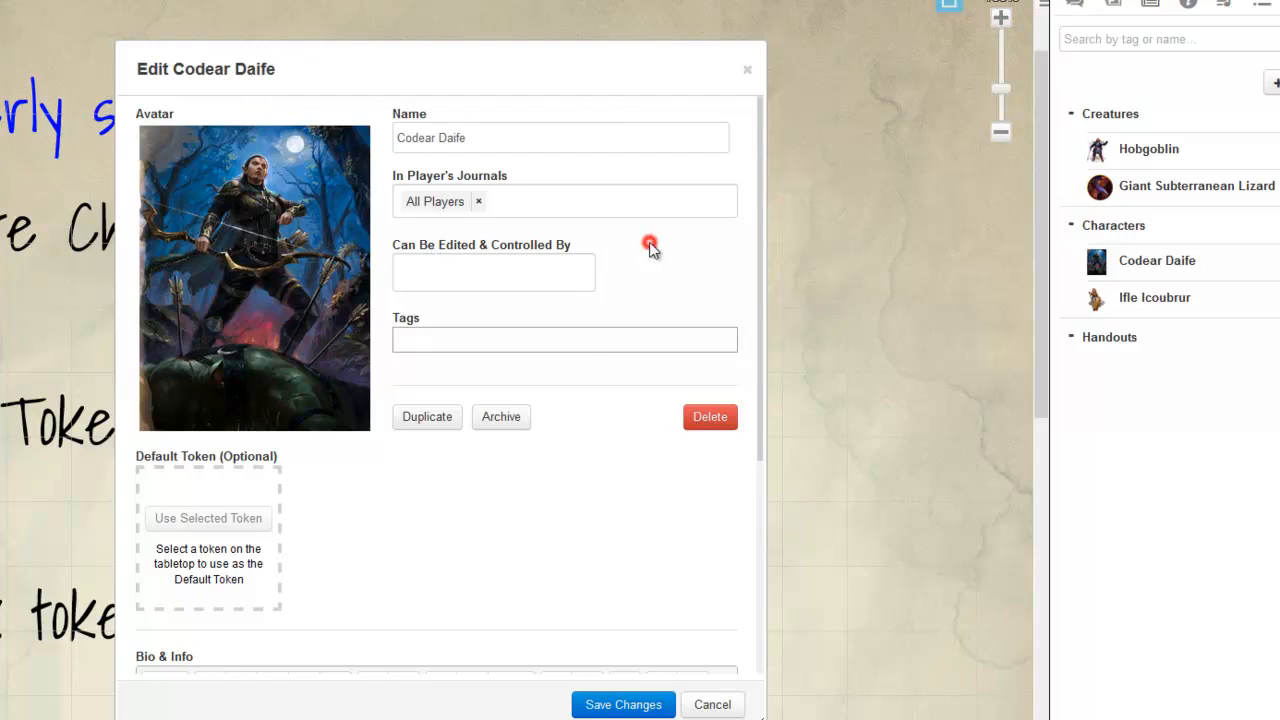
Step: Give the non-DM player permission to edit and control the character, and save the changes
{"action": "left_click", "coordinate": [534, 268]}
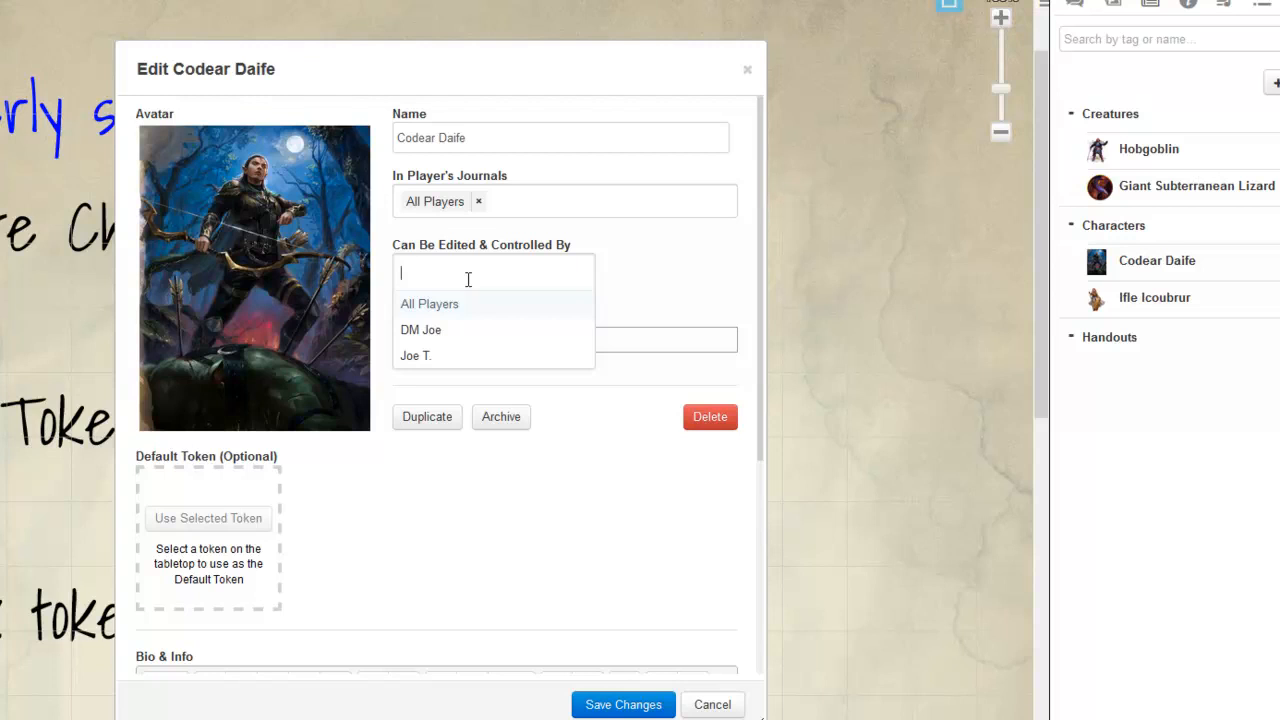
{"action": "left_click", "coordinate": [441, 360]}
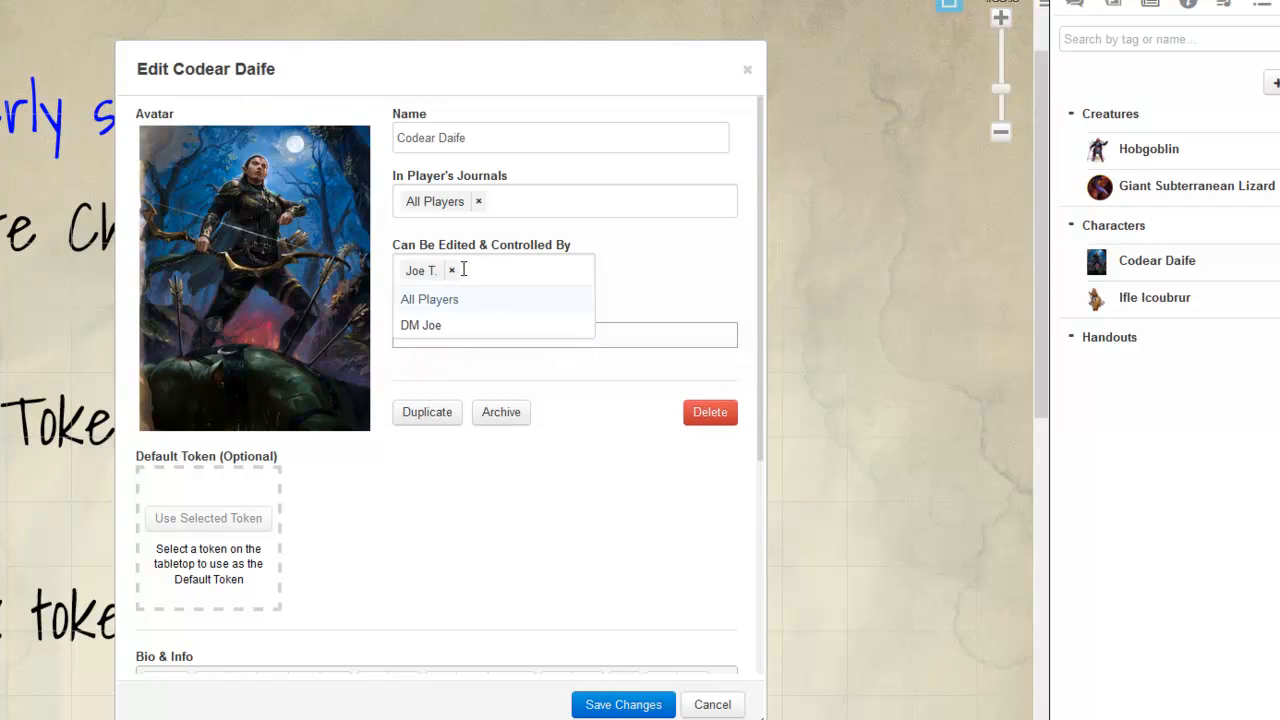
{"action": "left_click", "coordinate": [678, 268]}
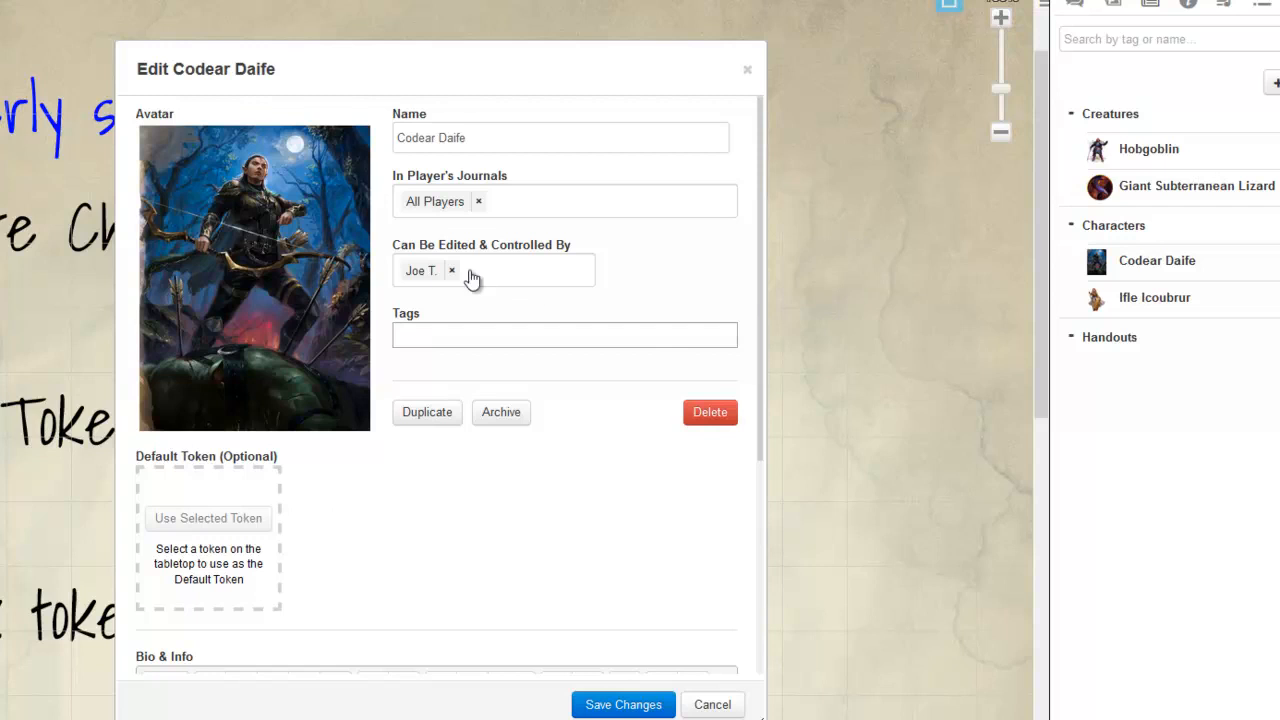
{"action": "left_click", "coordinate": [626, 700]}
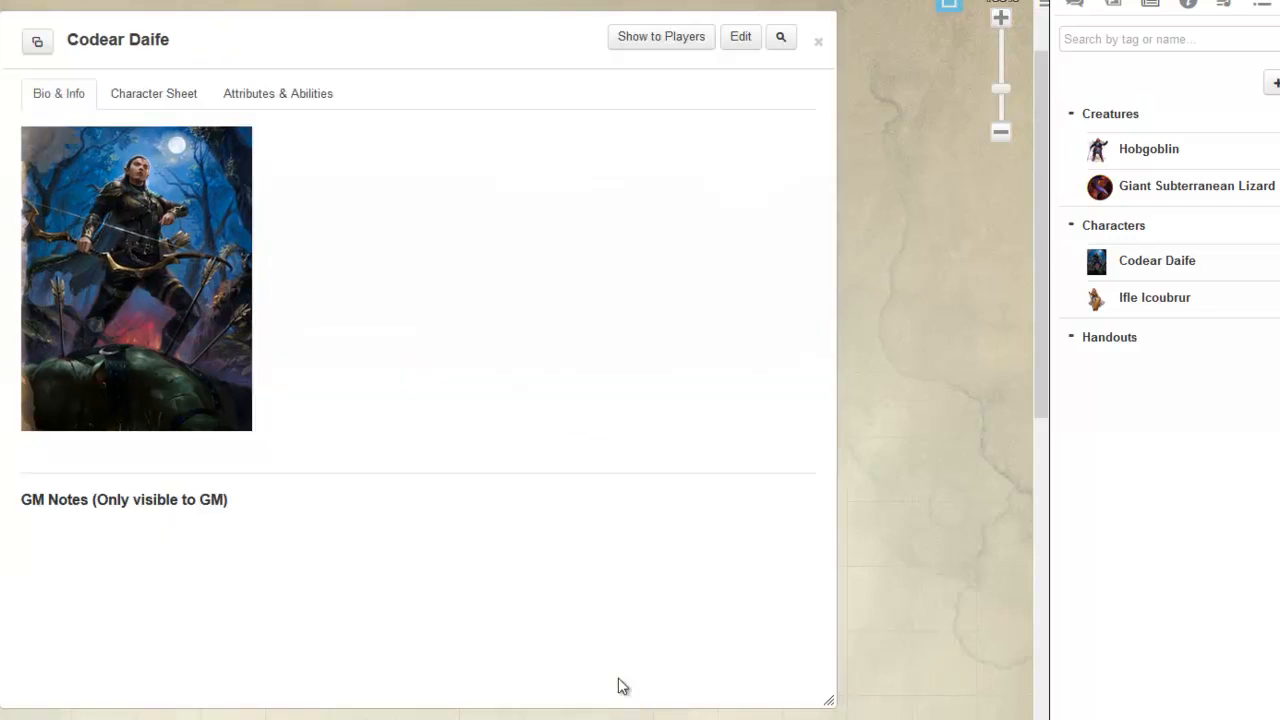
Step: Collapse the Codear Daife character window and place bruegar_token.png from the art library on the map
{"action": "left_click_drag", "start_coordinate": [291, 41], "coordinate": [253, 38]}
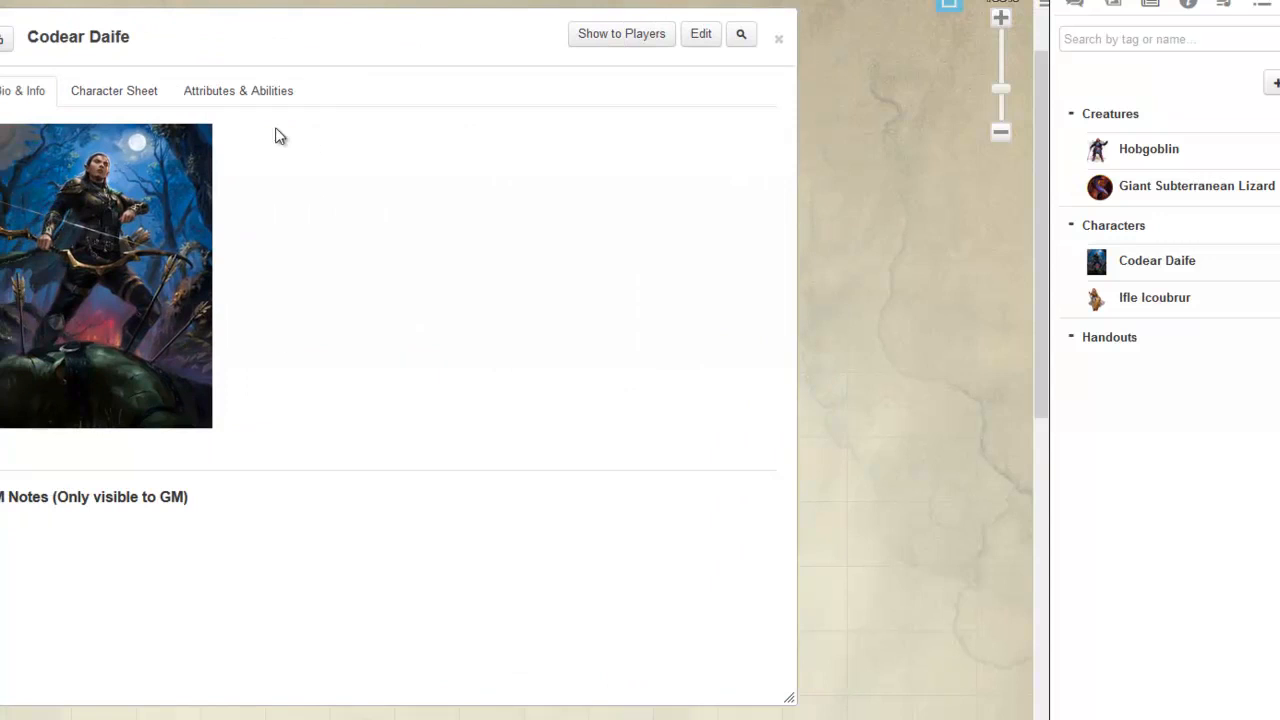
{"action": "double_click", "coordinate": [264, 24]}
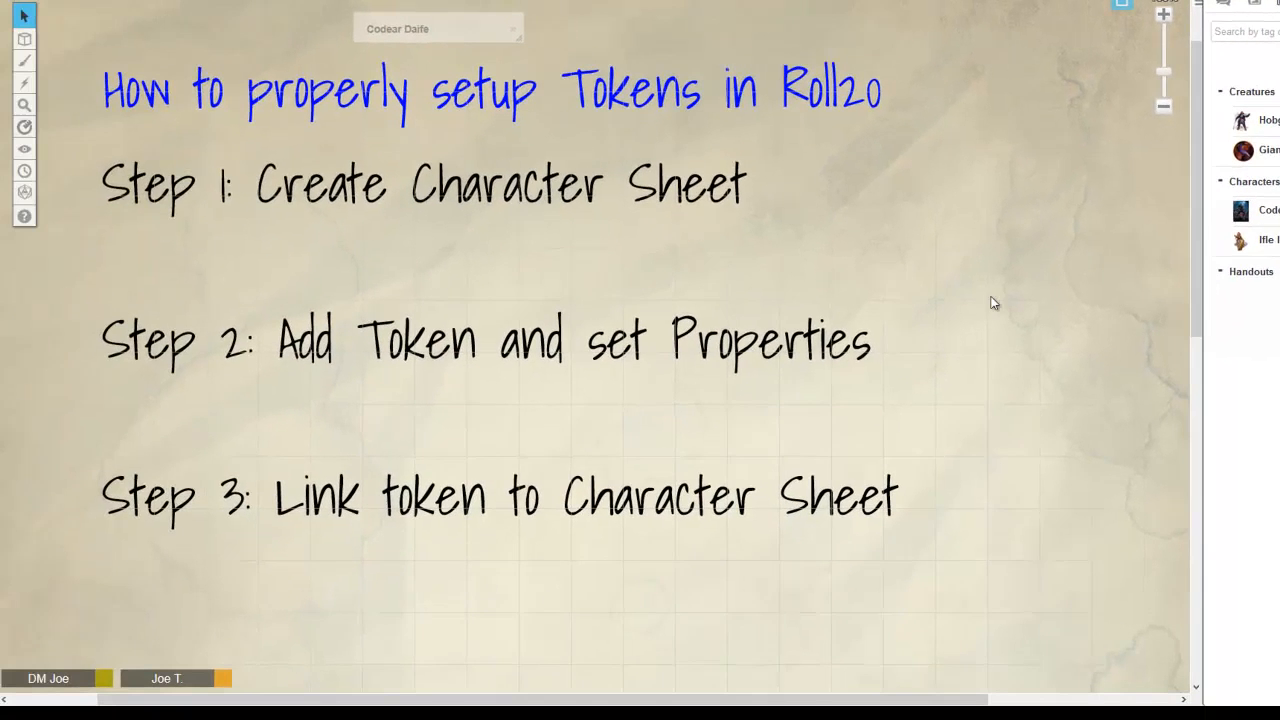
{"action": "left_click", "coordinate": [1258, 5]}
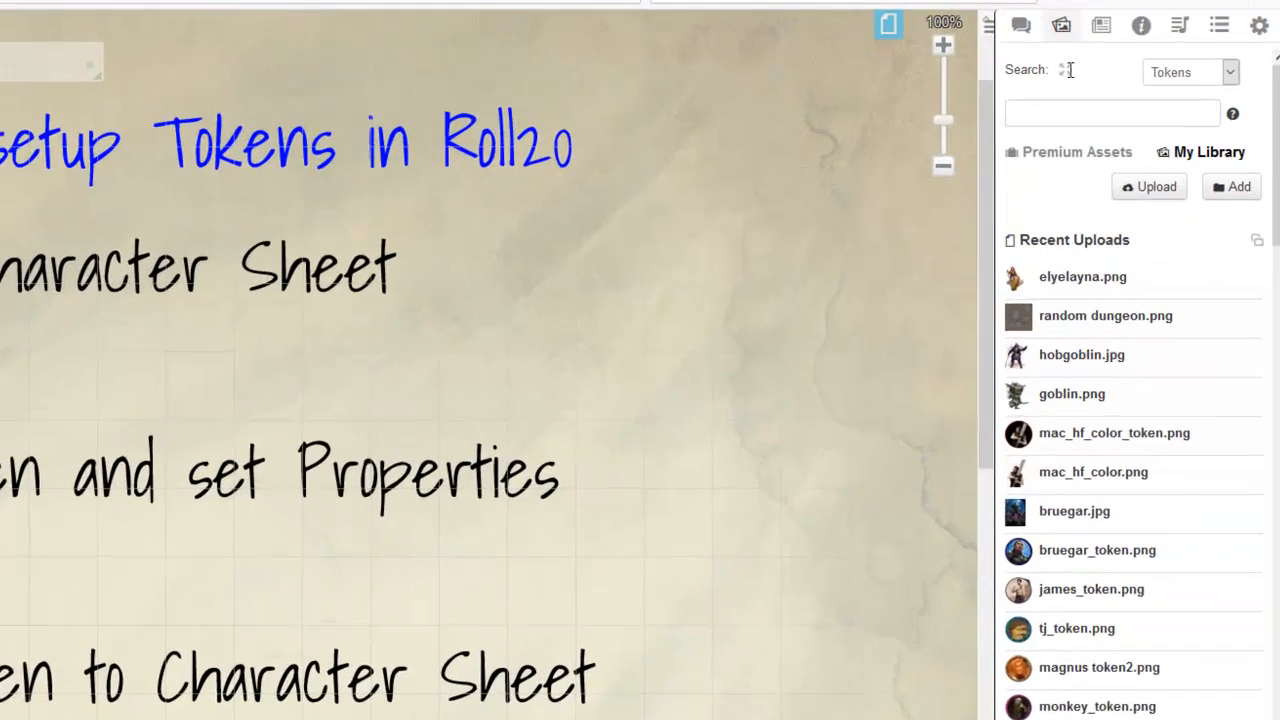
{"action": "left_click_drag", "start_coordinate": [1100, 560], "coordinate": [657, 403]}
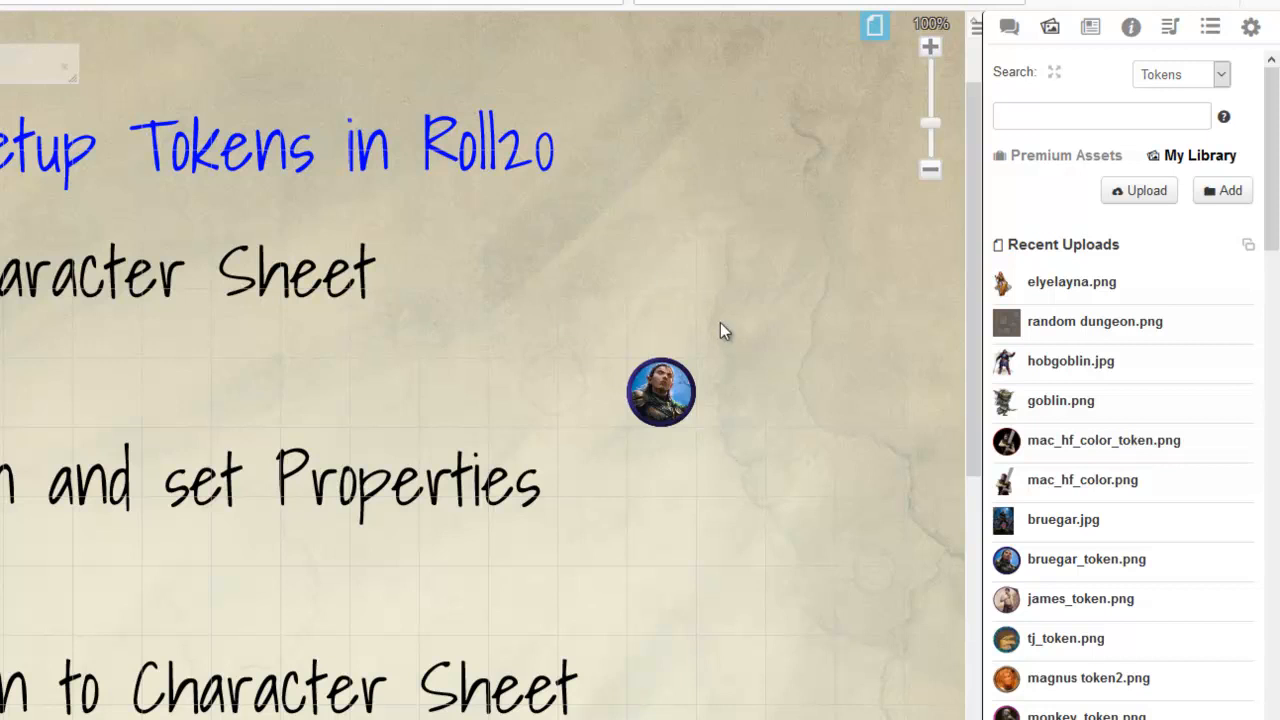
Step: Try resizing the placed token freehand from its corner on the map
{"action": "left_click", "coordinate": [660, 392]}
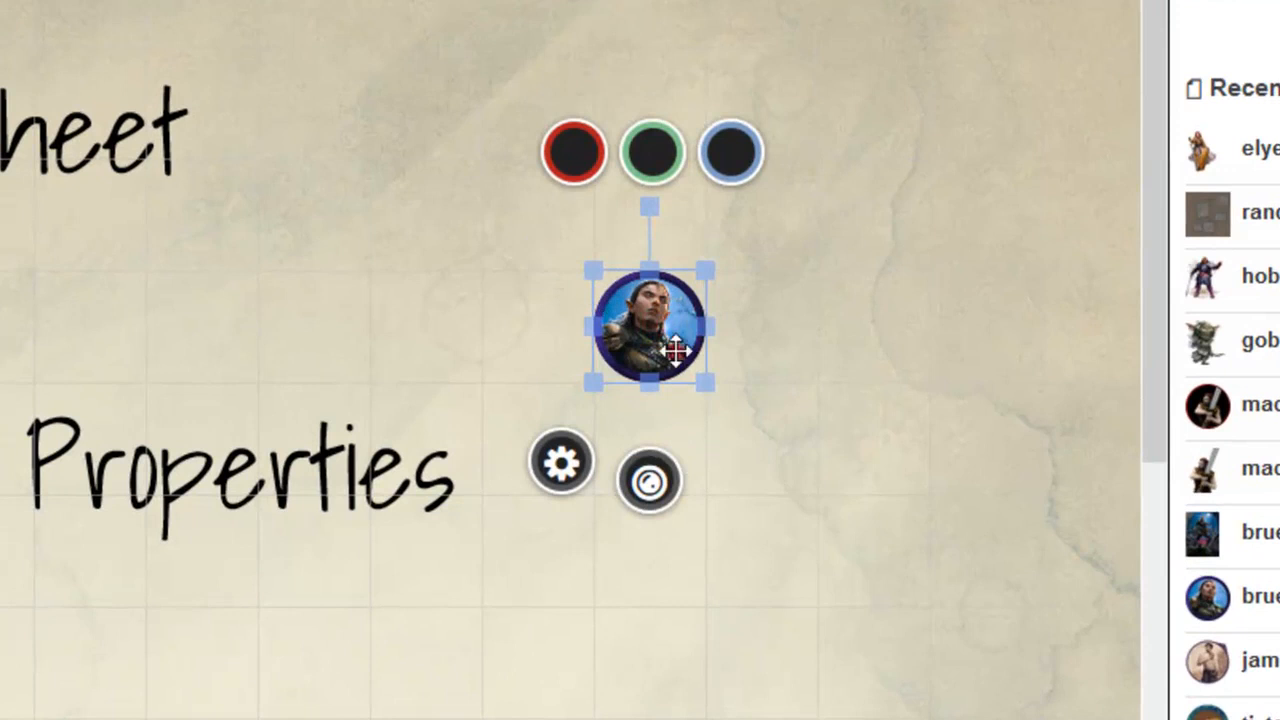
{"action": "left_click_drag", "start_coordinate": [708, 378], "coordinate": [756, 510]}
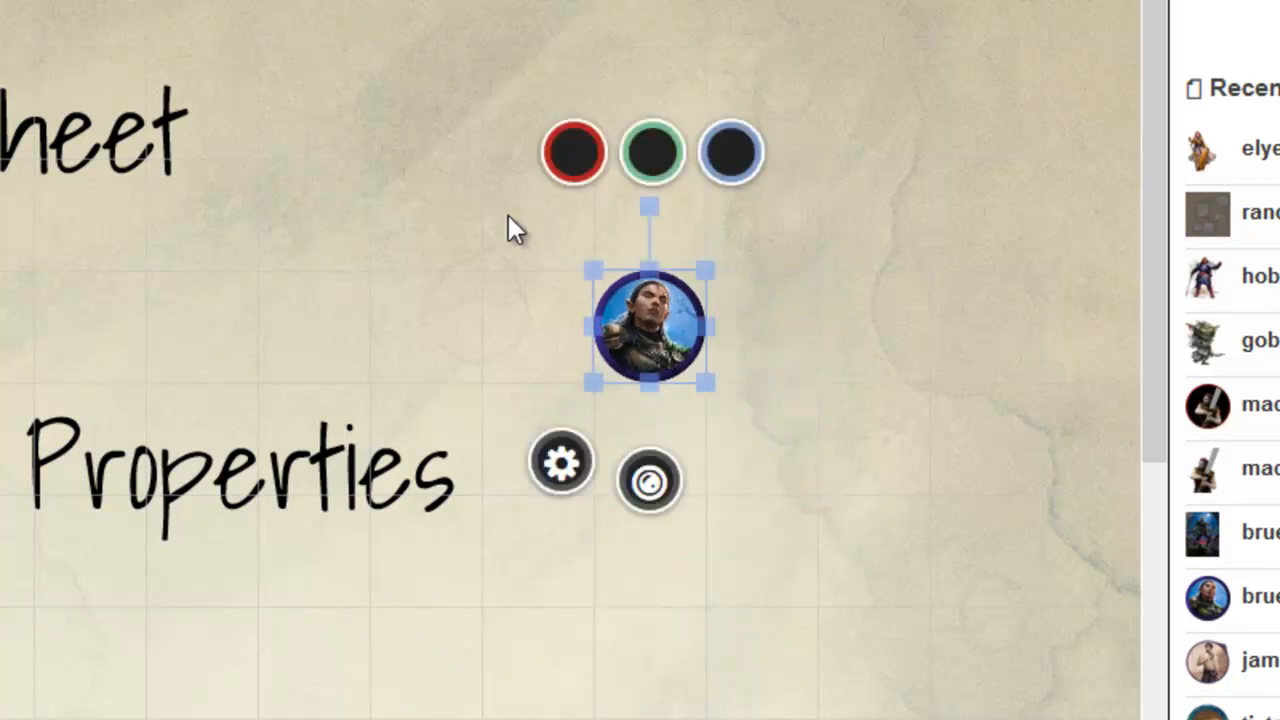
{"action": "left_click", "coordinate": [844, 418]}
{"action": "right_click", "coordinate": [557, 331]}
{"action": "left_click", "coordinate": [692, 466]}
Step: Set the token's dimensions to 50 by 50 pixels
{"action": "right_click", "coordinate": [654, 306]}
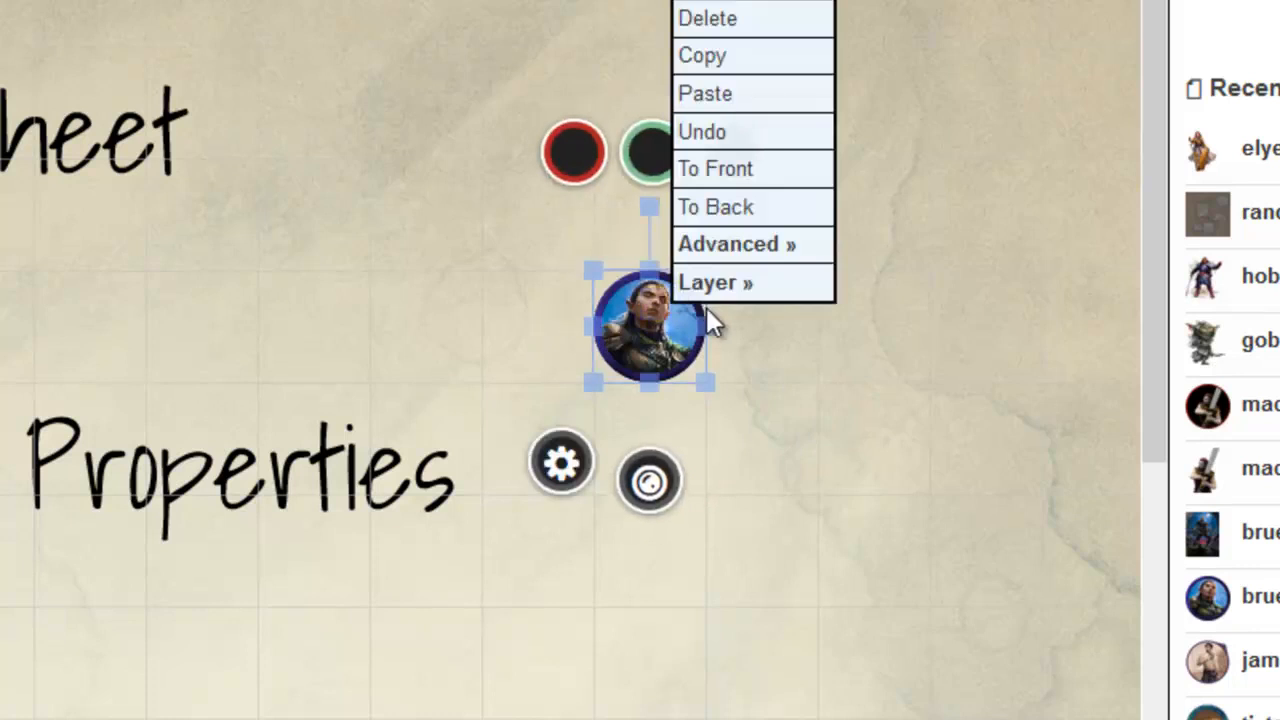
{"action": "mouse_move", "coordinate": [765, 295]}
{"action": "mouse_move", "coordinate": [785, 272]}
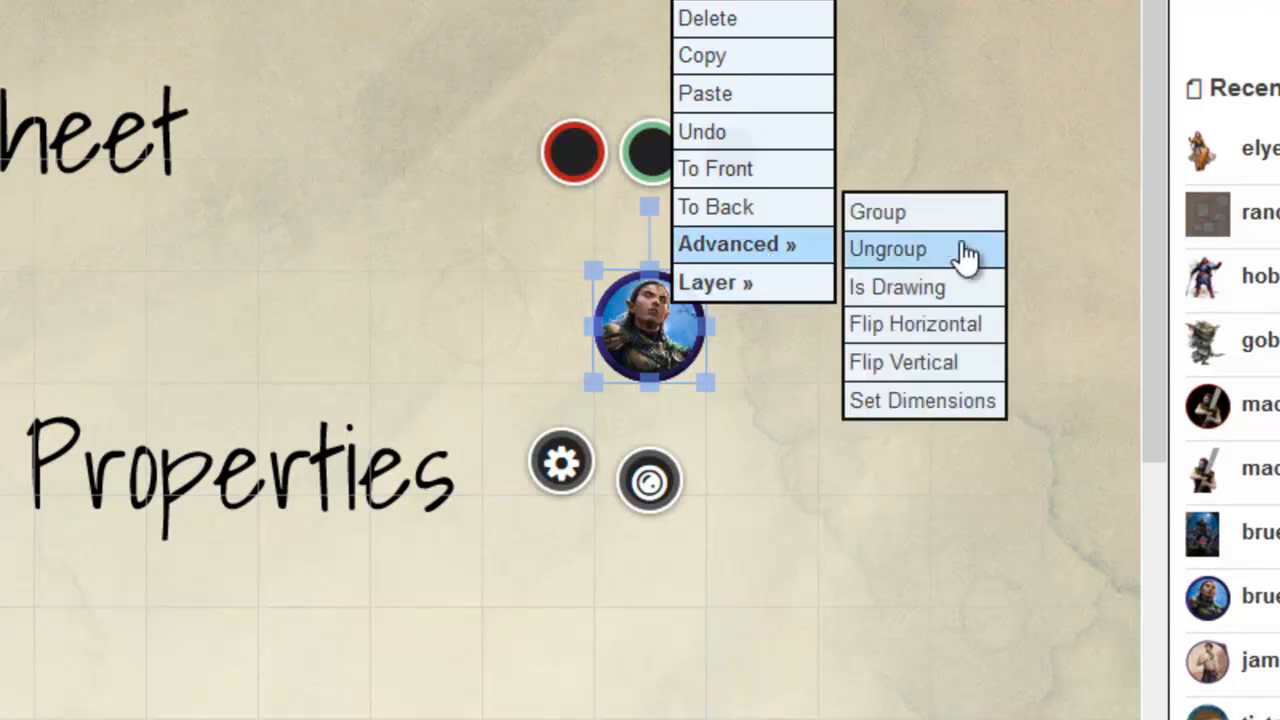
{"action": "left_click", "coordinate": [980, 396]}
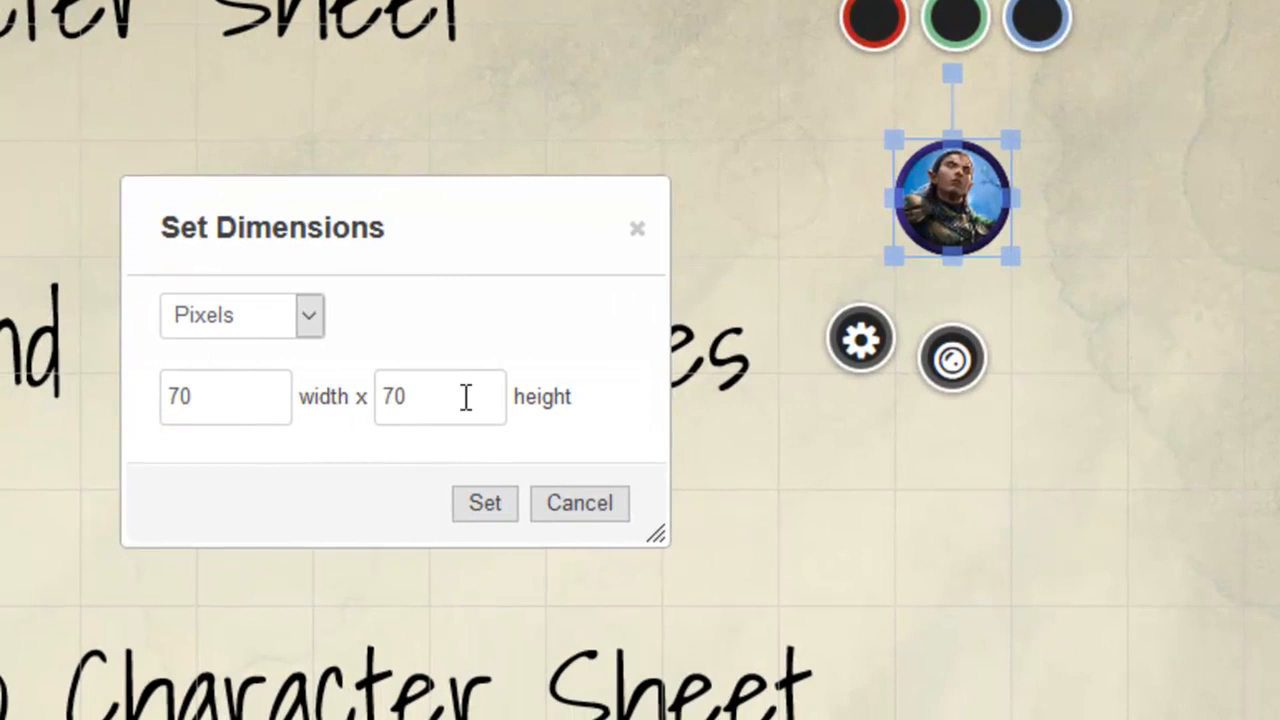
{"action": "double_click", "coordinate": [213, 396]}
{"action": "type", "text": "50"}
{"action": "key", "text": "Tab"}
{"action": "type", "text": "50"}
{"action": "left_click", "coordinate": [509, 504]}
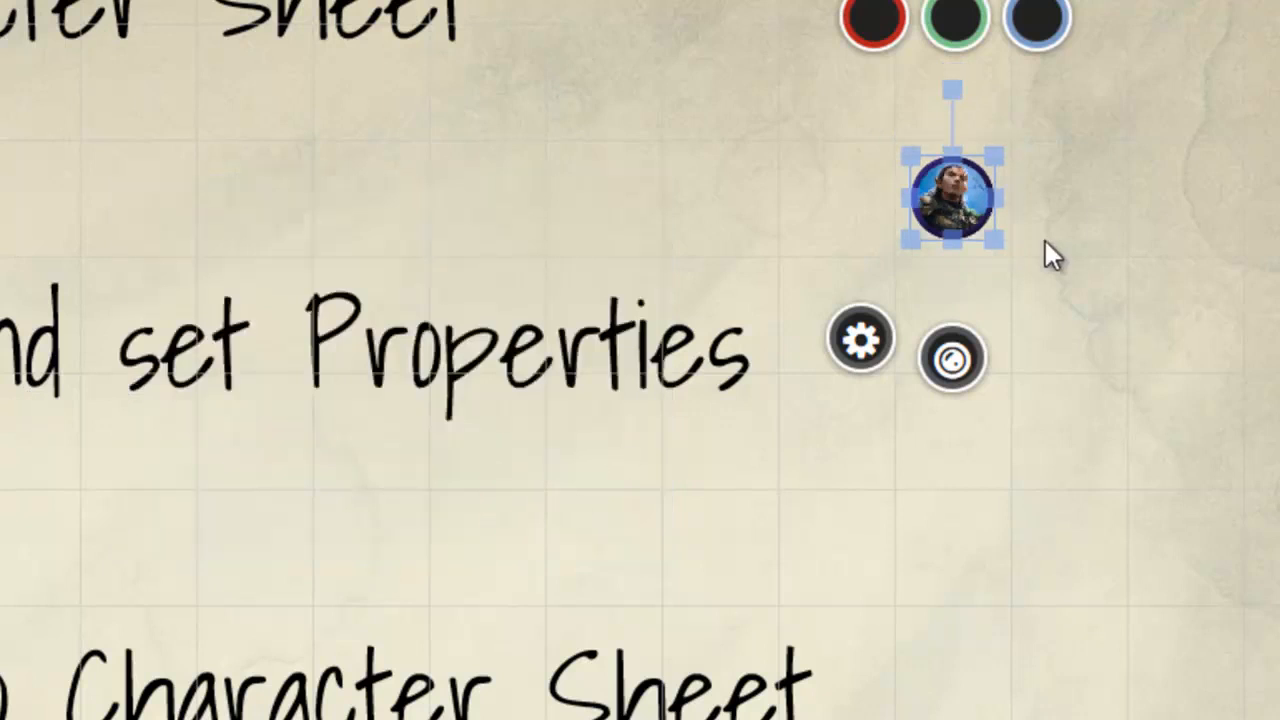
Step: Set the token's dimensions to 35 by 35 pixels
{"action": "right_click", "coordinate": [952, 213]}
{"action": "mouse_move", "coordinate": [1072, 140]}
{"action": "left_click", "coordinate": [1266, 292]}
{"action": "double_click", "coordinate": [206, 405]}
{"action": "type", "text": "25"}
{"action": "key", "text": "Tab"}
{"action": "type", "text": "25"}
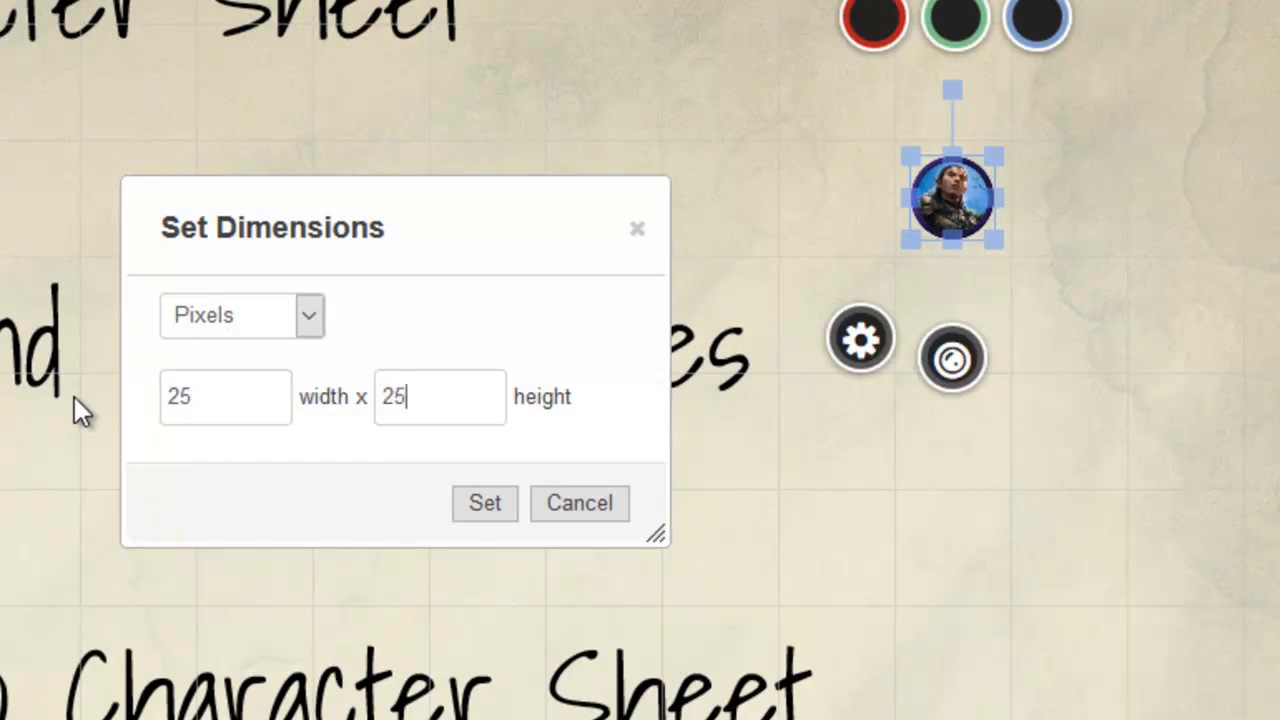
{"action": "double_click", "coordinate": [200, 388]}
{"action": "type", "text": "35"}
{"action": "double_click", "coordinate": [446, 378]}
{"action": "type", "text": "35"}
{"action": "left_click", "coordinate": [492, 503]}
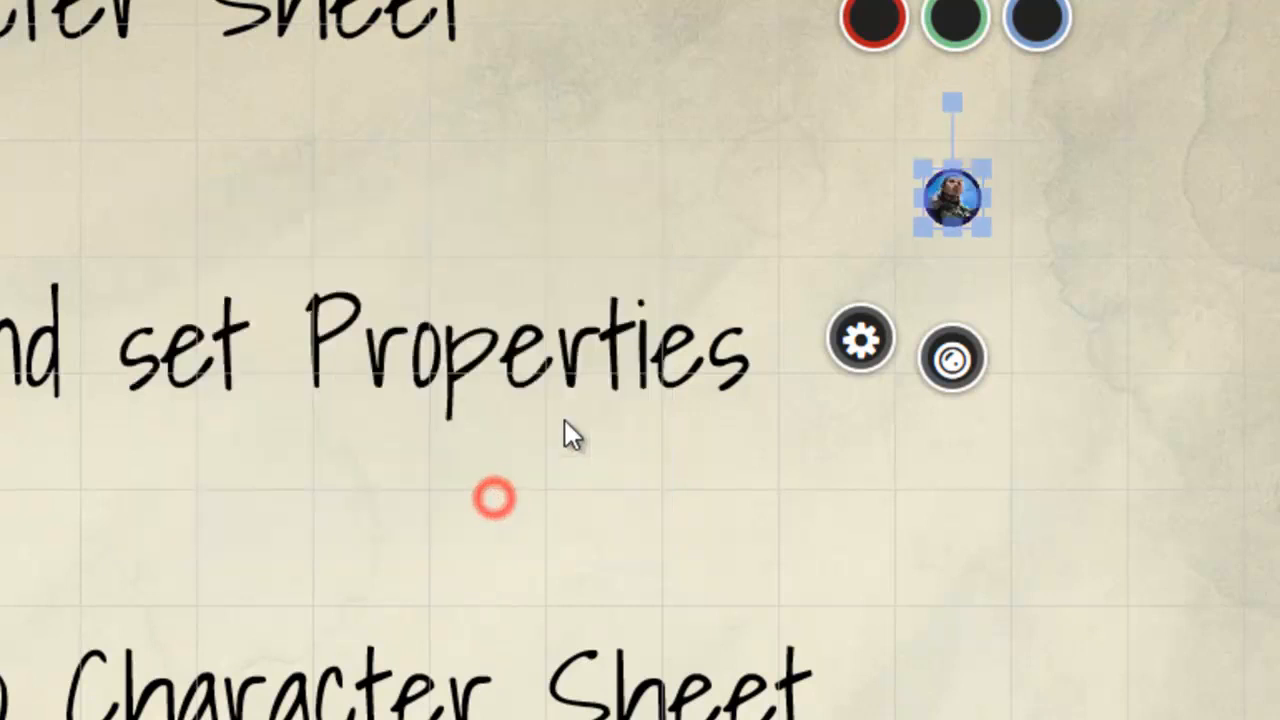
Step: Align the small token with the corner of its grid square and enlarge it to fill the whole square
{"action": "mouse_move", "coordinate": [957, 188]}
{"action": "left_mouse_down"}
{"action": "mouse_move", "coordinate": [856, 205]}
{"action": "mouse_move", "coordinate": [854, 182]}
{"action": "mouse_move", "coordinate": [935, 195]}
{"action": "left_mouse_up"}
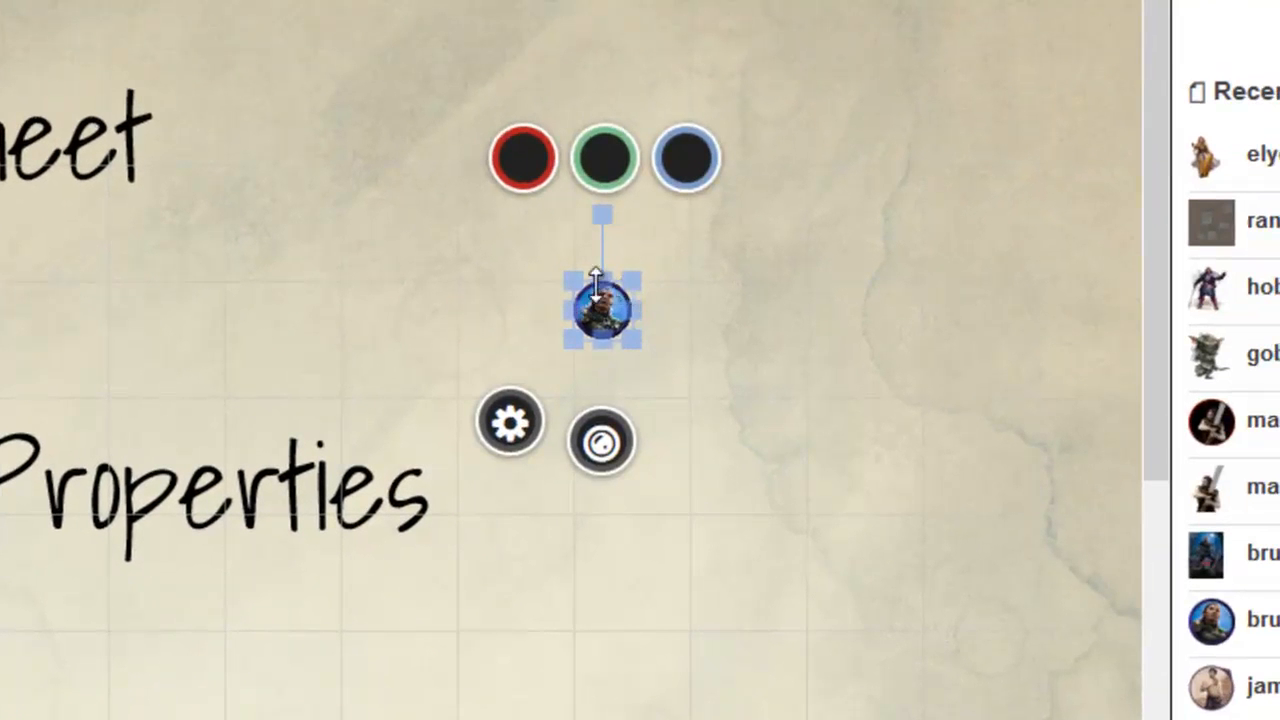
{"action": "left_click", "coordinate": [687, 397]}
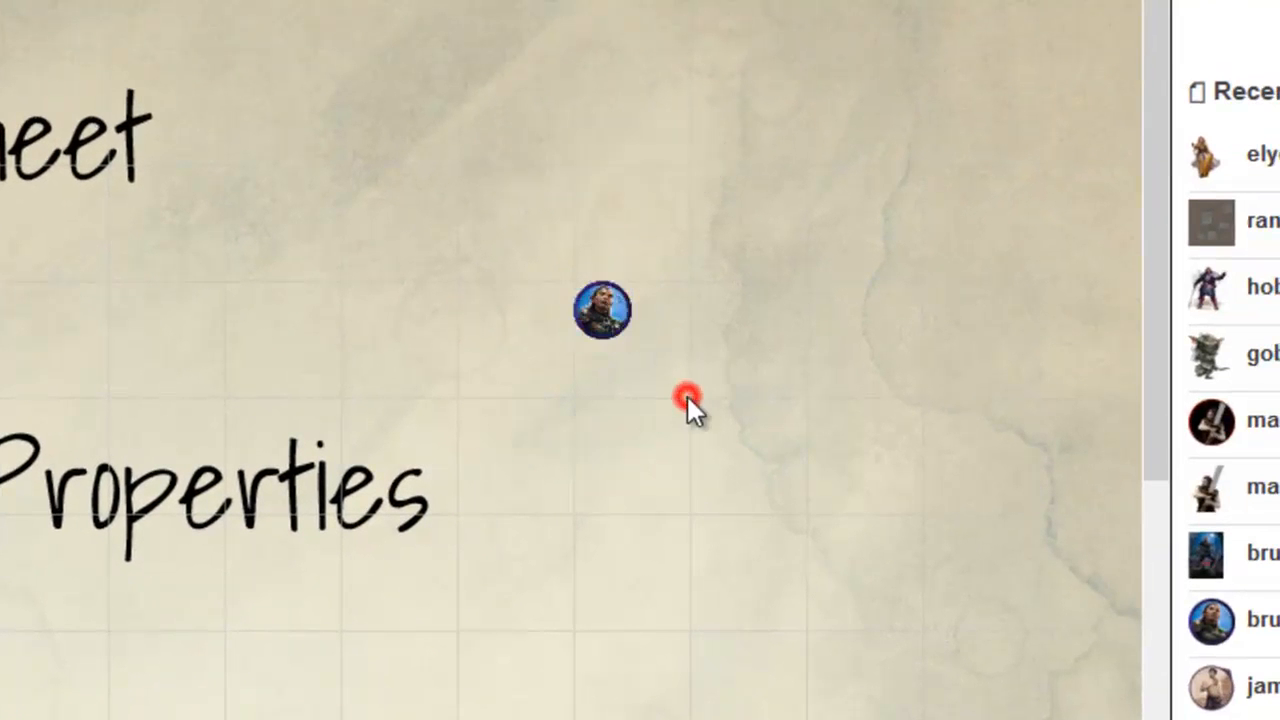
{"action": "left_click", "coordinate": [598, 318]}
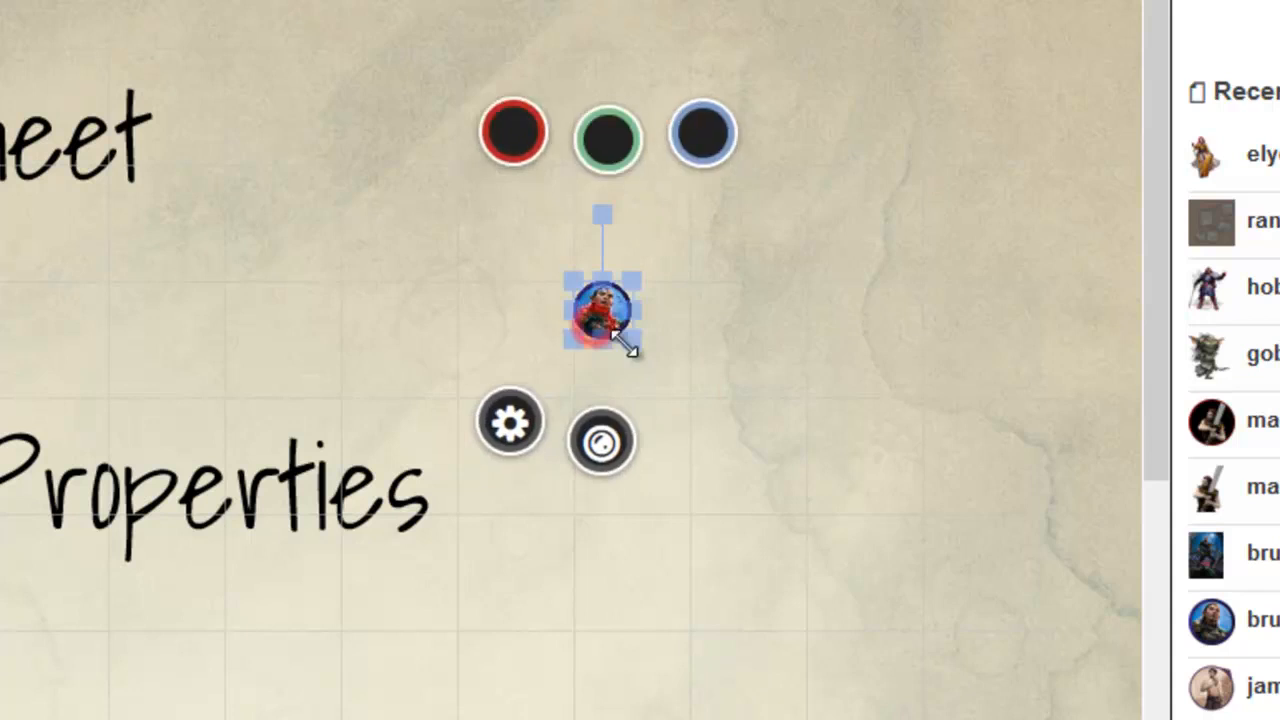
{"action": "left_click_drag", "start_coordinate": [636, 340], "coordinate": [709, 457]}
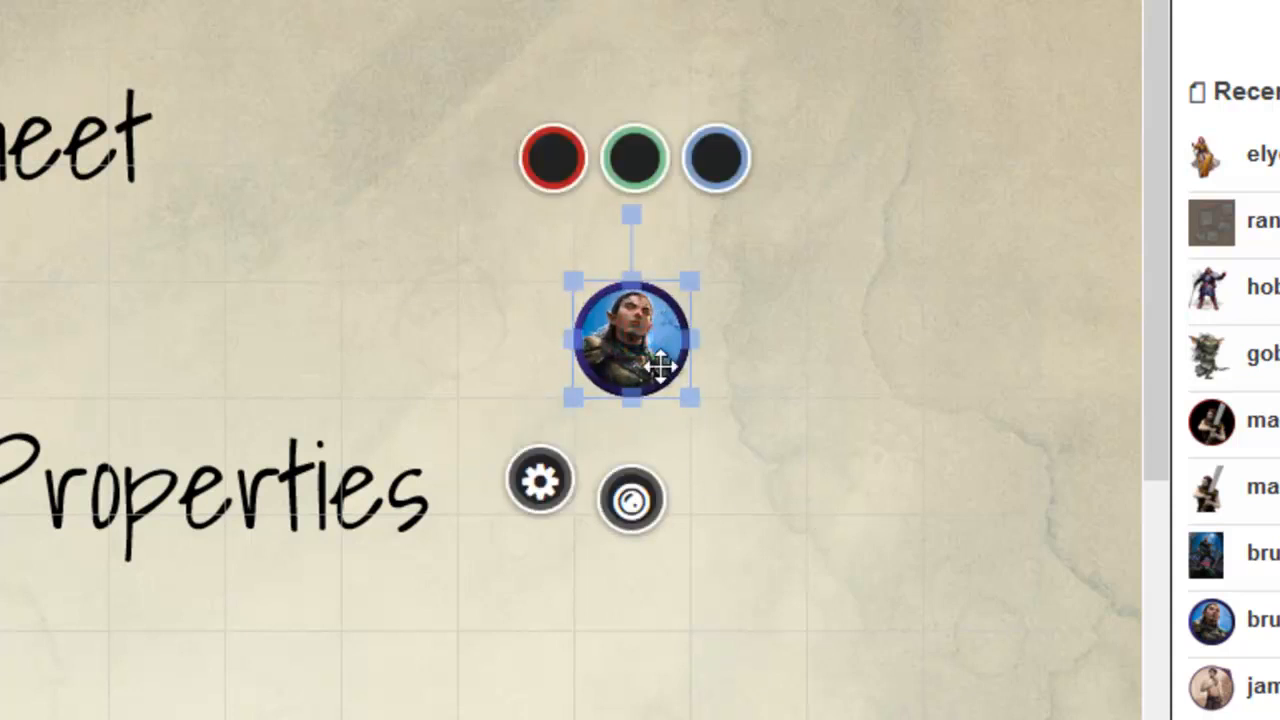
Step: Open the token's settings and set it to represent the character Codear Daife, with the journal list shown alongside
{"action": "double_click", "coordinate": [614, 335]}
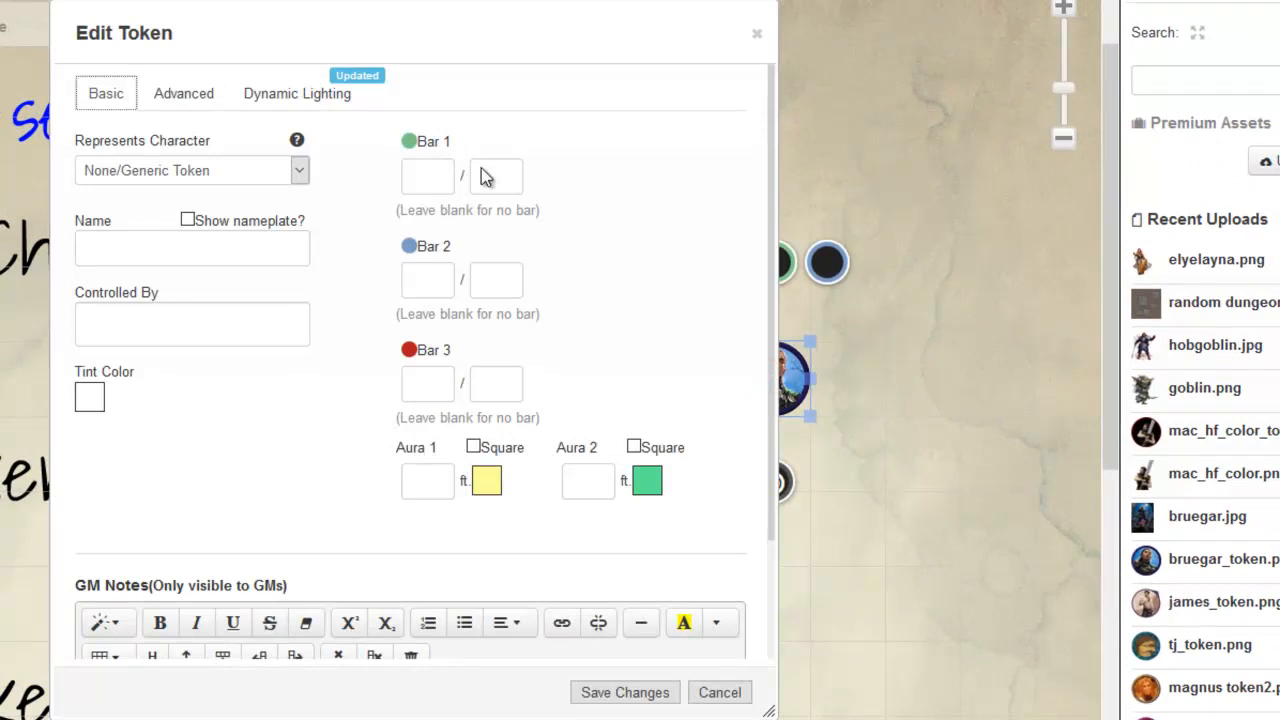
{"action": "key", "text": "ctrl+shift+d"}
{"action": "left_click_drag", "start_coordinate": [437, 239], "coordinate": [452, 235]}
{"action": "mouse_move", "coordinate": [58, 157]}
{"action": "left_mouse_down"}
{"action": "mouse_move", "coordinate": [240, 124]}
{"action": "mouse_move", "coordinate": [328, 178]}
{"action": "mouse_move", "coordinate": [175, 198]}
{"action": "mouse_move", "coordinate": [52, 162]}
{"action": "mouse_move", "coordinate": [114, 129]}
{"action": "left_mouse_up"}
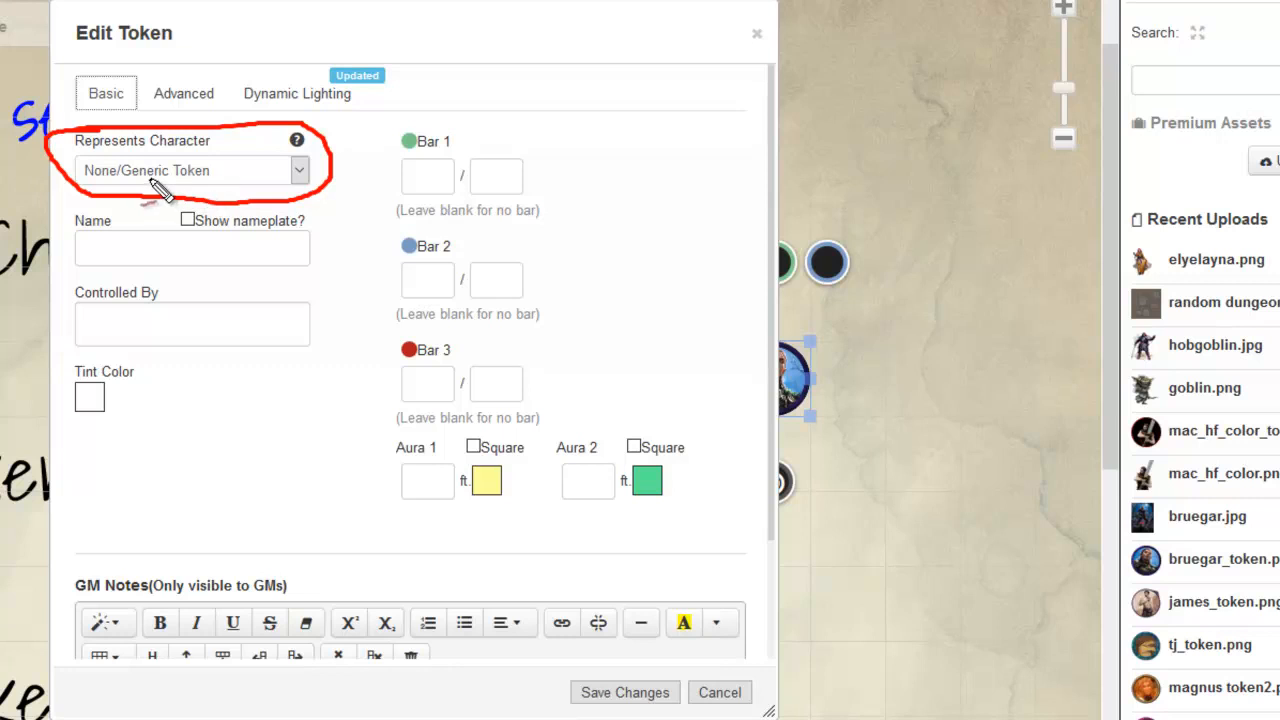
{"action": "left_click_drag", "start_coordinate": [335, 172], "coordinate": [741, 191]}
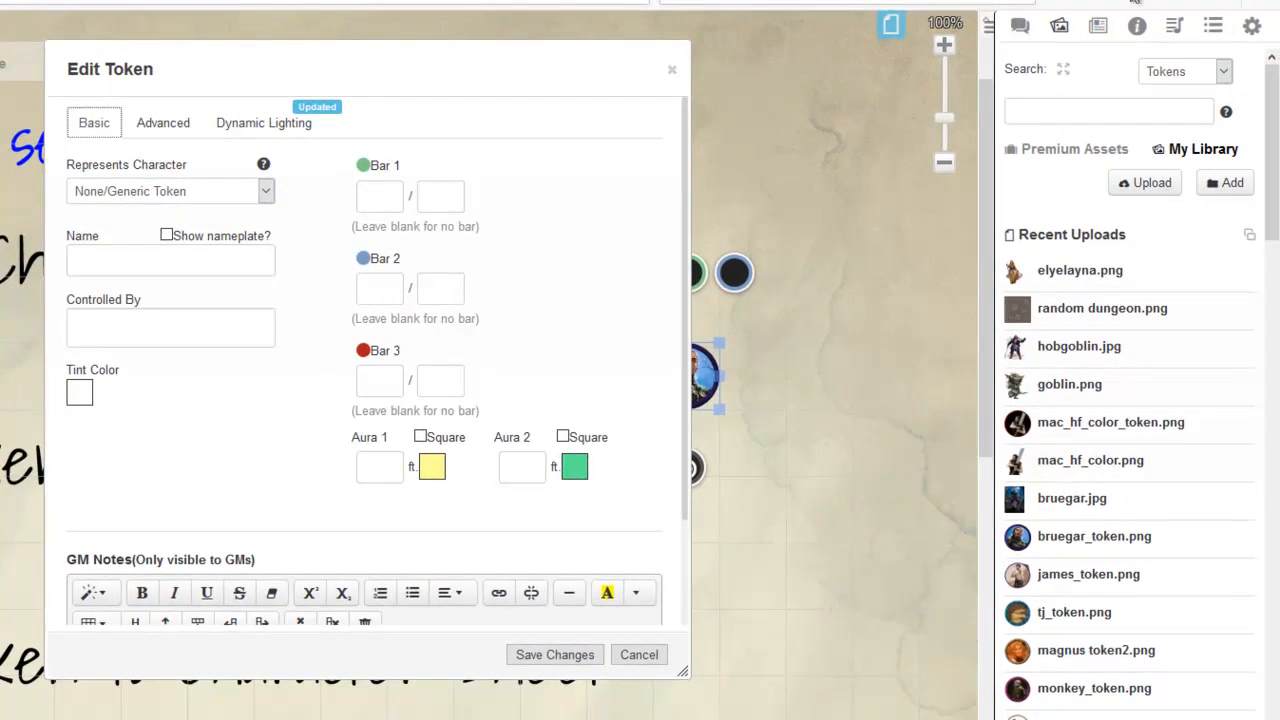
{"action": "left_click", "coordinate": [1098, 25]}
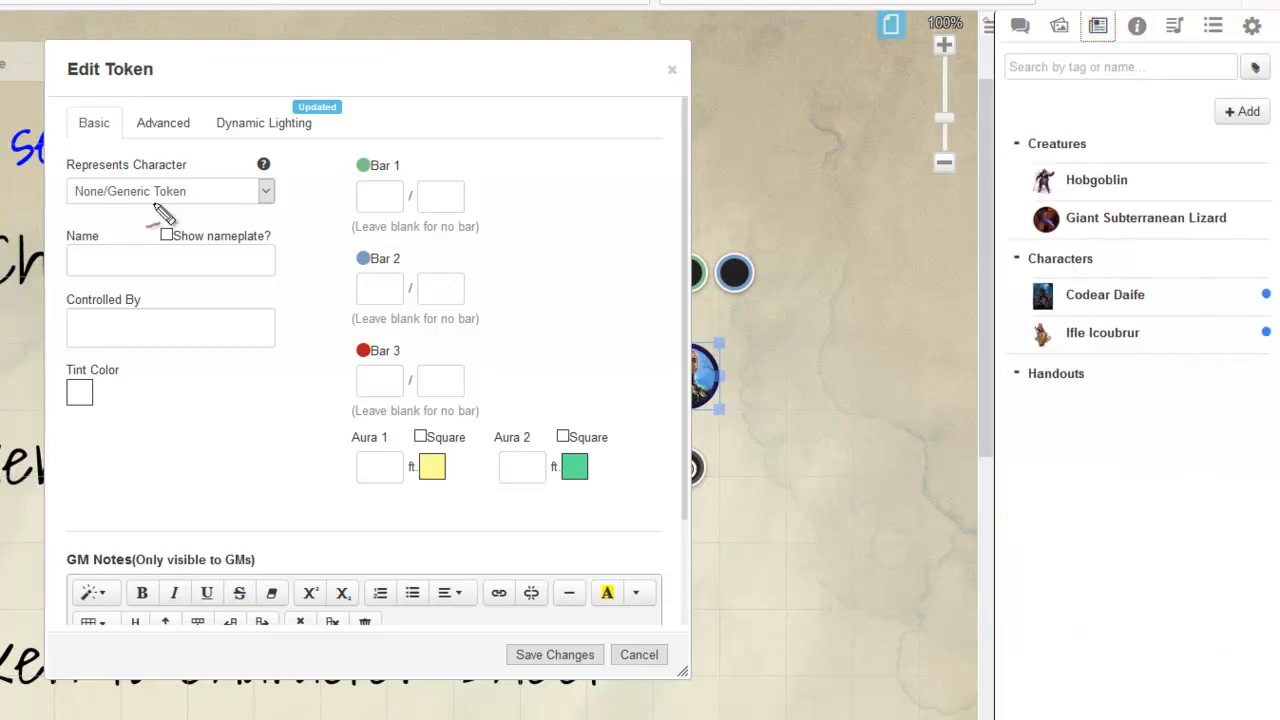
{"action": "mouse_move", "coordinate": [271, 158]}
{"action": "left_mouse_down"}
{"action": "mouse_move", "coordinate": [60, 204]}
{"action": "mouse_move", "coordinate": [262, 218]}
{"action": "mouse_move", "coordinate": [1078, 205]}
{"action": "mouse_move", "coordinate": [1080, 348]}
{"action": "mouse_move", "coordinate": [1176, 352]}
{"action": "mouse_move", "coordinate": [1160, 318]}
{"action": "left_mouse_up"}
{"action": "key", "text": "Escape"}
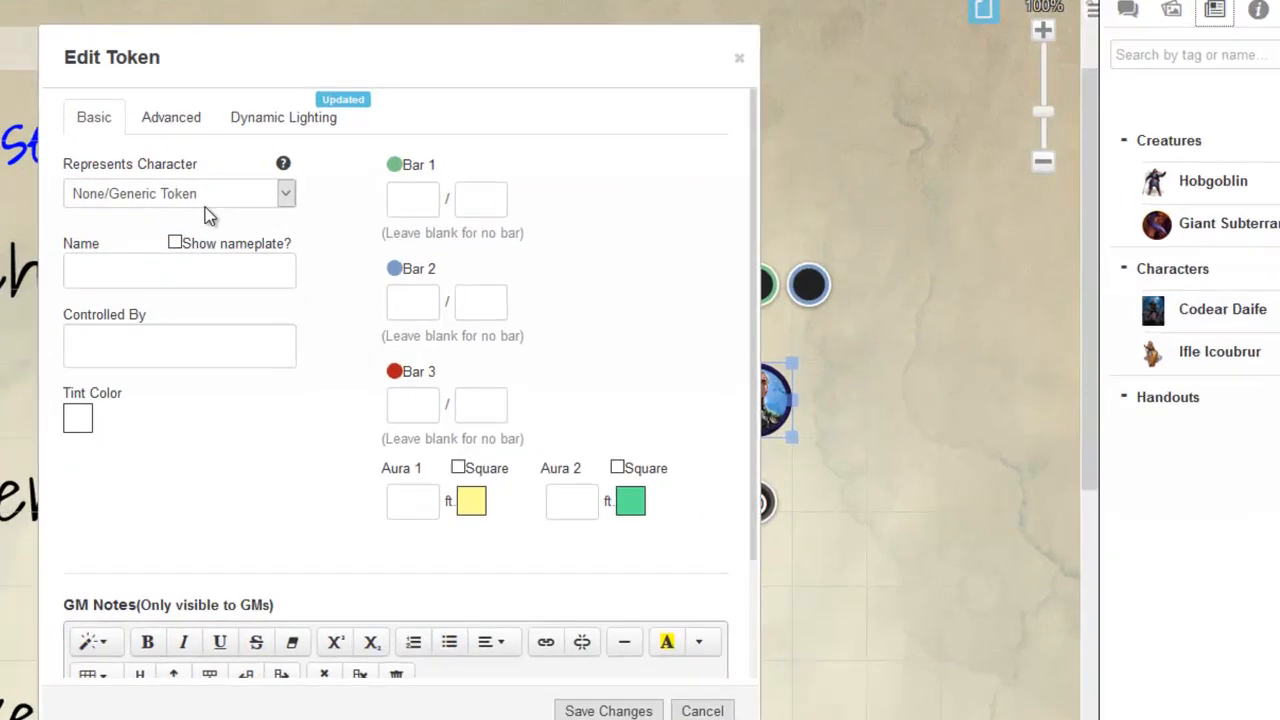
{"action": "left_click", "coordinate": [193, 191]}
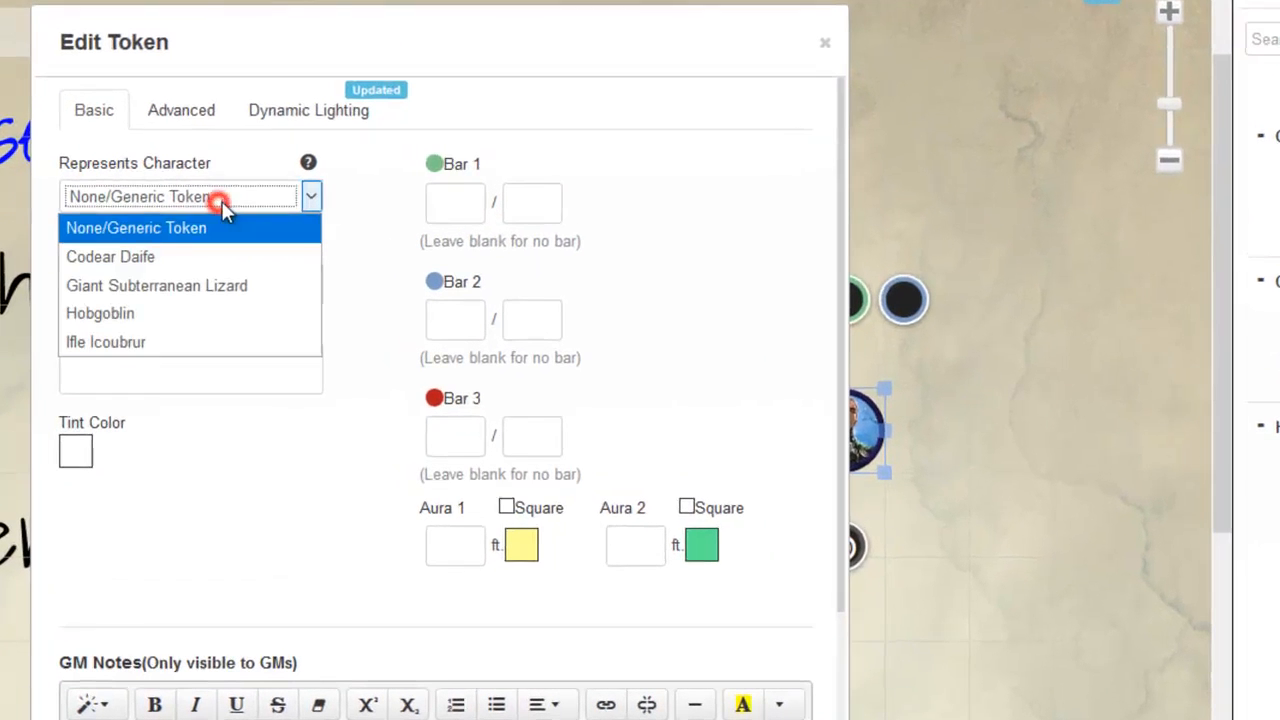
{"action": "left_click", "coordinate": [110, 262]}
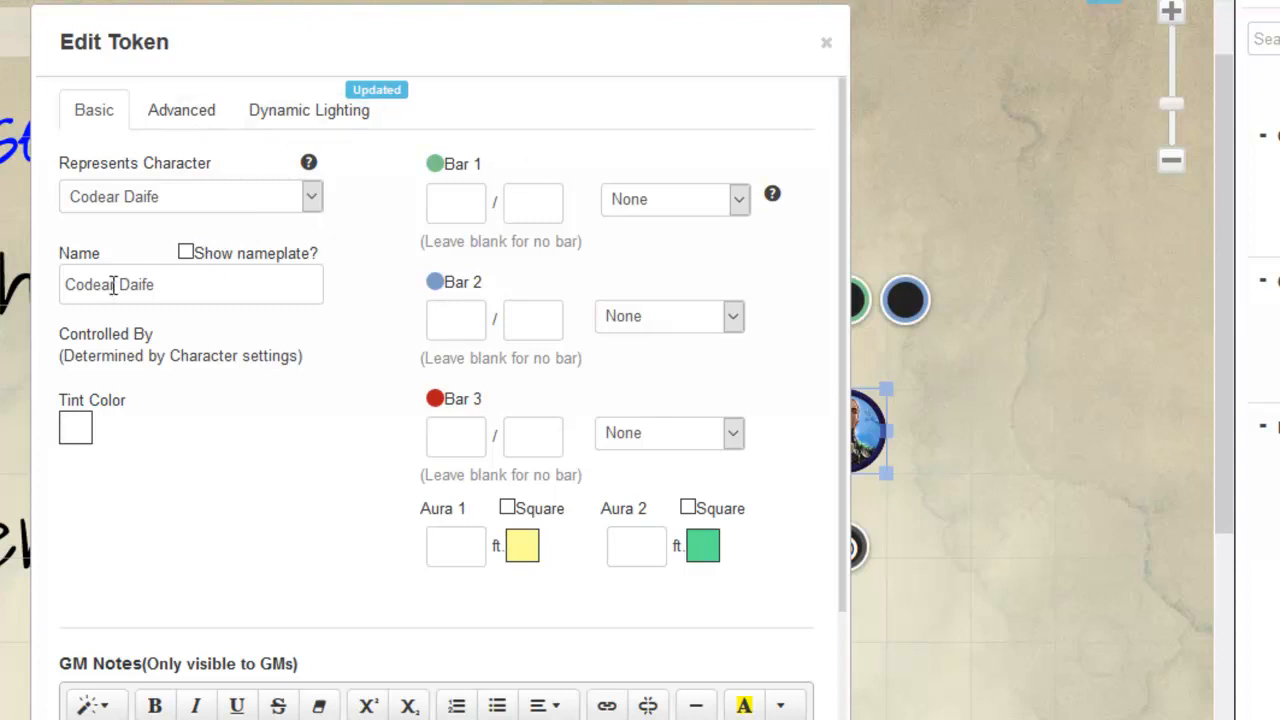
Step: Turn the token's nameplate display on and off again
{"action": "left_click", "coordinate": [185, 254]}
{"action": "left_click", "coordinate": [185, 254]}
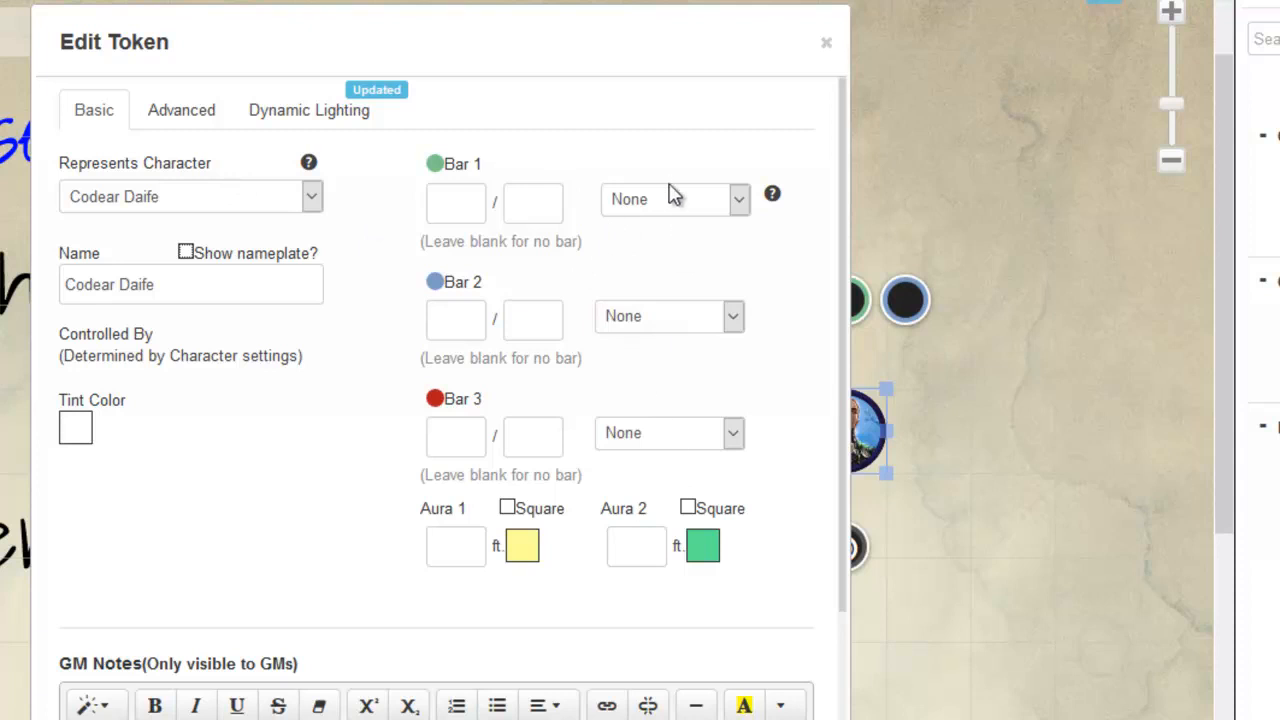
Step: Link the token's Bar 1 to the hp attribute and set its current and maximum values to 14
{"action": "left_click", "coordinate": [665, 199]}
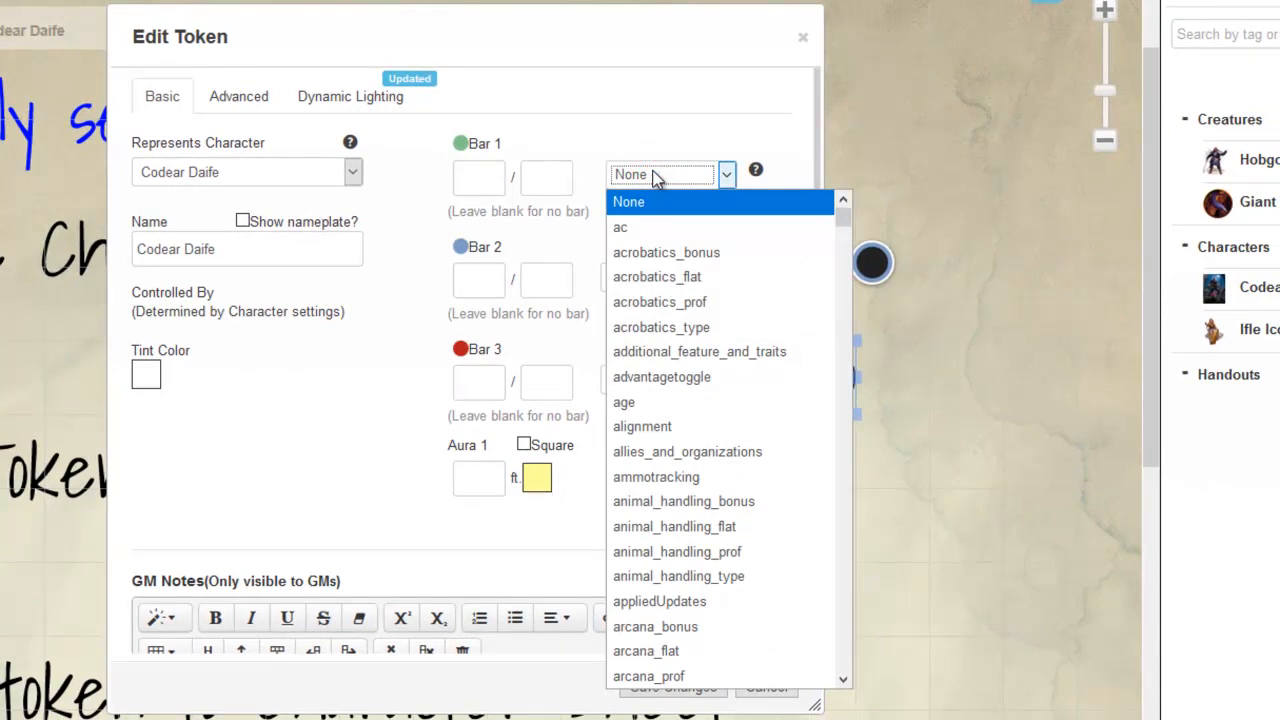
{"action": "type", "text": "hp"}
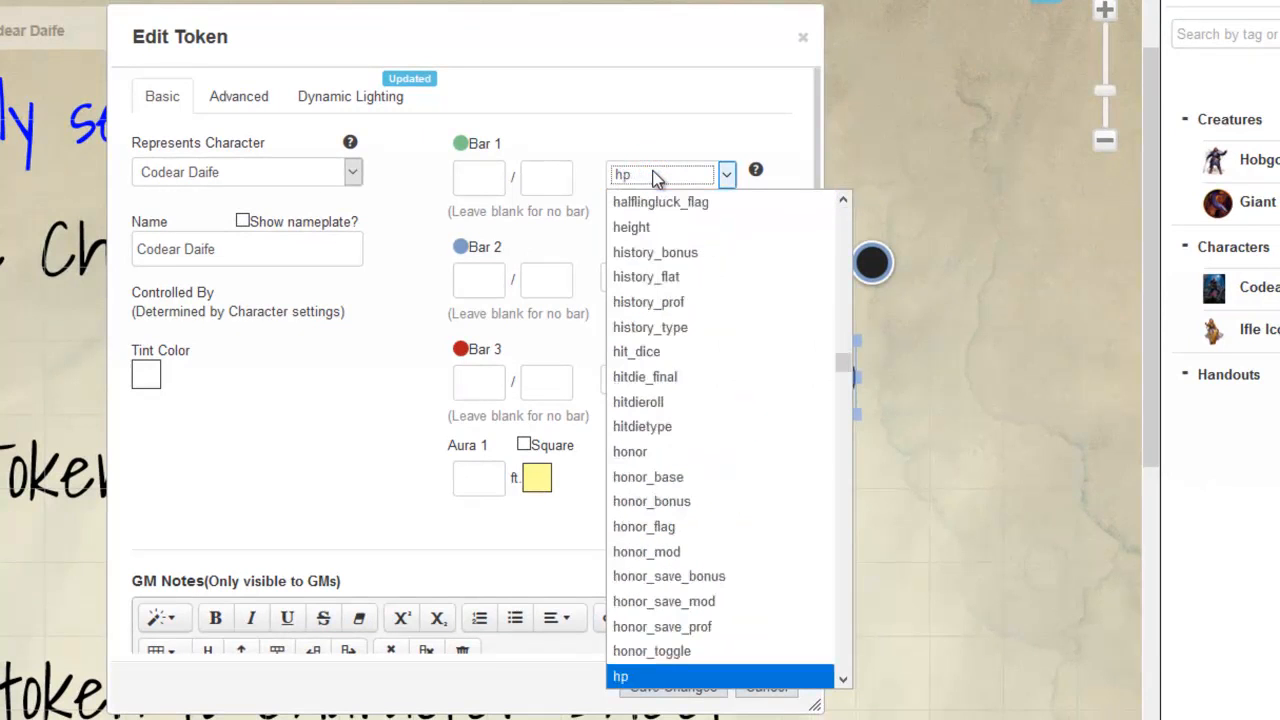
{"action": "left_click", "coordinate": [630, 677]}
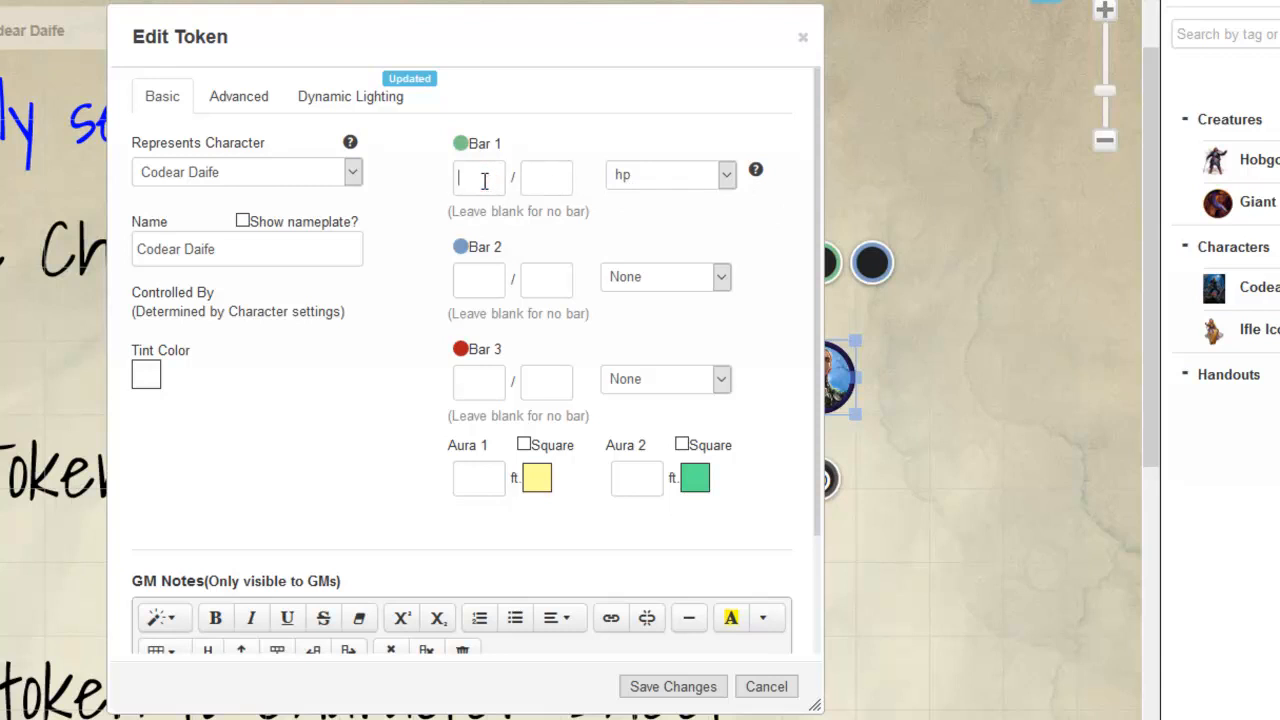
{"action": "type", "text": "4"}
{"action": "left_click", "coordinate": [557, 180]}
{"action": "type", "text": "14"}
Step: Link the token's Bar 2 to the ac attribute with a value of 16
{"action": "left_click", "coordinate": [663, 242]}
{"action": "left_click", "coordinate": [643, 279]}
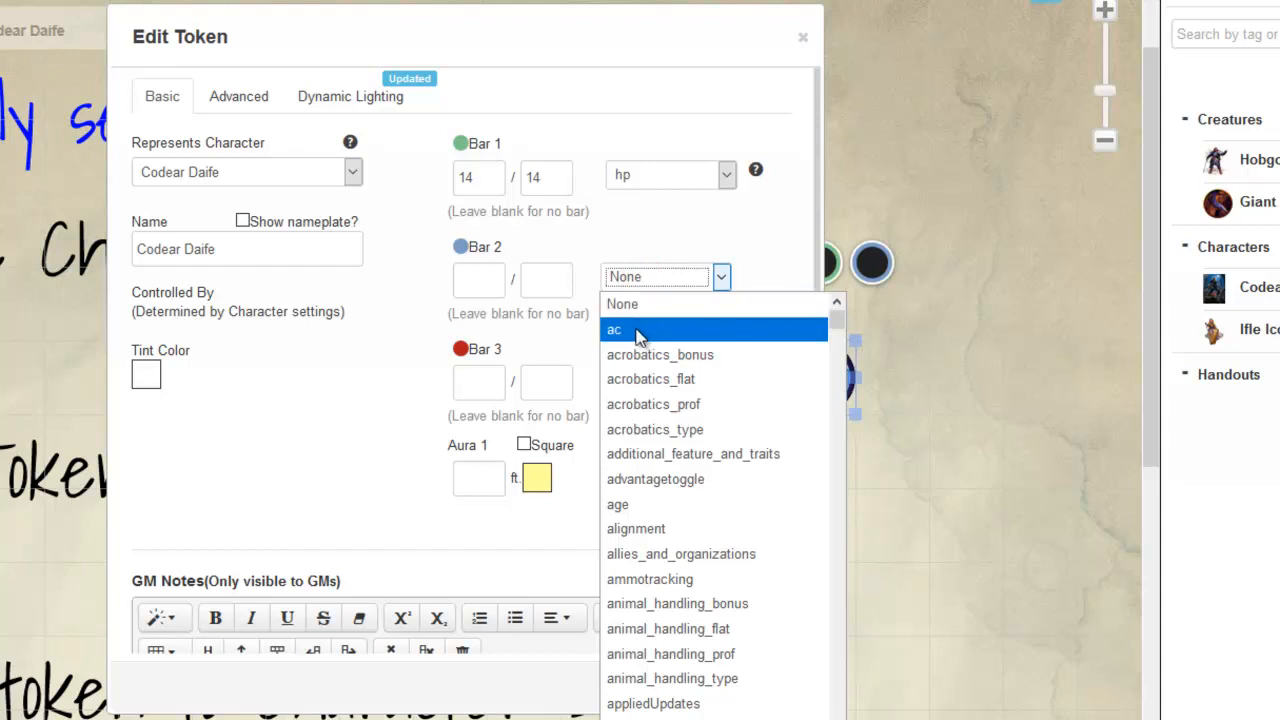
{"action": "left_click", "coordinate": [625, 268]}
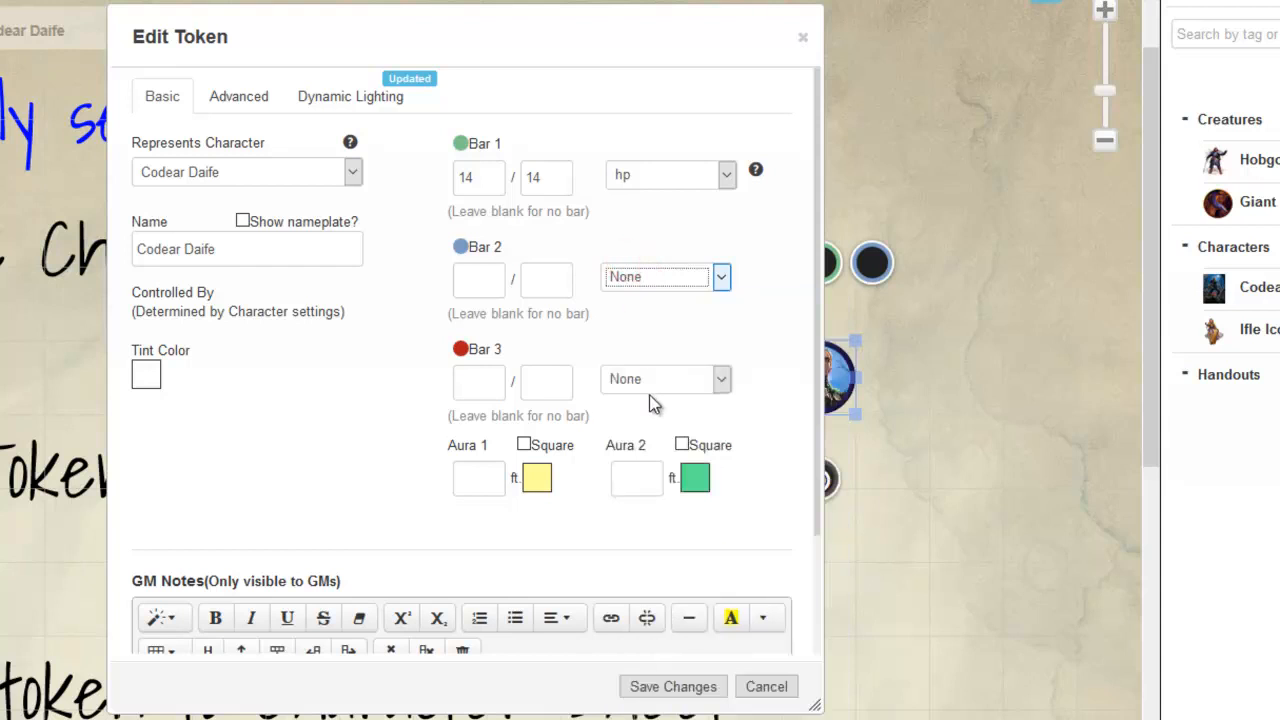
{"action": "left_click", "coordinate": [650, 377]}
{"action": "left_click", "coordinate": [646, 277]}
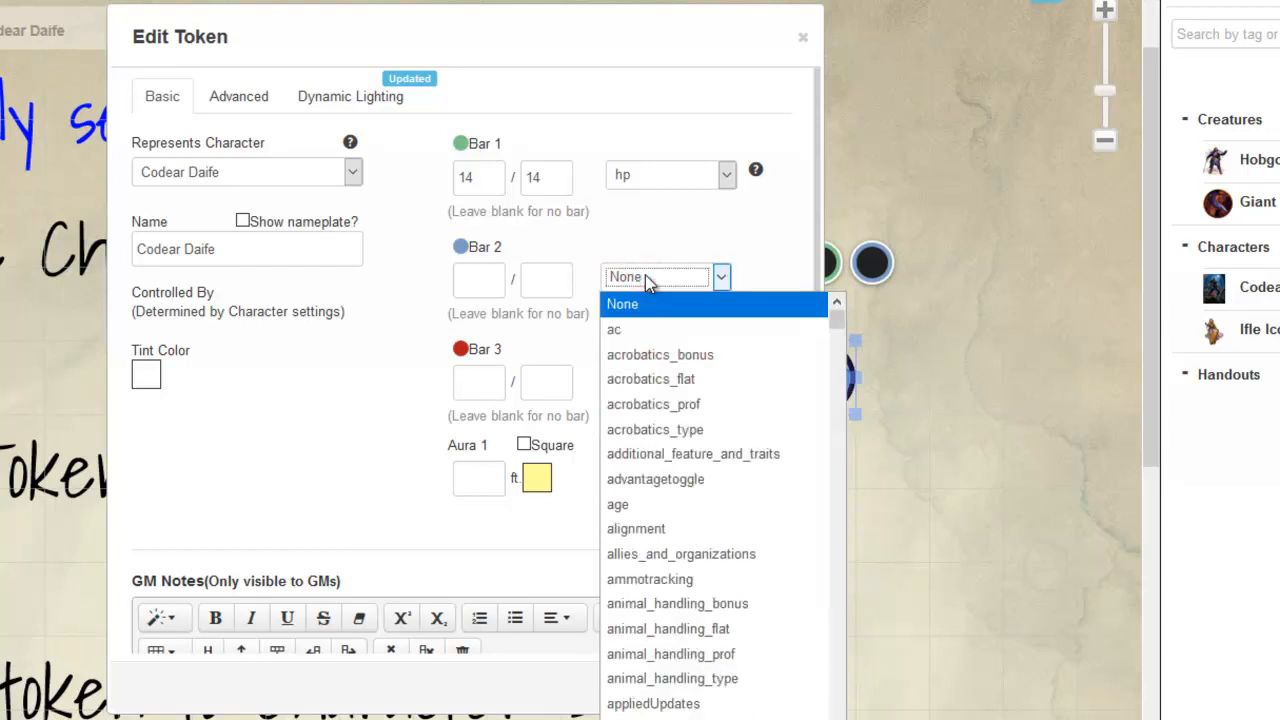
{"action": "left_click", "coordinate": [651, 247]}
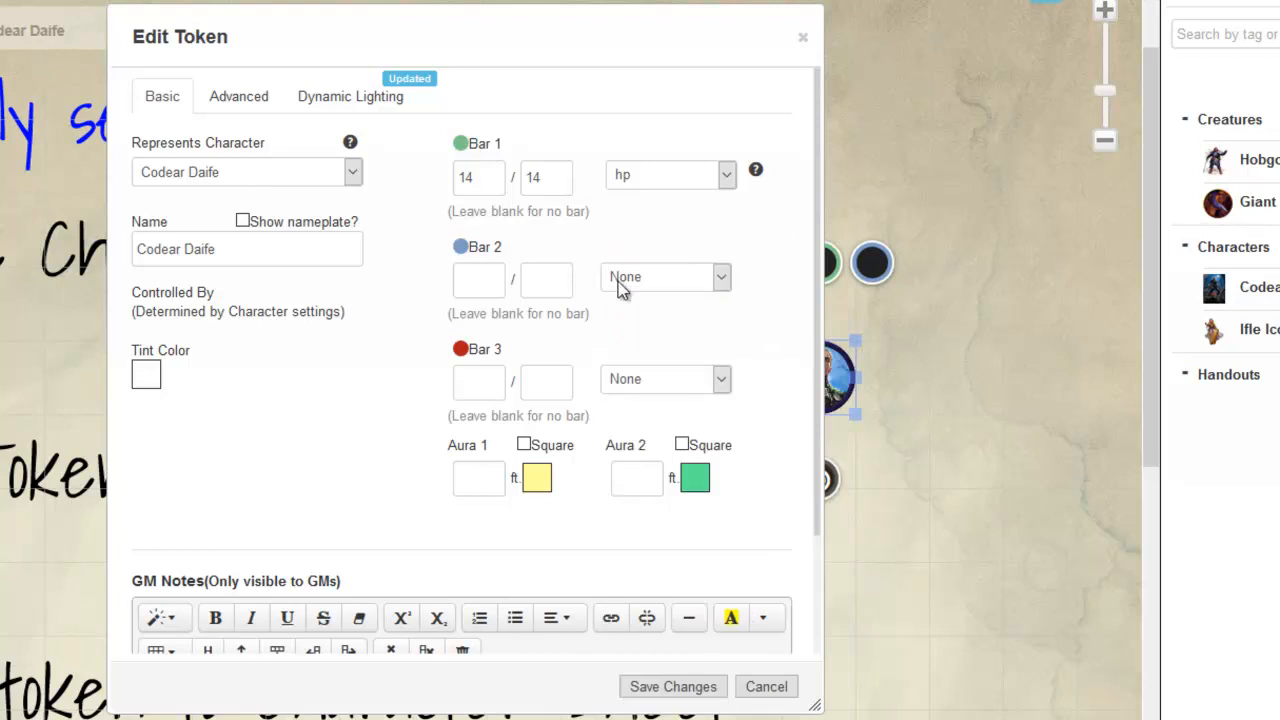
{"action": "left_click", "coordinate": [684, 278]}
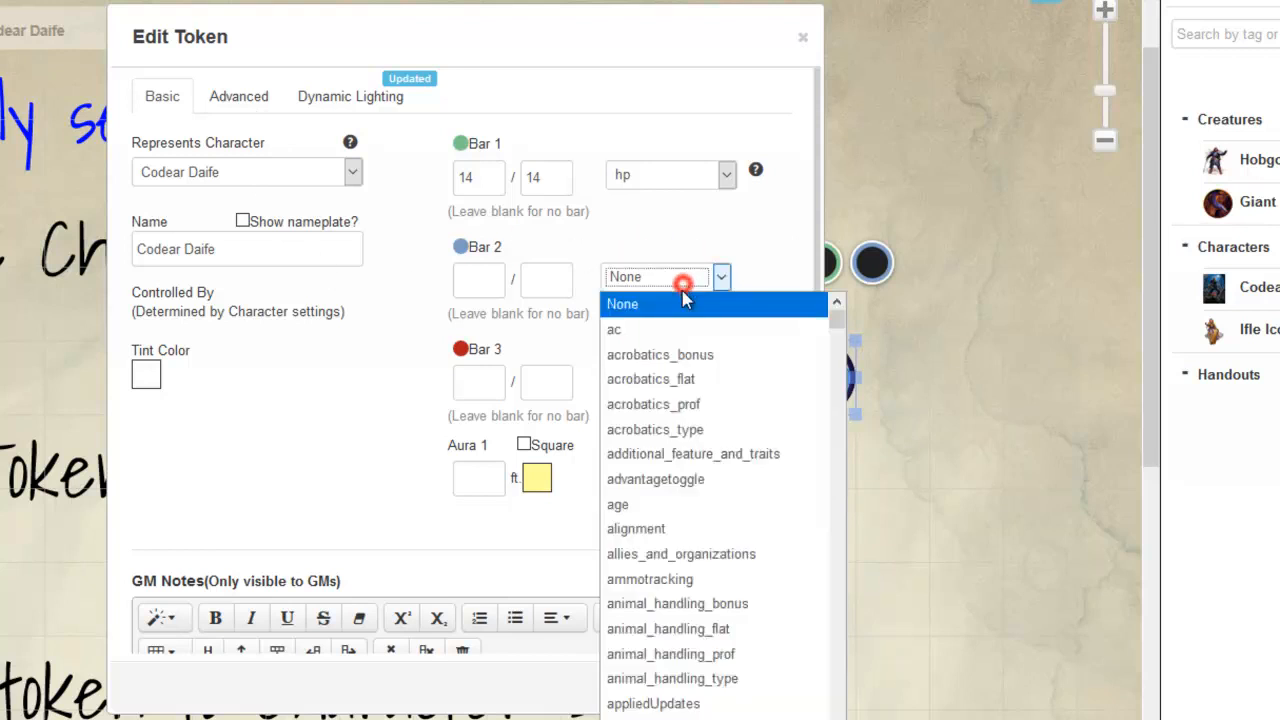
{"action": "left_click", "coordinate": [619, 332]}
{"action": "left_click", "coordinate": [492, 279]}
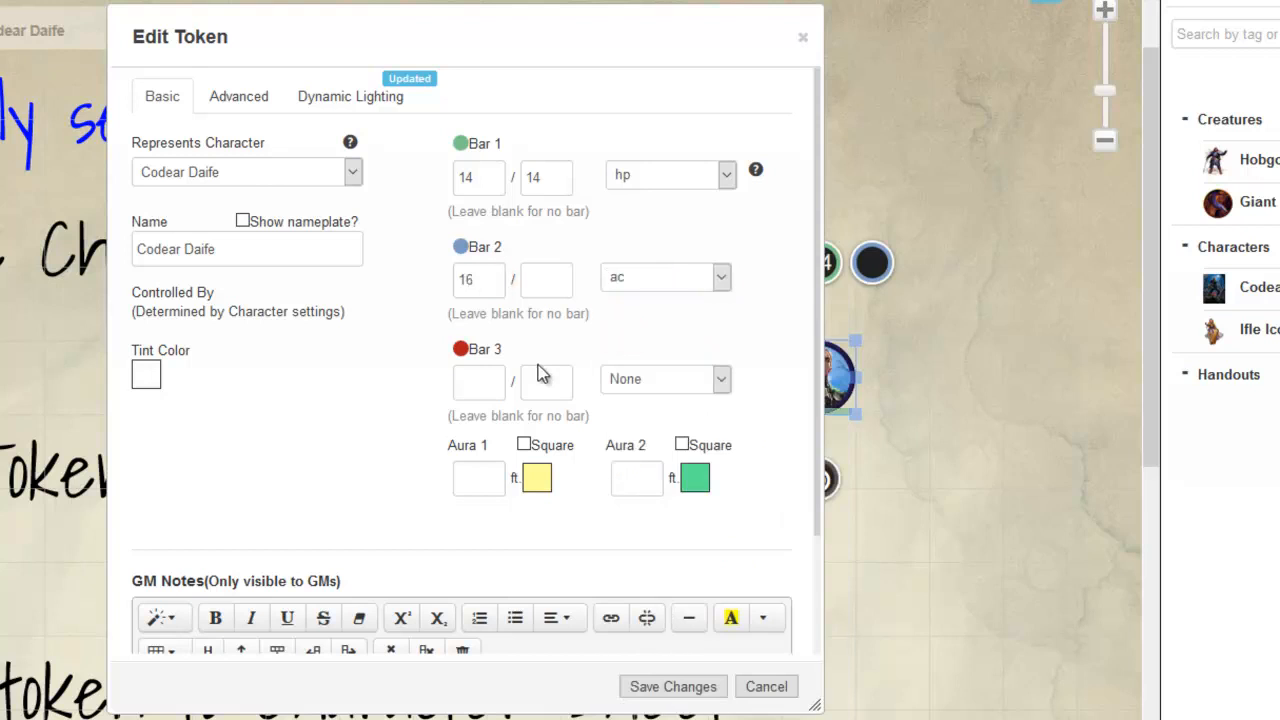
Step: Keep Bar 1 visible to all players in the token's advanced player permissions
{"action": "left_click", "coordinate": [237, 96]}
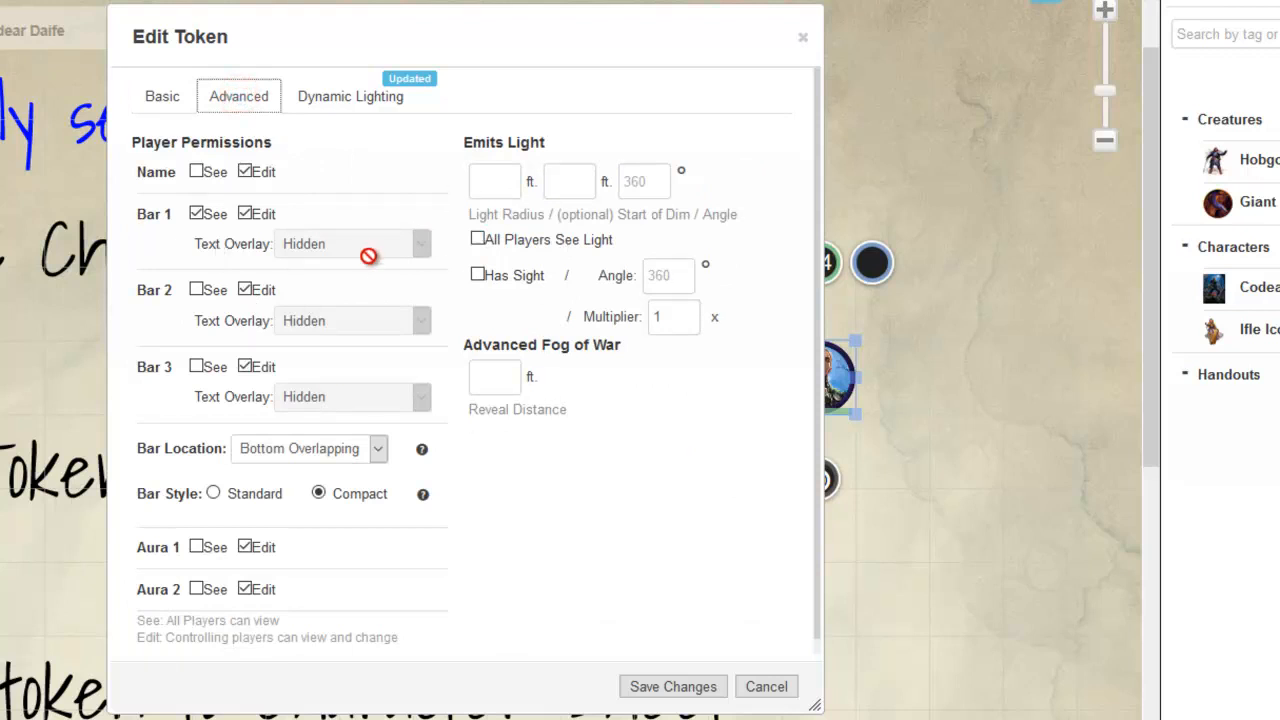
{"action": "left_click", "coordinate": [197, 214]}
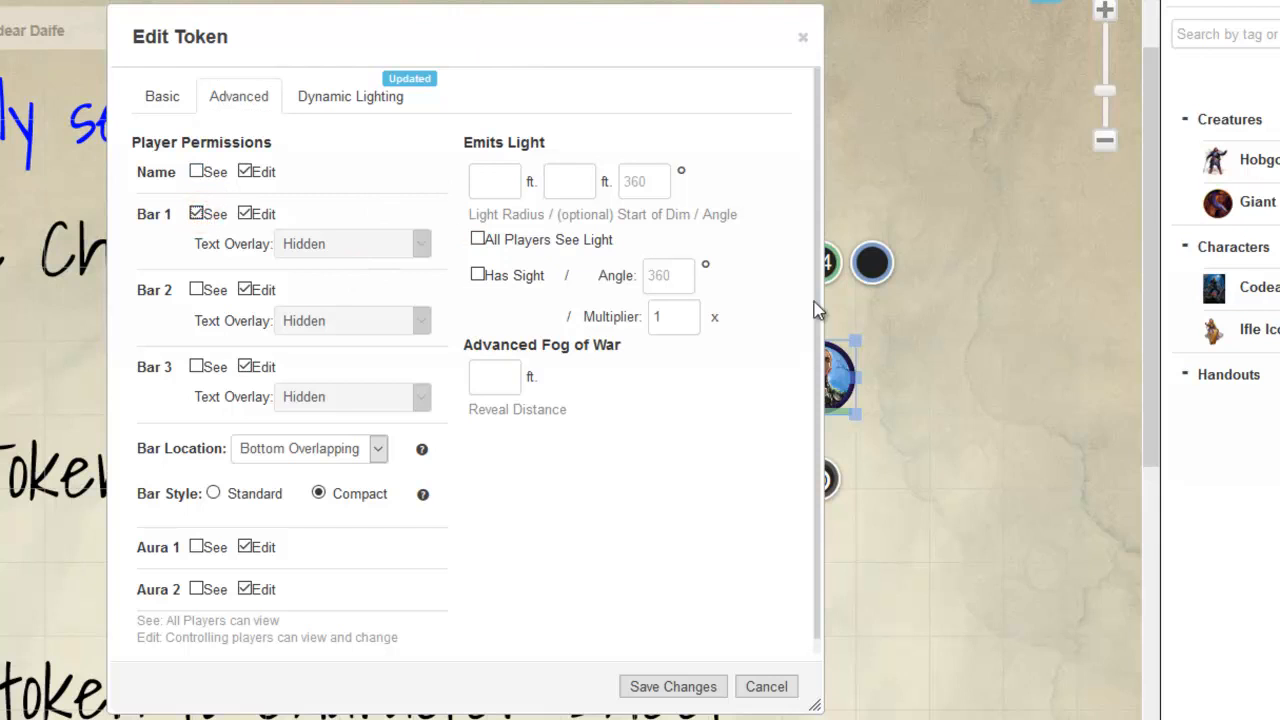
{"action": "left_click_drag", "start_coordinate": [855, 363], "coordinate": [891, 370]}
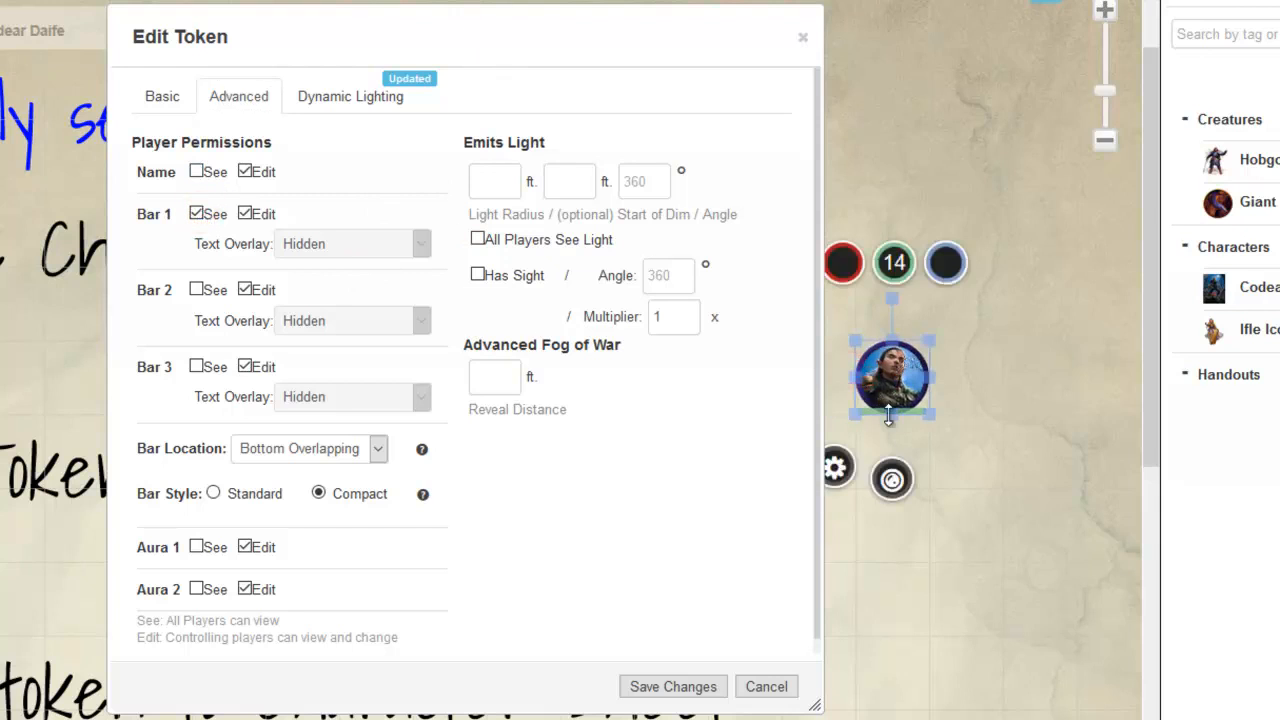
Step: Set the token's bar location to Bottom Overlapping and the bar style to Compact
{"action": "left_click", "coordinate": [345, 450]}
{"action": "left_click", "coordinate": [332, 526]}
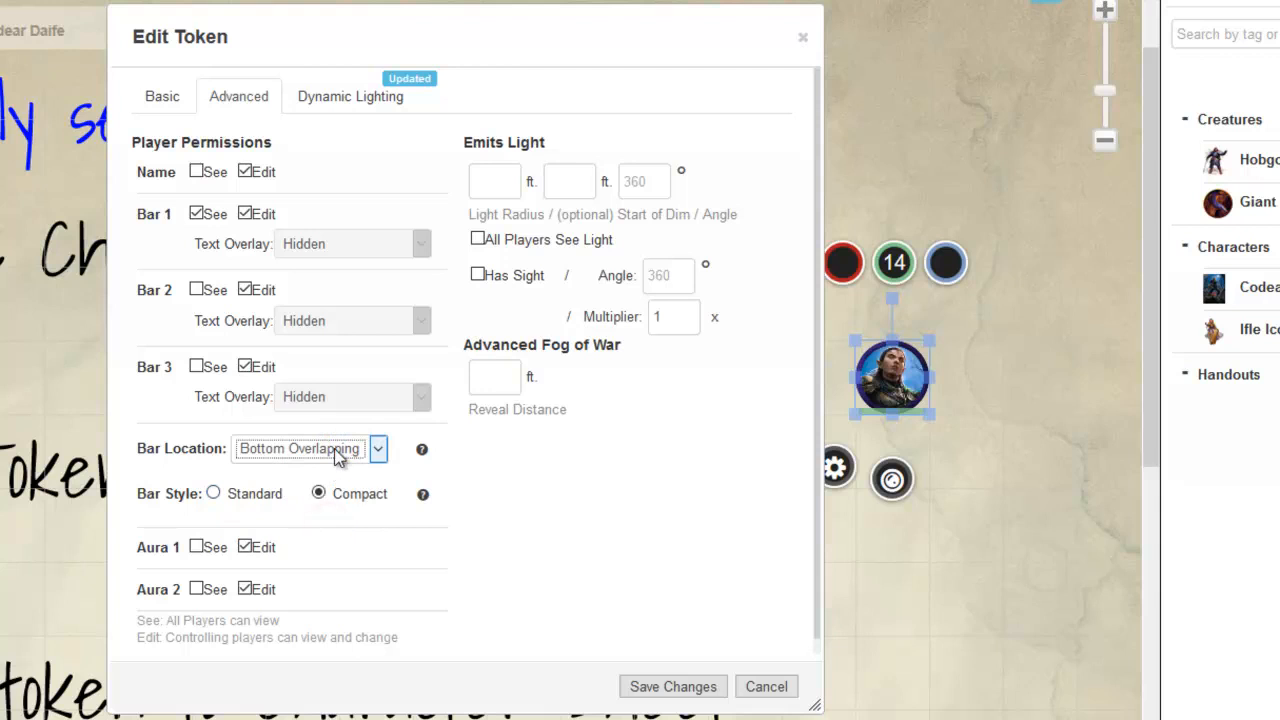
{"action": "left_click", "coordinate": [335, 450]}
{"action": "left_click", "coordinate": [285, 476]}
{"action": "left_click", "coordinate": [298, 449]}
{"action": "left_click", "coordinate": [326, 525]}
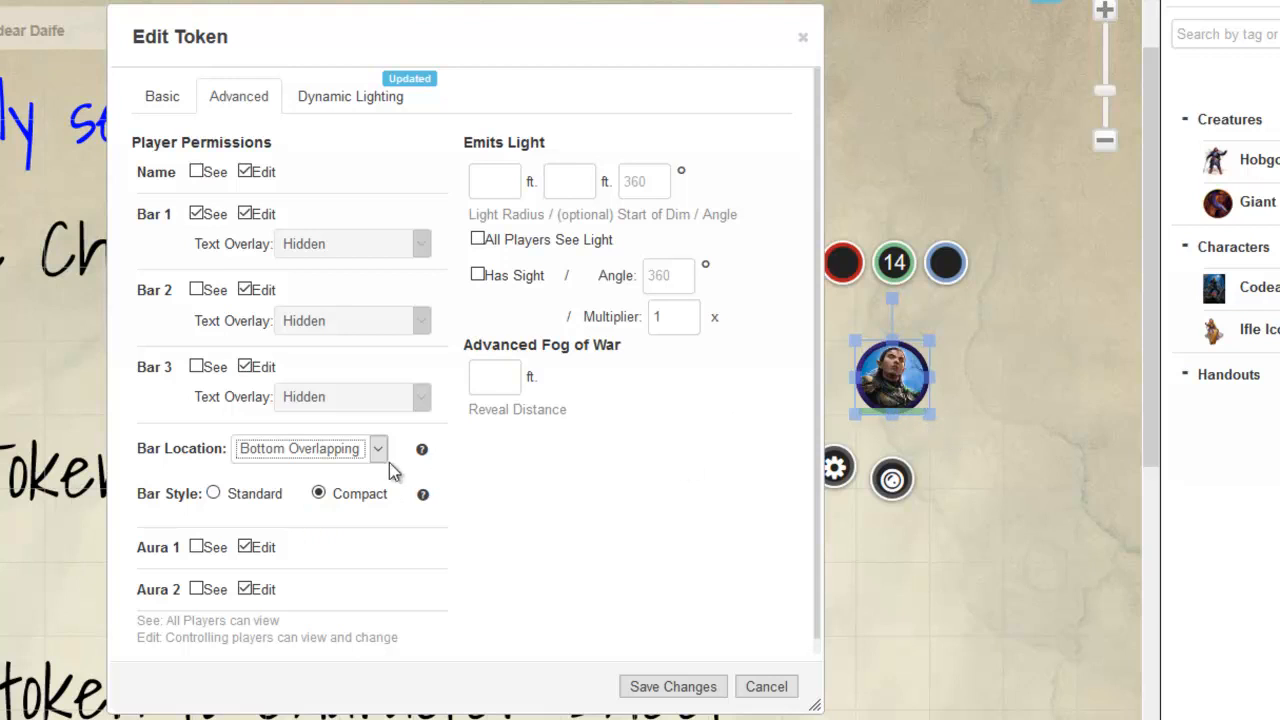
{"action": "left_click", "coordinate": [358, 494]}
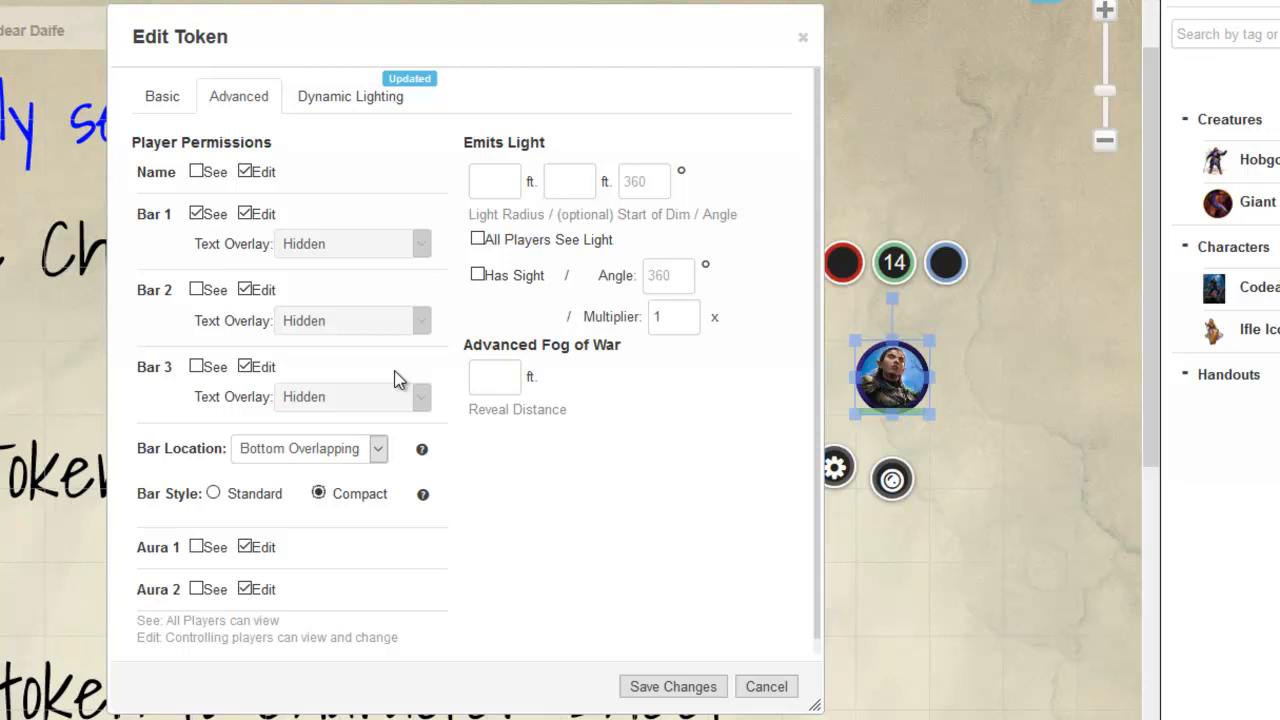
Step: Make the token emit light with a 60 ft radius and dim light starting at 1 ft
{"action": "left_click", "coordinate": [490, 179]}
{"action": "double_click", "coordinate": [566, 181]}
{"action": "double_click", "coordinate": [483, 182]}
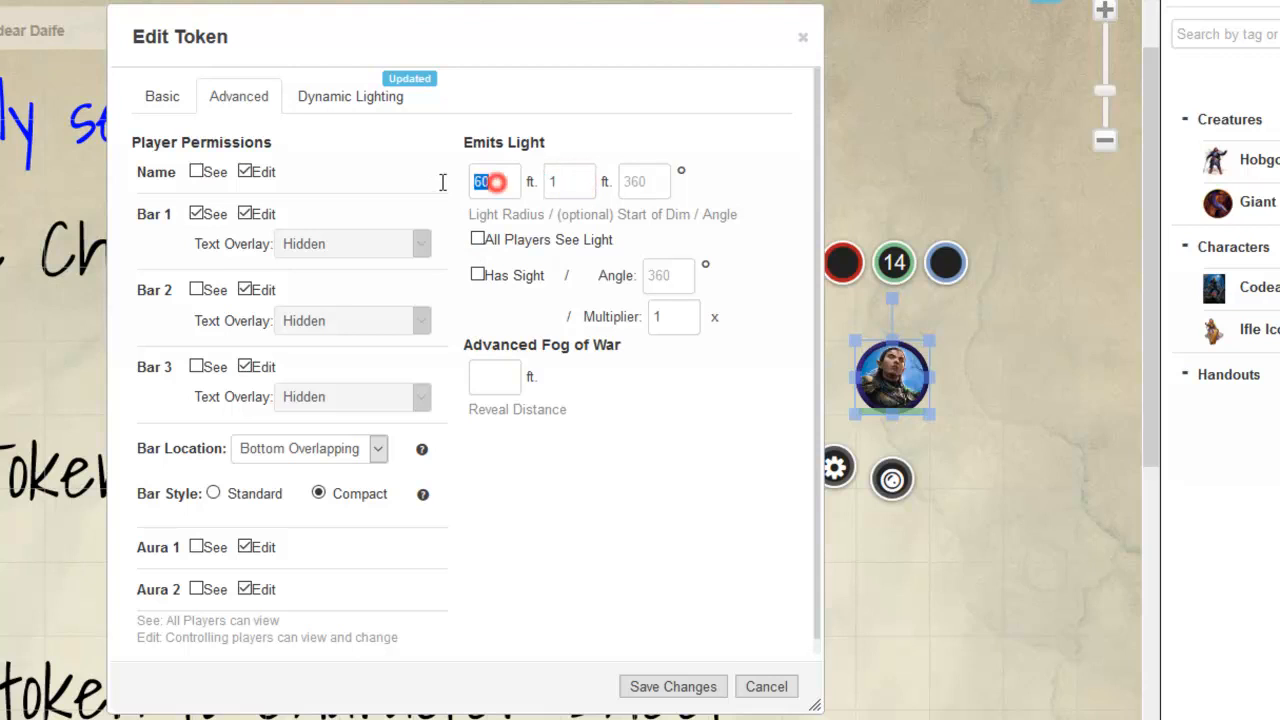
{"action": "left_click", "coordinate": [489, 198]}
{"action": "left_click_drag", "start_coordinate": [496, 195], "coordinate": [433, 189]}
{"action": "double_click", "coordinate": [552, 181]}
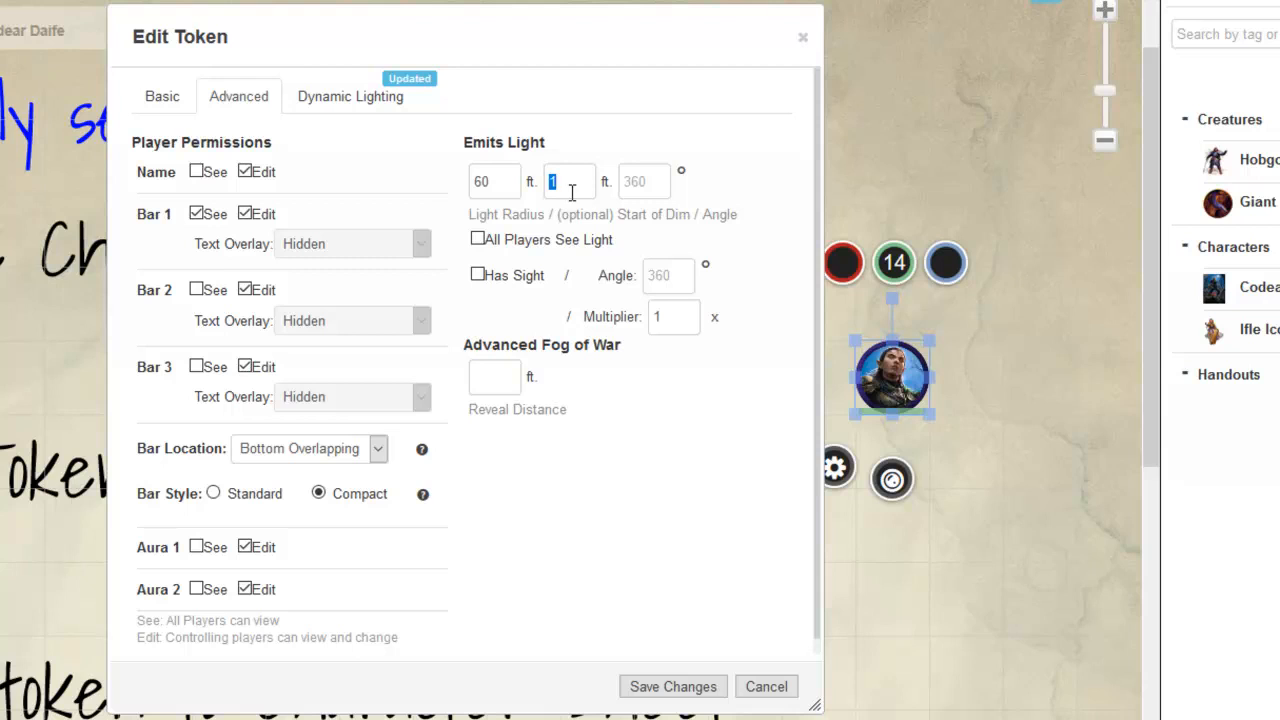
{"action": "type", "text": "0"}
{"action": "left_click_drag", "start_coordinate": [572, 188], "coordinate": [529, 184]}
{"action": "type", "text": "1"}
Step: Give the token sight, check the updated dynamic lighting options, and save the token's settings
{"action": "left_click", "coordinate": [479, 275]}
{"action": "left_click", "coordinate": [360, 100]}
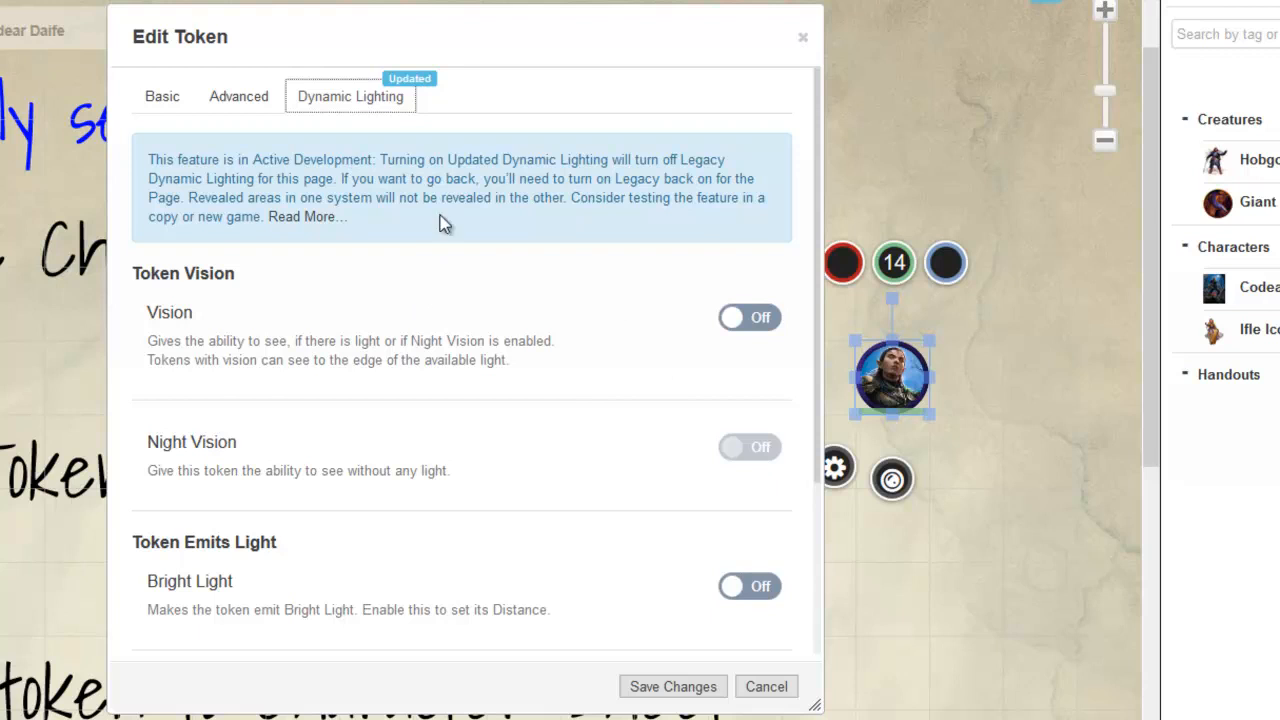
{"action": "left_click", "coordinate": [240, 96]}
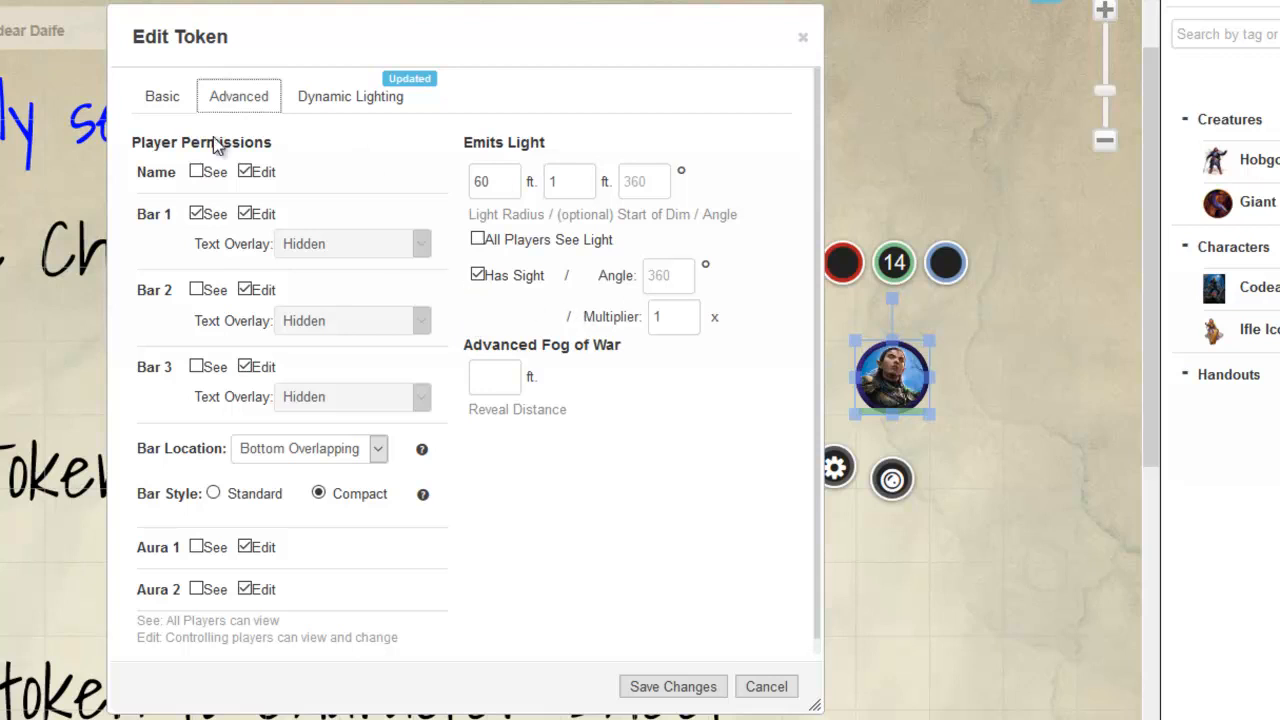
{"action": "left_click", "coordinate": [674, 687]}
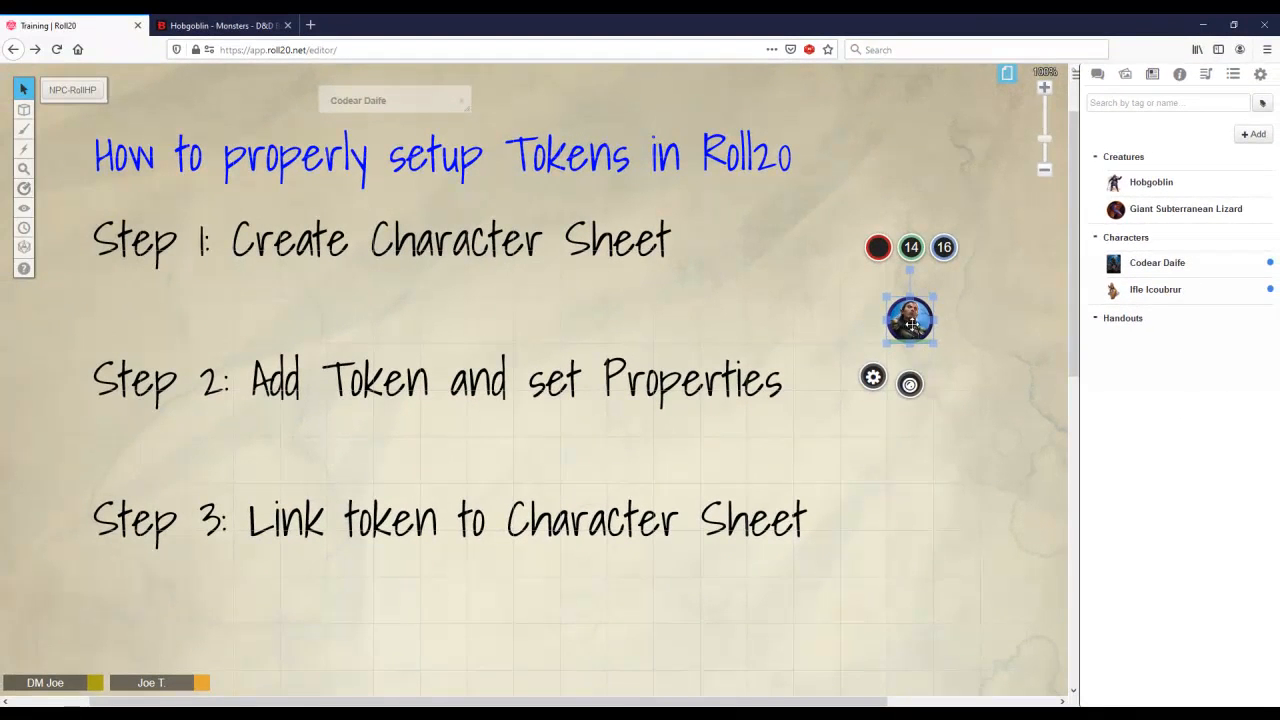
Step: Edit the character Codear Daife to use the selected map token as its default token, and save the changes
{"action": "mouse_move", "coordinate": [912, 325]}
{"action": "left_mouse_down"}
{"action": "mouse_move", "coordinate": [911, 269]}
{"action": "mouse_move", "coordinate": [911, 320]}
{"action": "left_mouse_up"}
{"action": "left_click_drag", "start_coordinate": [386, 108], "coordinate": [392, 110]}
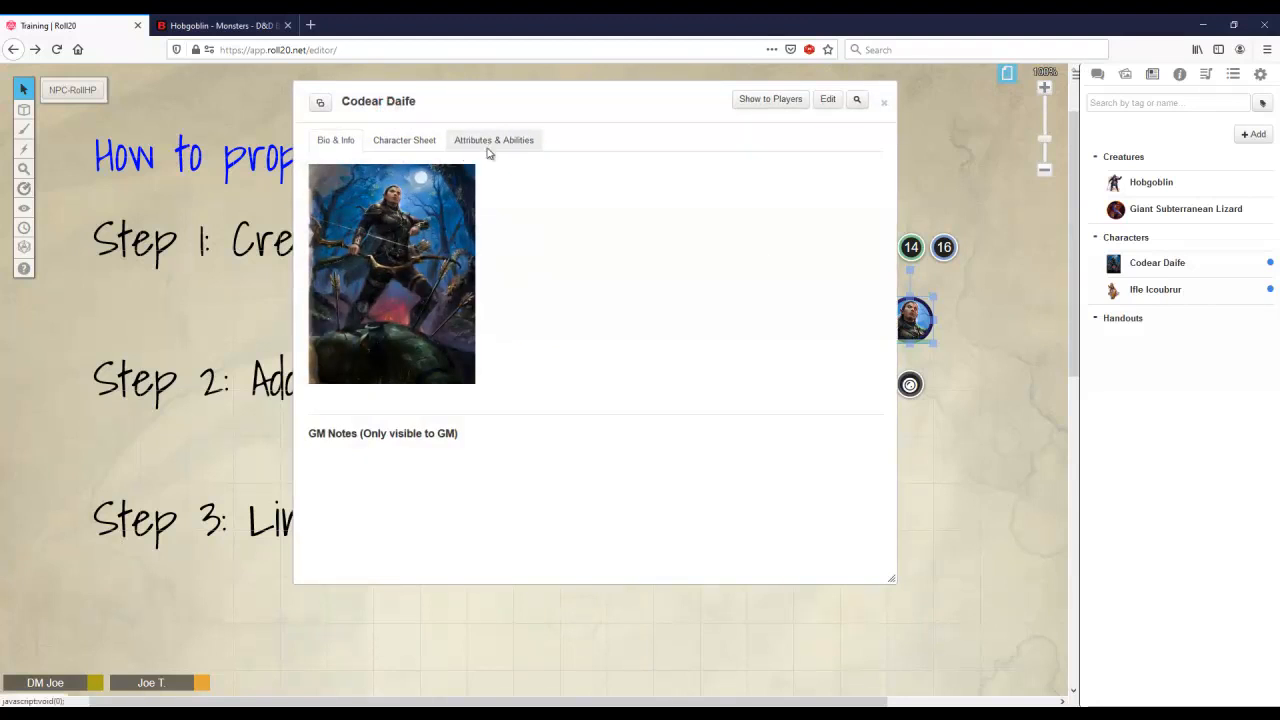
{"action": "left_click", "coordinate": [831, 100]}
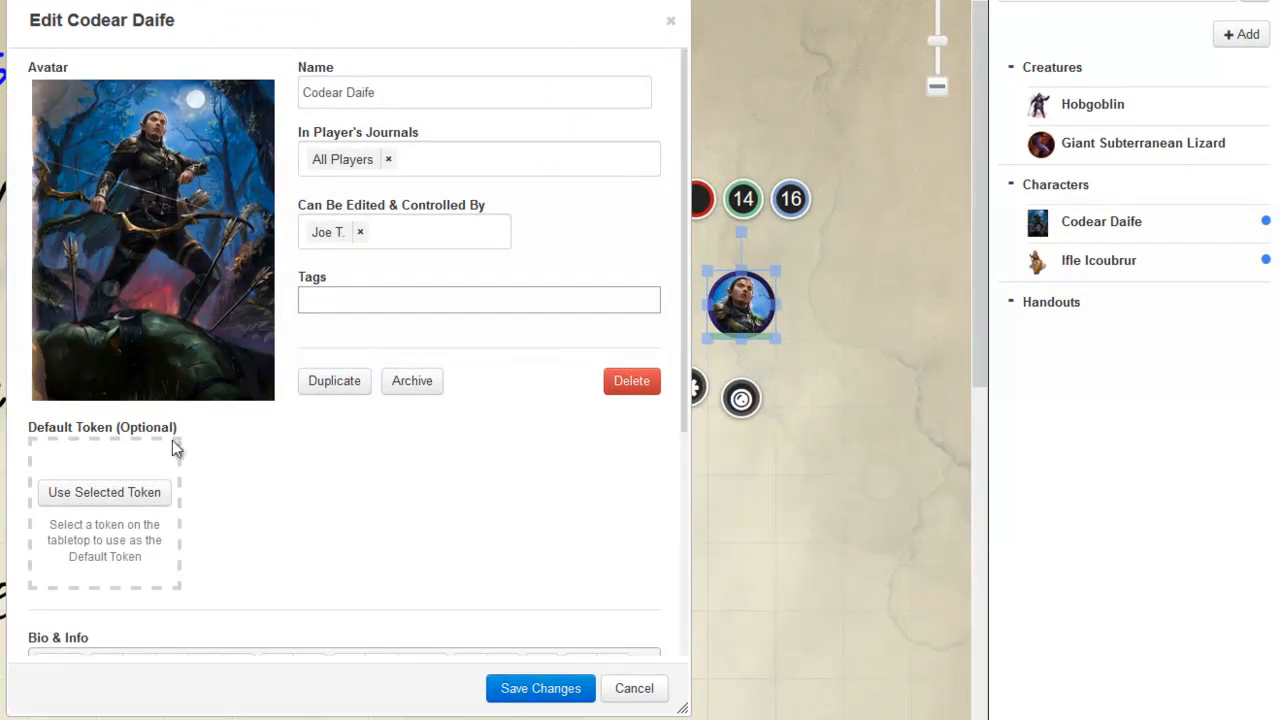
{"action": "left_click", "coordinate": [92, 493]}
{"action": "left_click", "coordinate": [510, 680]}
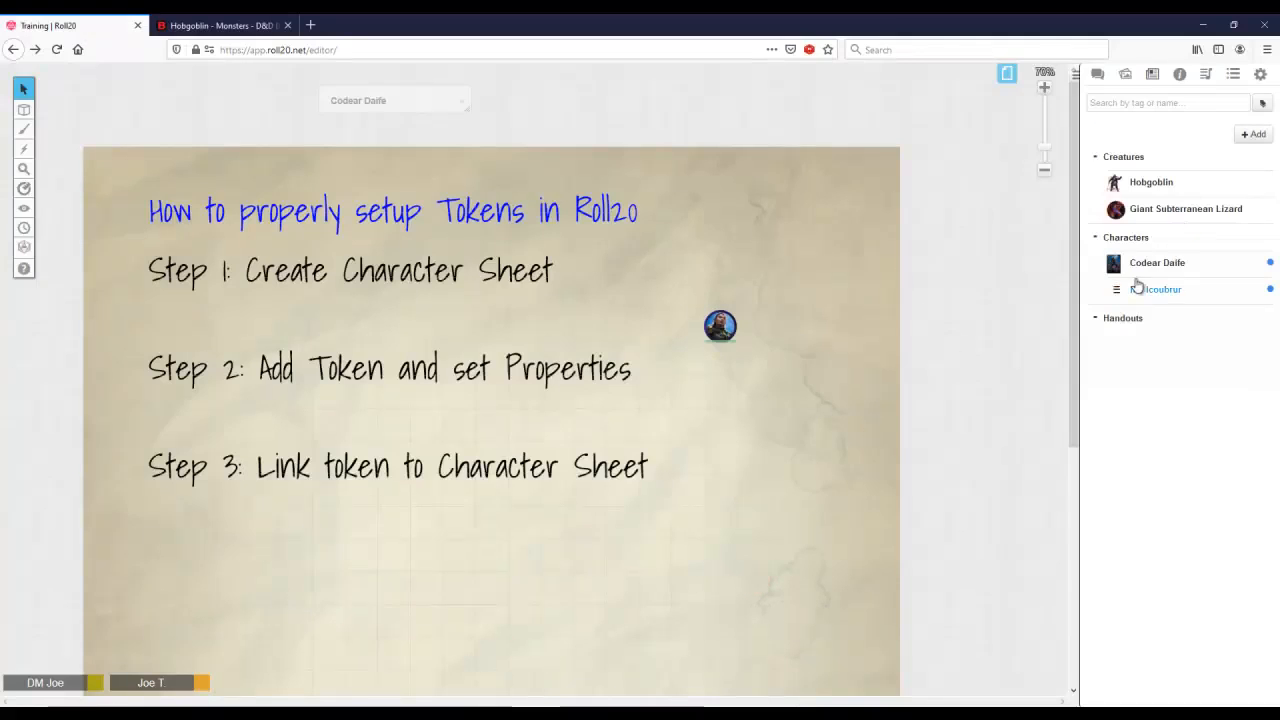
Step: Switch to the dungeon map page and place Codear Daife's token from the journal in the upper-right room
{"action": "left_click", "coordinate": [1007, 73]}
{"action": "left_click", "coordinate": [379, 101]}
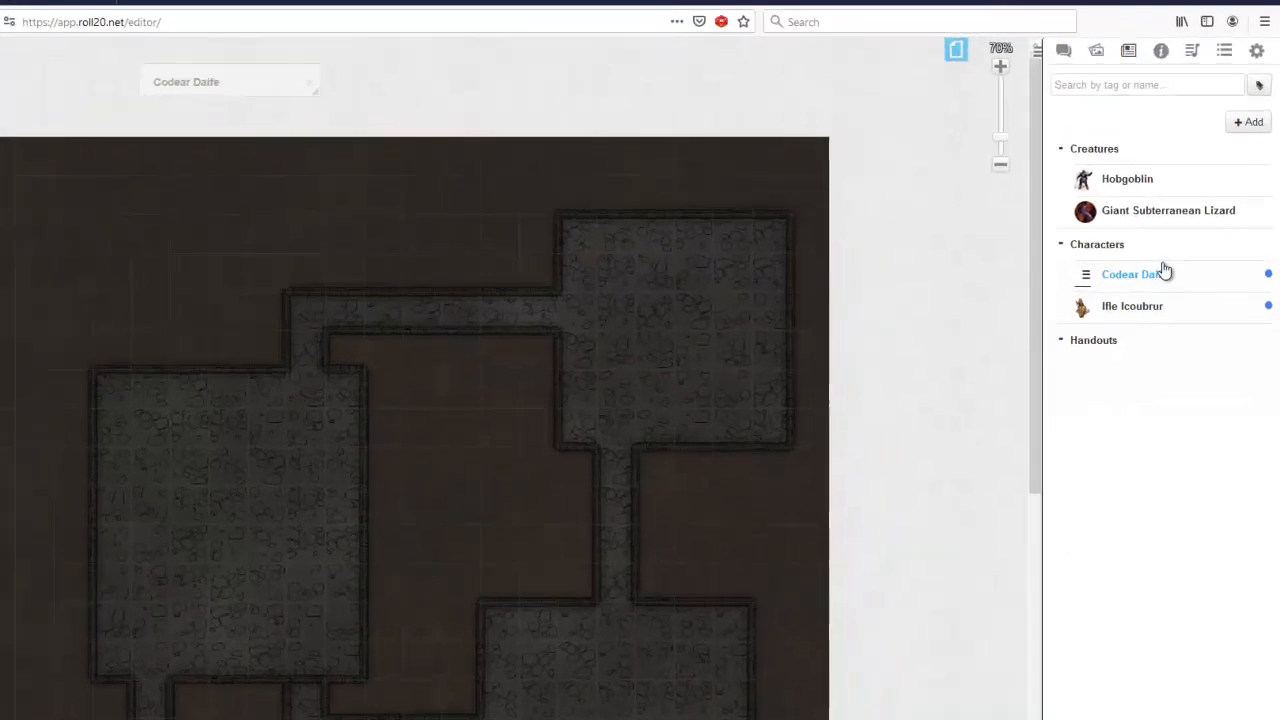
{"action": "left_click_drag", "start_coordinate": [1140, 278], "coordinate": [682, 341]}
{"action": "left_click_drag", "start_coordinate": [561, 369], "coordinate": [523, 343]}
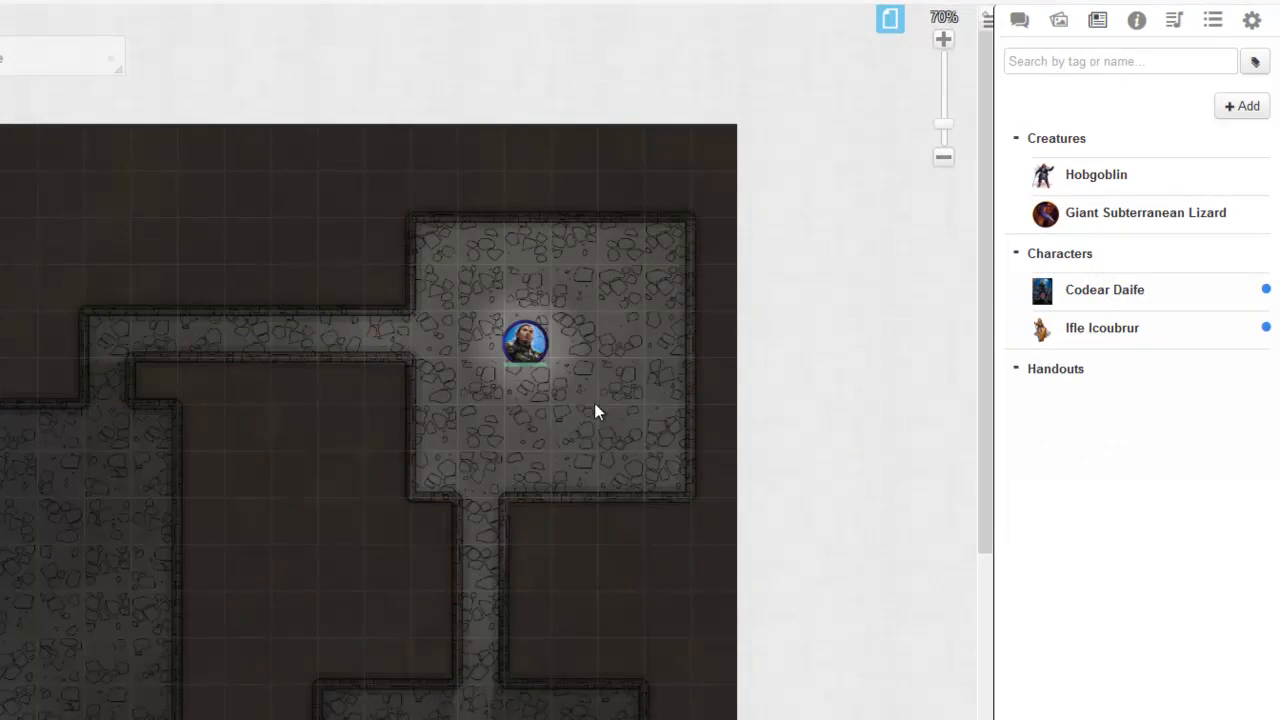
Step: Check the placed token's bar settings and preview the dungeon map from the token's line of sight
{"action": "double_click", "coordinate": [512, 340]}
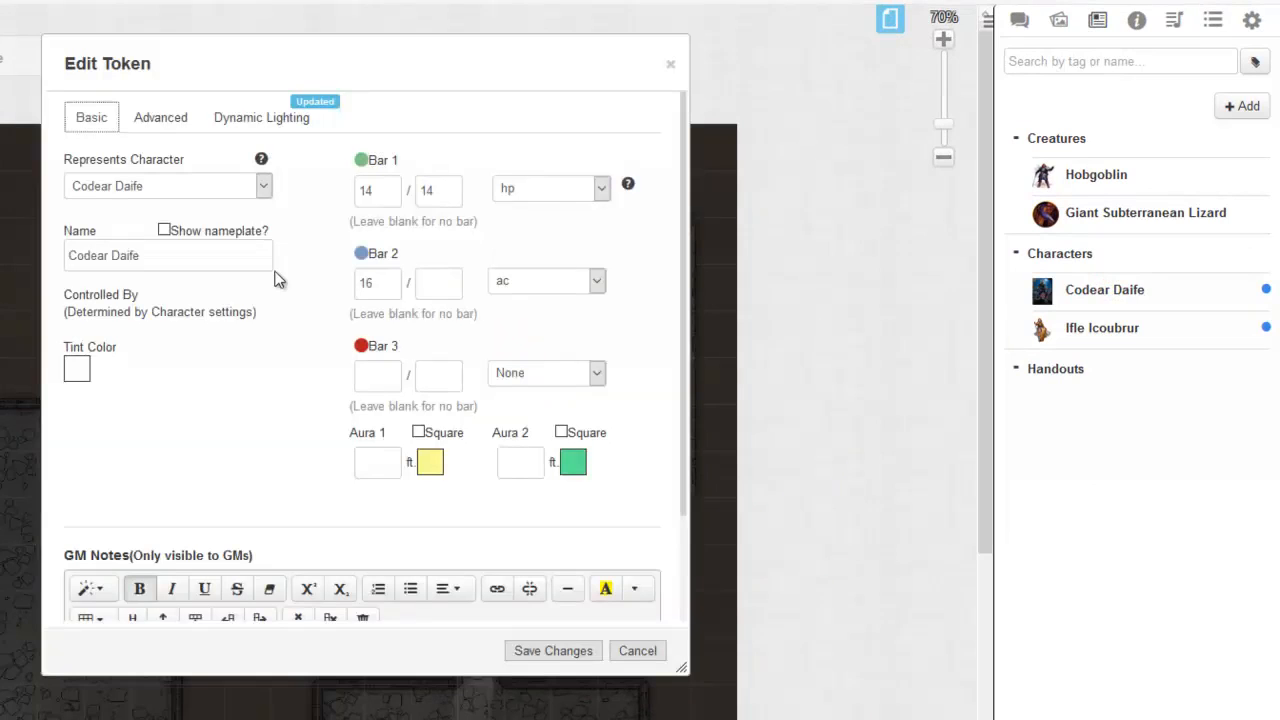
{"action": "left_click", "coordinate": [670, 64]}
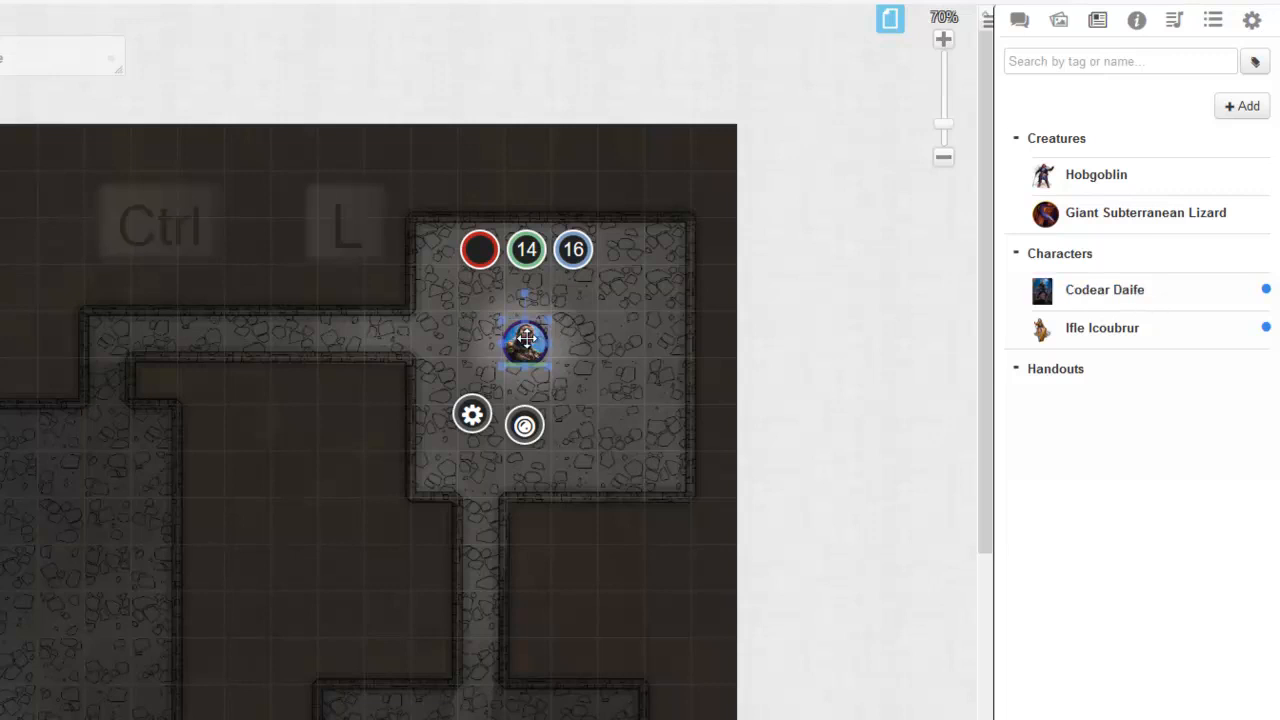
{"action": "key", "text": "ctrl+l"}
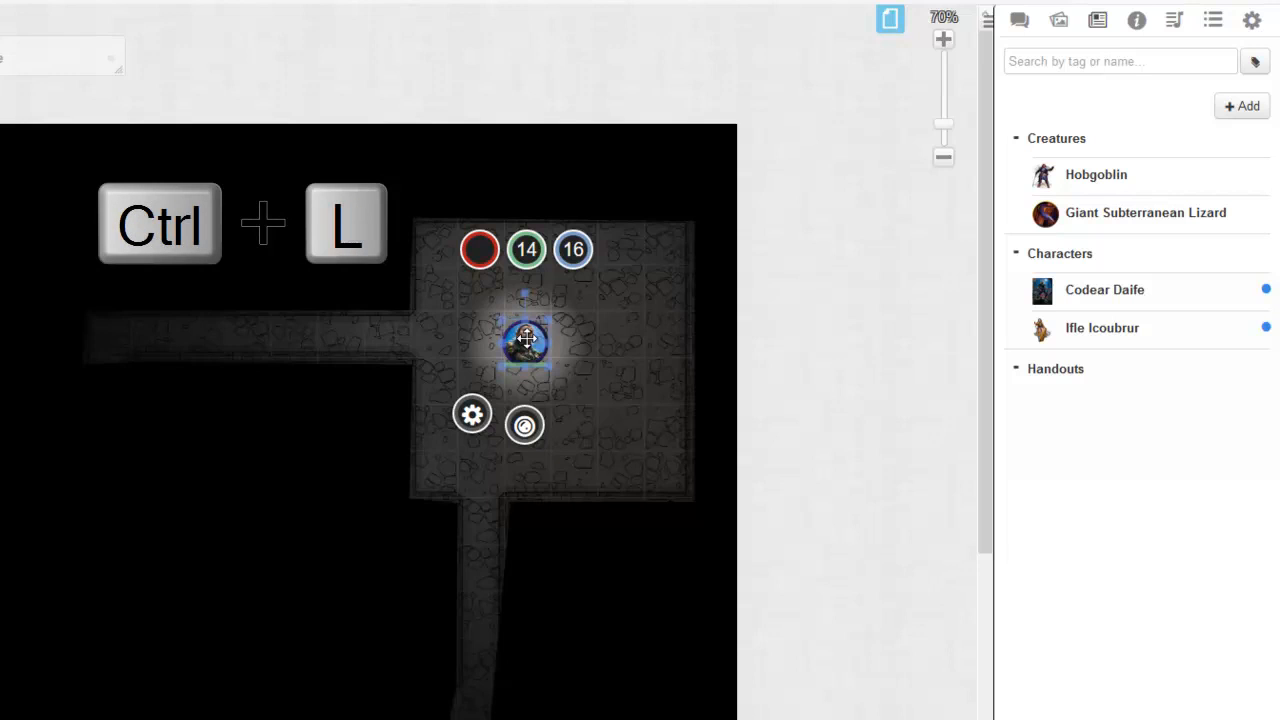
{"action": "key", "text": "ctrl+l"}
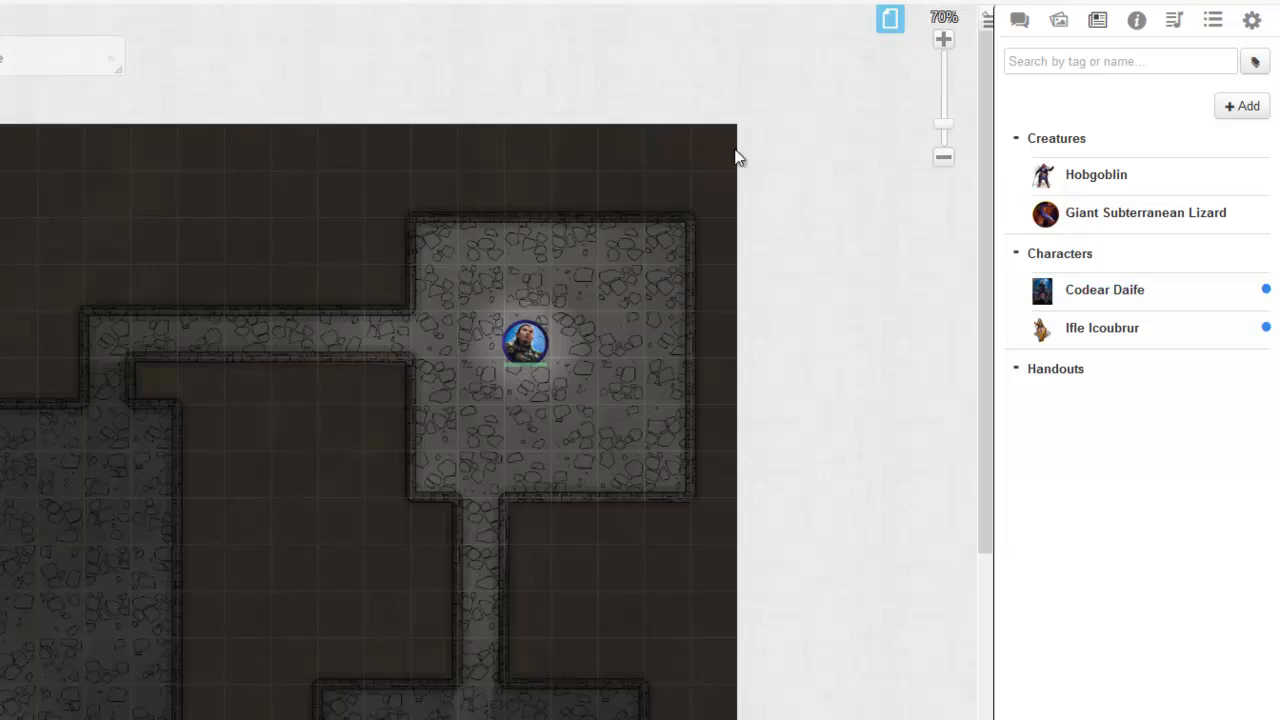
Step: Link the placed token's Bar 3 to the speed attribute and set its value to 30
{"action": "double_click", "coordinate": [530, 343]}
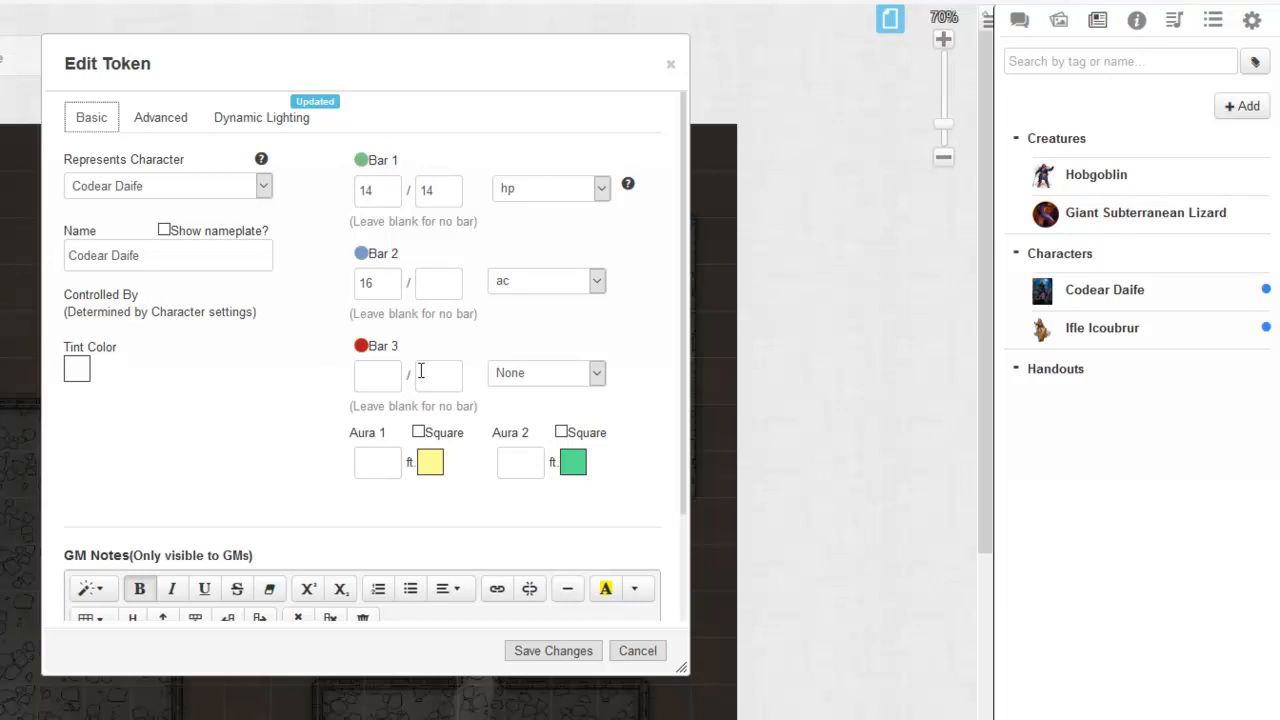
{"action": "left_click", "coordinate": [531, 376]}
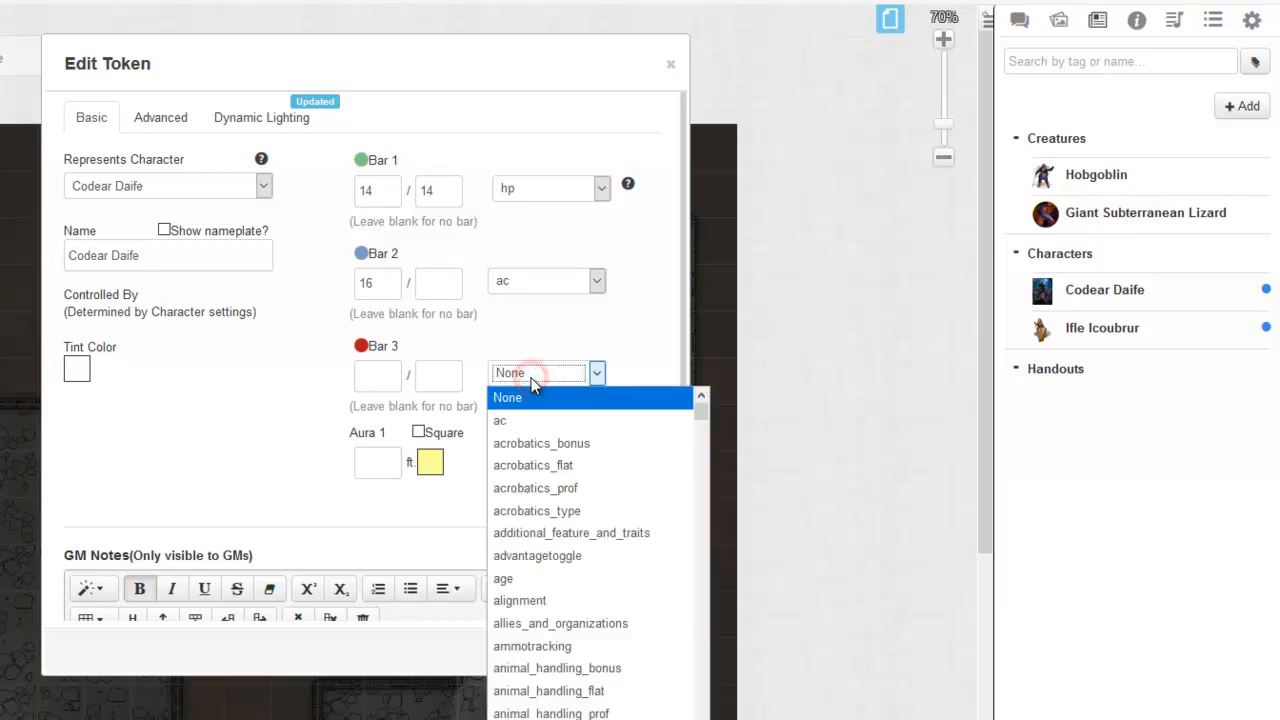
{"action": "type", "text": "speed"}
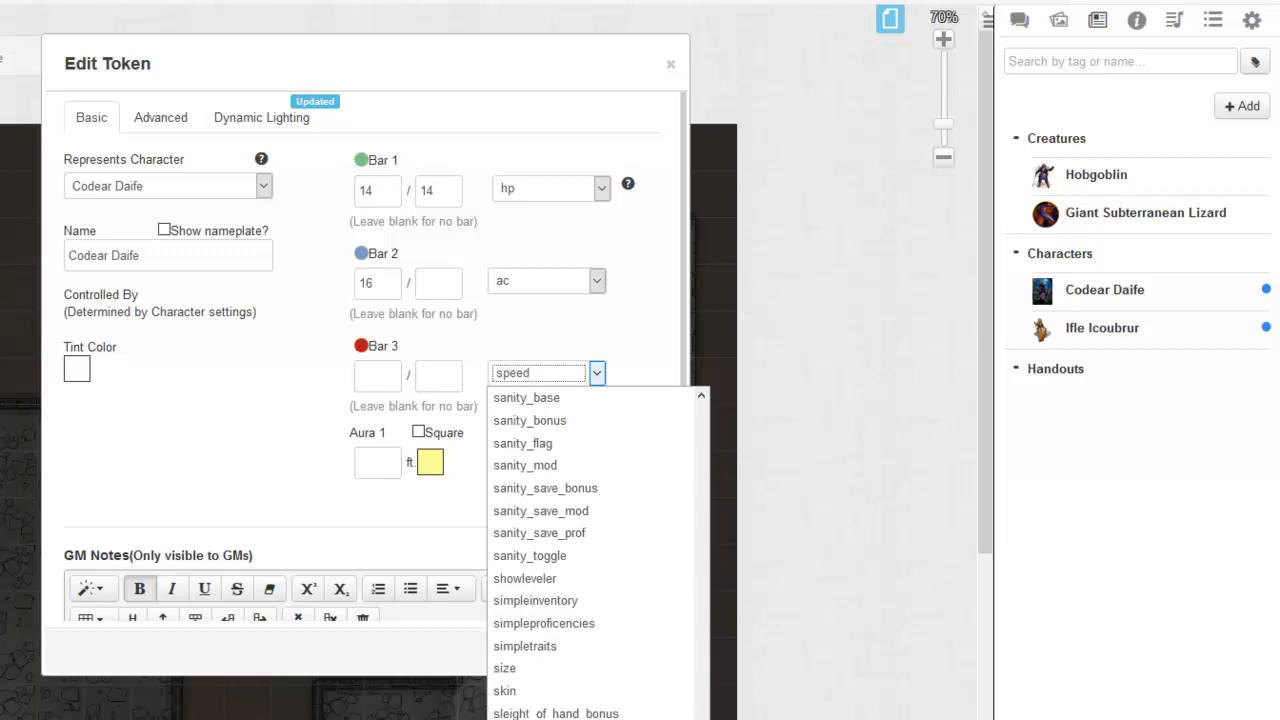
{"action": "left_click", "coordinate": [424, 482]}
{"action": "left_click", "coordinate": [381, 377]}
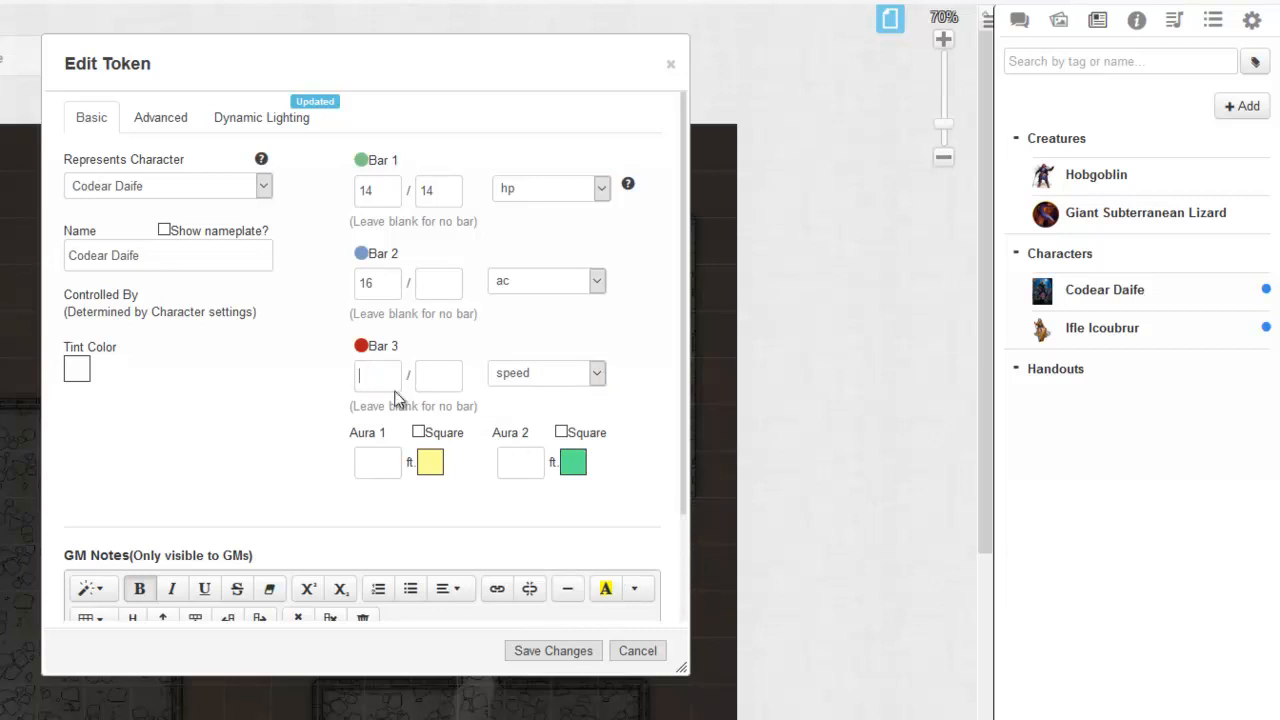
{"action": "type", "text": "30"}
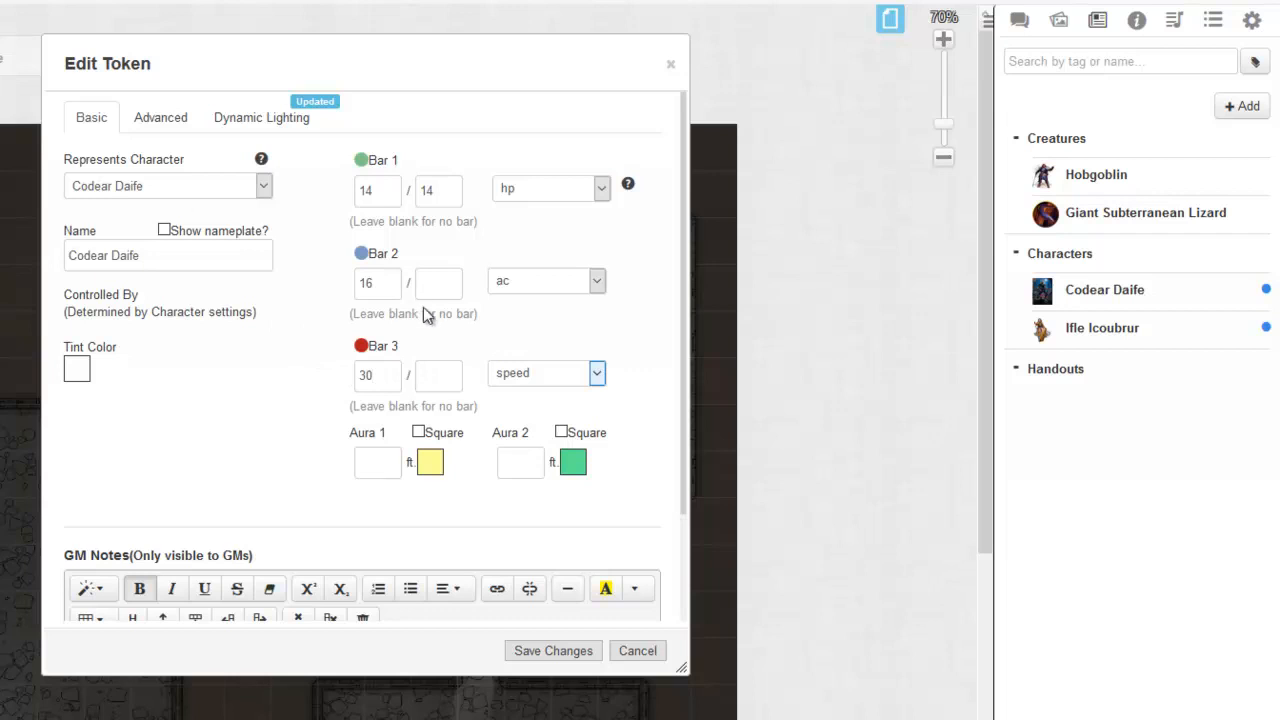
Step: Save the placed token's edited settings and deselect the token
{"action": "left_click", "coordinate": [584, 650]}
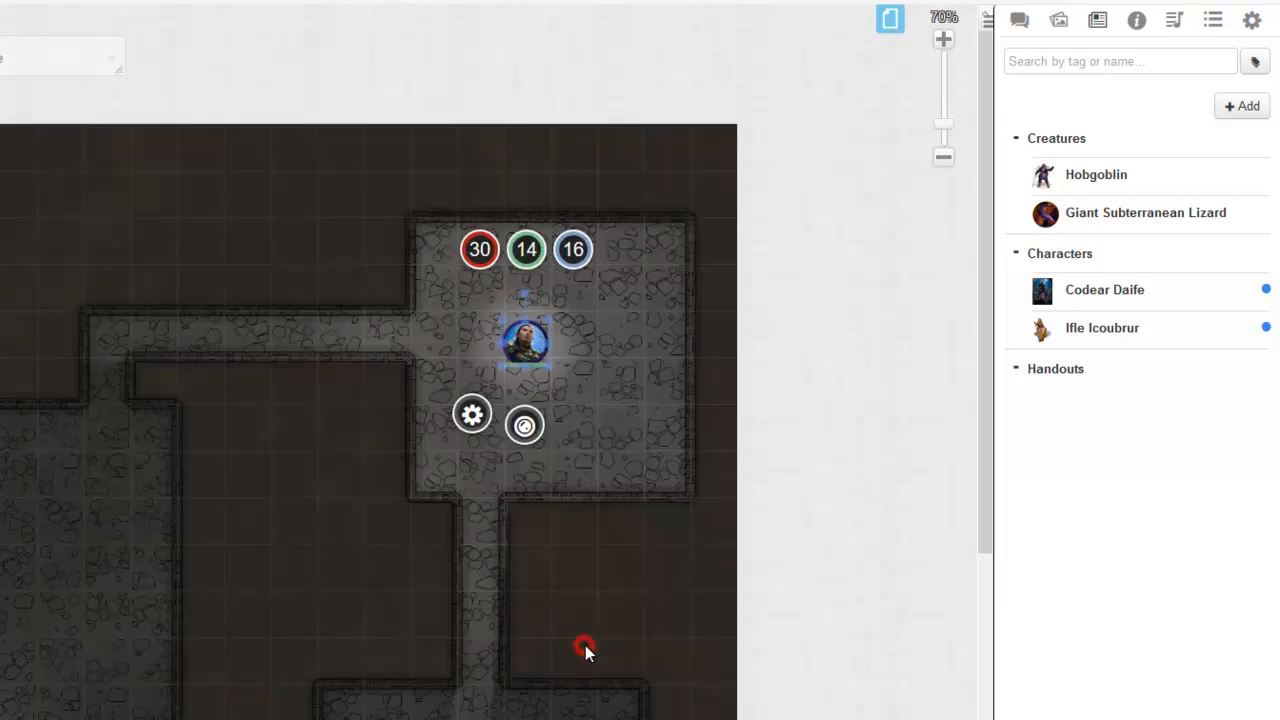
{"action": "left_click", "coordinate": [580, 372]}
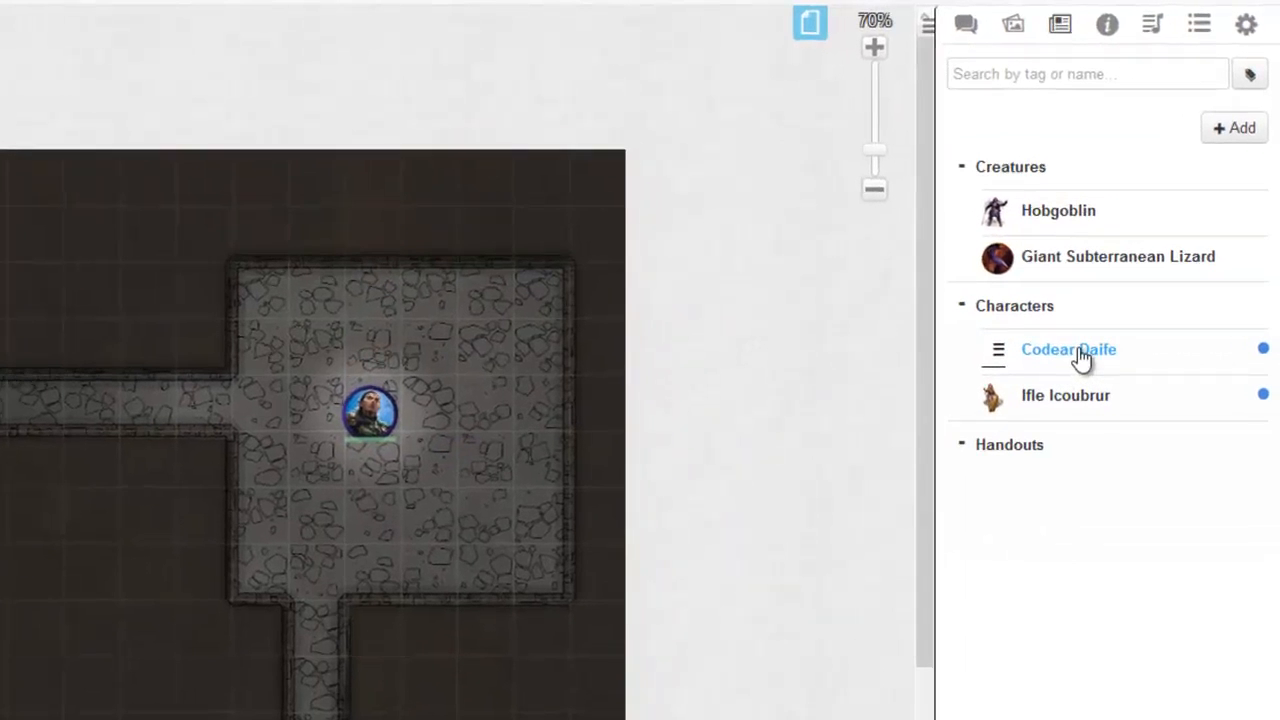
Step: Place a second Codear Daife token from the journal below the first one to compare their bars, and delete it
{"action": "left_click_drag", "start_coordinate": [1083, 357], "coordinate": [385, 545]}
{"action": "left_click", "coordinate": [379, 531]}
{"action": "left_click", "coordinate": [484, 530]}
{"action": "left_click", "coordinate": [367, 424]}
{"action": "left_click", "coordinate": [449, 480]}
{"action": "left_click", "coordinate": [367, 531]}
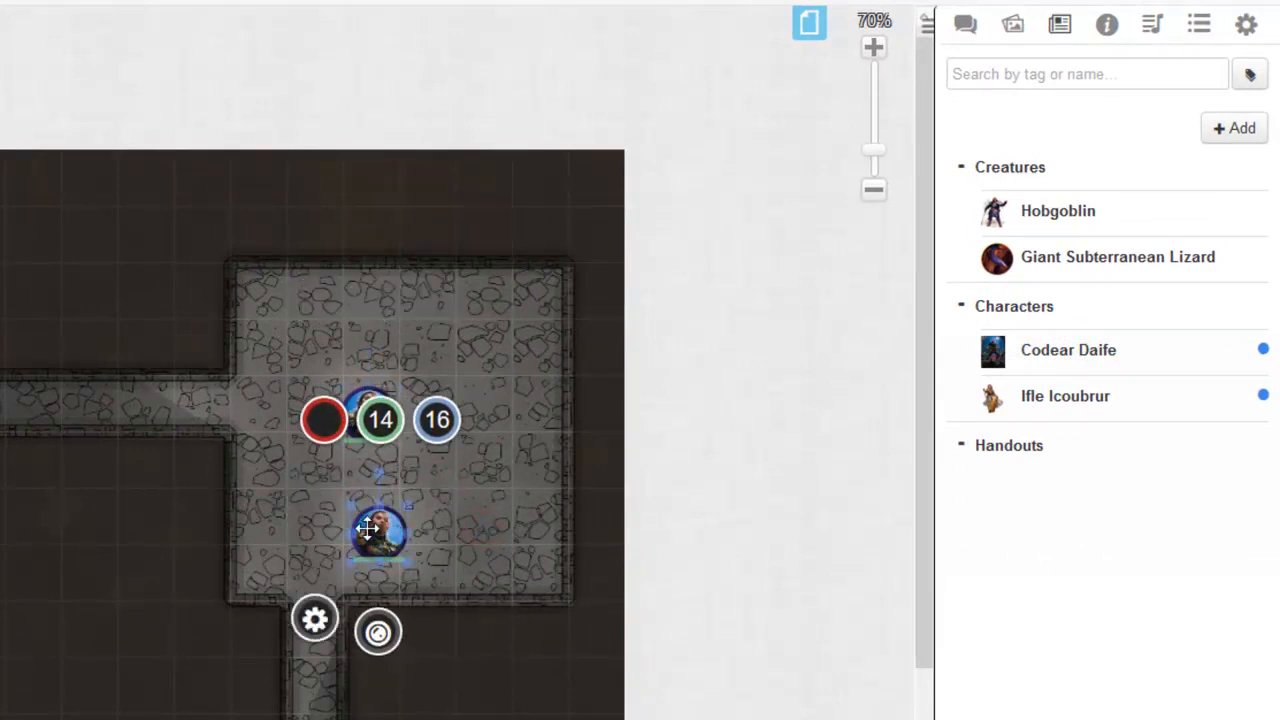
{"action": "key", "text": "Delete"}
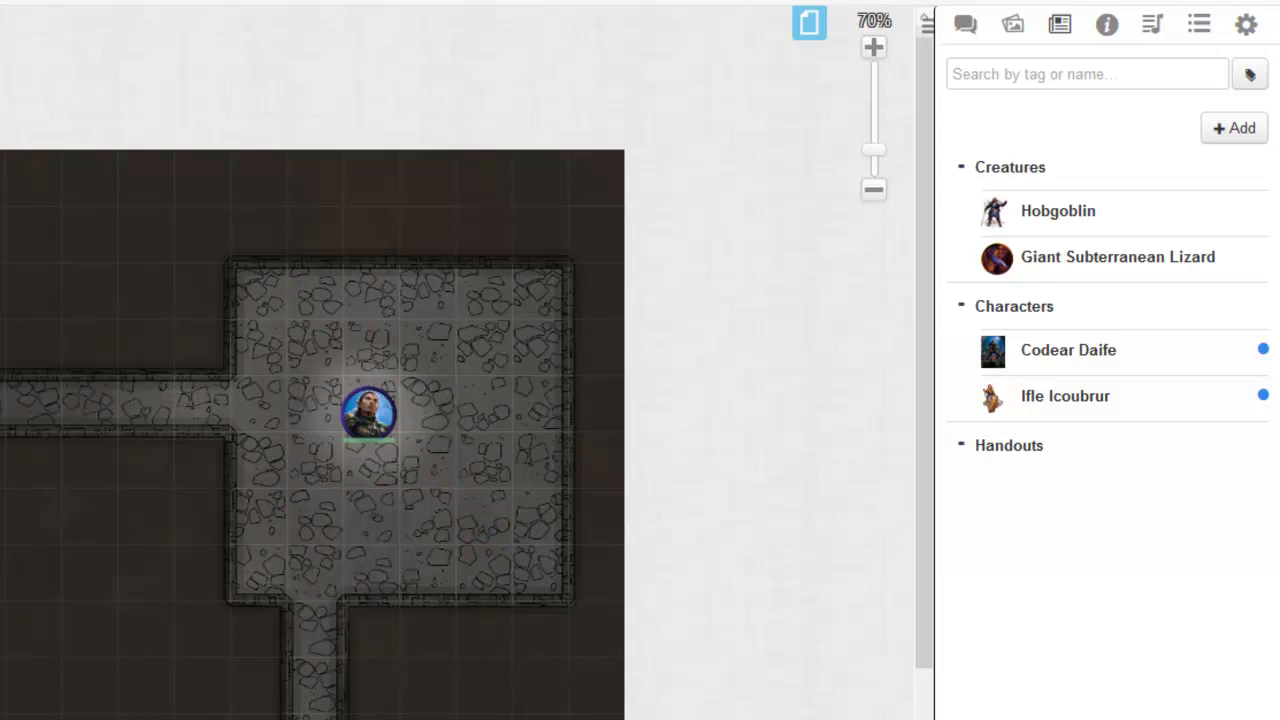
Step: Replace Codear Daife's default token with the updated token selected on the dungeon map, save the character, and close it
{"action": "left_click", "coordinate": [362, 420]}
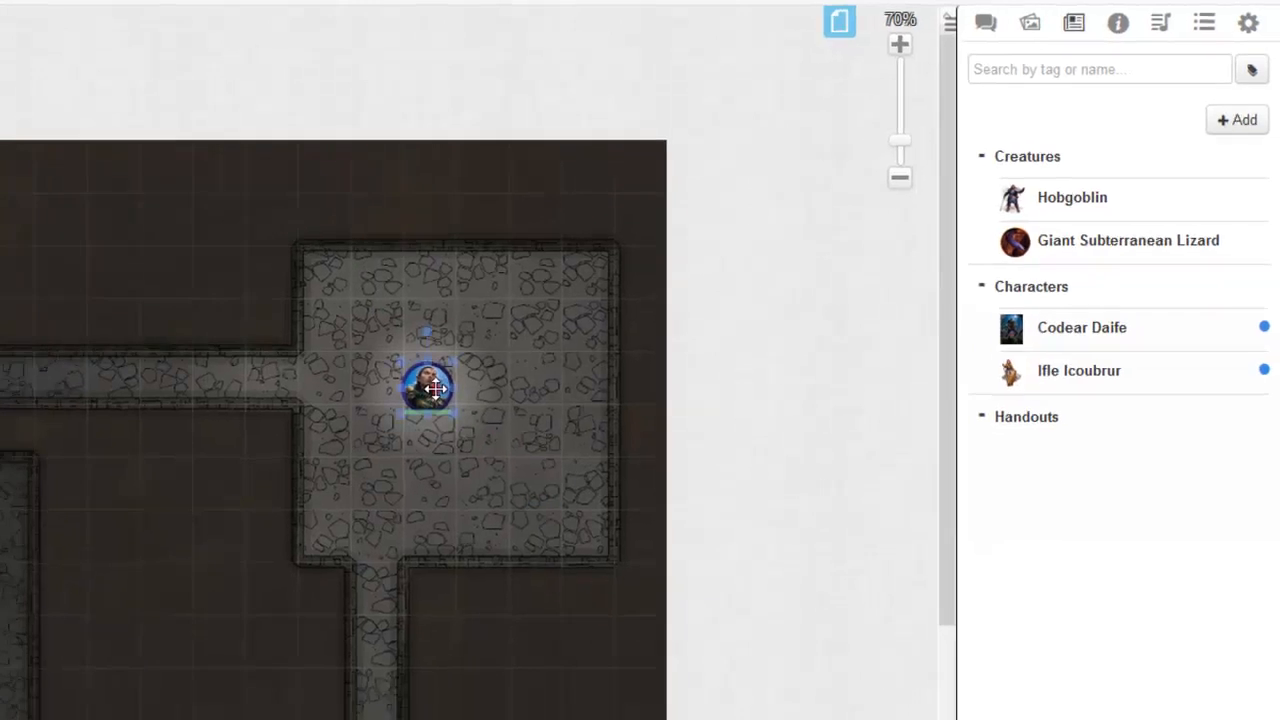
{"action": "left_click", "coordinate": [157, 53]}
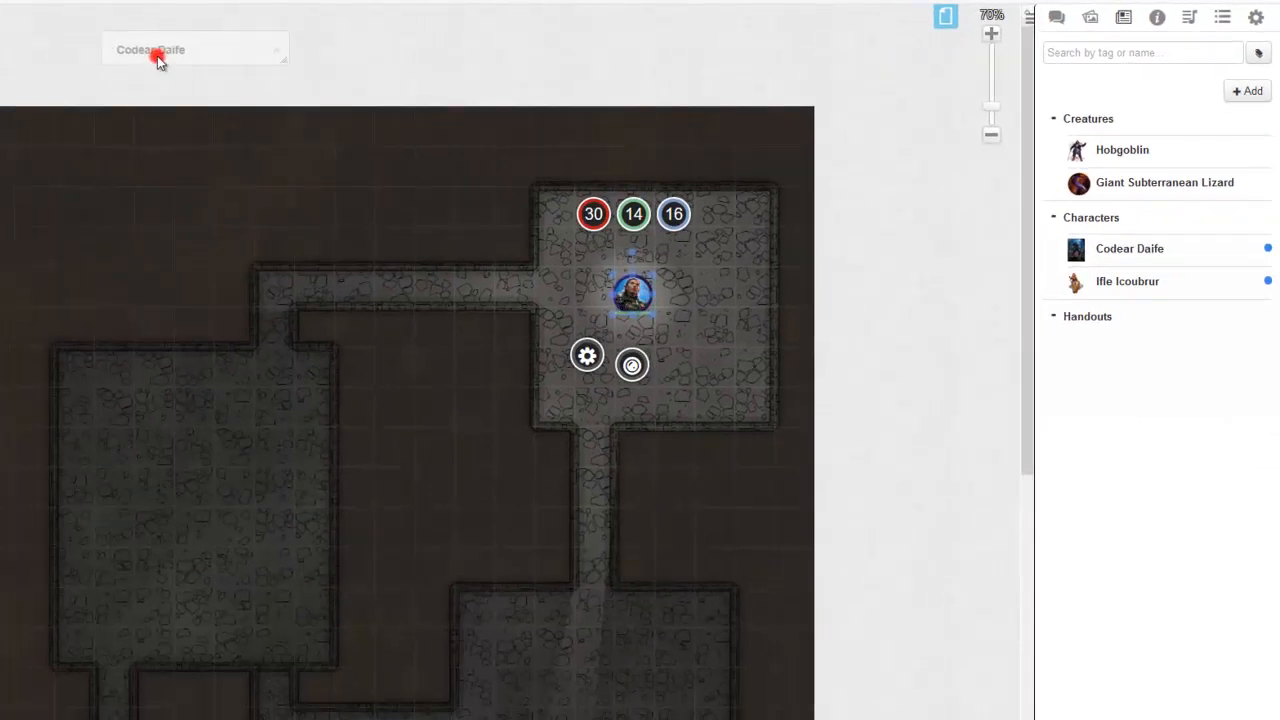
{"action": "left_click", "coordinate": [251, 58]}
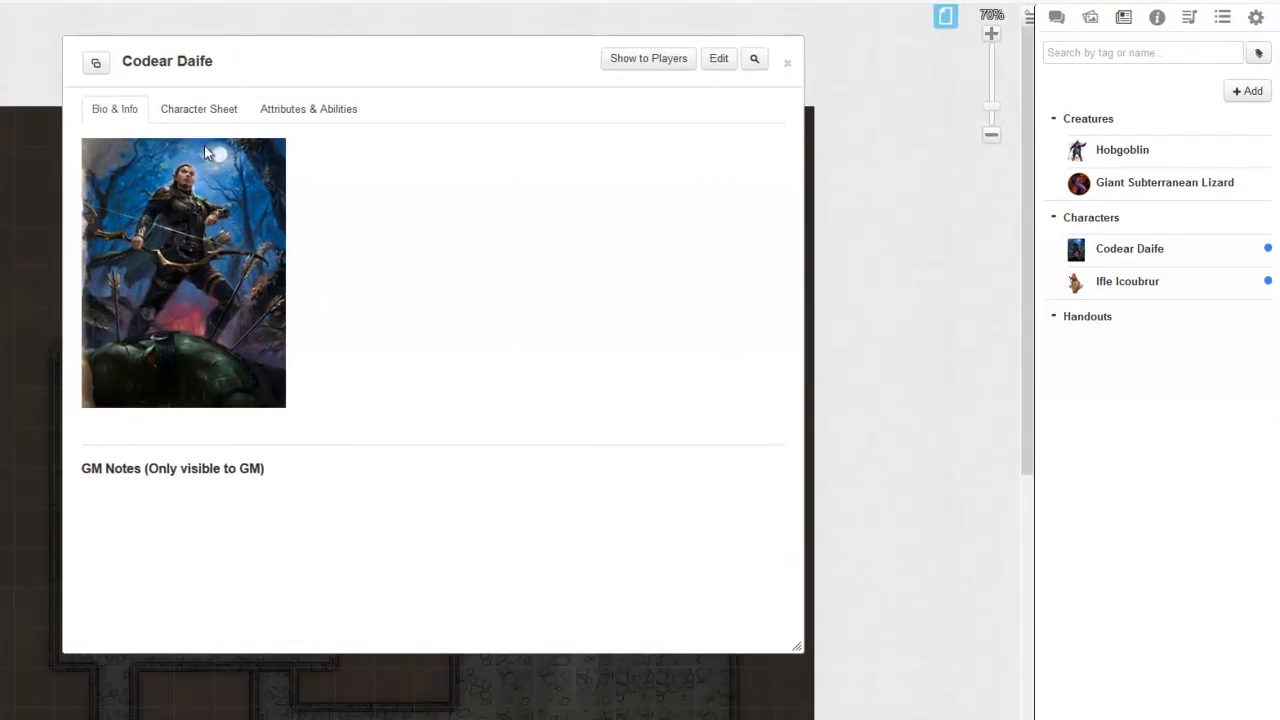
{"action": "left_click", "coordinate": [196, 111]}
{"action": "left_click", "coordinate": [112, 111]}
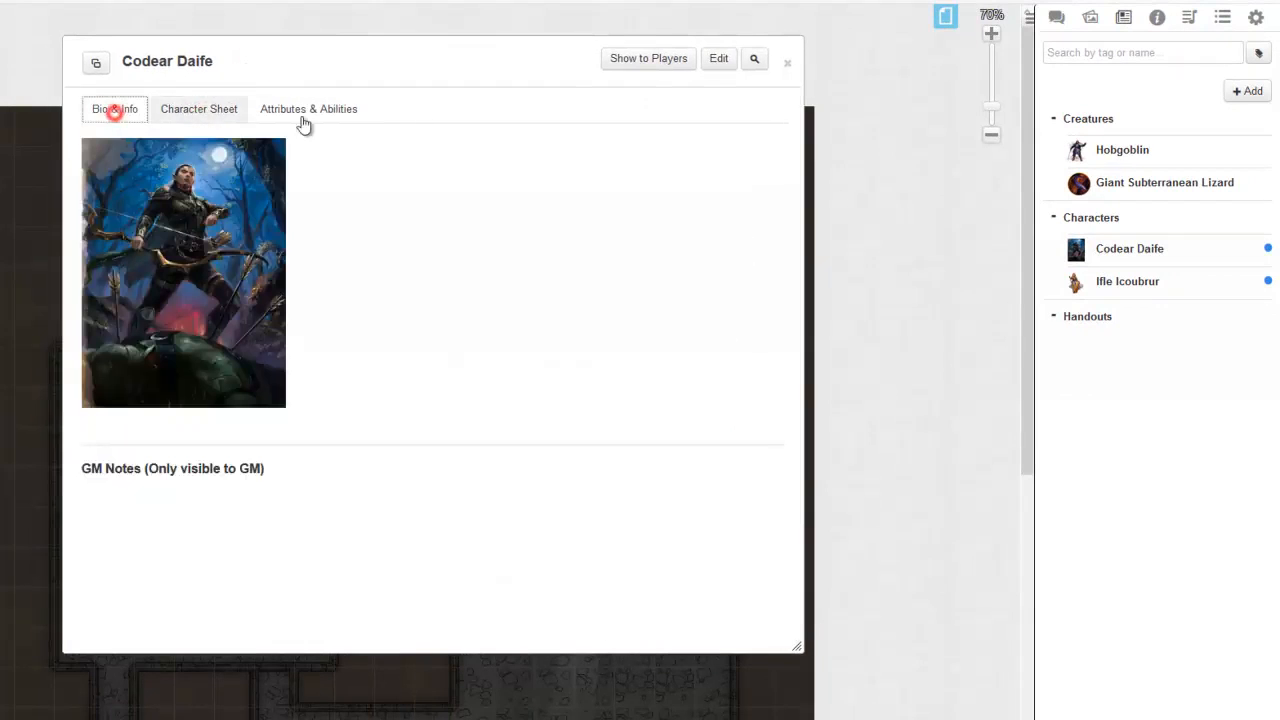
{"action": "left_click", "coordinate": [722, 58]}
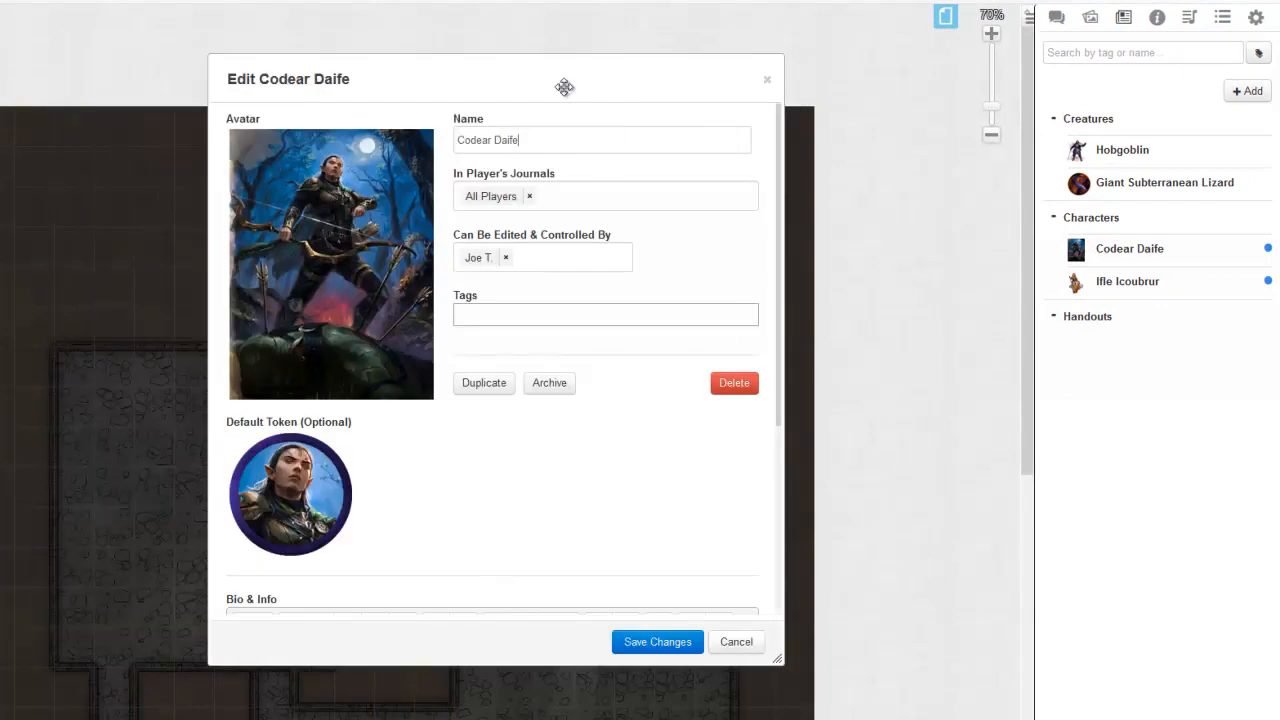
{"action": "left_click_drag", "start_coordinate": [566, 94], "coordinate": [350, 109]}
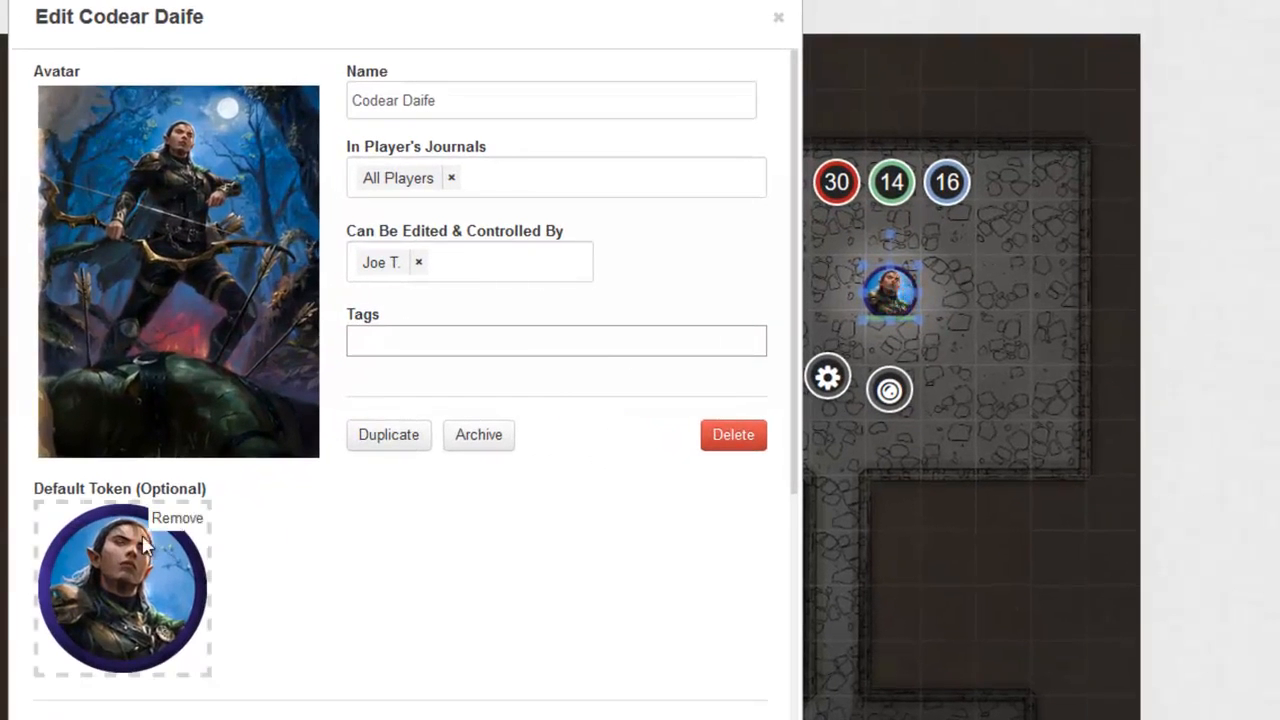
{"action": "left_click", "coordinate": [175, 518]}
{"action": "left_click", "coordinate": [727, 512]}
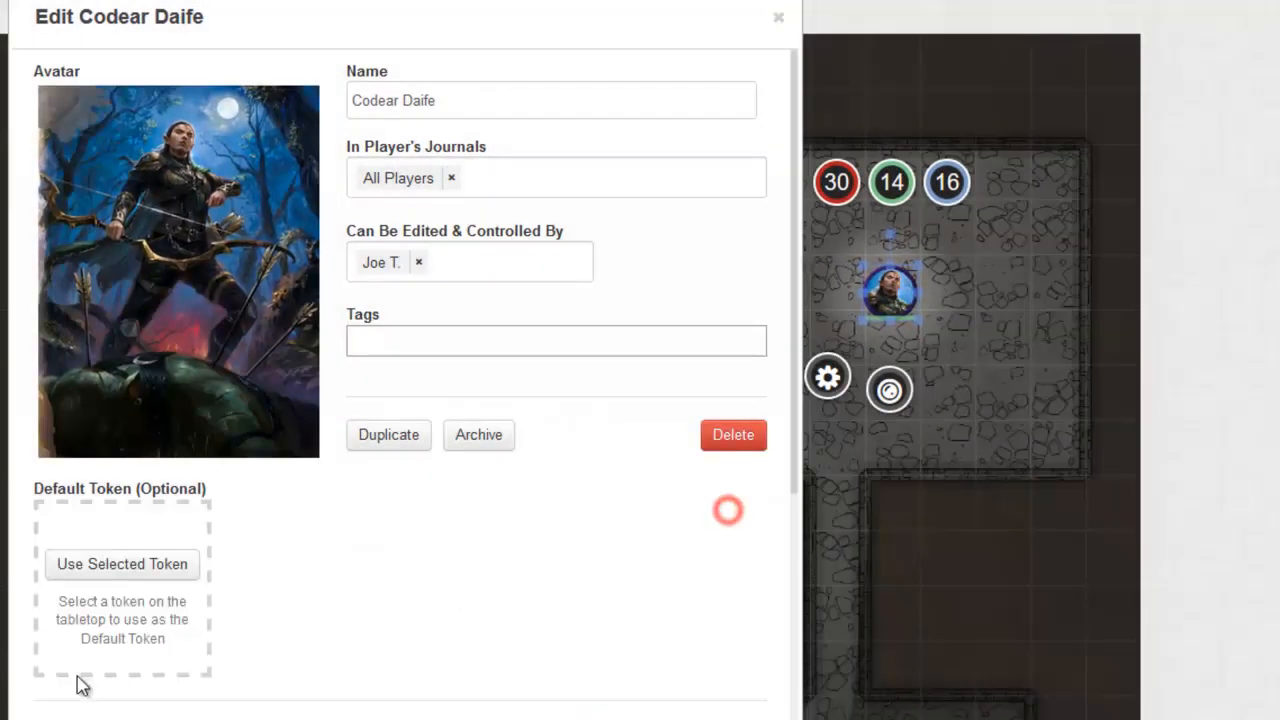
{"action": "left_click", "coordinate": [129, 565]}
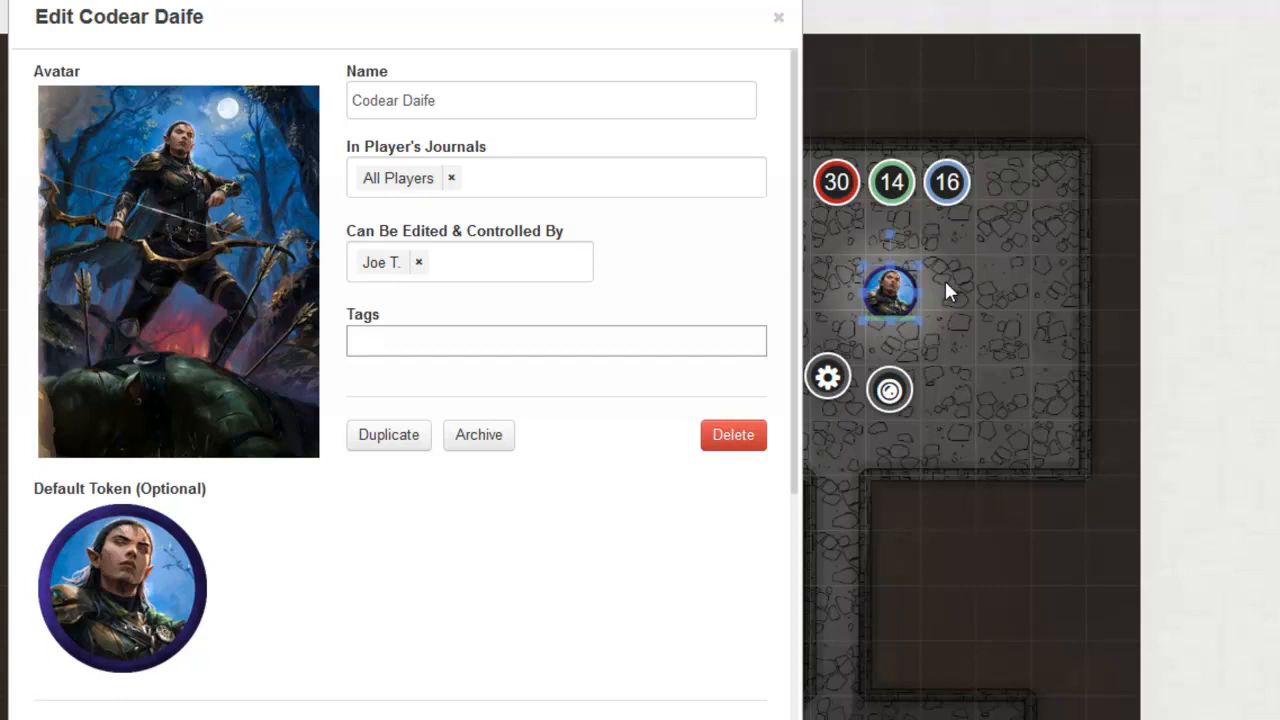
{"action": "mouse_move", "coordinate": [158, 622]}
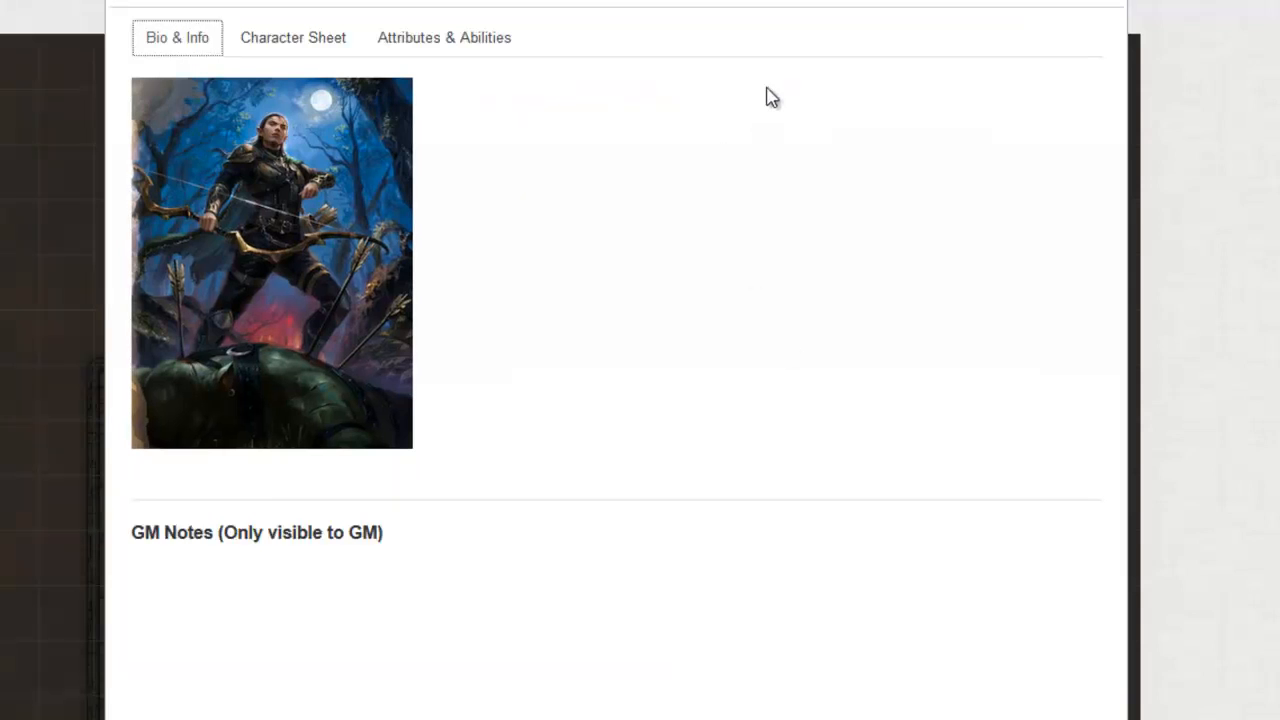
{"action": "left_click", "coordinate": [541, 36]}
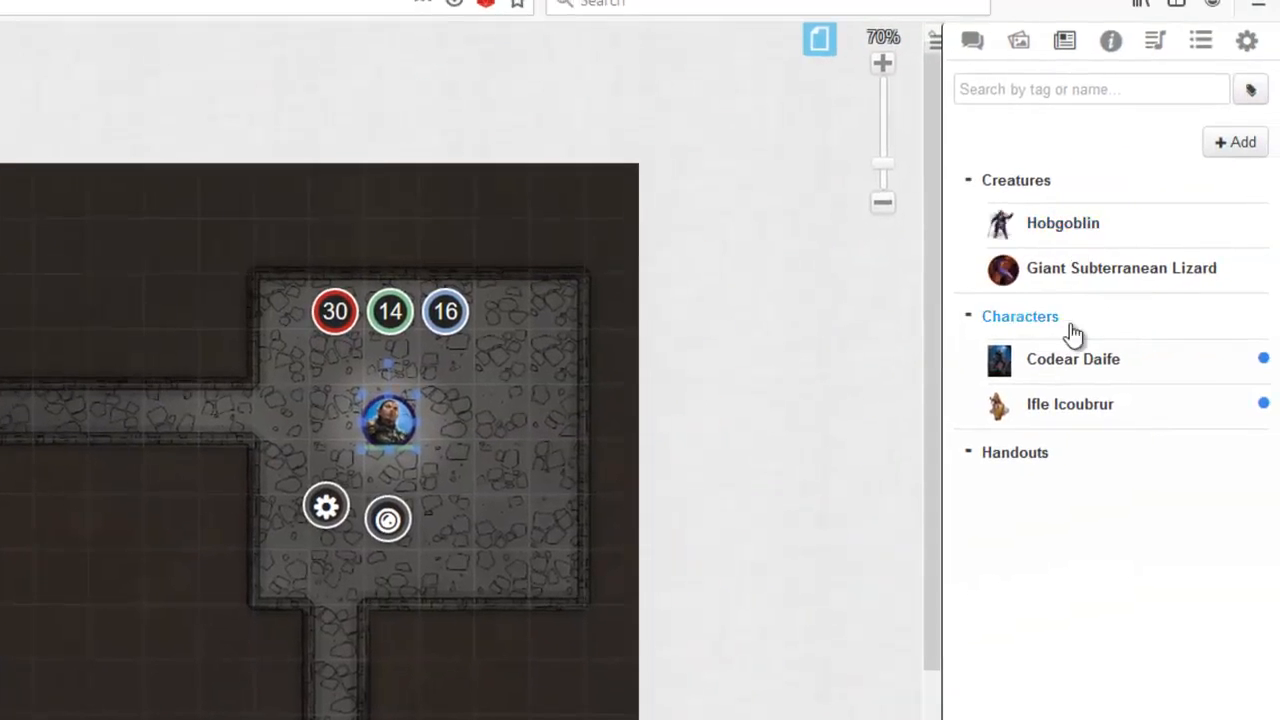
Step: Place another Codear Daife token from the journal to check its default bars, and remove it from the map
{"action": "left_click_drag", "start_coordinate": [1068, 359], "coordinate": [486, 508]}
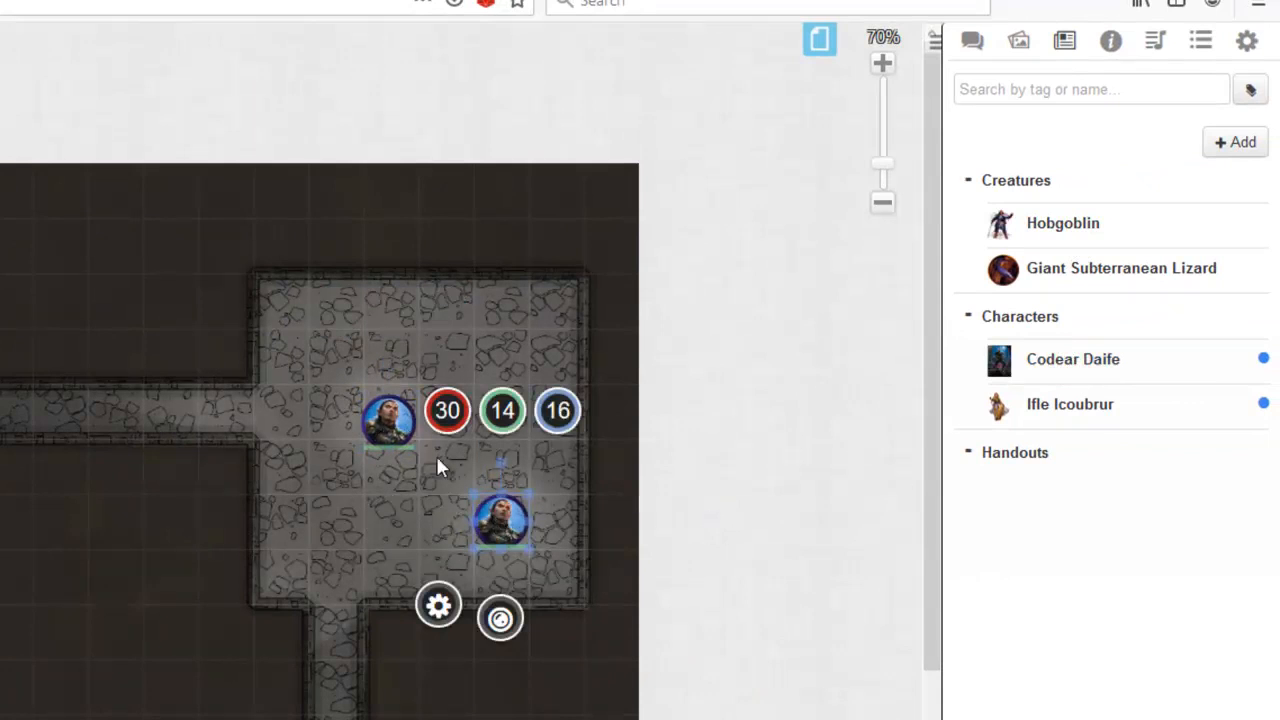
{"action": "key", "text": "Delete"}
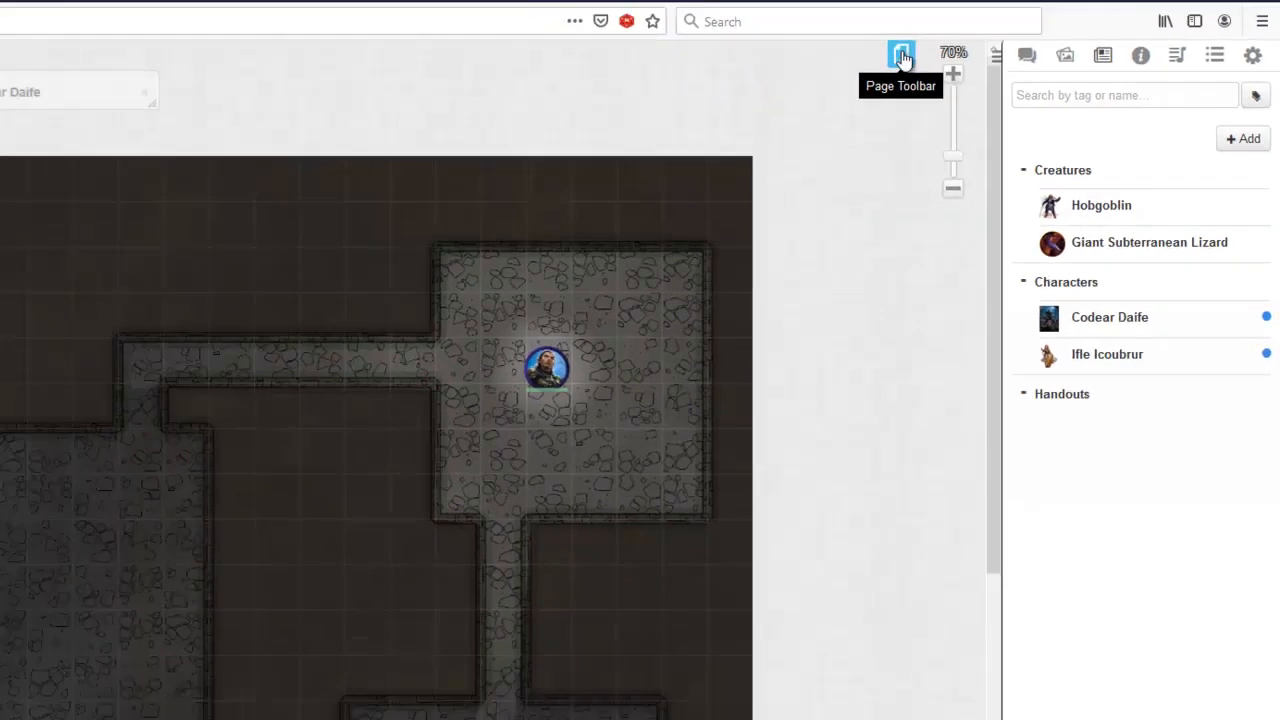
Step: Switch to the players' Random Battle Map page and add a new character to the Creatures folder
{"action": "left_click", "coordinate": [819, 39]}
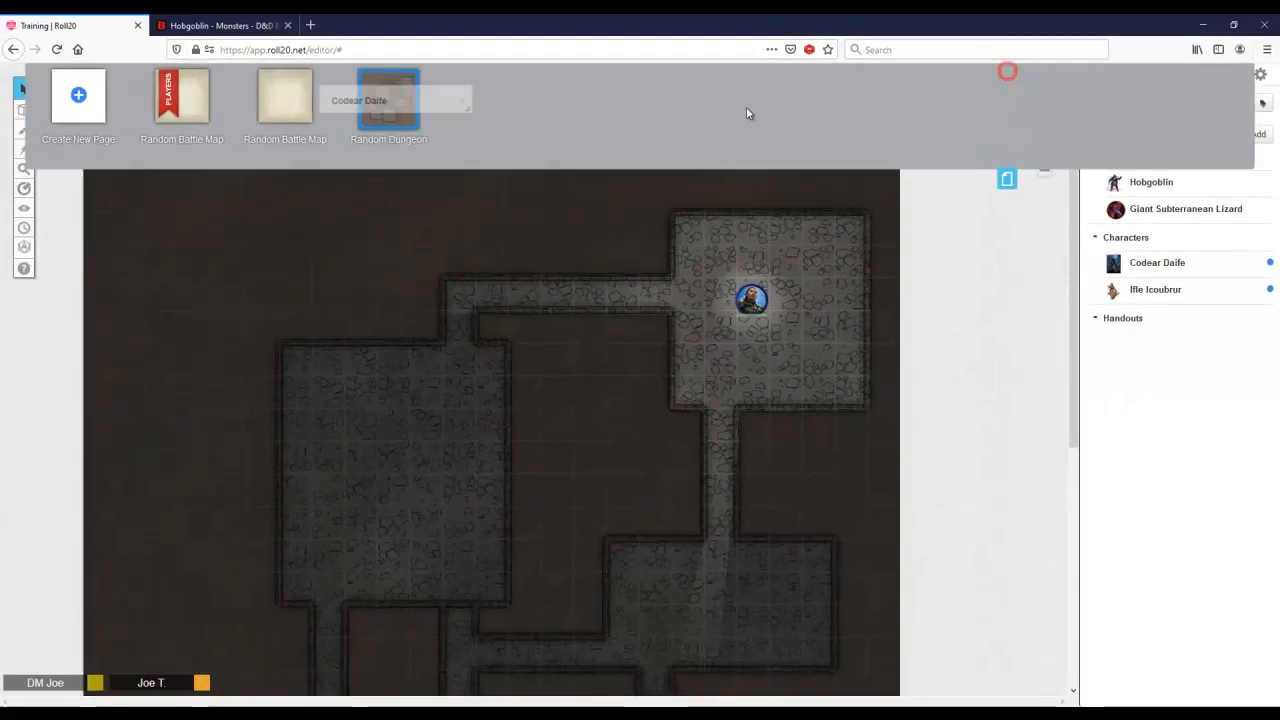
{"action": "left_click", "coordinate": [198, 104]}
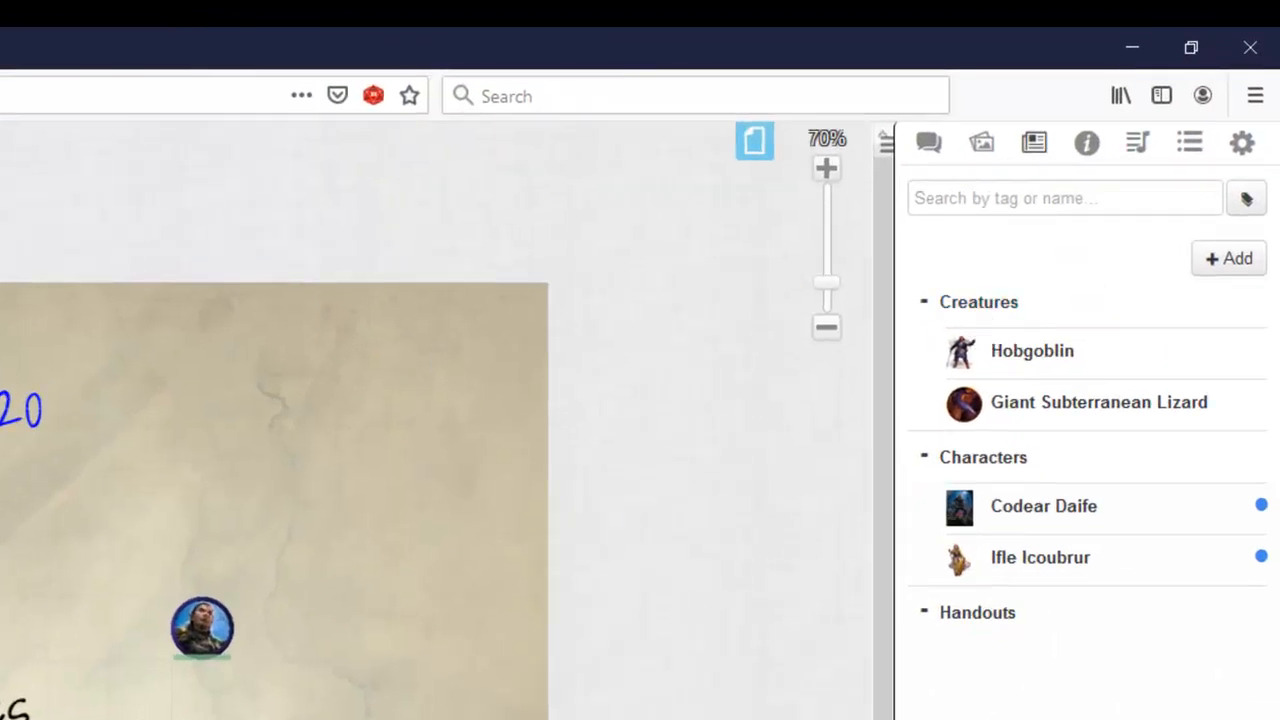
{"action": "right_click", "coordinate": [979, 302]}
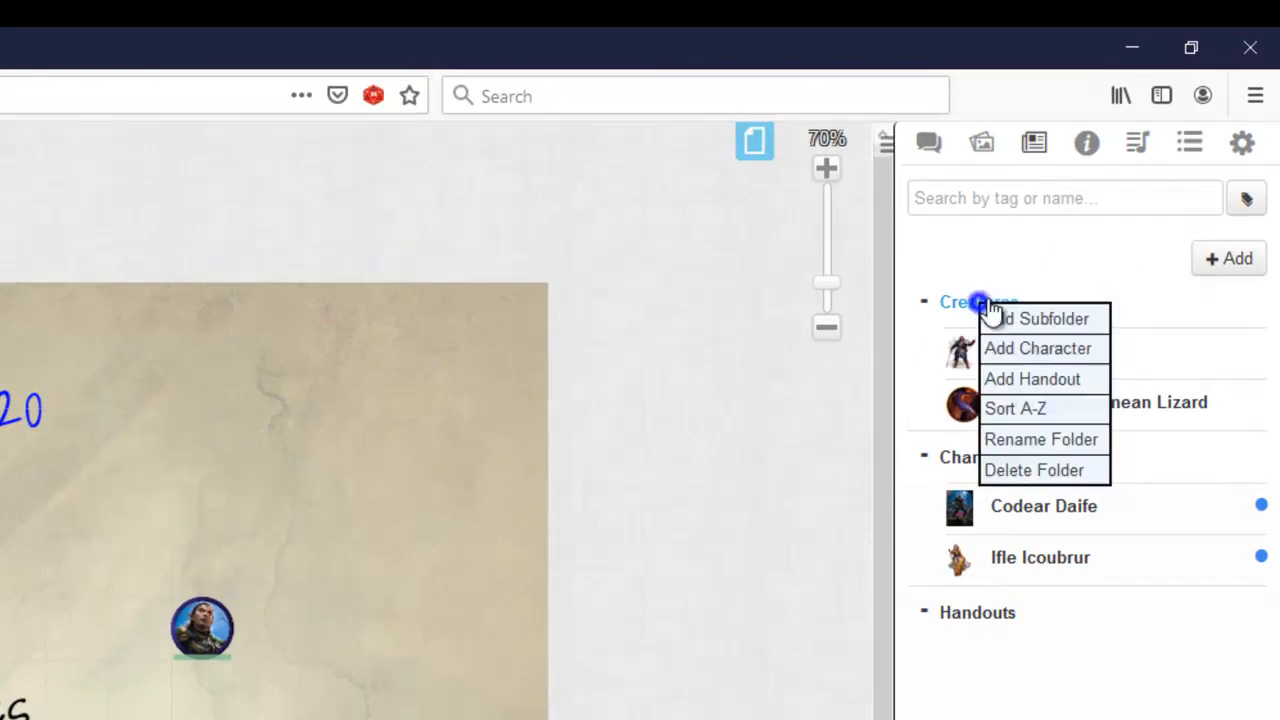
{"action": "left_click", "coordinate": [1043, 349]}
{"action": "left_click", "coordinate": [1066, 350]}
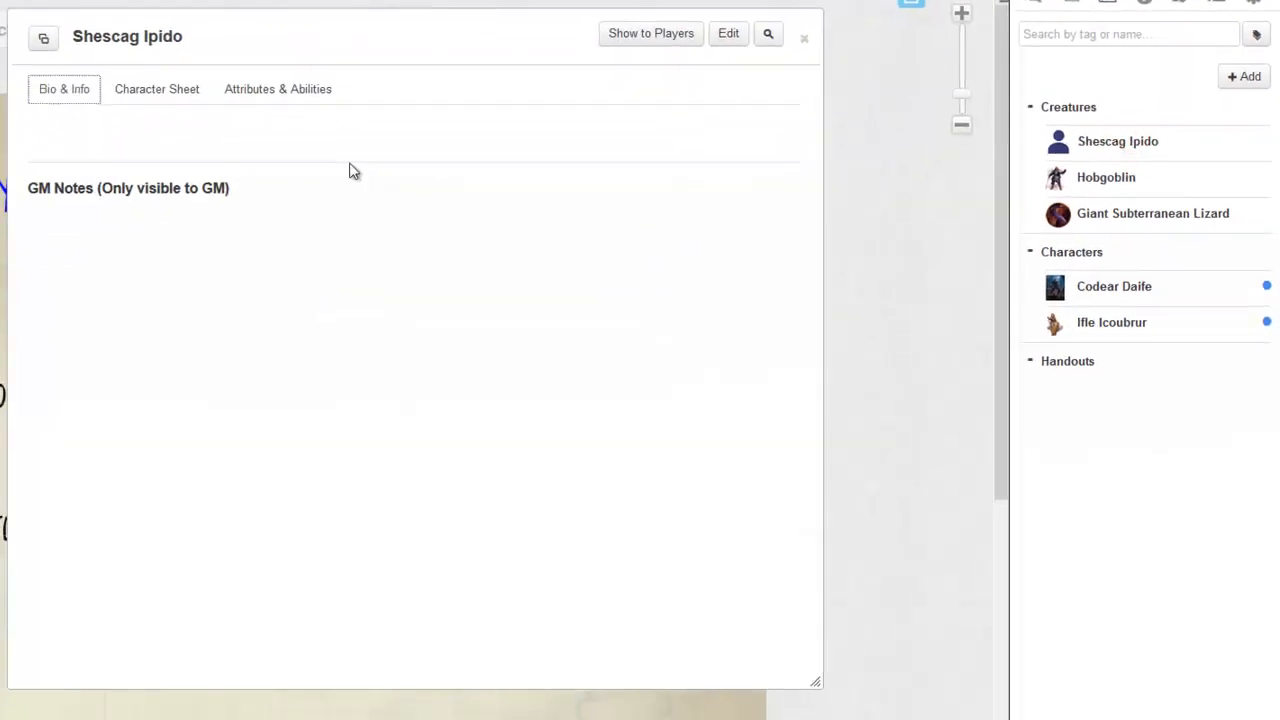
Step: Name the new creature Hobgoblin and save the changes
{"action": "left_click", "coordinate": [729, 33]}
{"action": "triple_click", "coordinate": [506, 123]}
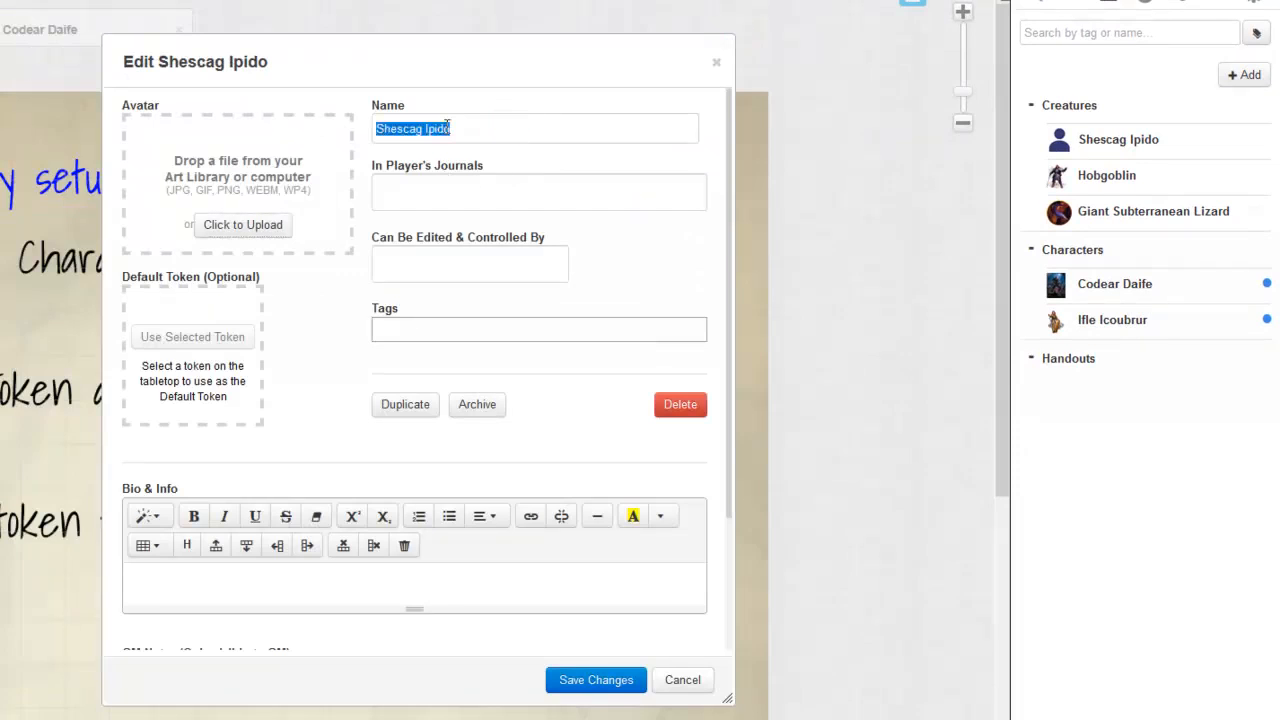
{"action": "type", "text": "Hobgoblin"}
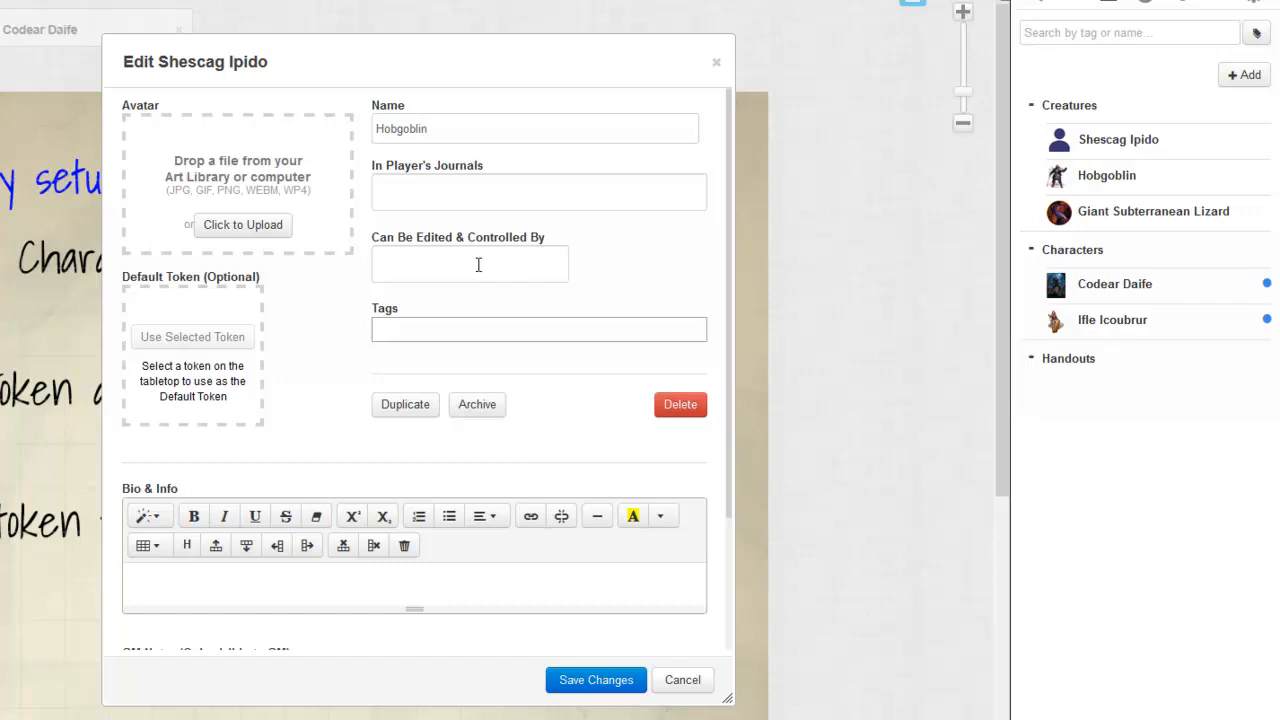
{"action": "left_click", "coordinate": [290, 340]}
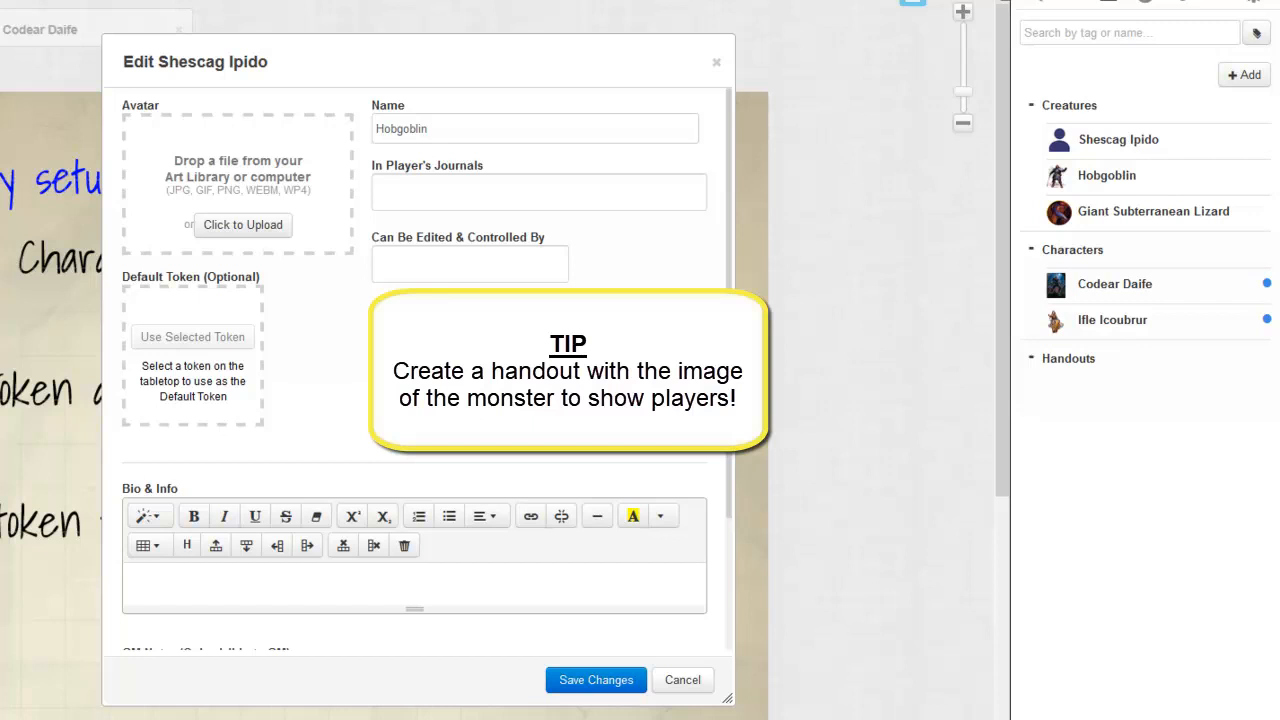
{"action": "left_click", "coordinate": [603, 679]}
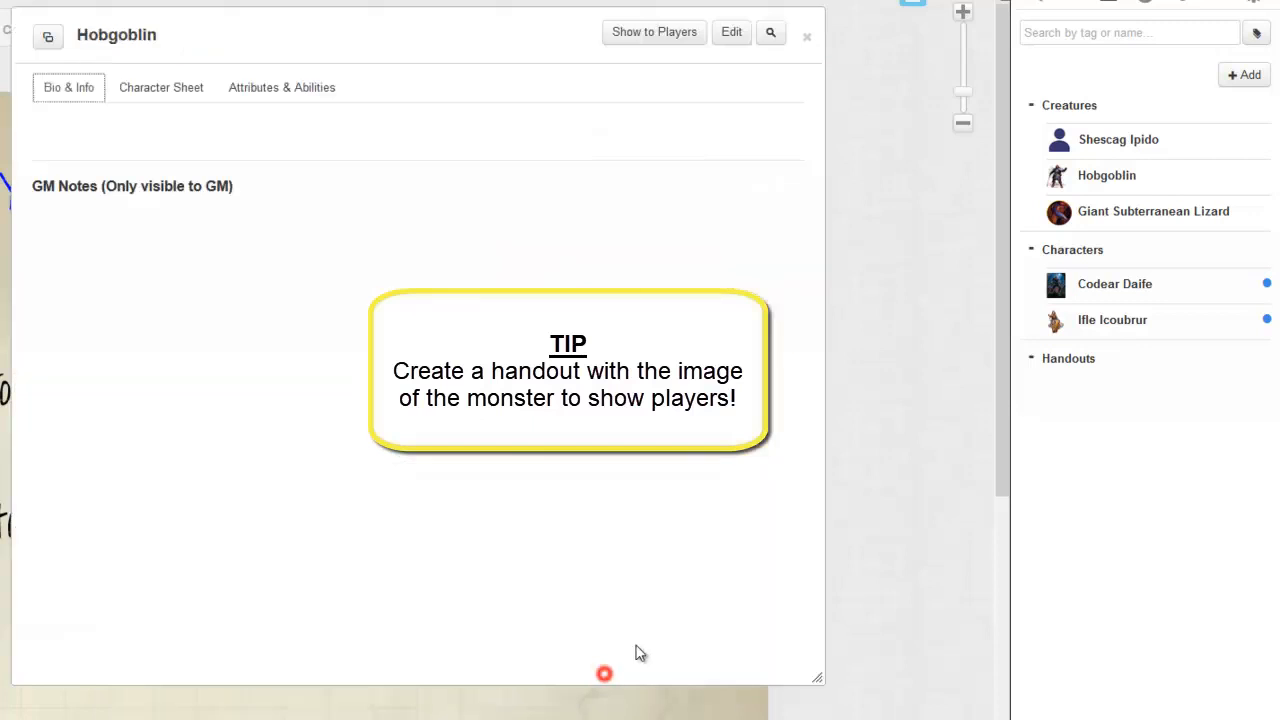
Step: Set up the new Hobgoblin's character sheet as an NPC and enter Hobgoblin as its name
{"action": "left_click_drag", "start_coordinate": [306, 33], "coordinate": [0, 91]}
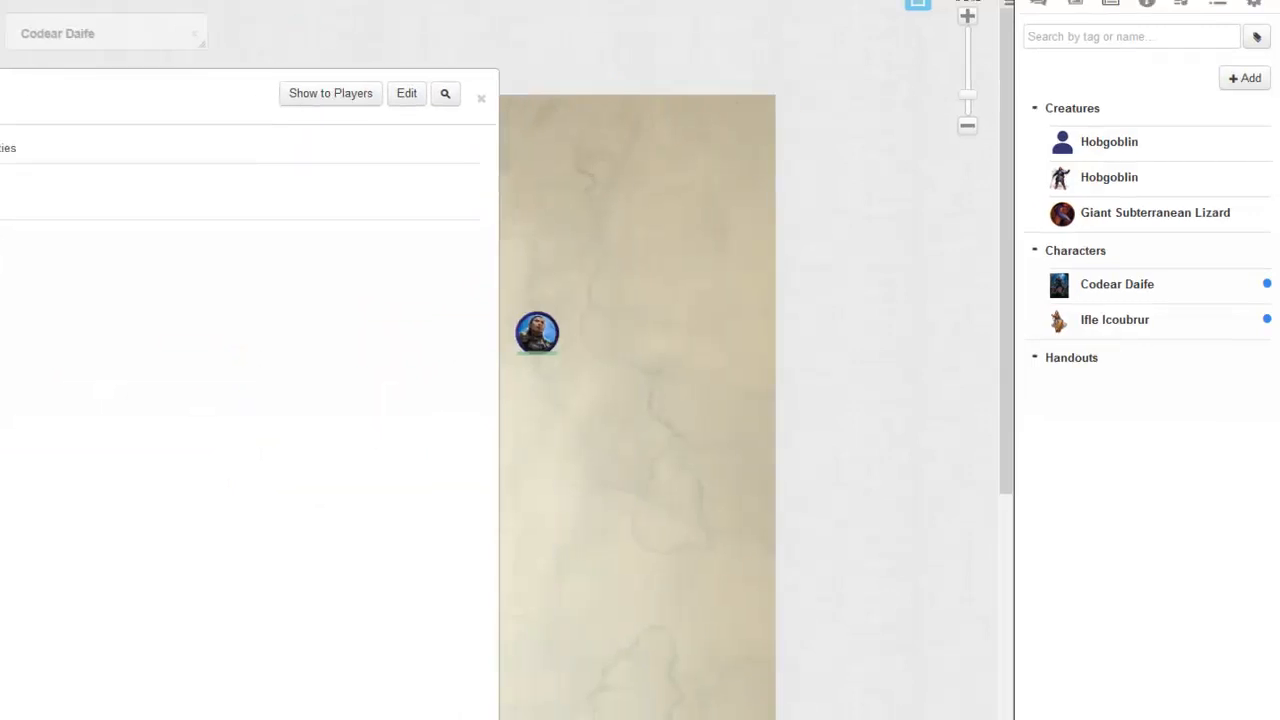
{"action": "left_click", "coordinate": [209, 192]}
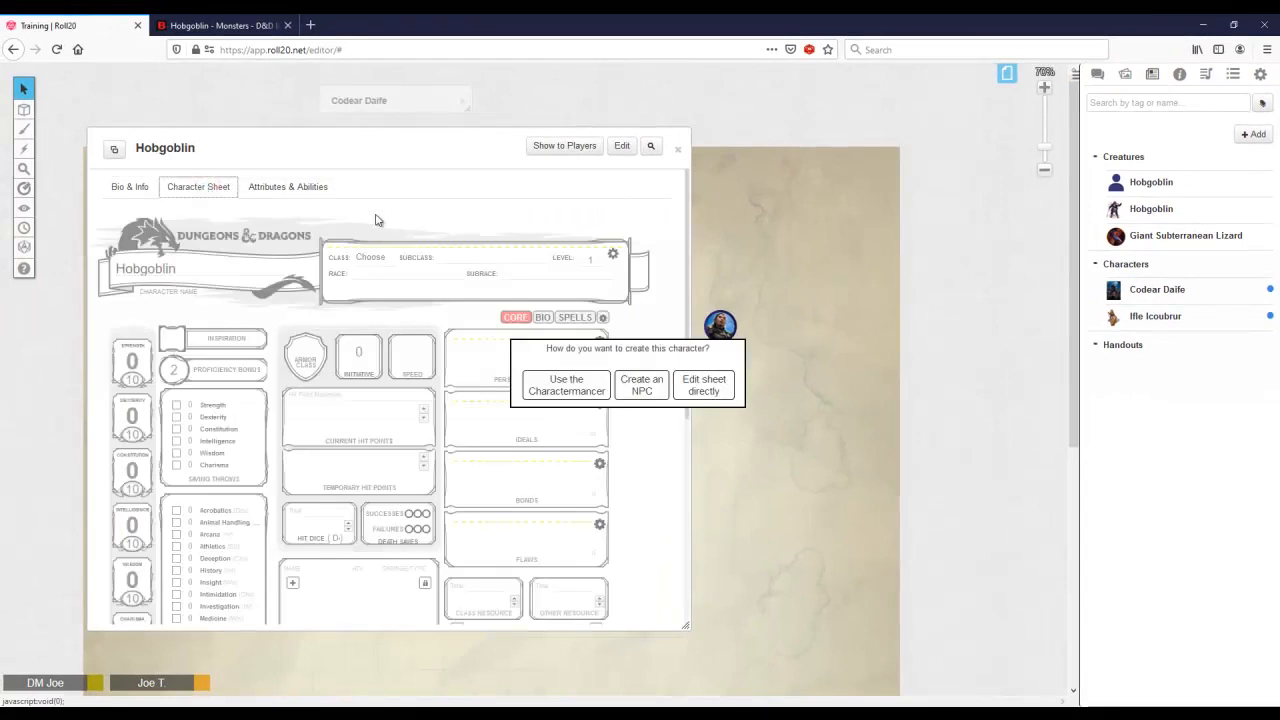
{"action": "left_click", "coordinate": [651, 386]}
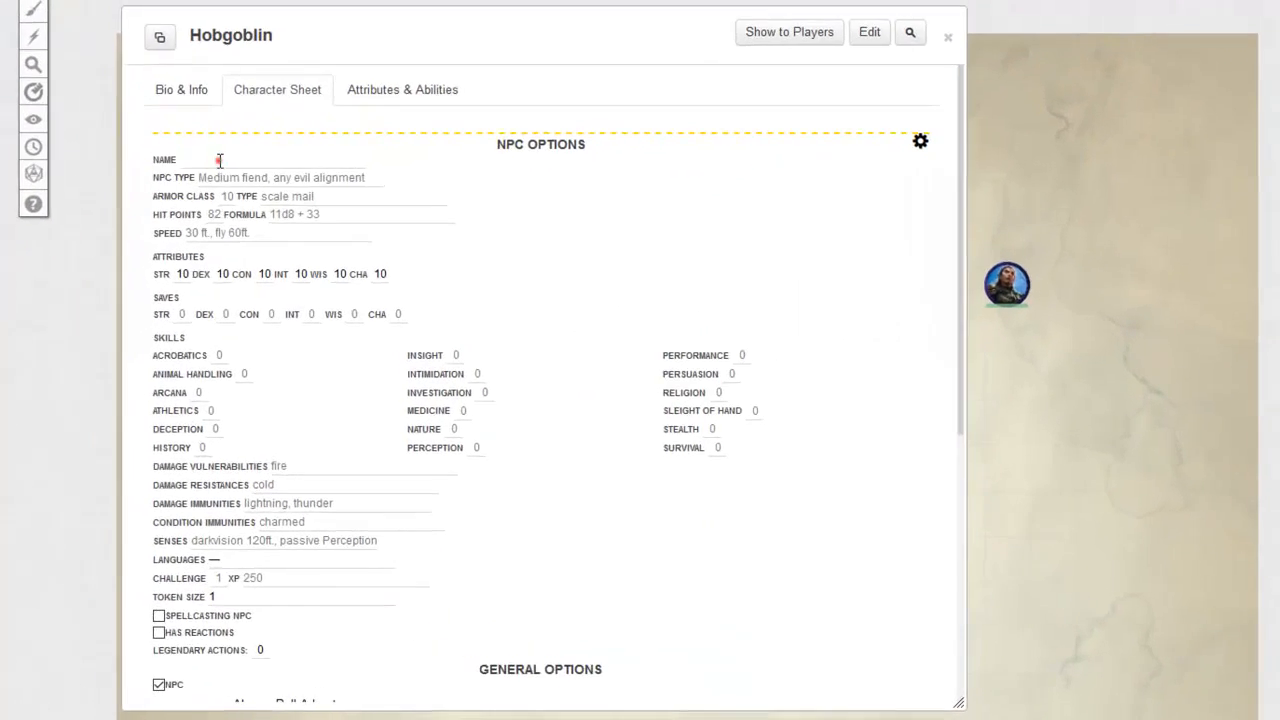
{"action": "left_click", "coordinate": [157, 236]}
{"action": "type", "text": "Hobgoblin"}
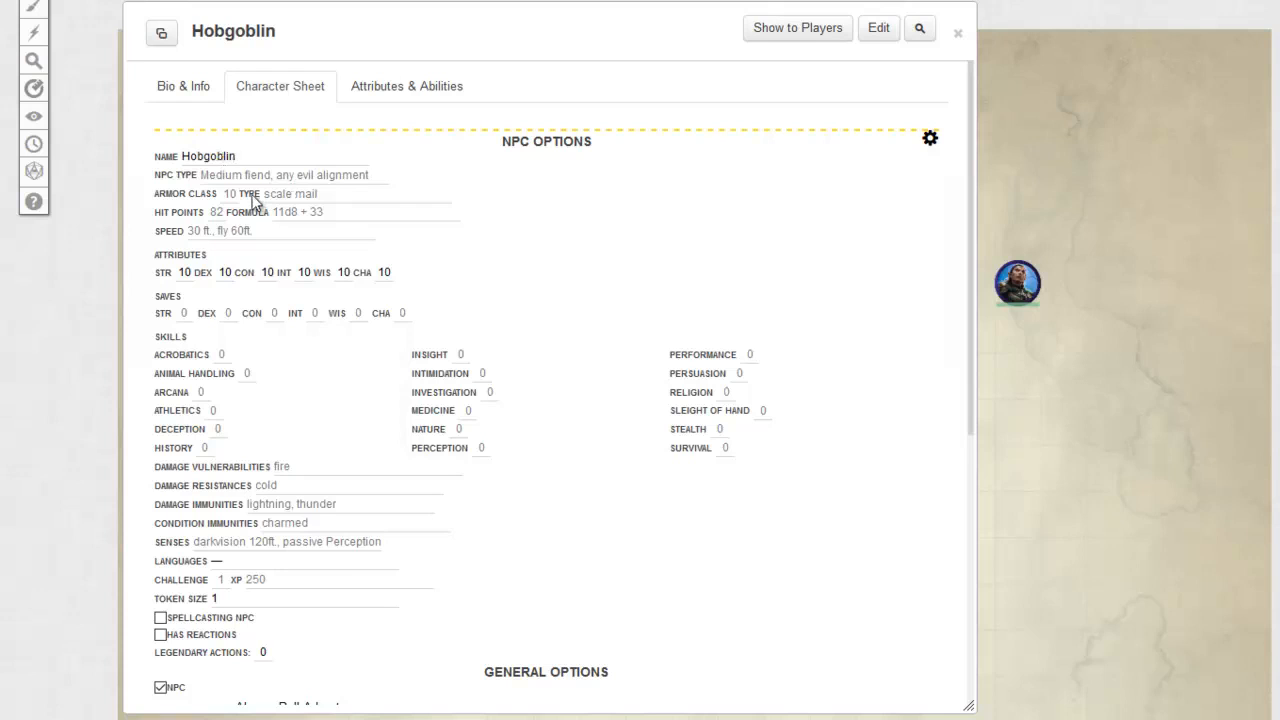
Step: Set the Hobgoblin's armor class to 18, its hit points to 11, and the hit point formula to 2d8+2
{"action": "double_click", "coordinate": [231, 193]}
{"action": "type", "text": "1"}
{"action": "double_click", "coordinate": [217, 213]}
{"action": "type", "text": "11"}
{"action": "left_click", "coordinate": [304, 214]}
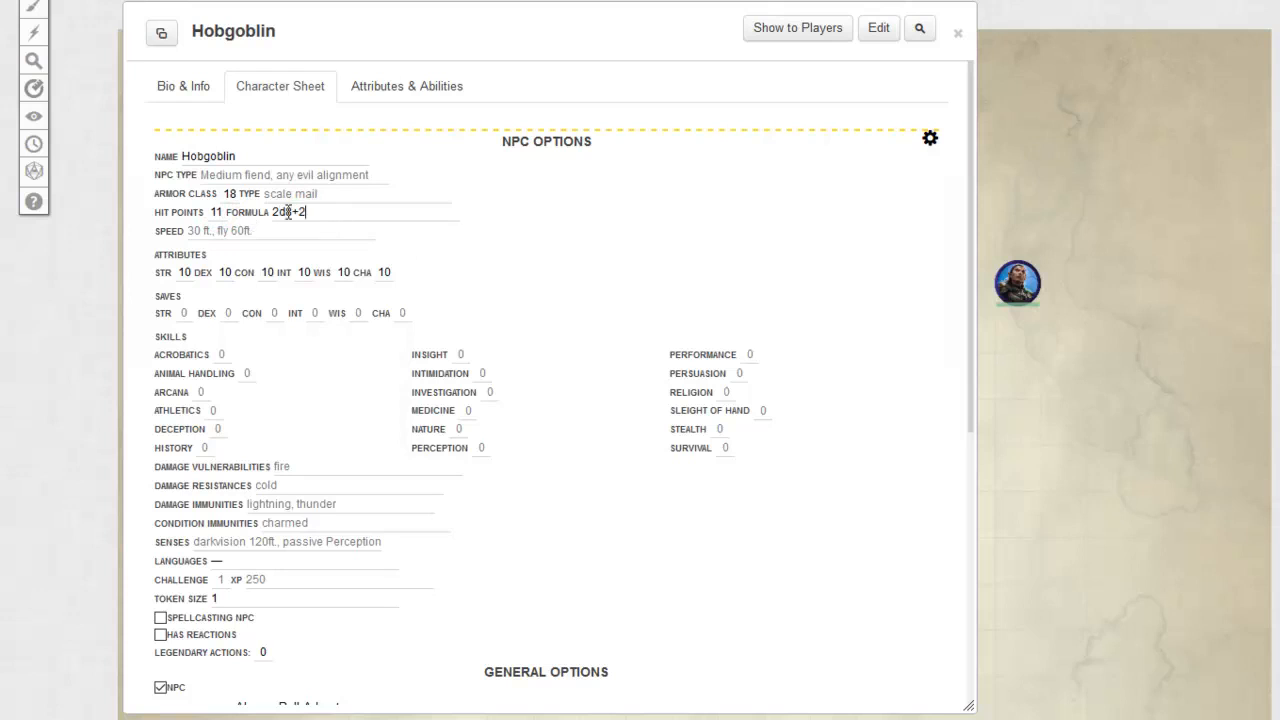
{"action": "left_click_drag", "start_coordinate": [305, 213], "coordinate": [275, 214]}
{"action": "left_click", "coordinate": [322, 213]}
Step: Set the Hobgoblin's DEX attribute to 12
{"action": "left_click", "coordinate": [193, 231]}
{"action": "left_click", "coordinate": [227, 271]}
{"action": "key", "text": "BackSpace"}
{"action": "key", "text": "BackSpace"}
{"action": "type", "text": "12"}
Step: Review the remaining NPC options and stat block preview, and close the options to show the Hobgoblin's stat block
{"action": "left_click_drag", "start_coordinate": [485, 56], "coordinate": [623, 55]}
{"action": "scroll", "coordinate": [700, 335], "scroll_direction": "down", "scroll_amount": 3}
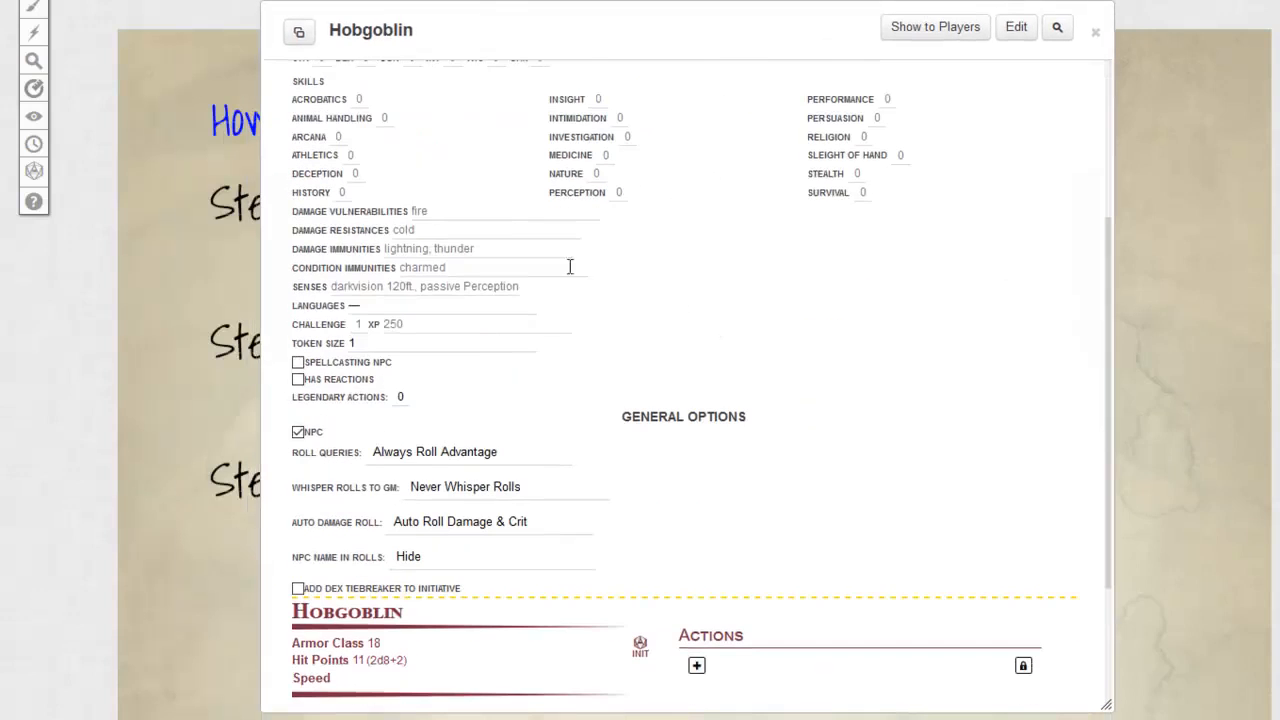
{"action": "scroll", "coordinate": [800, 560], "scroll_direction": "down", "scroll_amount": 2}
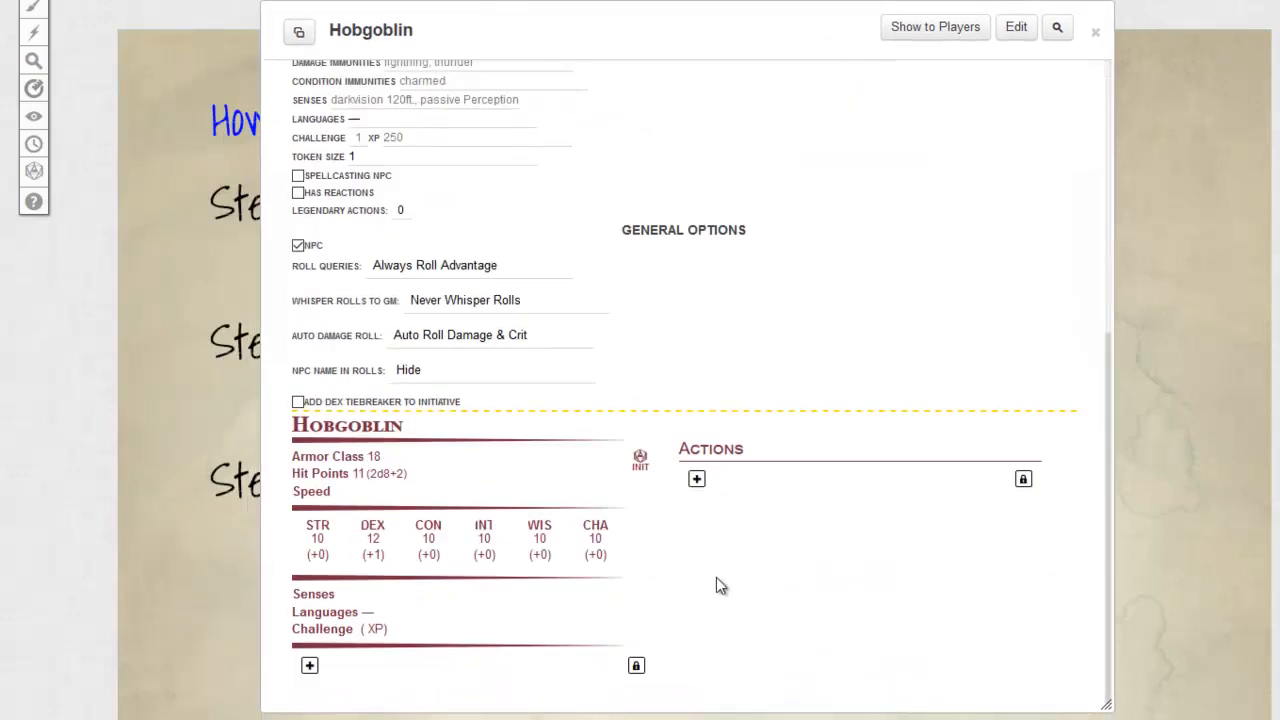
{"action": "scroll", "coordinate": [720, 580], "scroll_direction": "up", "scroll_amount": 4}
{"action": "scroll", "coordinate": [743, 331], "scroll_direction": "up", "scroll_amount": 2}
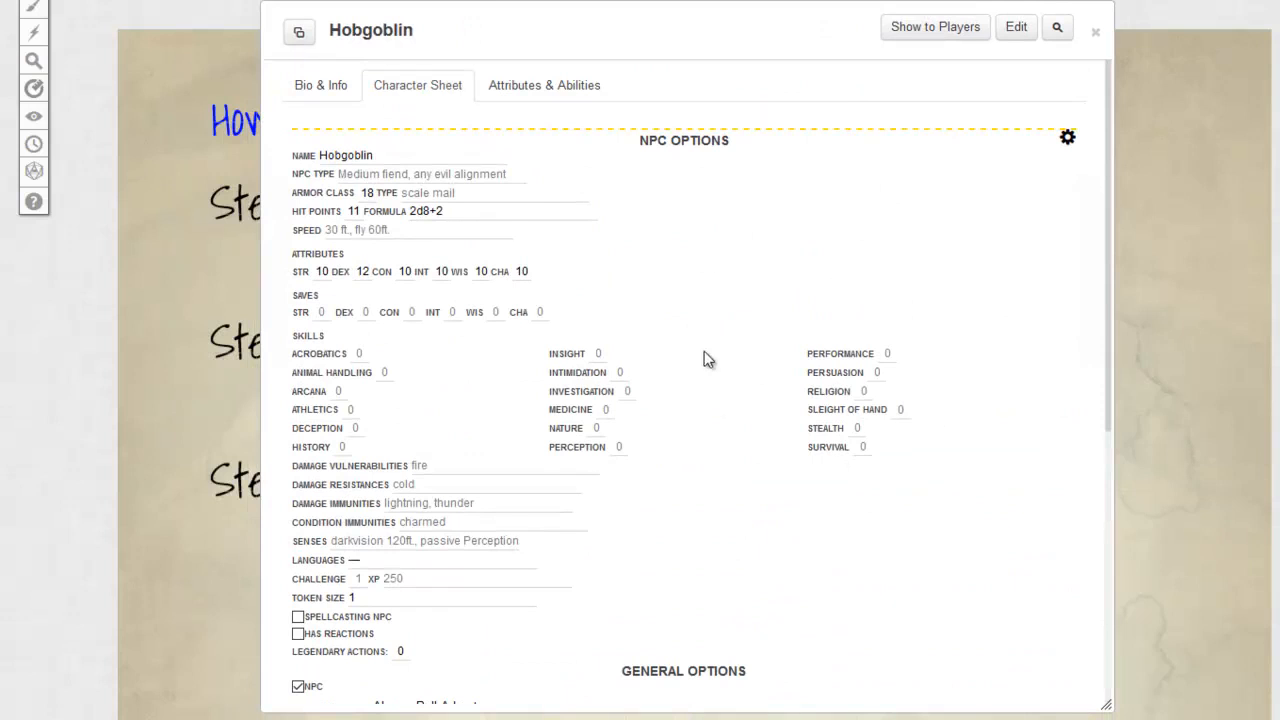
{"action": "left_click", "coordinate": [1068, 139]}
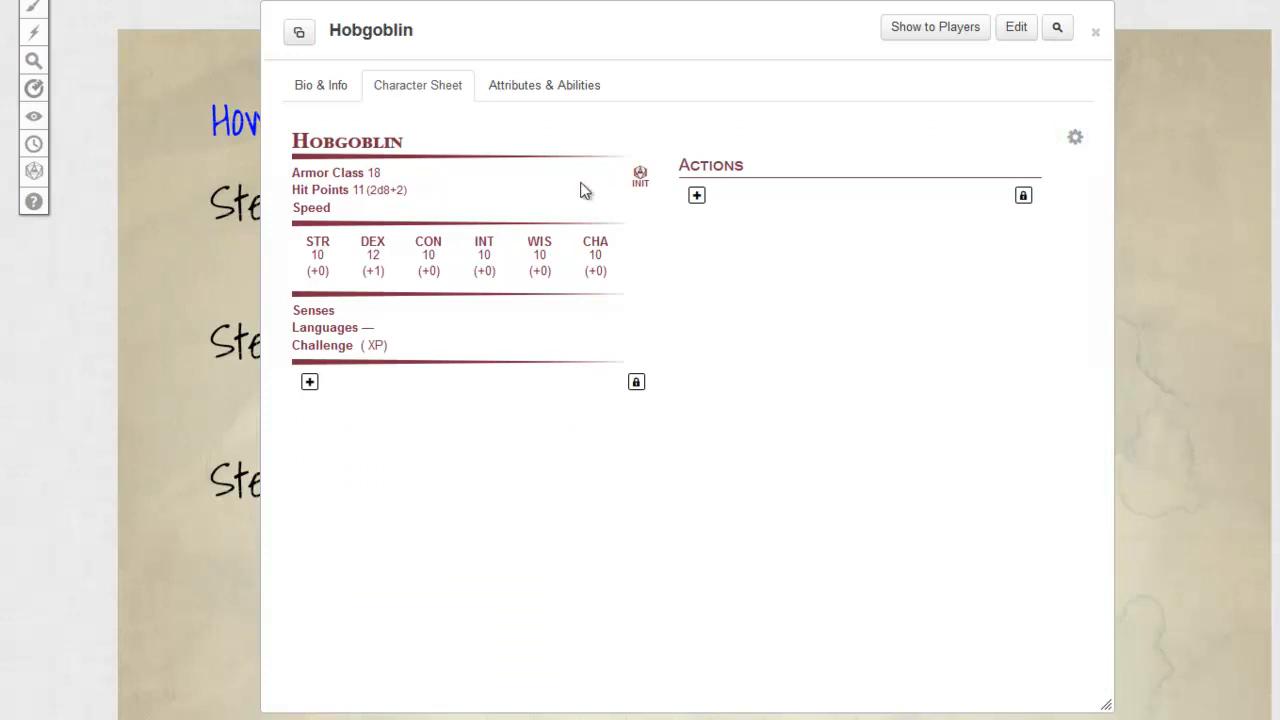
{"action": "left_click", "coordinate": [338, 88]}
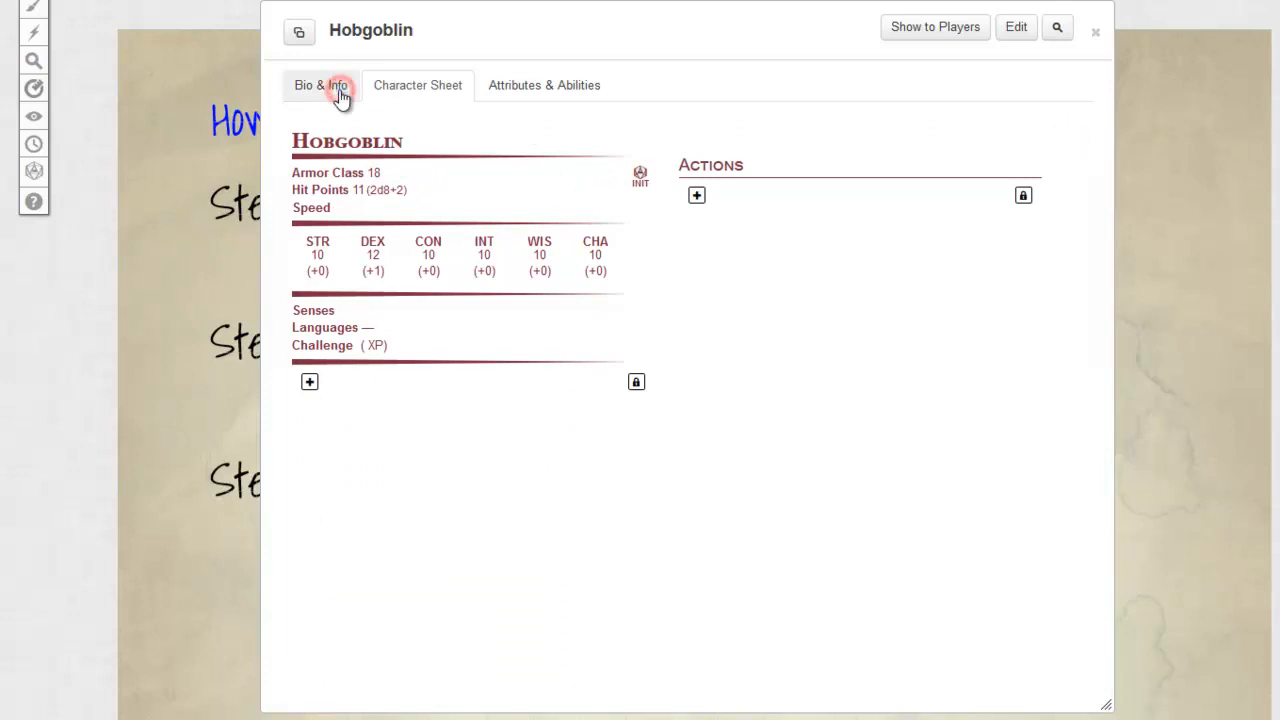
{"action": "left_click", "coordinate": [413, 88]}
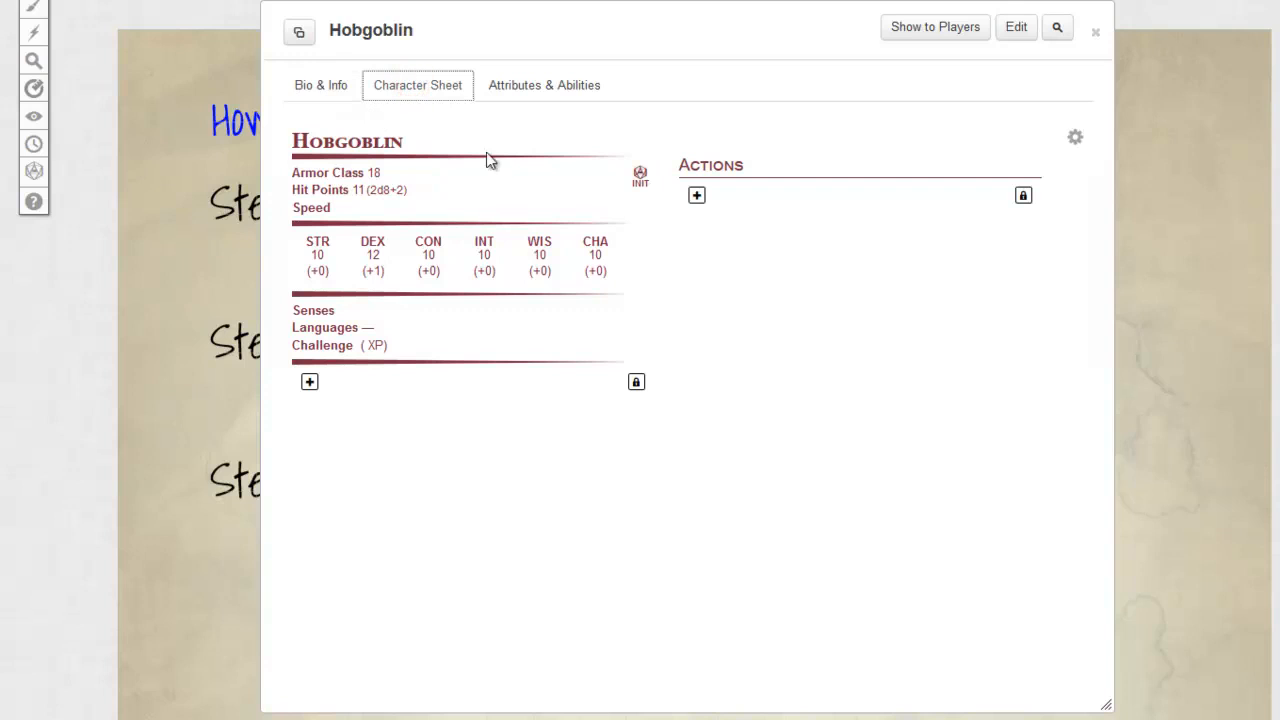
{"action": "left_click_drag", "start_coordinate": [763, 57], "coordinate": [586, 40]}
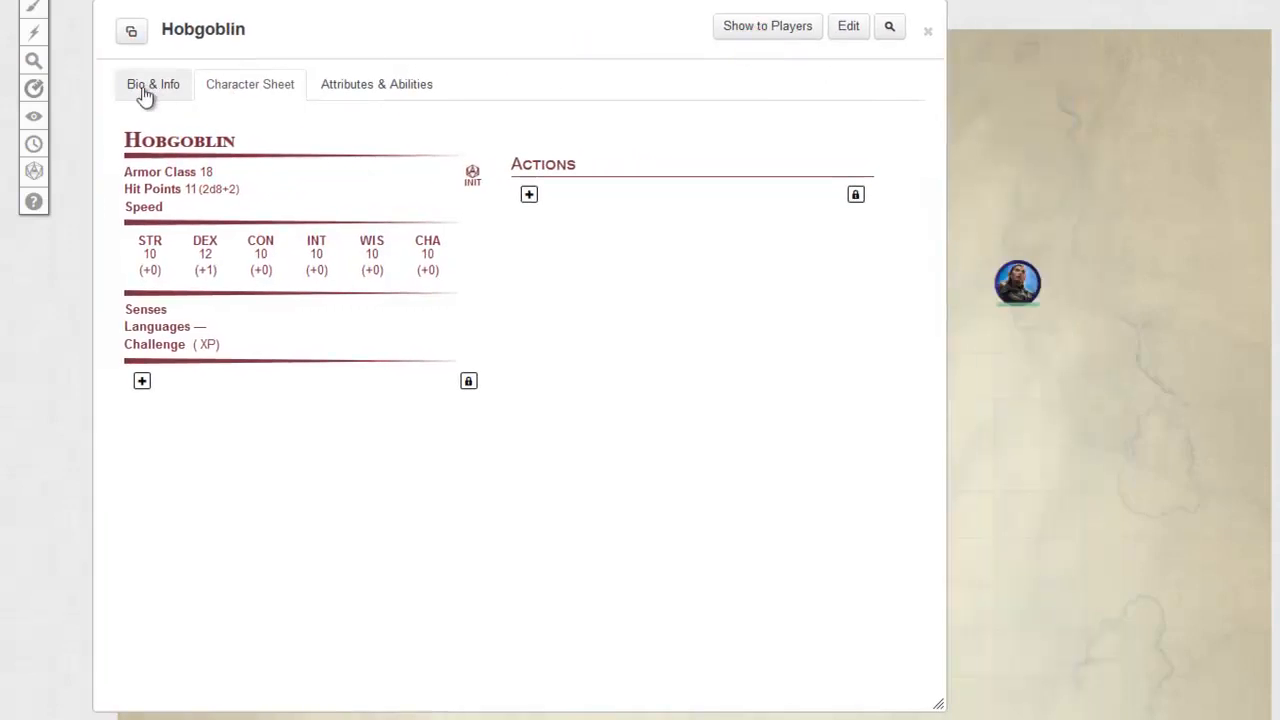
Step: Collapse the Hobgoblin sheet and place hobgoblin.jpg from the art library on the map, just below the existing token
{"action": "left_click", "coordinate": [145, 86]}
{"action": "double_click", "coordinate": [603, 40]}
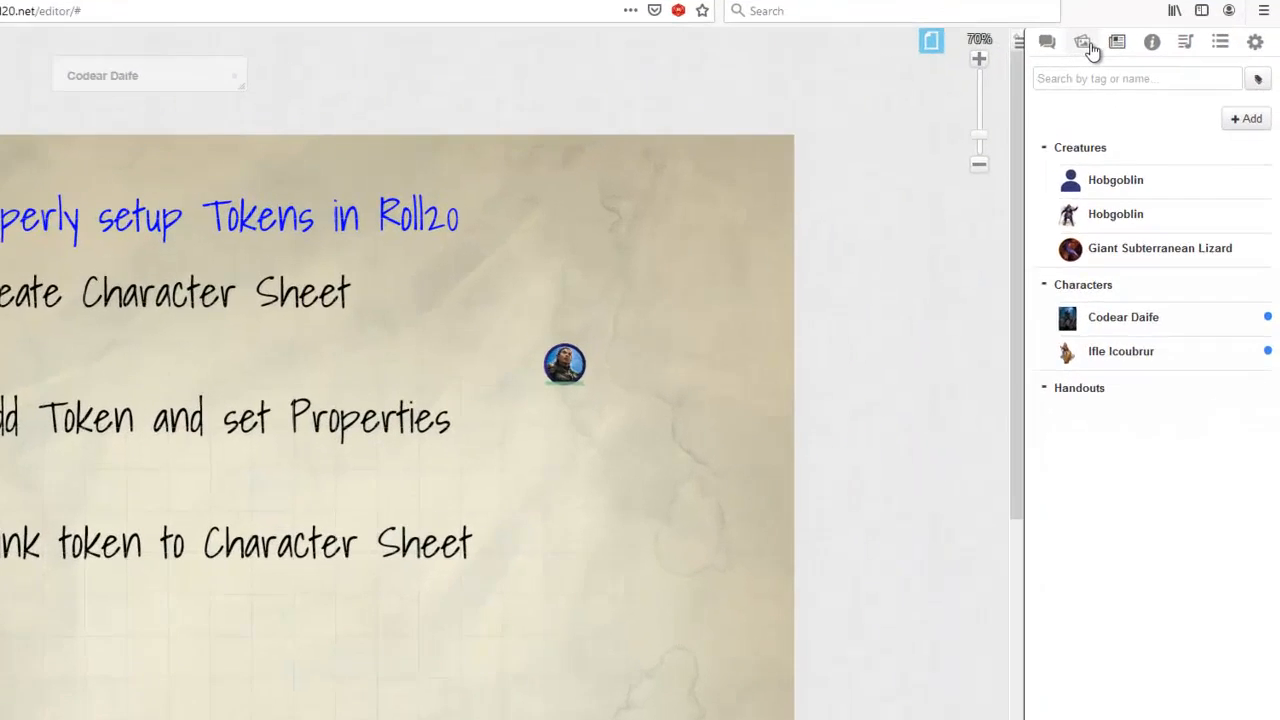
{"action": "left_click", "coordinate": [1131, 78]}
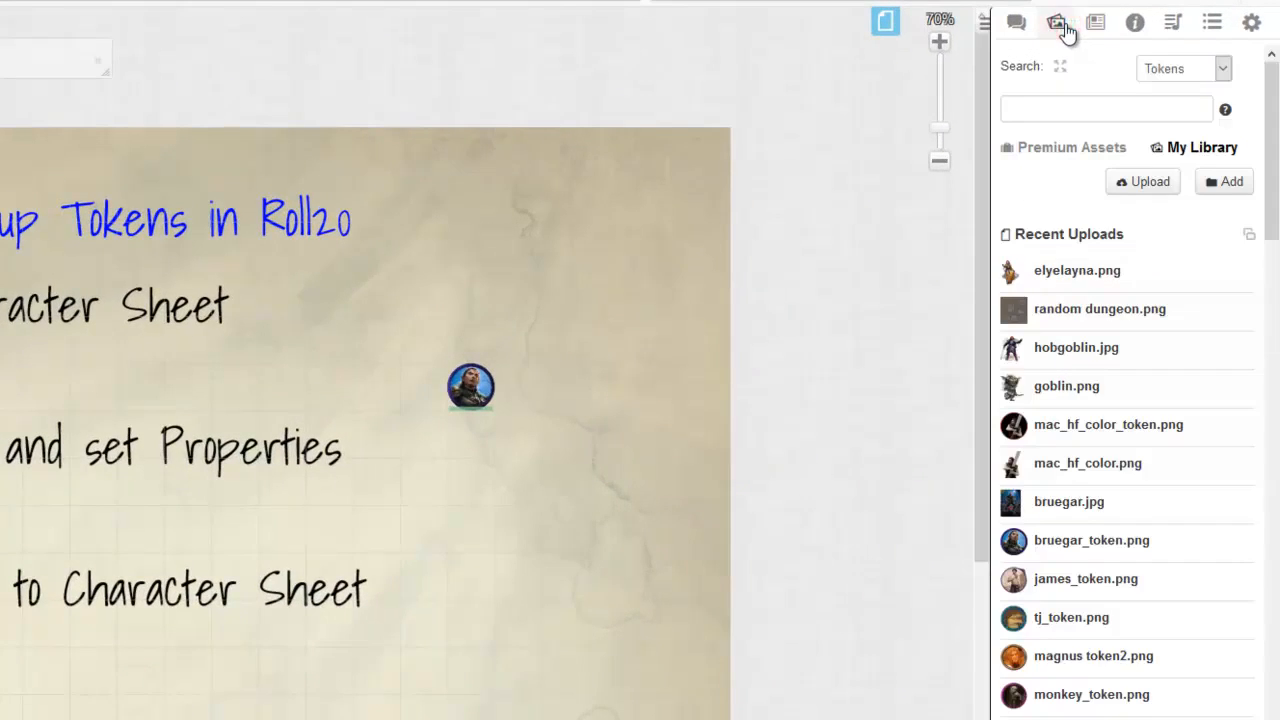
{"action": "mouse_move", "coordinate": [1108, 368]}
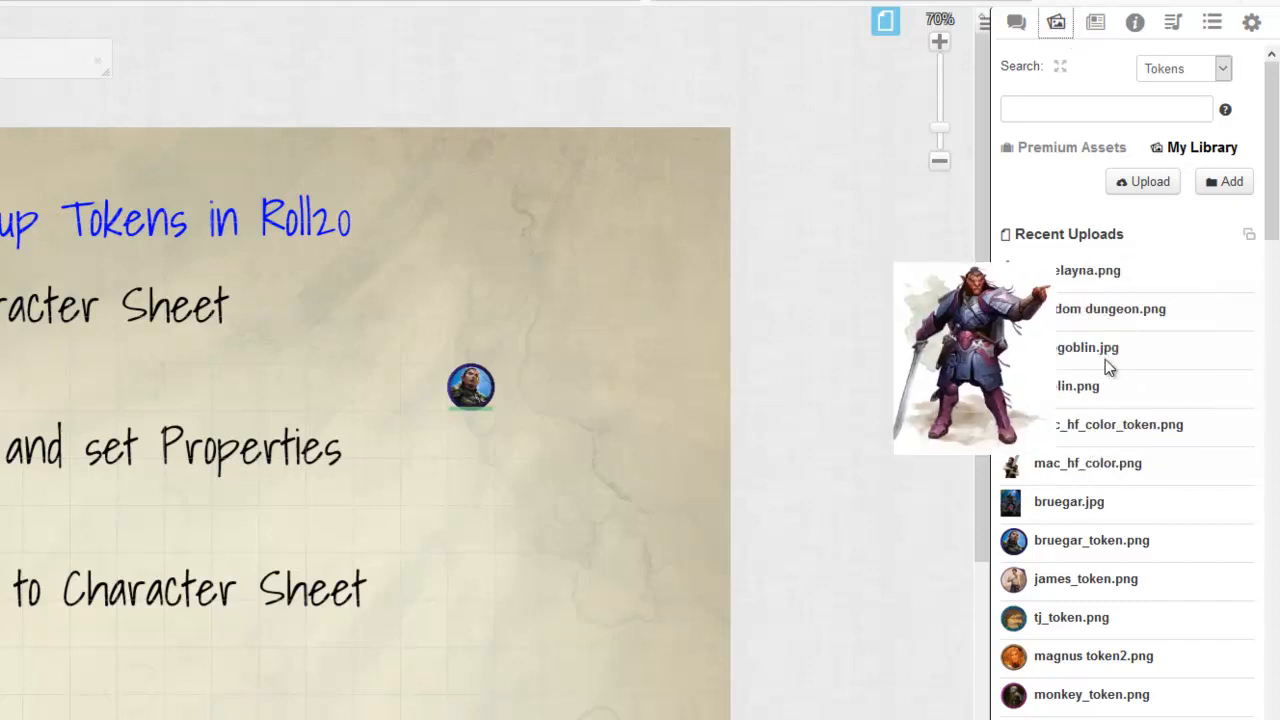
{"action": "left_click_drag", "start_coordinate": [1077, 350], "coordinate": [490, 640]}
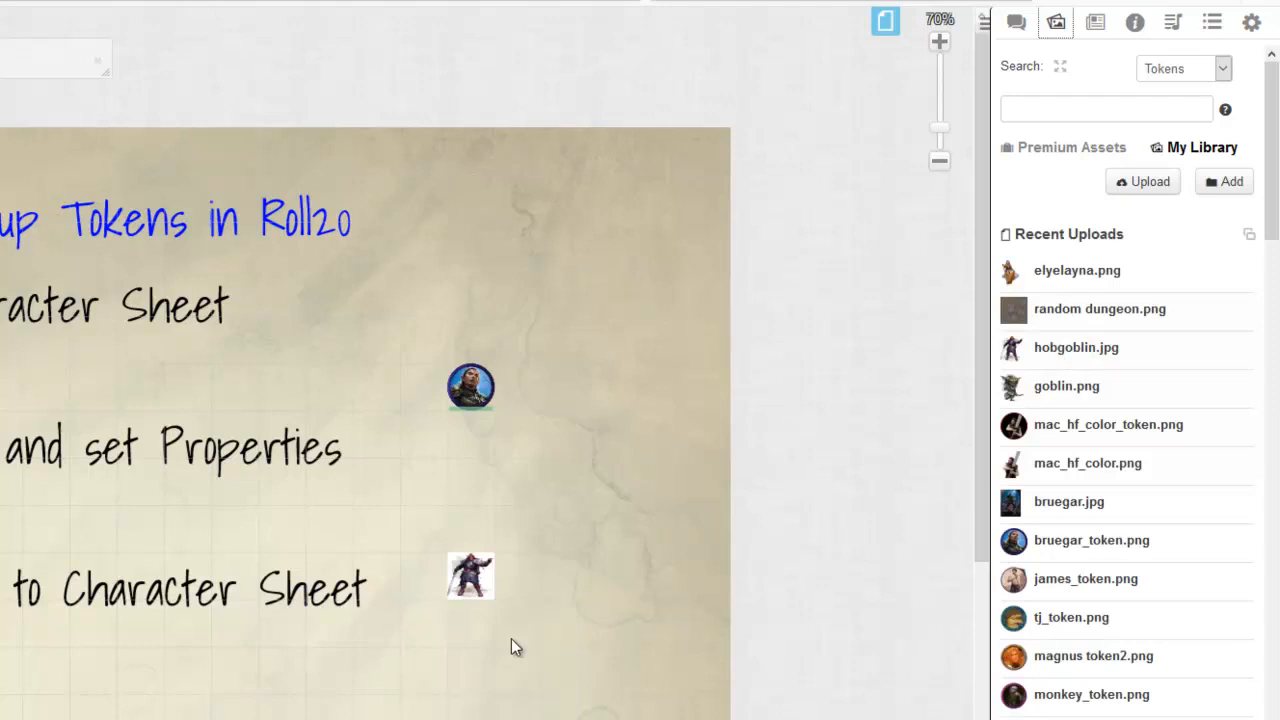
{"action": "left_click_drag", "start_coordinate": [471, 577], "coordinate": [470, 480]}
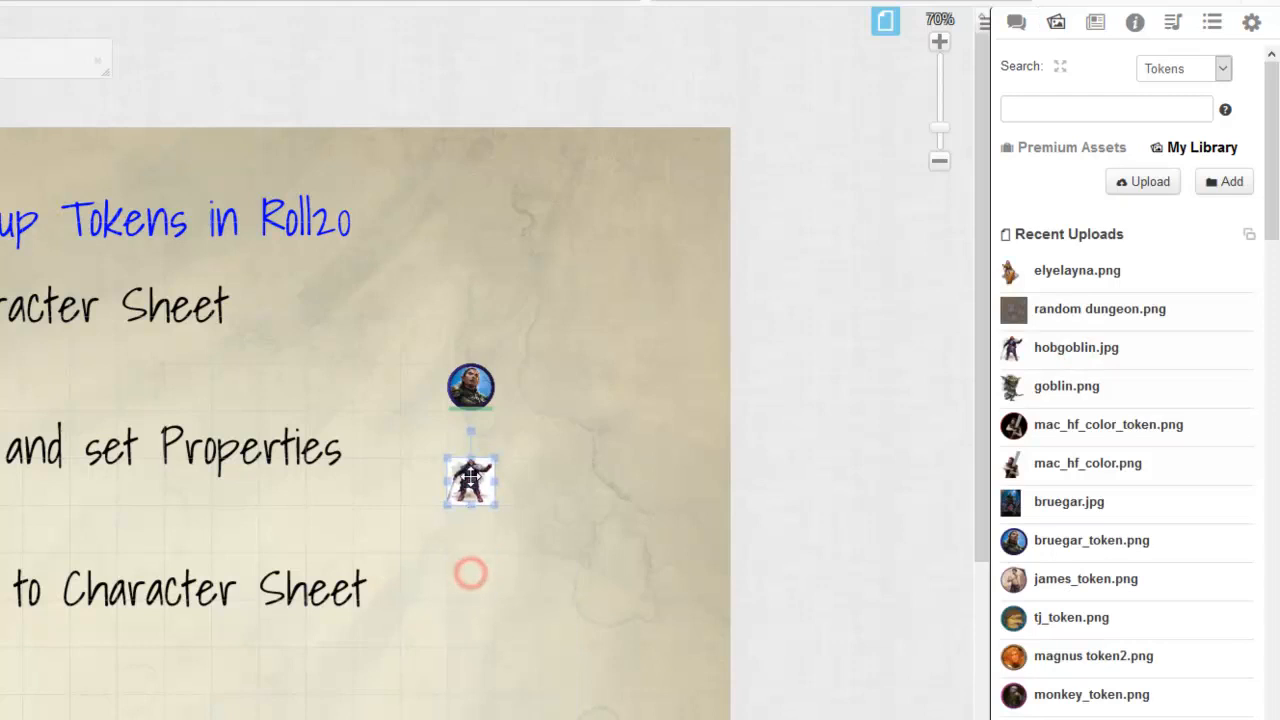
{"action": "left_click", "coordinate": [583, 503]}
{"action": "left_click", "coordinate": [469, 482]}
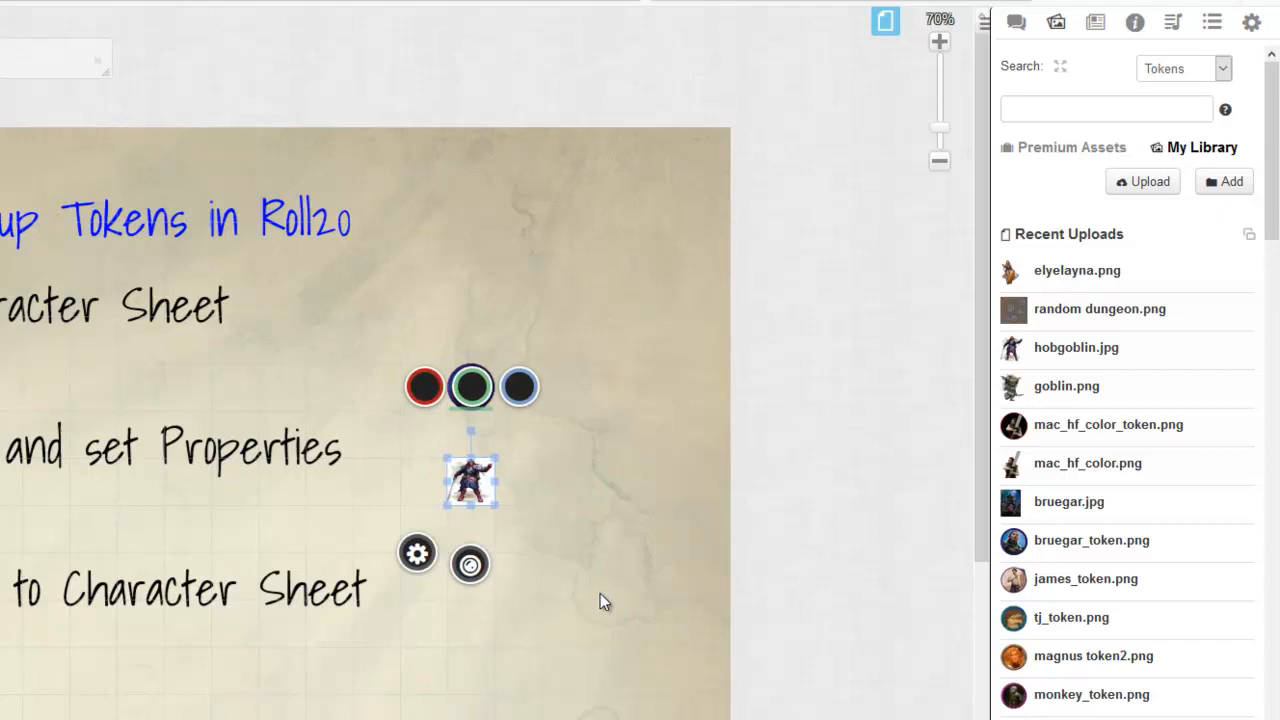
{"action": "left_click", "coordinate": [593, 511]}
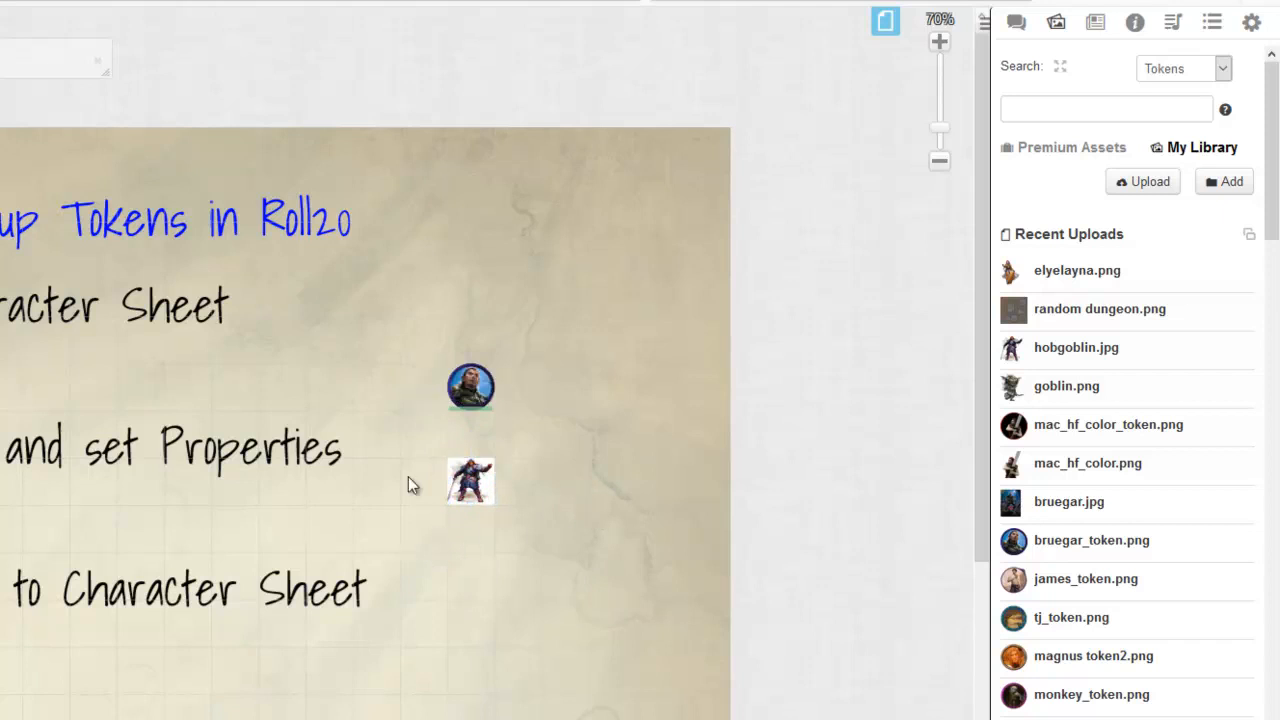
Step: Open the new hobgoblin token's settings and set it to represent the first Hobgoblin character offered
{"action": "double_click", "coordinate": [471, 482]}
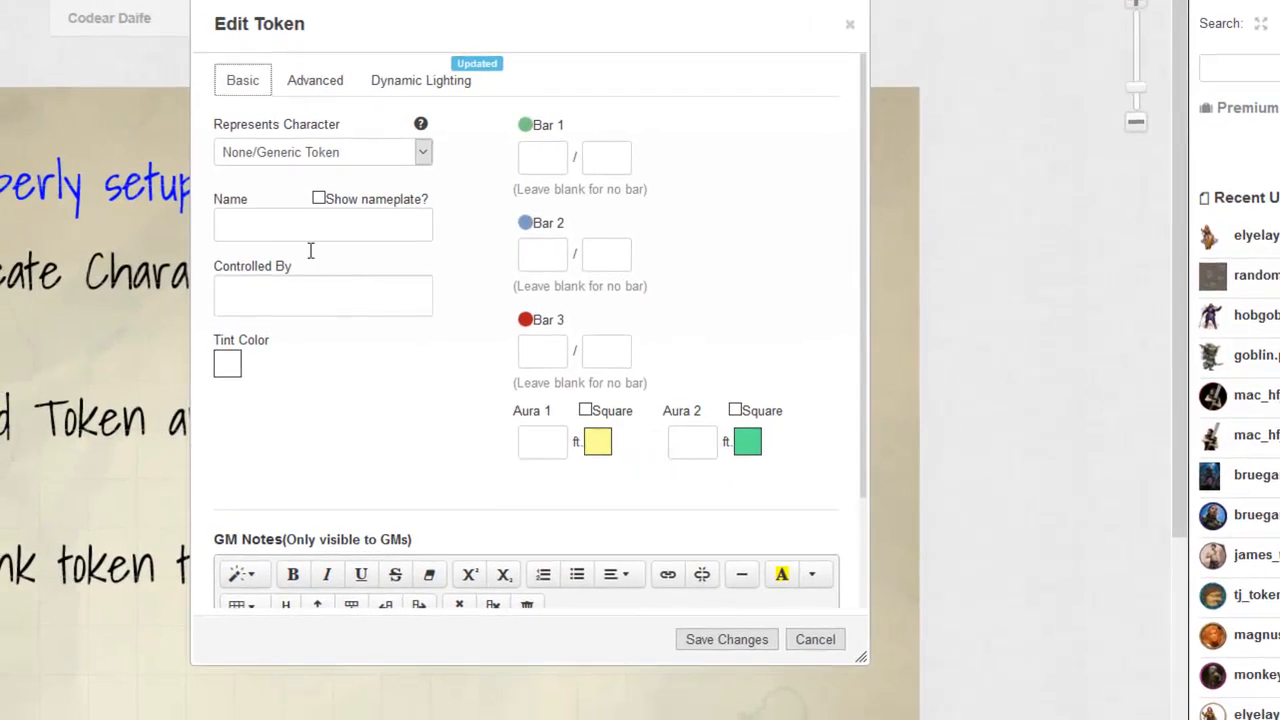
{"action": "left_click_drag", "start_coordinate": [403, 29], "coordinate": [416, 35]}
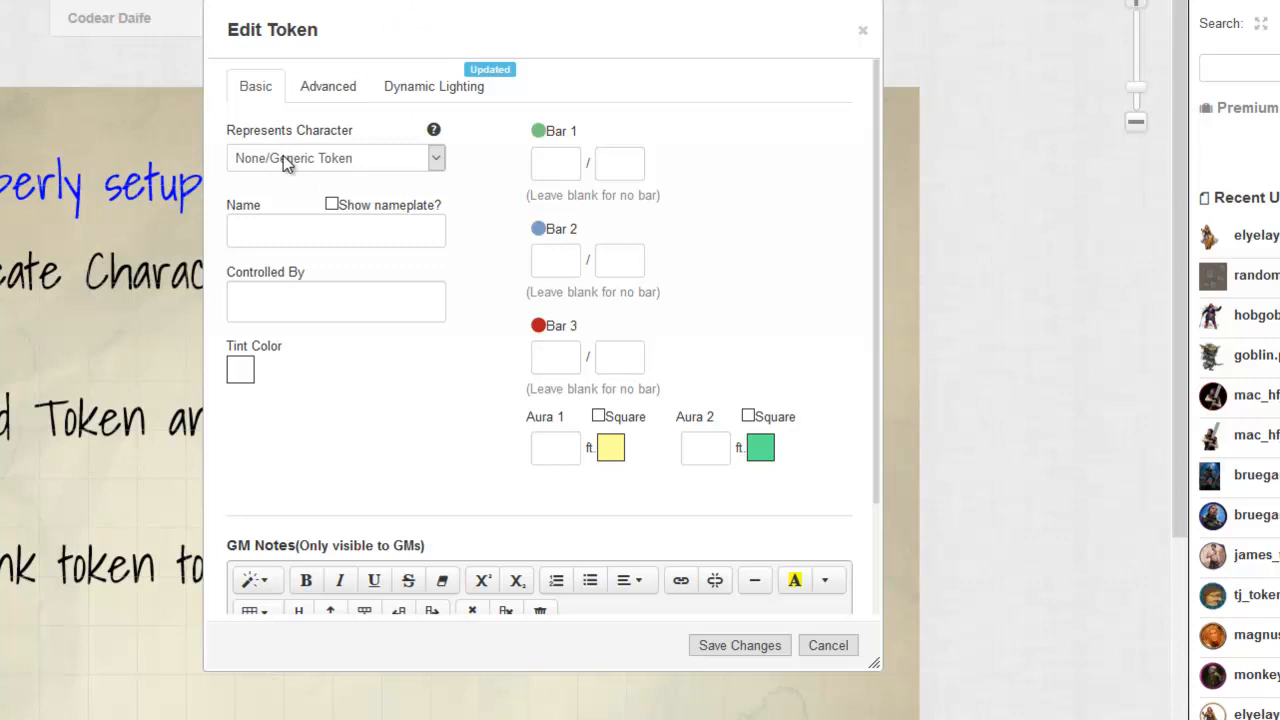
{"action": "mouse_move", "coordinate": [243, 183]}
{"action": "left_mouse_down"}
{"action": "mouse_move", "coordinate": [475, 140]}
{"action": "mouse_move", "coordinate": [238, 170]}
{"action": "mouse_move", "coordinate": [335, 177]}
{"action": "left_mouse_up"}
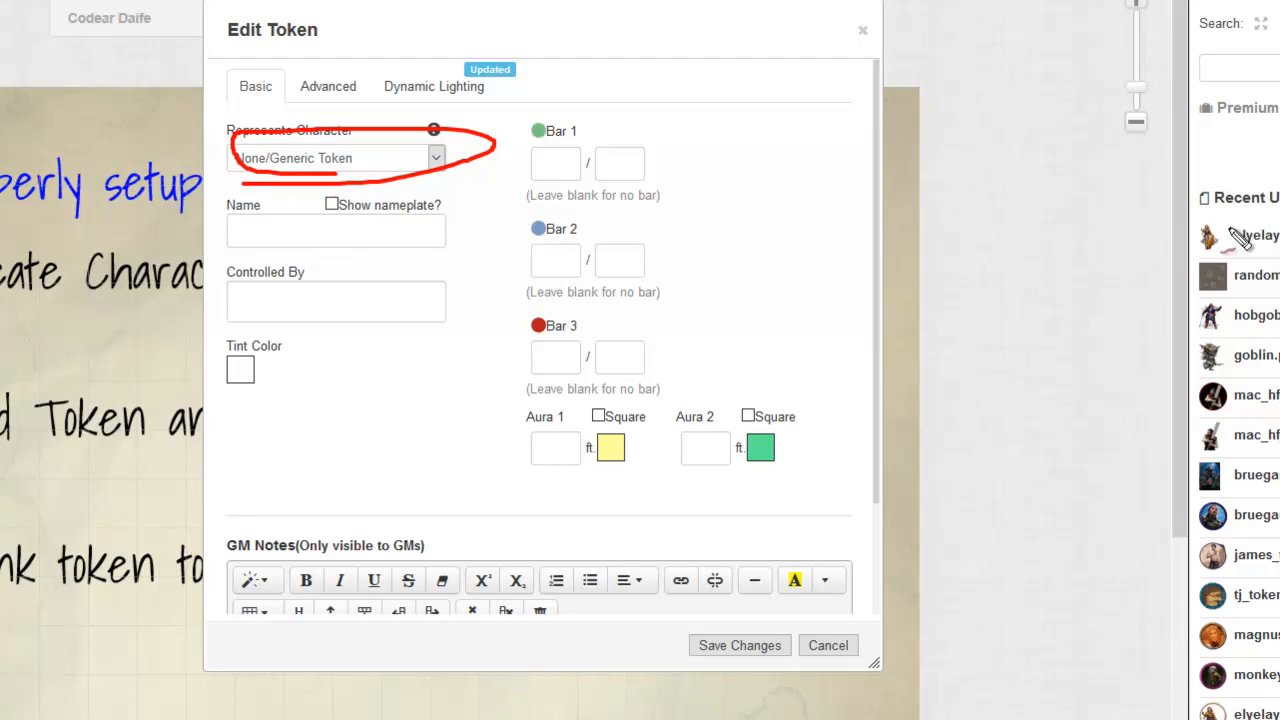
{"action": "key", "text": "Escape"}
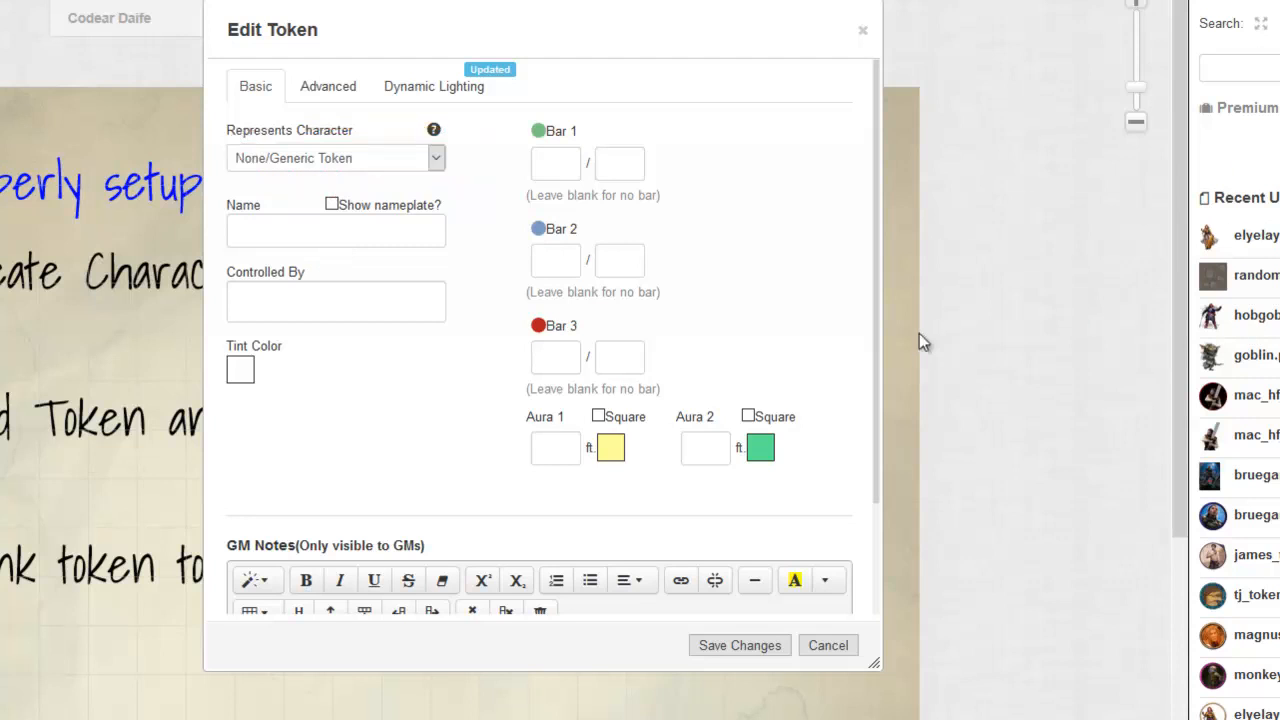
{"action": "left_click", "coordinate": [1232, 2]}
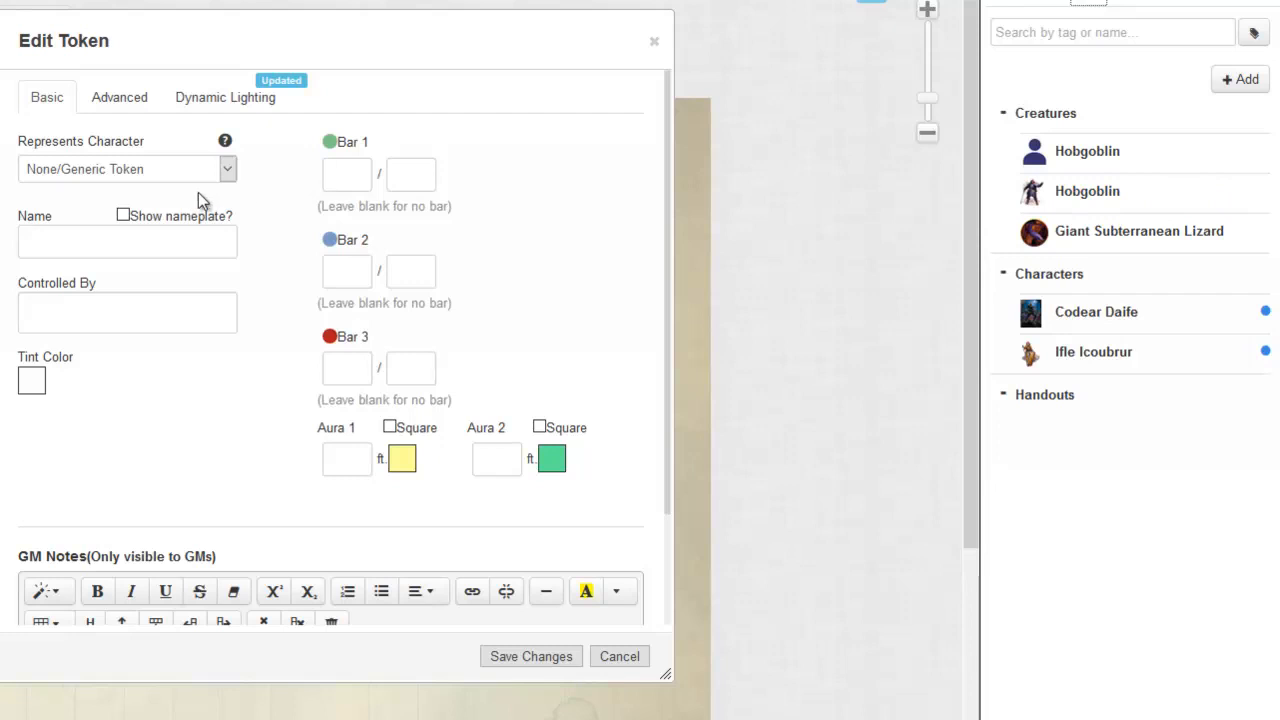
{"action": "left_click", "coordinate": [160, 169]}
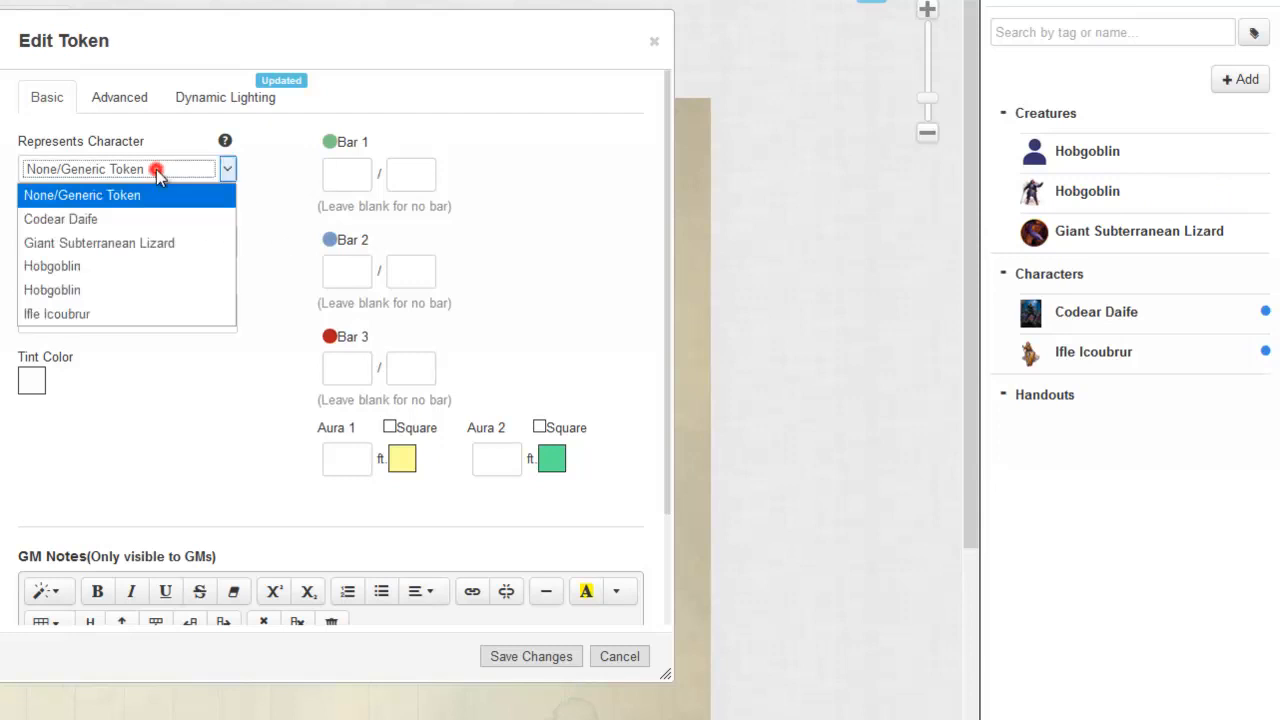
{"action": "left_click", "coordinate": [87, 268]}
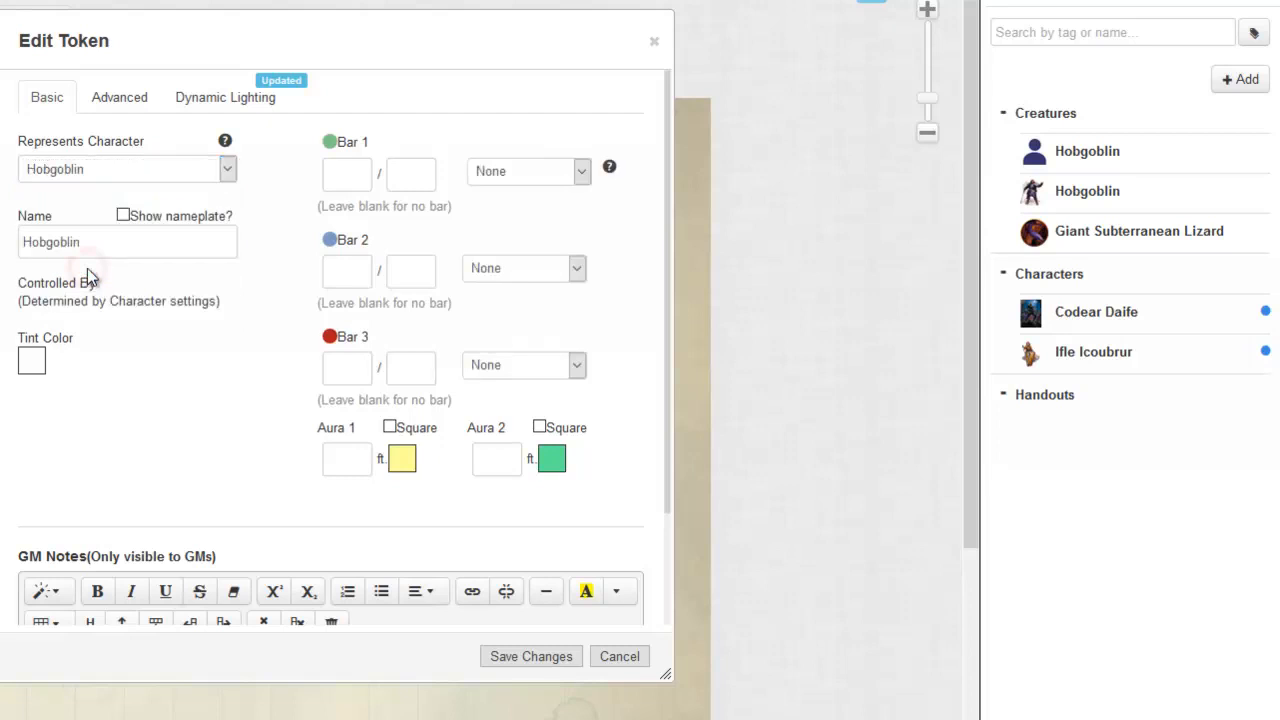
{"action": "left_click", "coordinate": [120, 95]}
{"action": "left_click", "coordinate": [50, 97]}
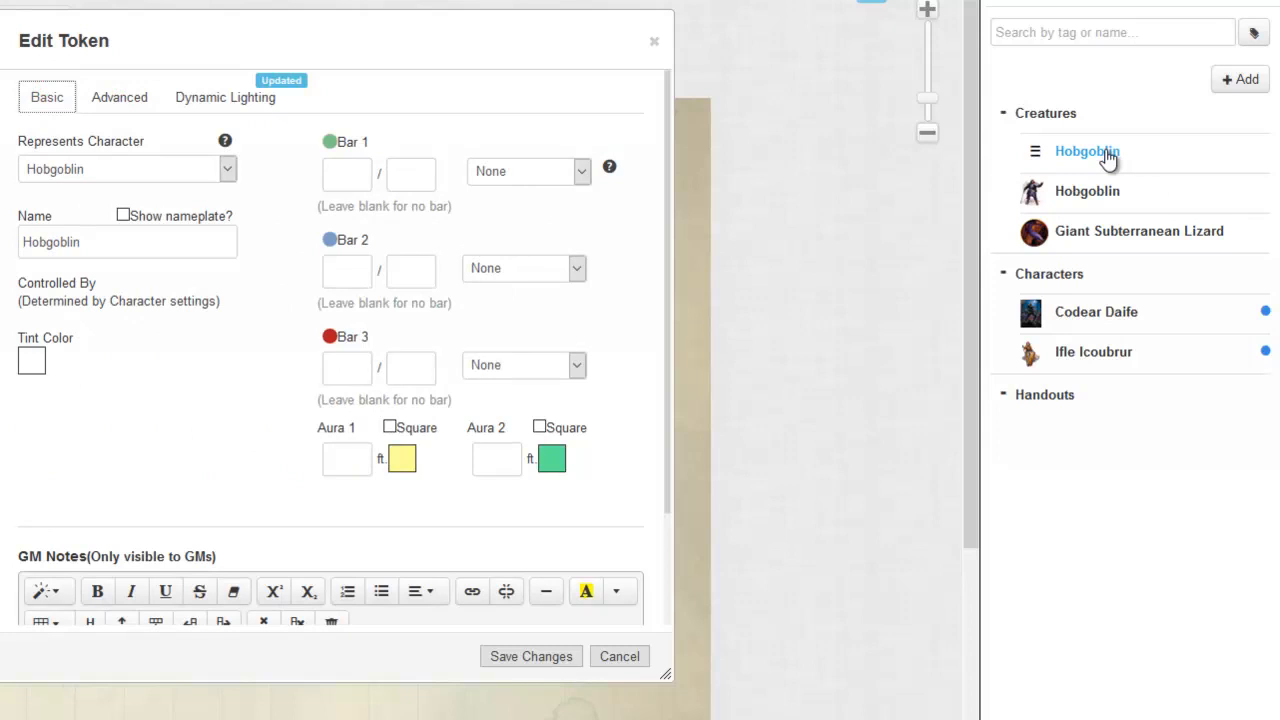
Step: Delete the older duplicate Hobgoblin, the one with artwork, from the Creatures folder in the journal
{"action": "right_click", "coordinate": [1097, 190]}
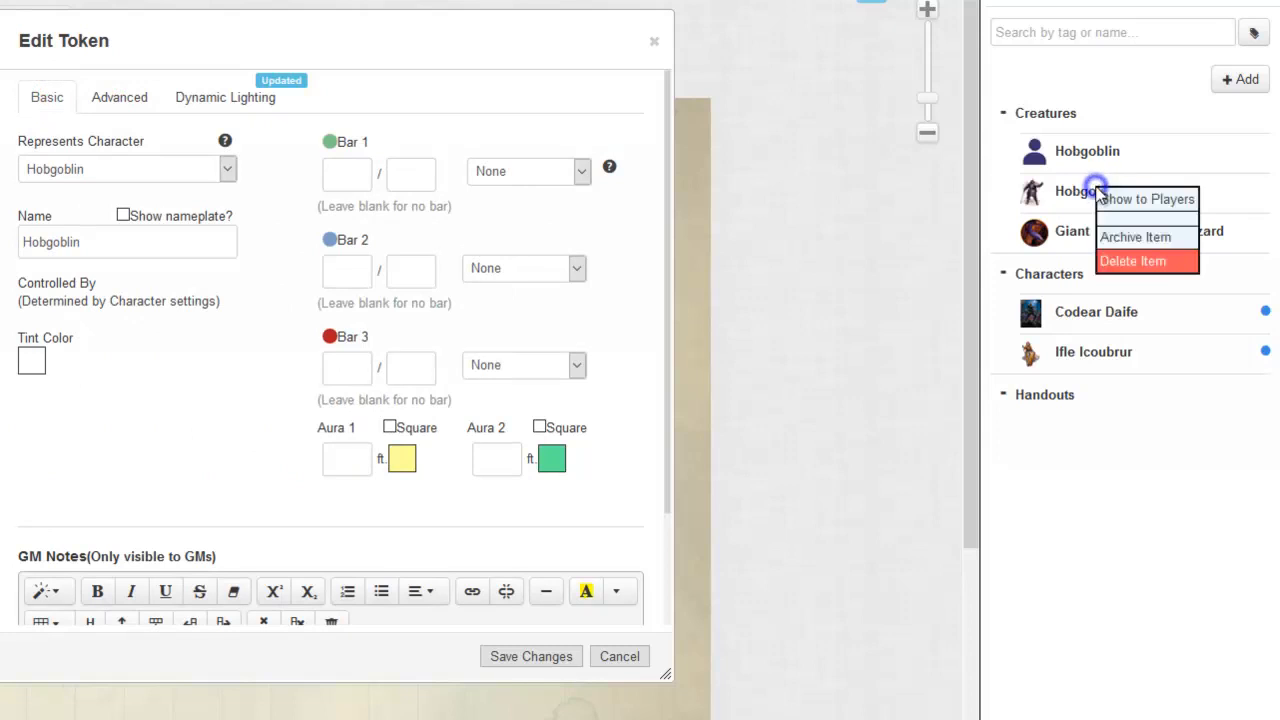
{"action": "left_click", "coordinate": [1150, 265]}
{"action": "left_click", "coordinate": [358, 515]}
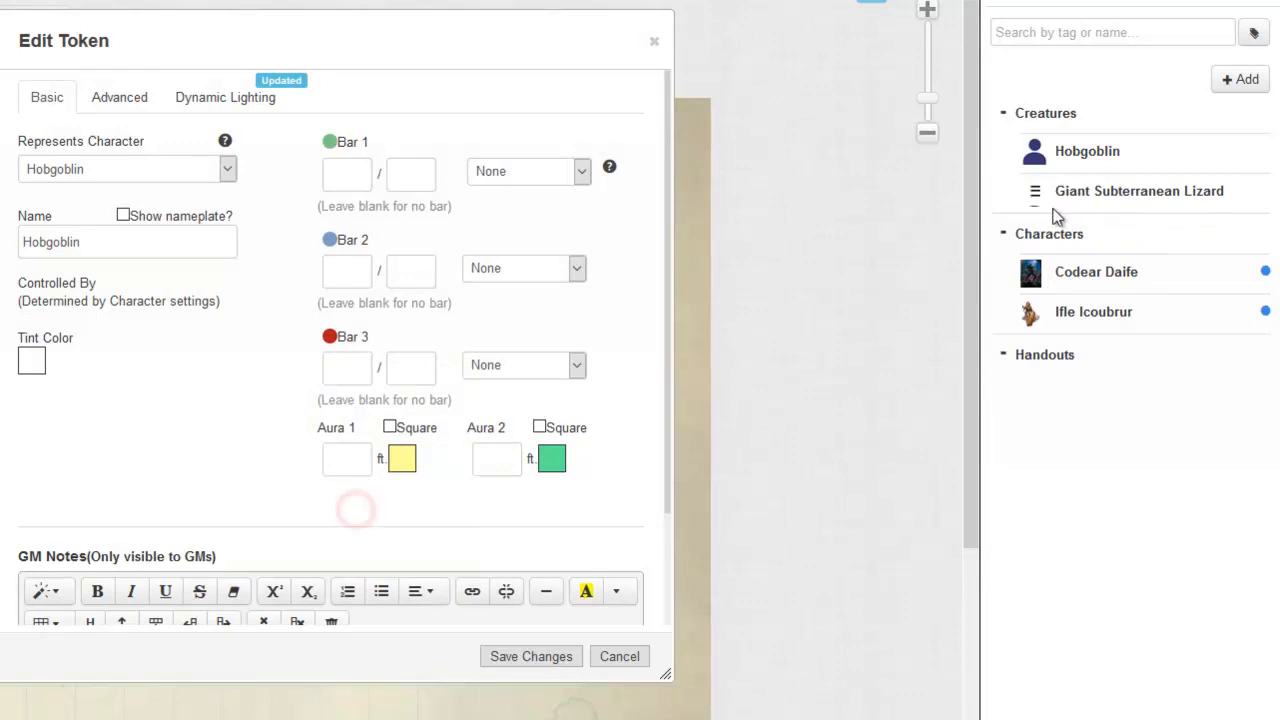
Step: Save and reopen the hobgoblin token's settings, then link it to the remaining Hobgoblin character with the nameplate left hidden
{"action": "left_click", "coordinate": [90, 170]}
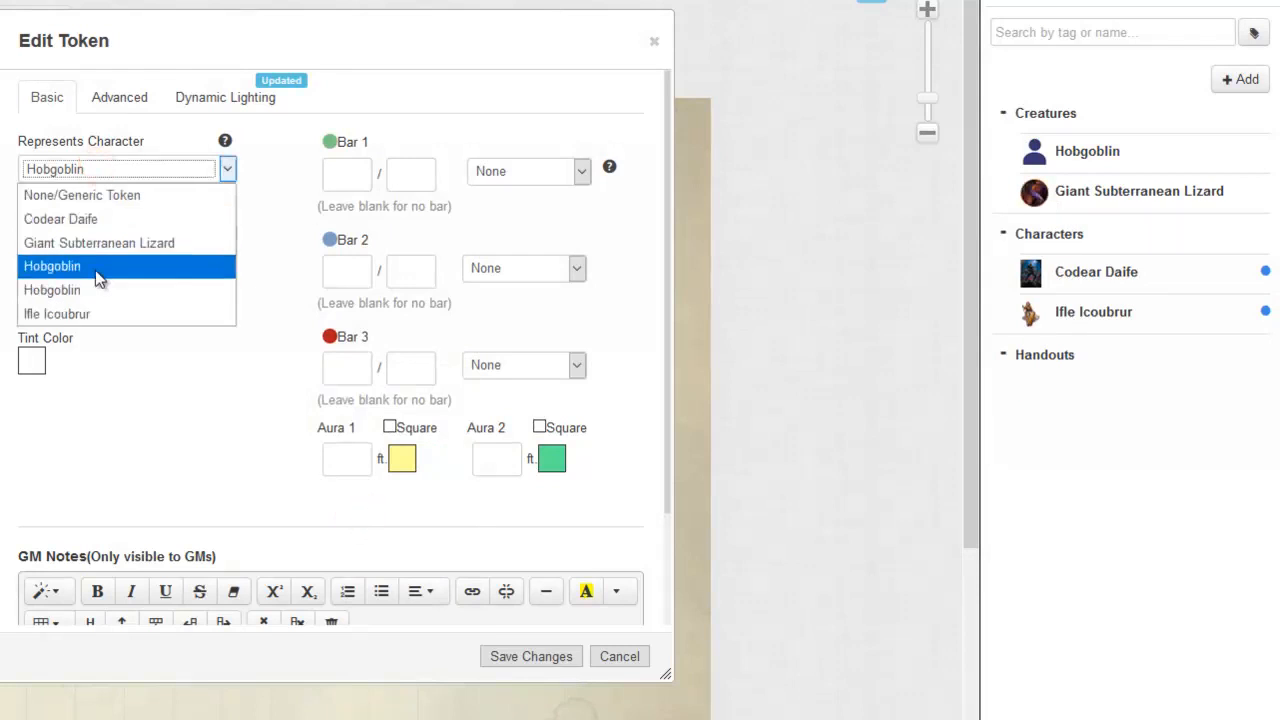
{"action": "left_click", "coordinate": [371, 114]}
{"action": "left_click", "coordinate": [531, 656]}
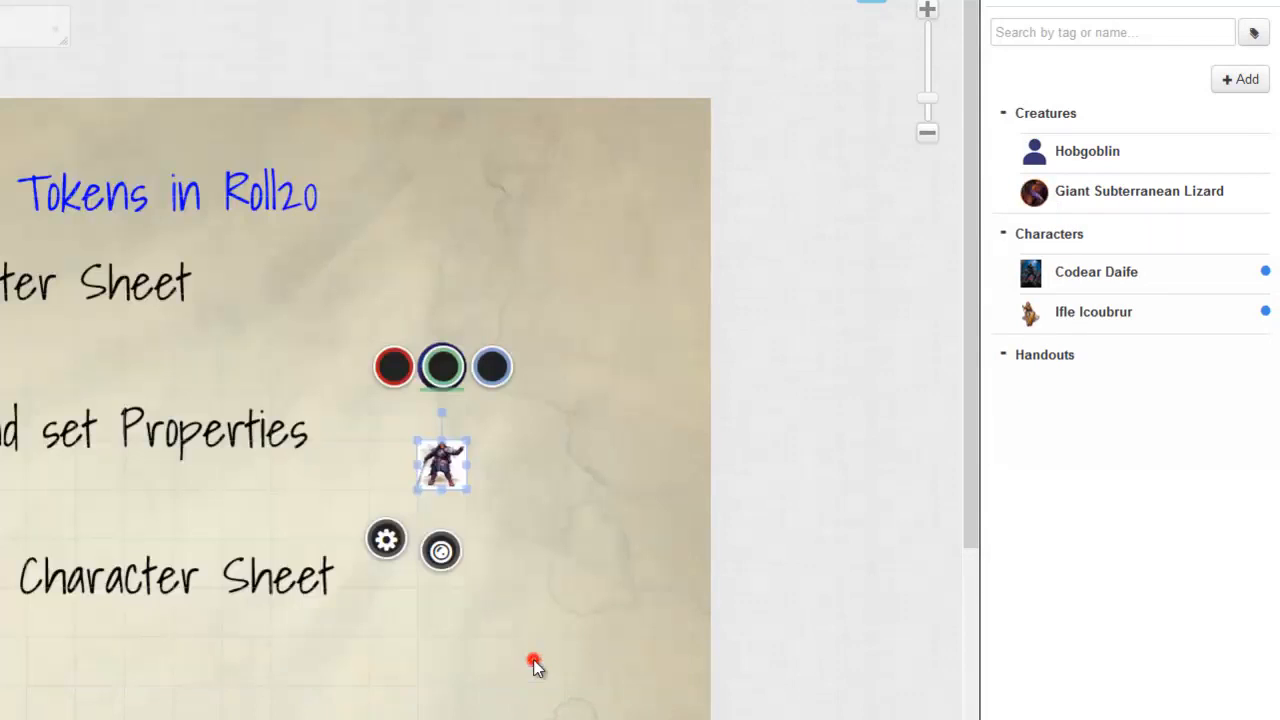
{"action": "double_click", "coordinate": [436, 465]}
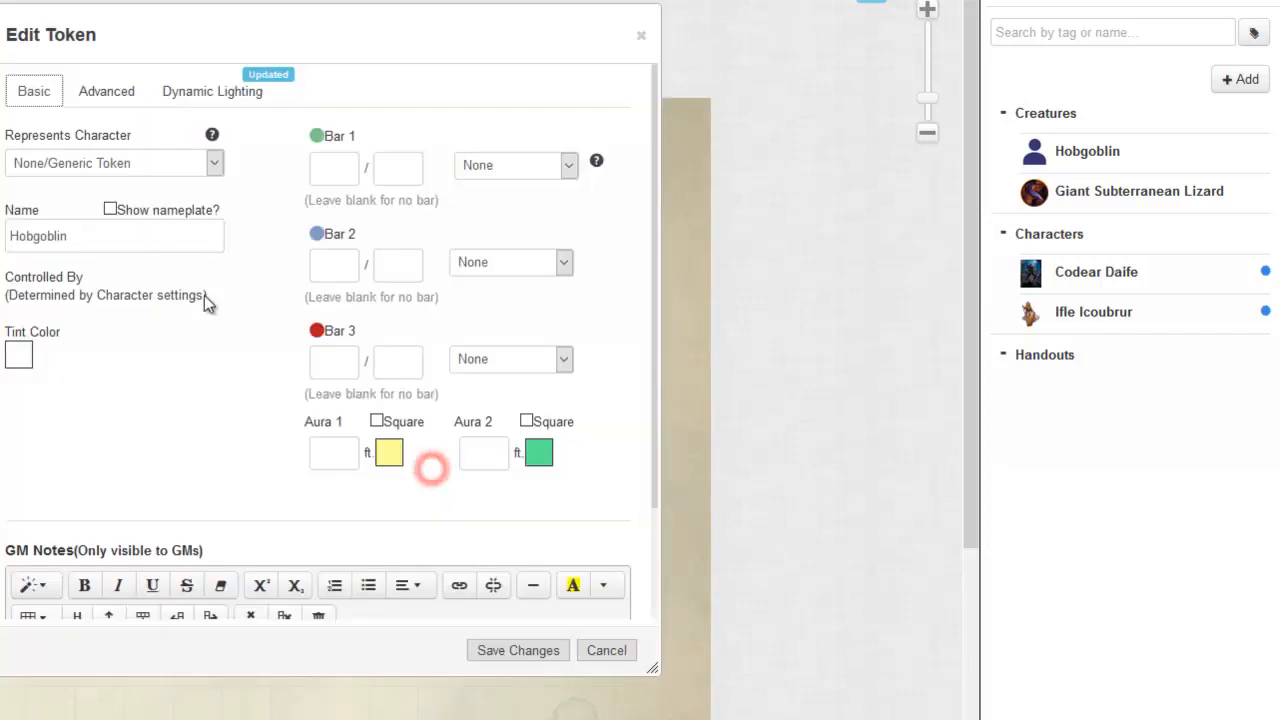
{"action": "left_click", "coordinate": [82, 172]}
{"action": "left_click", "coordinate": [69, 262]}
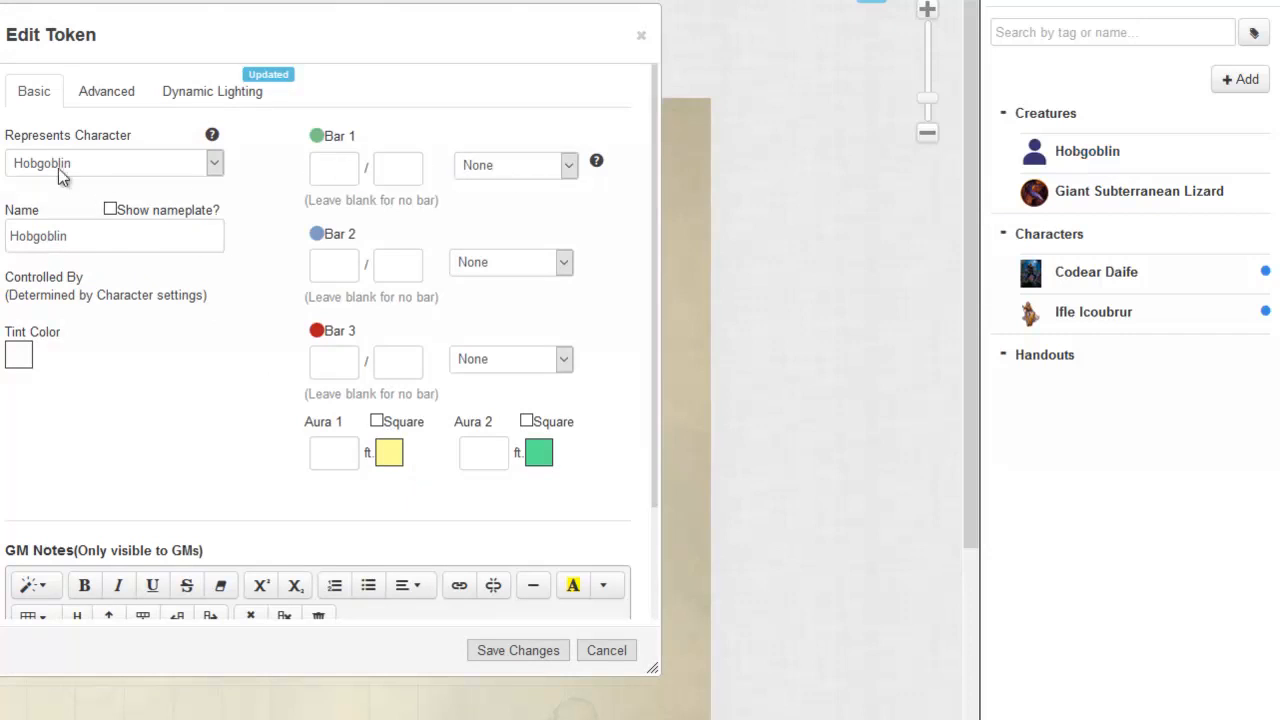
{"action": "left_click", "coordinate": [111, 210]}
{"action": "left_click", "coordinate": [113, 211]}
{"action": "left_click", "coordinate": [113, 211]}
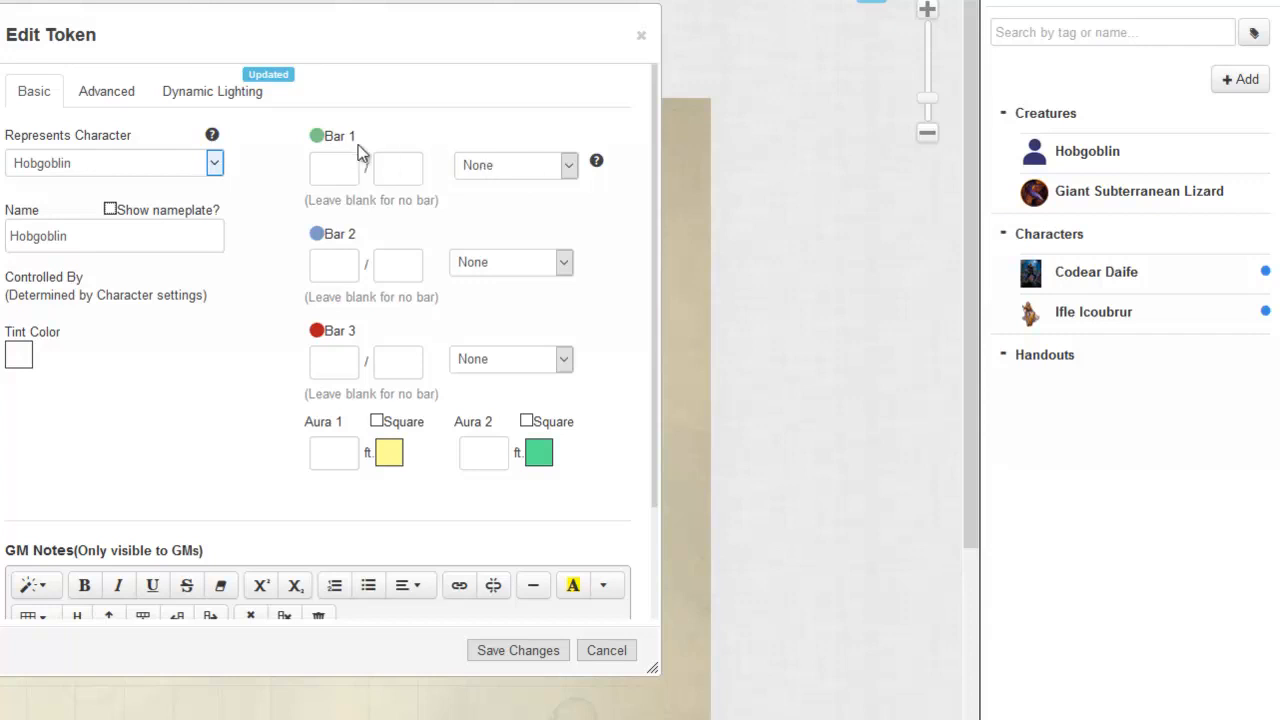
Step: Link the token's Bar 1 to the hp attribute and set its current value to 11
{"action": "left_click", "coordinate": [522, 166]}
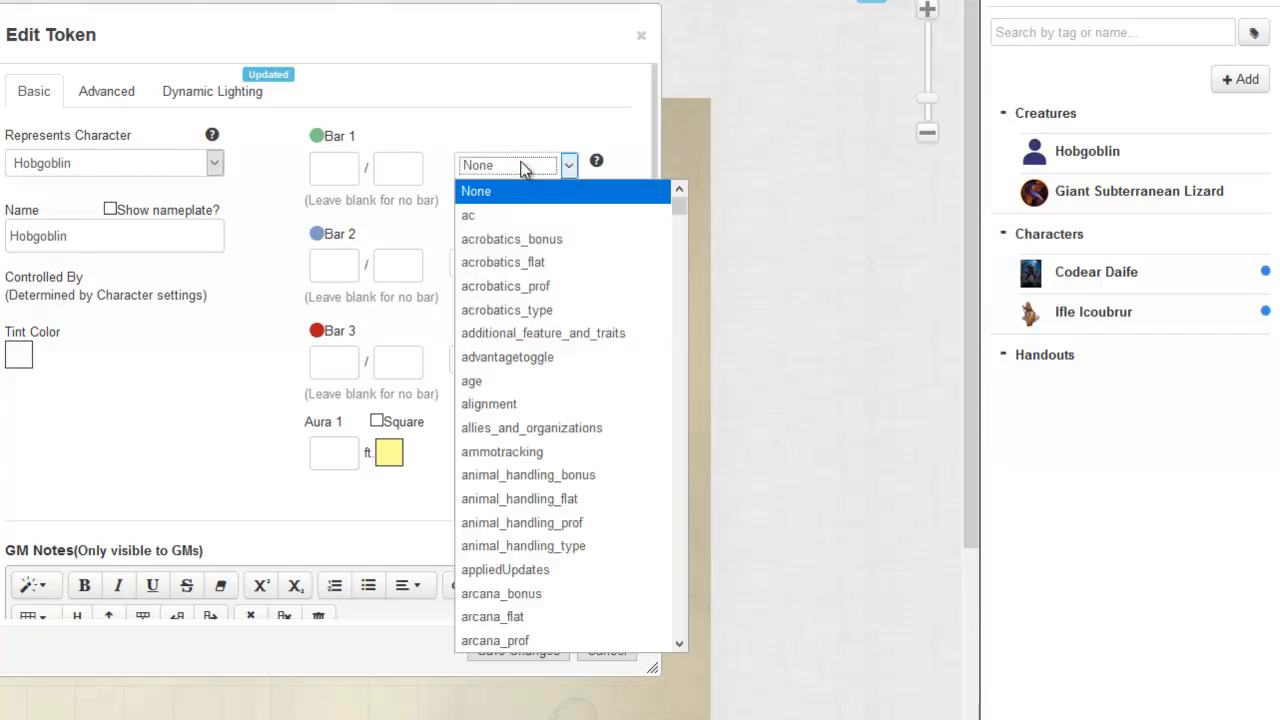
{"action": "type", "text": "hp"}
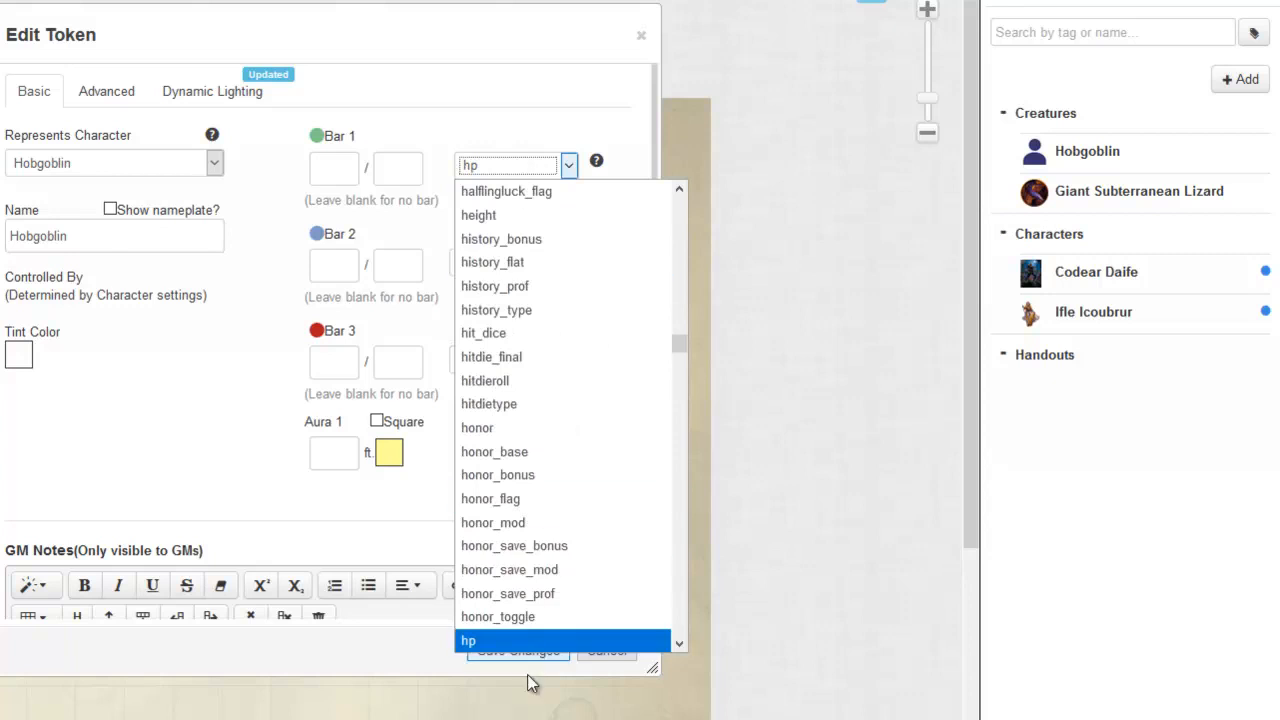
{"action": "left_click", "coordinate": [514, 641]}
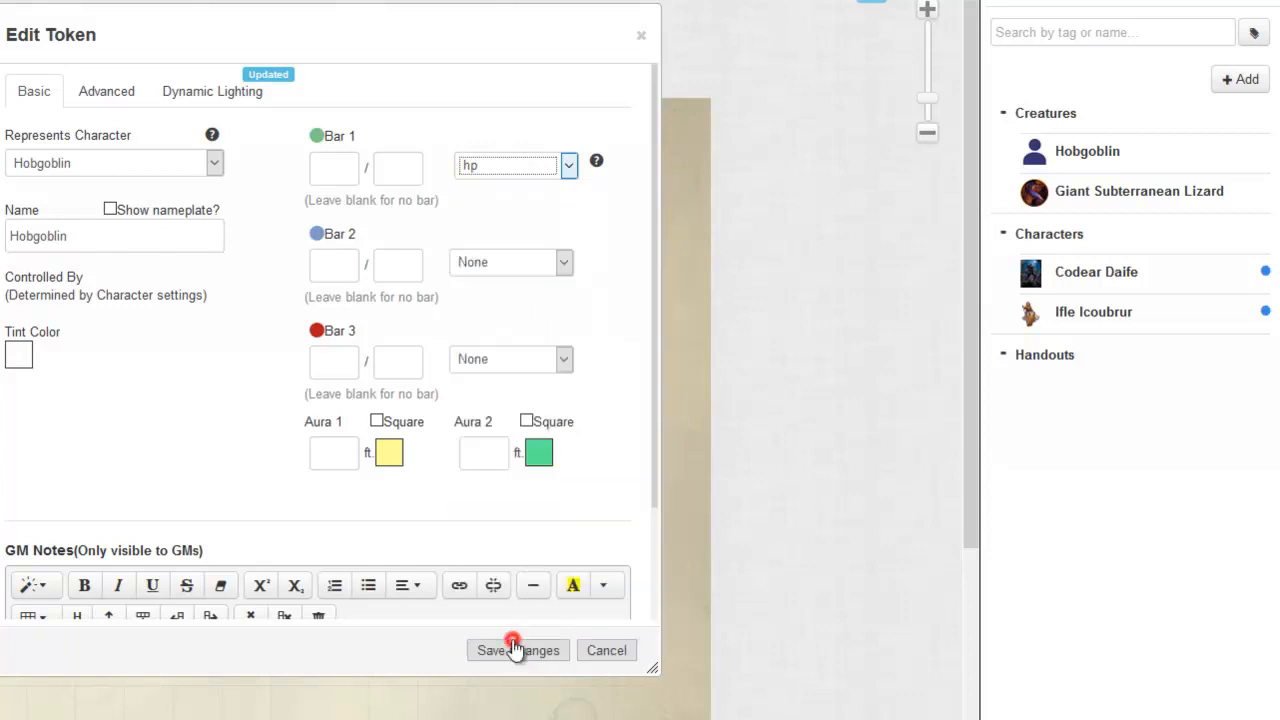
{"action": "left_click", "coordinate": [331, 167]}
{"action": "type", "text": "11"}
{"action": "left_click", "coordinate": [325, 167]}
{"action": "left_click", "coordinate": [489, 198]}
{"action": "left_click", "coordinate": [341, 166]}
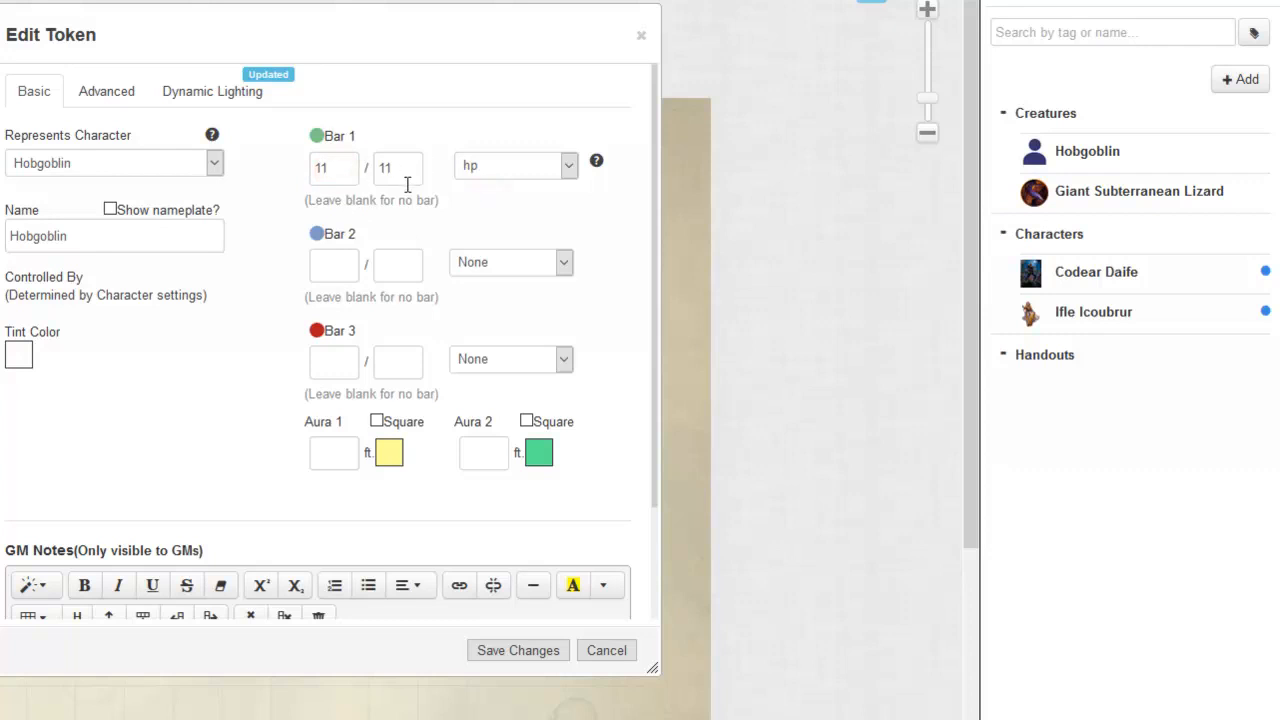
Step: Try linking Bar 2 to the ac attribute, check the Hobgoblin's sheet, and search the attribute list for another armor entry
{"action": "left_click", "coordinate": [484, 262]}
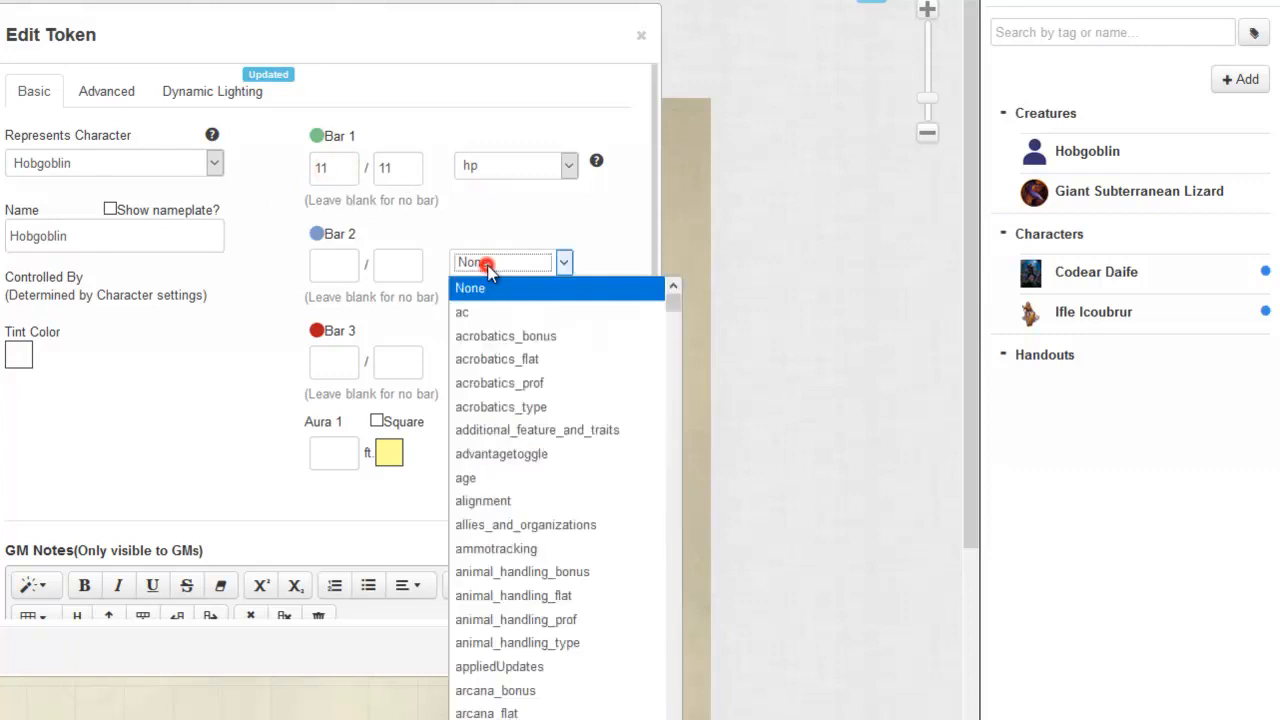
{"action": "left_click", "coordinate": [476, 311]}
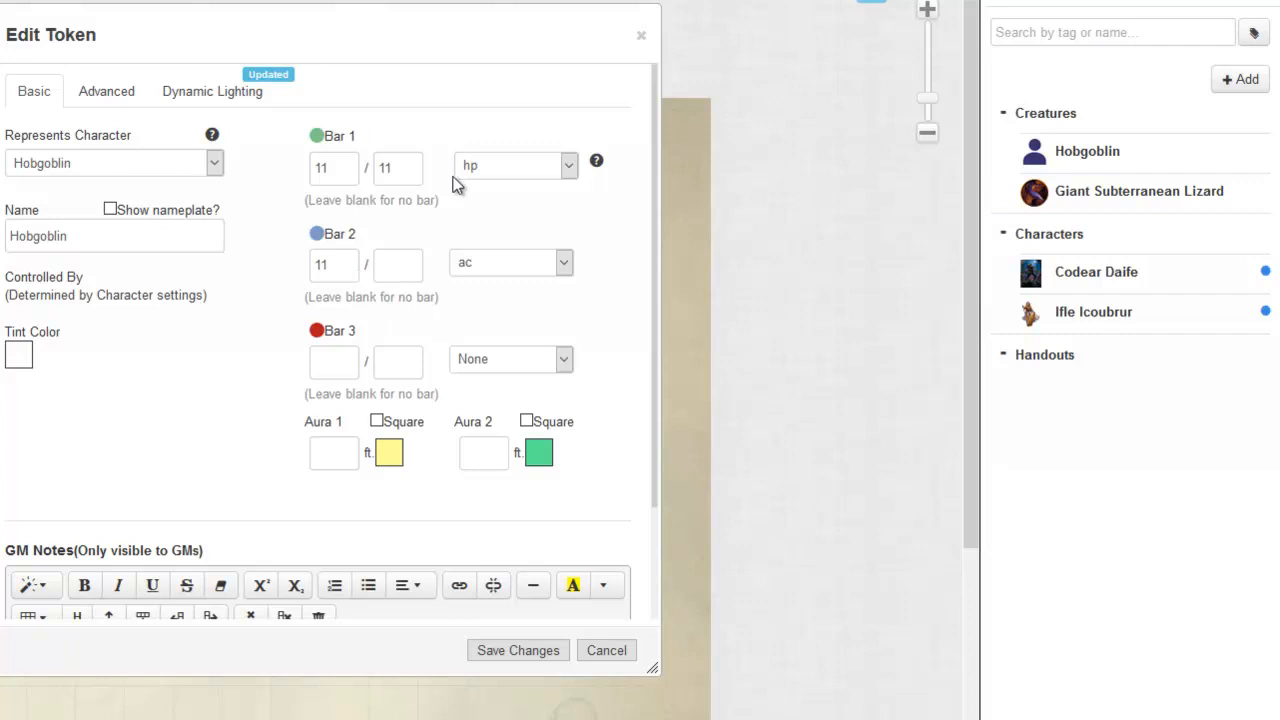
{"action": "left_click", "coordinate": [1100, 152]}
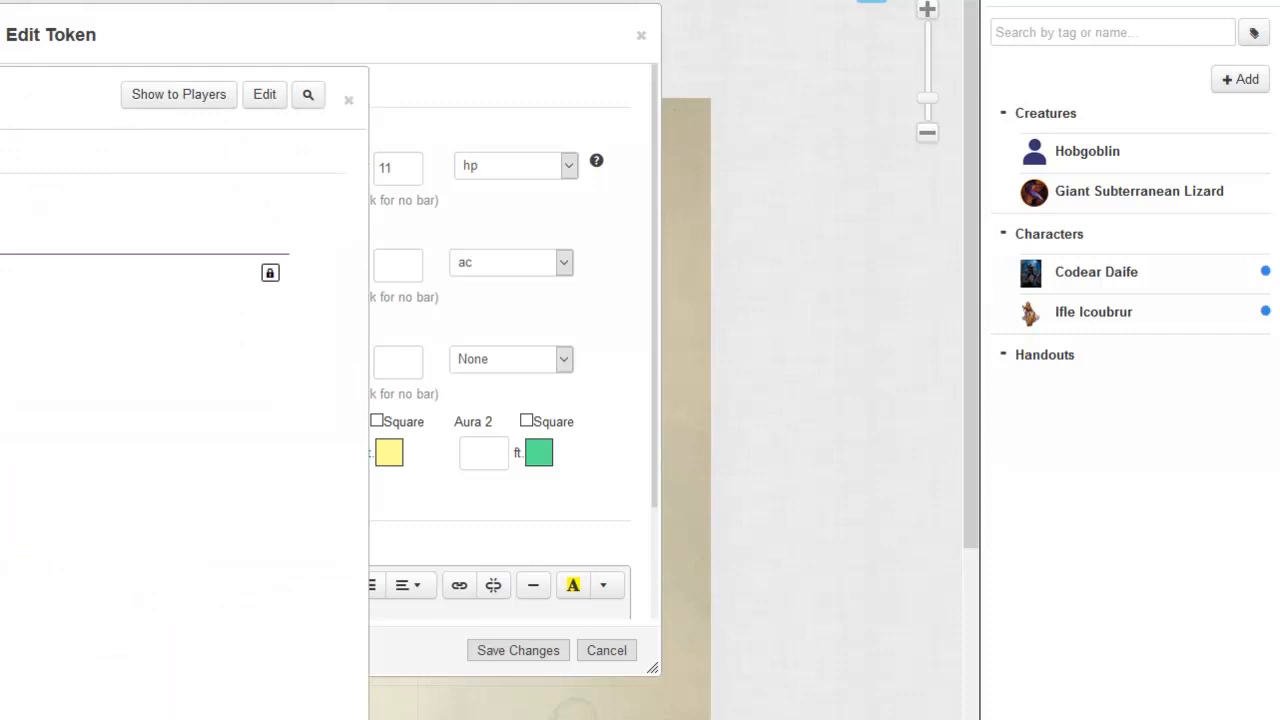
{"action": "left_click", "coordinate": [16, 104]}
{"action": "left_click", "coordinate": [532, 257]}
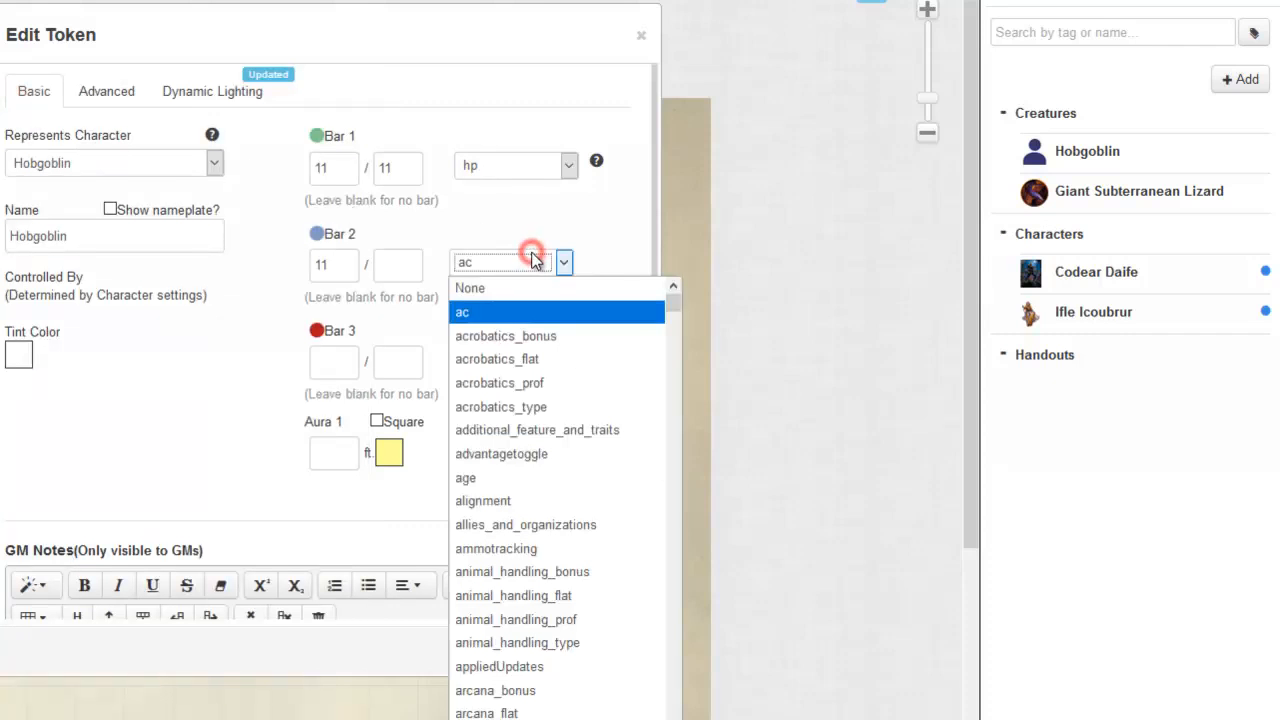
{"action": "type", "text": "arcana_bonus"}
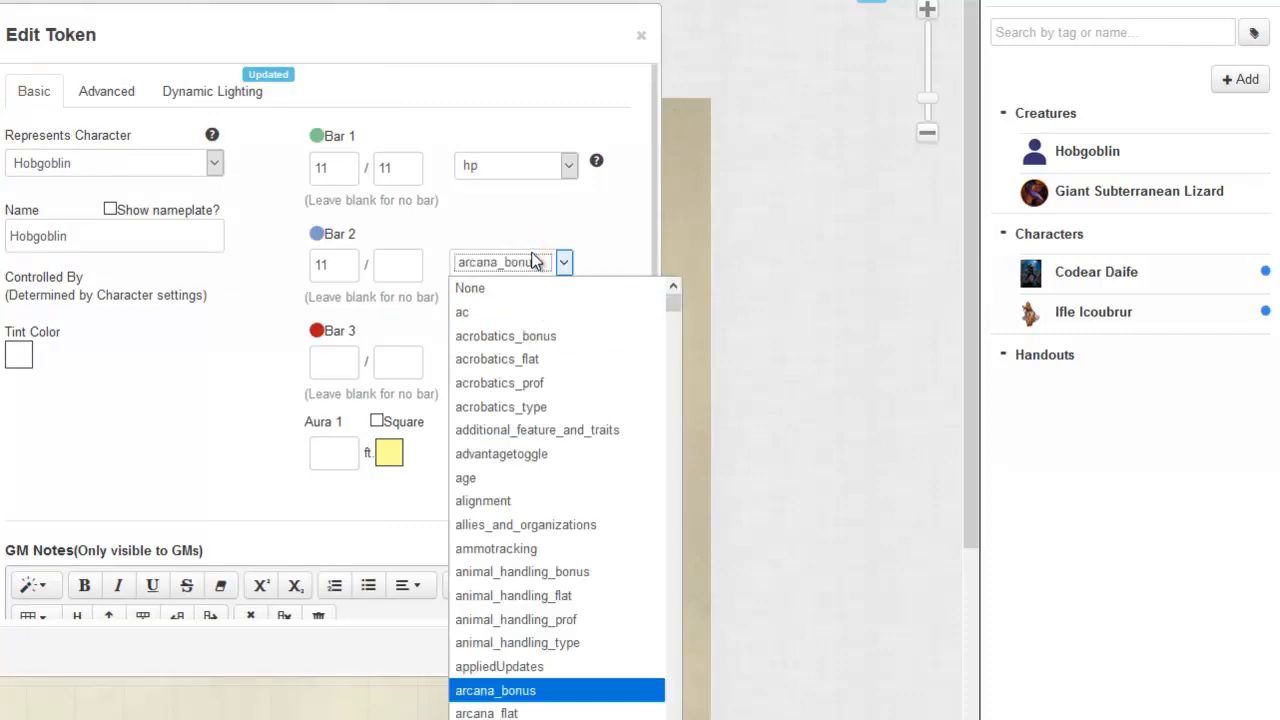
{"action": "scroll", "coordinate": [543, 568], "scroll_direction": "down", "scroll_amount": 2}
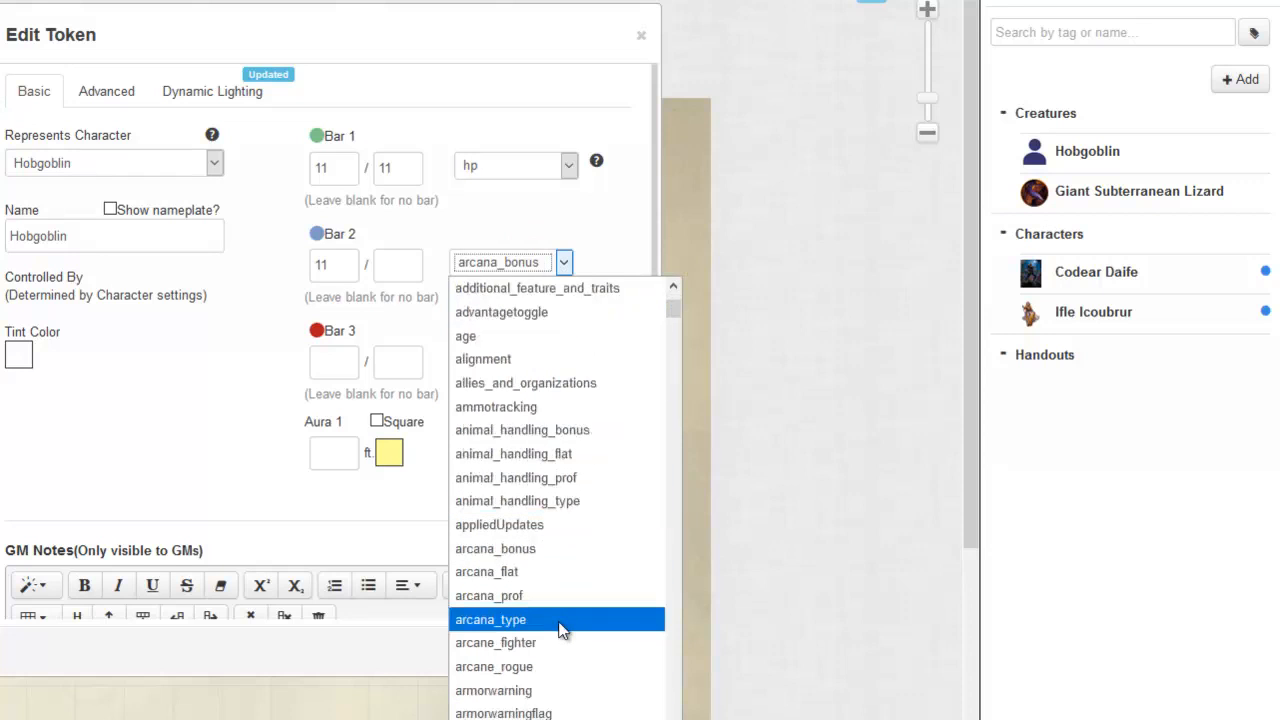
{"action": "scroll", "coordinate": [560, 628], "scroll_direction": "down", "scroll_amount": 1}
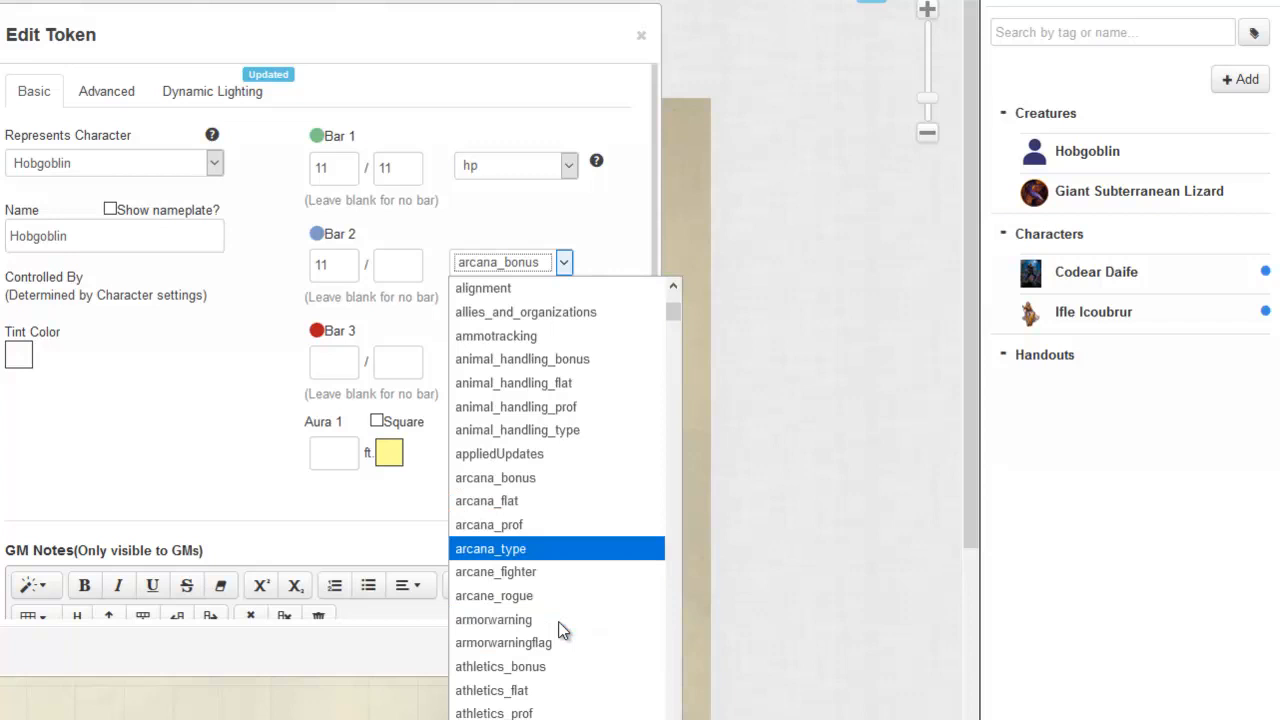
{"action": "scroll", "coordinate": [560, 625], "scroll_direction": "up", "scroll_amount": 3}
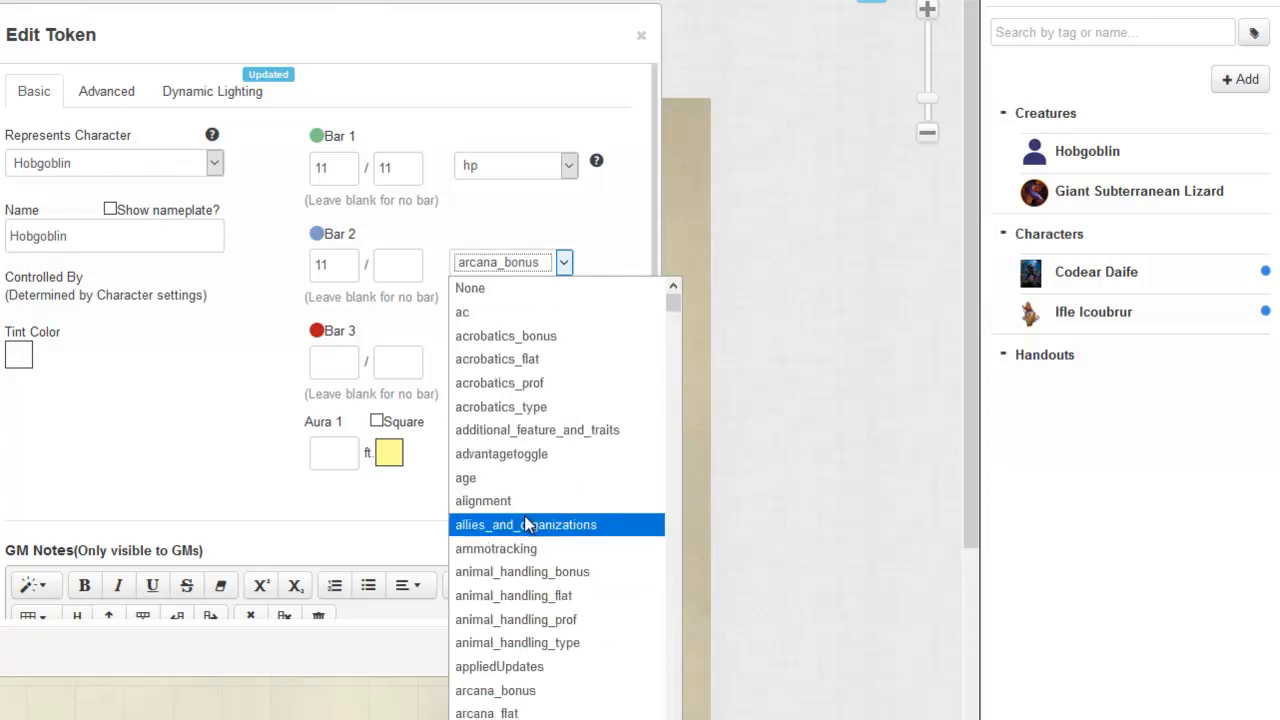
Step: Set Bar 2's linked attribute to None and enter 18 as its current value
{"action": "left_click", "coordinate": [498, 263]}
{"action": "left_click", "coordinate": [498, 263]}
{"action": "left_click", "coordinate": [491, 287]}
{"action": "left_click", "coordinate": [340, 267]}
{"action": "left_click_drag", "start_coordinate": [340, 267], "coordinate": [286, 272]}
{"action": "type", "text": "1"}
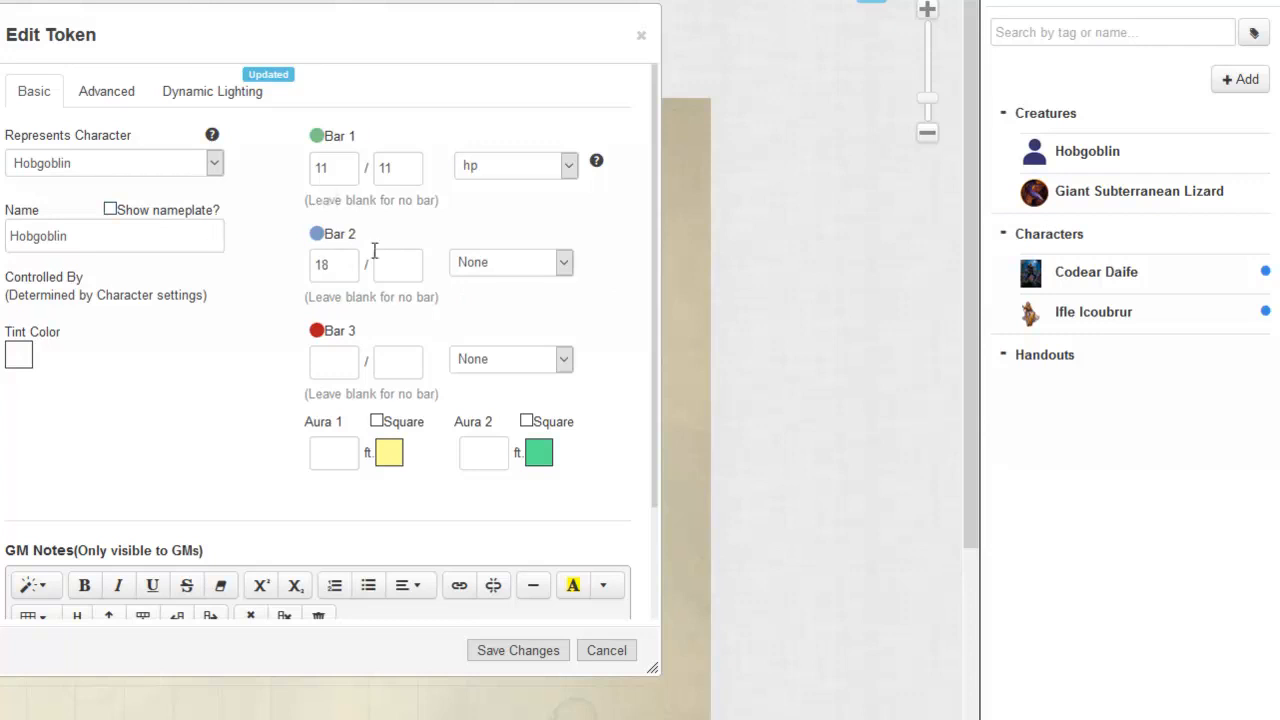
{"action": "left_click", "coordinate": [505, 262]}
{"action": "left_click", "coordinate": [487, 263]}
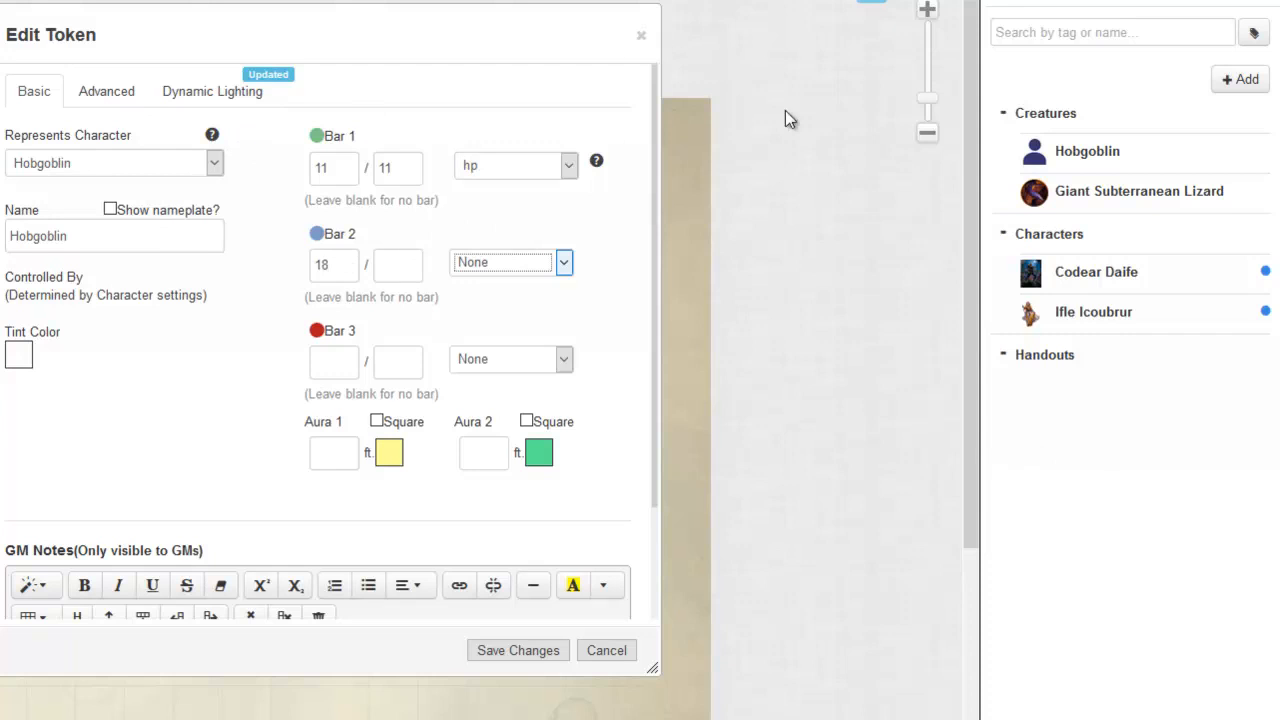
Step: Review Bar 1's attribute options and the advanced player permissions, then save the hobgoblin token's settings
{"action": "left_click", "coordinate": [512, 168]}
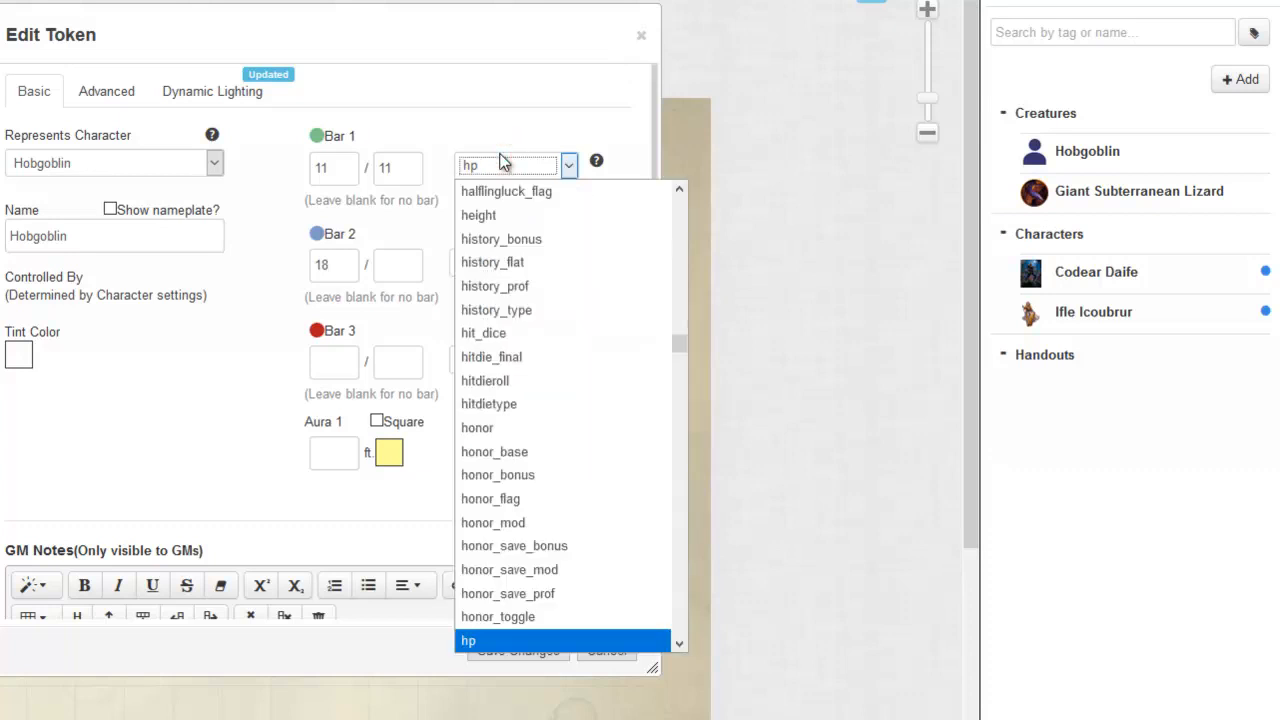
{"action": "scroll", "coordinate": [575, 255], "scroll_direction": "up", "scroll_amount": 5}
{"action": "scroll", "coordinate": [587, 235], "scroll_direction": "up", "scroll_amount": 20}
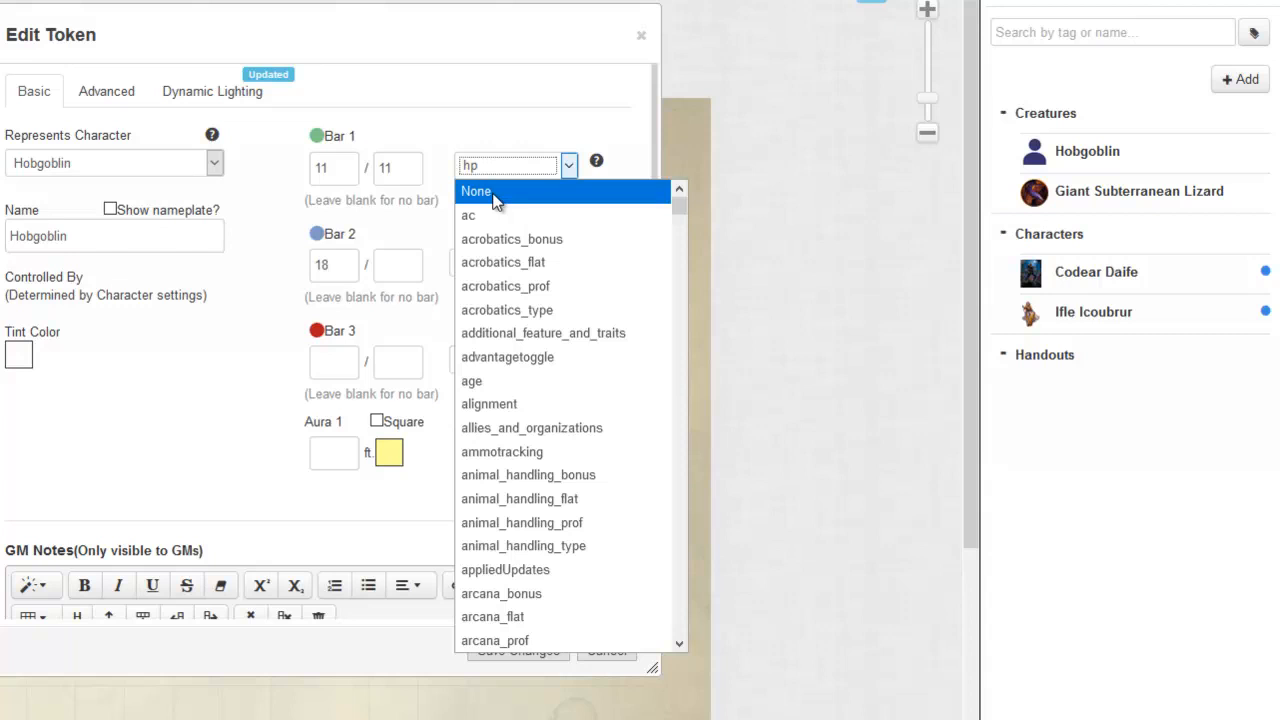
{"action": "left_click", "coordinate": [481, 84]}
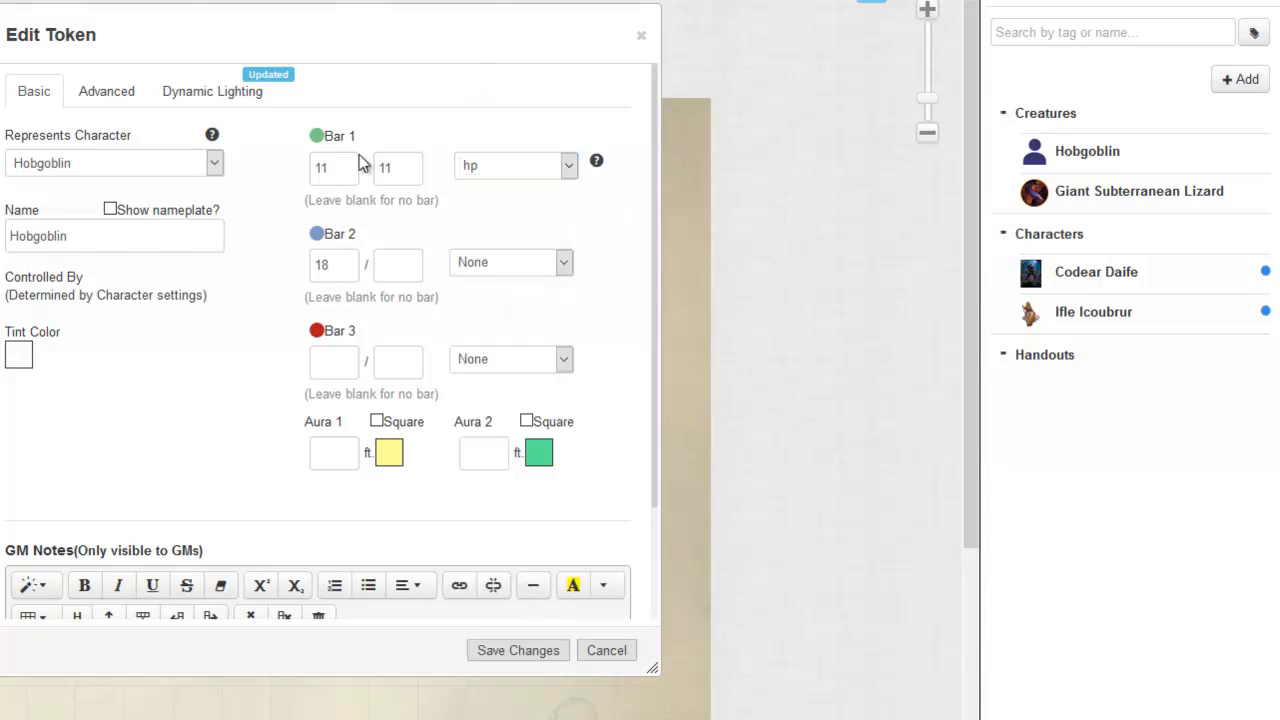
{"action": "left_click", "coordinate": [100, 93]}
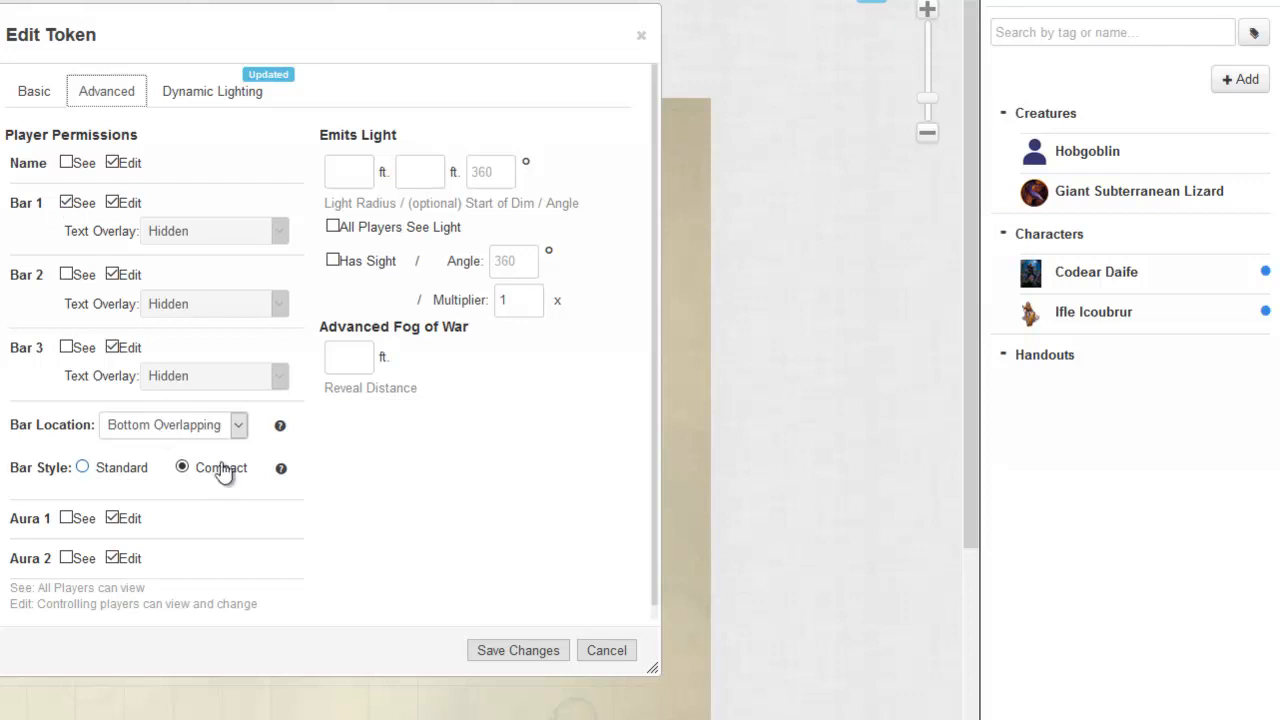
{"action": "left_click", "coordinate": [40, 93]}
{"action": "left_click", "coordinate": [526, 651]}
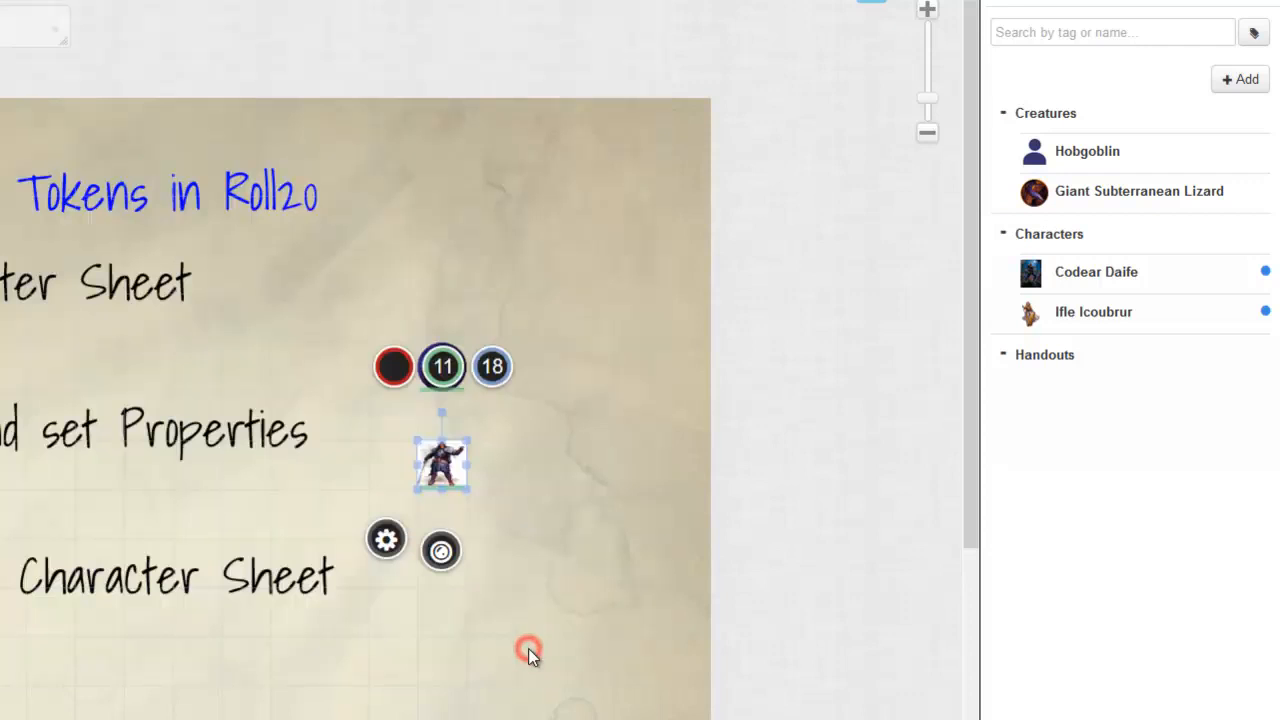
Step: Move the hobgoblin token near the map's right edge and assign it as the Hobgoblin character's default token, saving the character
{"action": "left_click_drag", "start_coordinate": [441, 458], "coordinate": [630, 314]}
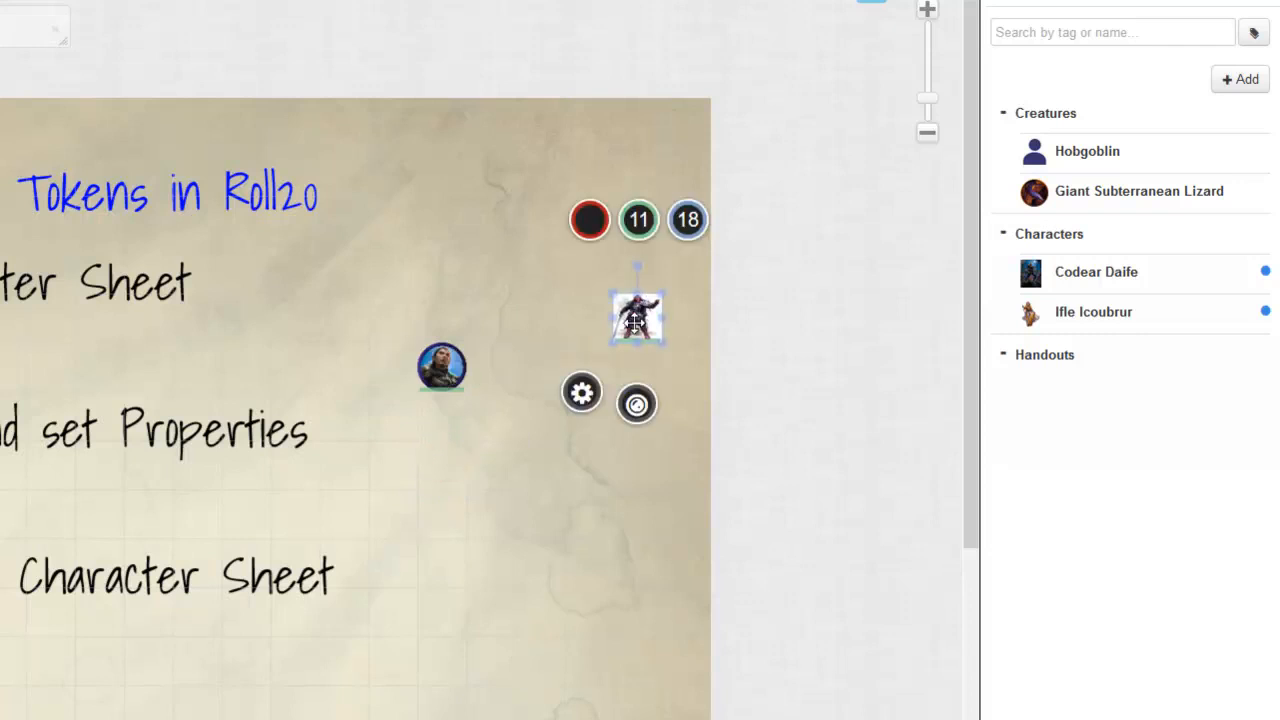
{"action": "double_click", "coordinate": [637, 318], "text": "shift"}
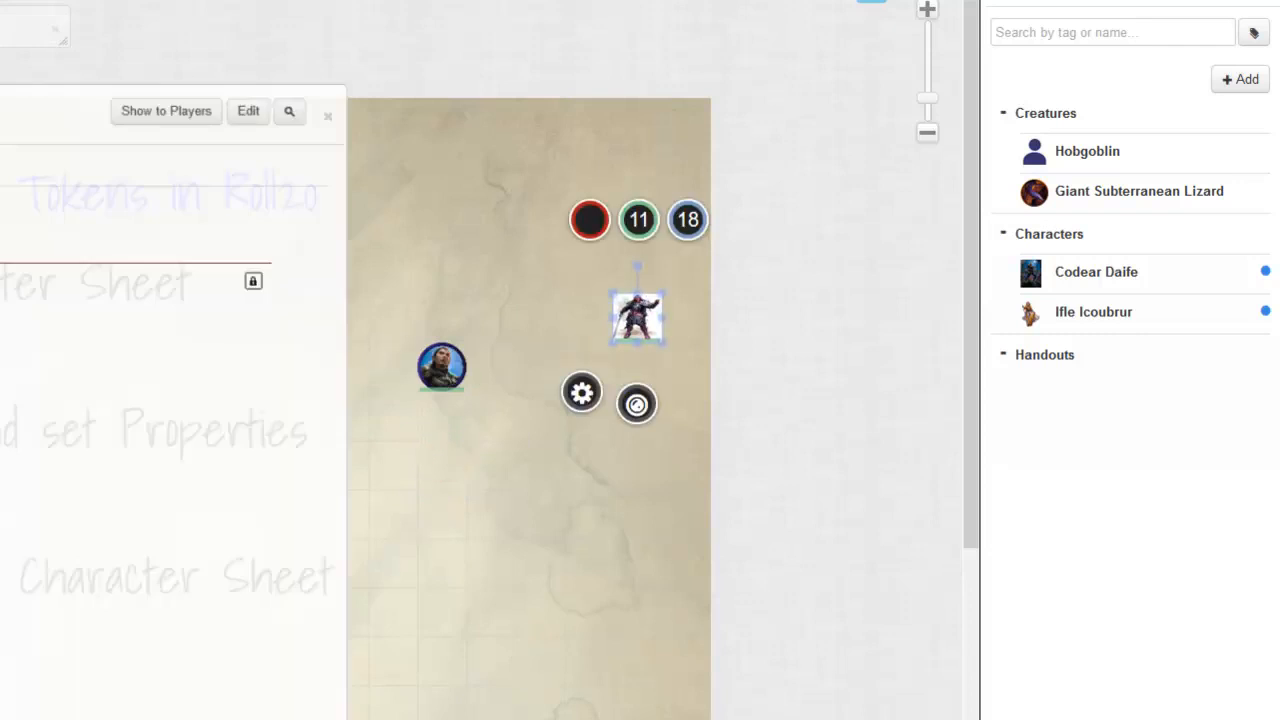
{"action": "left_click_drag", "start_coordinate": [0, 113], "coordinate": [73, 58]}
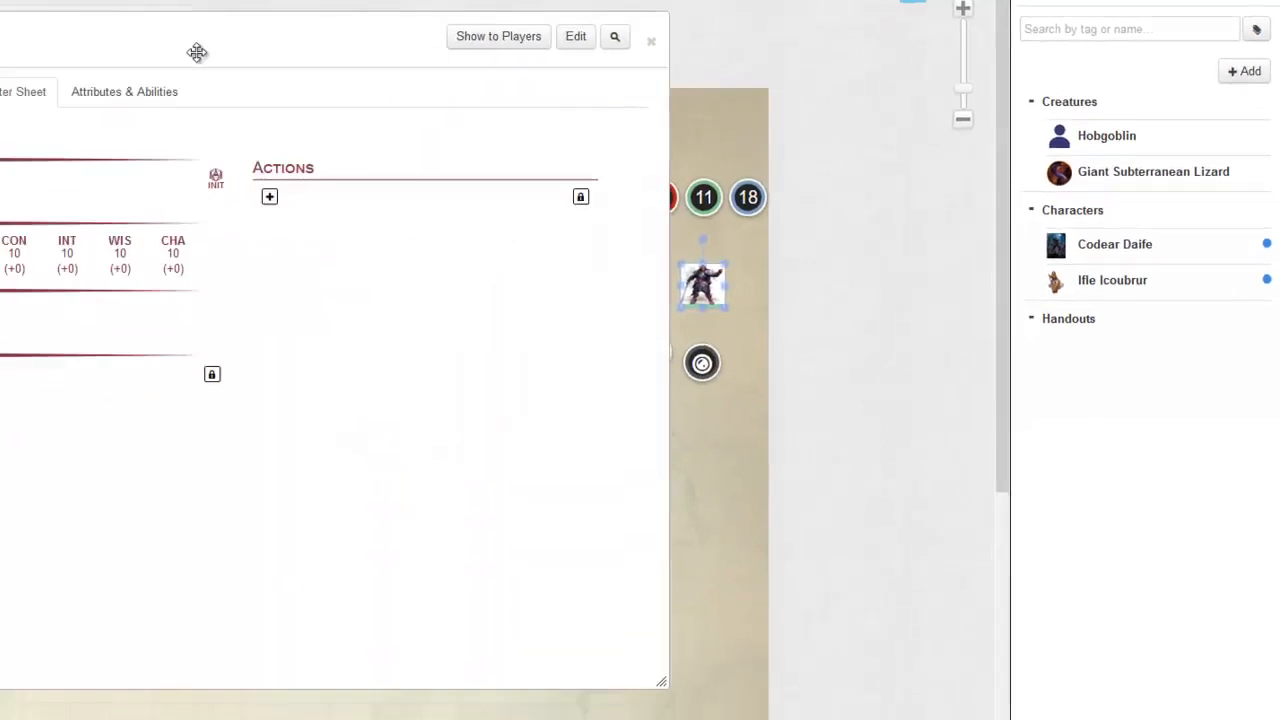
{"action": "mouse_move", "coordinate": [197, 52]}
{"action": "left_mouse_down"}
{"action": "mouse_move", "coordinate": [394, 103]}
{"action": "mouse_move", "coordinate": [139, 206]}
{"action": "mouse_move", "coordinate": [91, 163]}
{"action": "mouse_move", "coordinate": [176, 46]}
{"action": "left_mouse_up"}
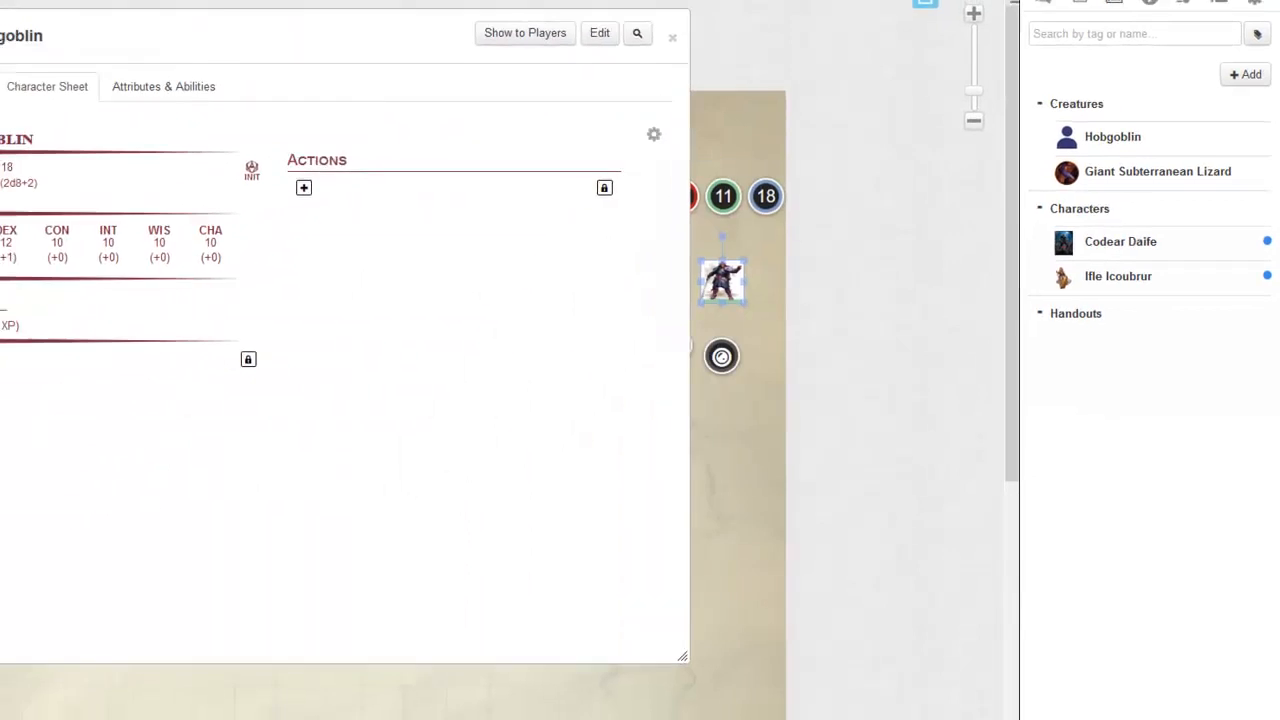
{"action": "left_click", "coordinate": [71, 110]}
{"action": "left_click", "coordinate": [597, 35]}
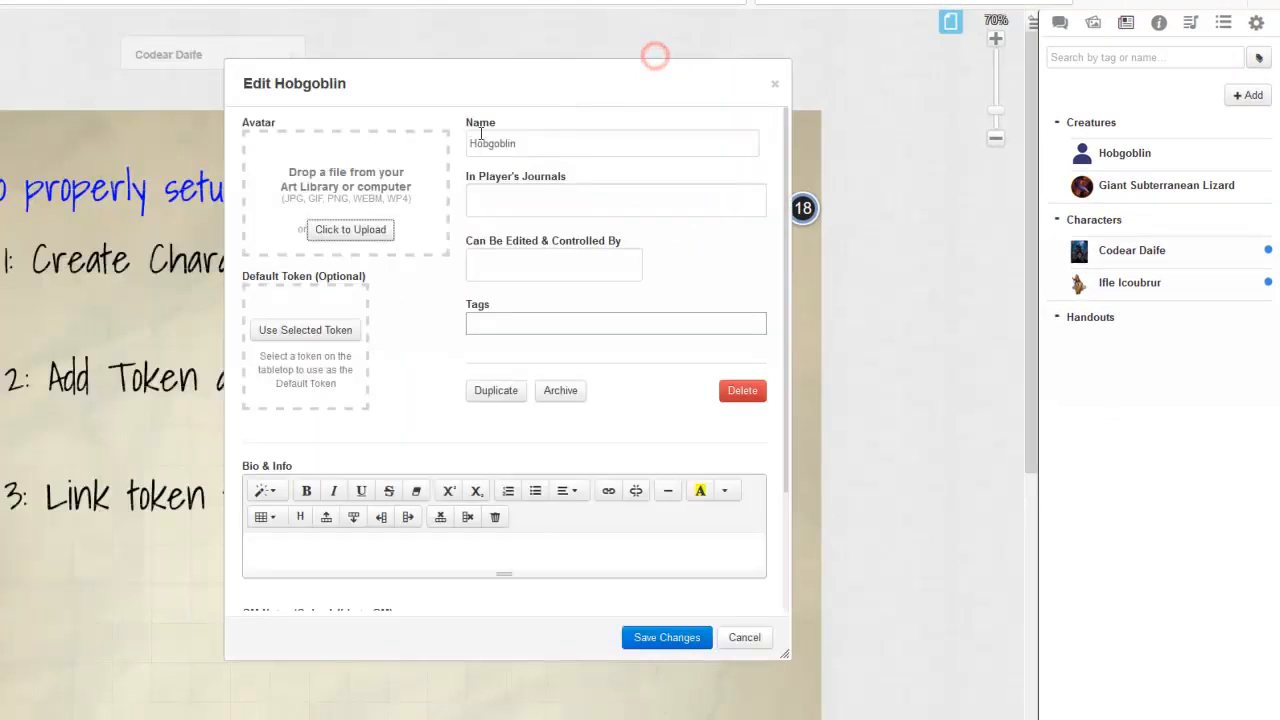
{"action": "left_click_drag", "start_coordinate": [543, 94], "coordinate": [361, 94]}
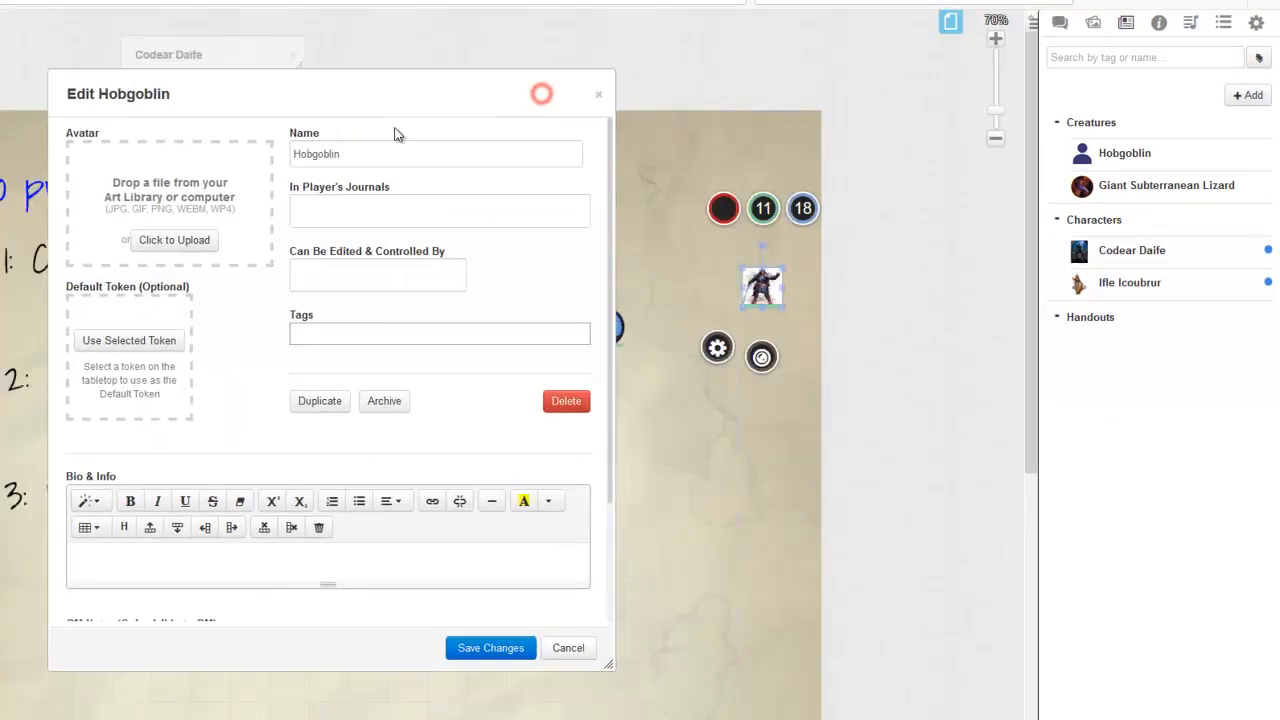
{"action": "left_click", "coordinate": [128, 340]}
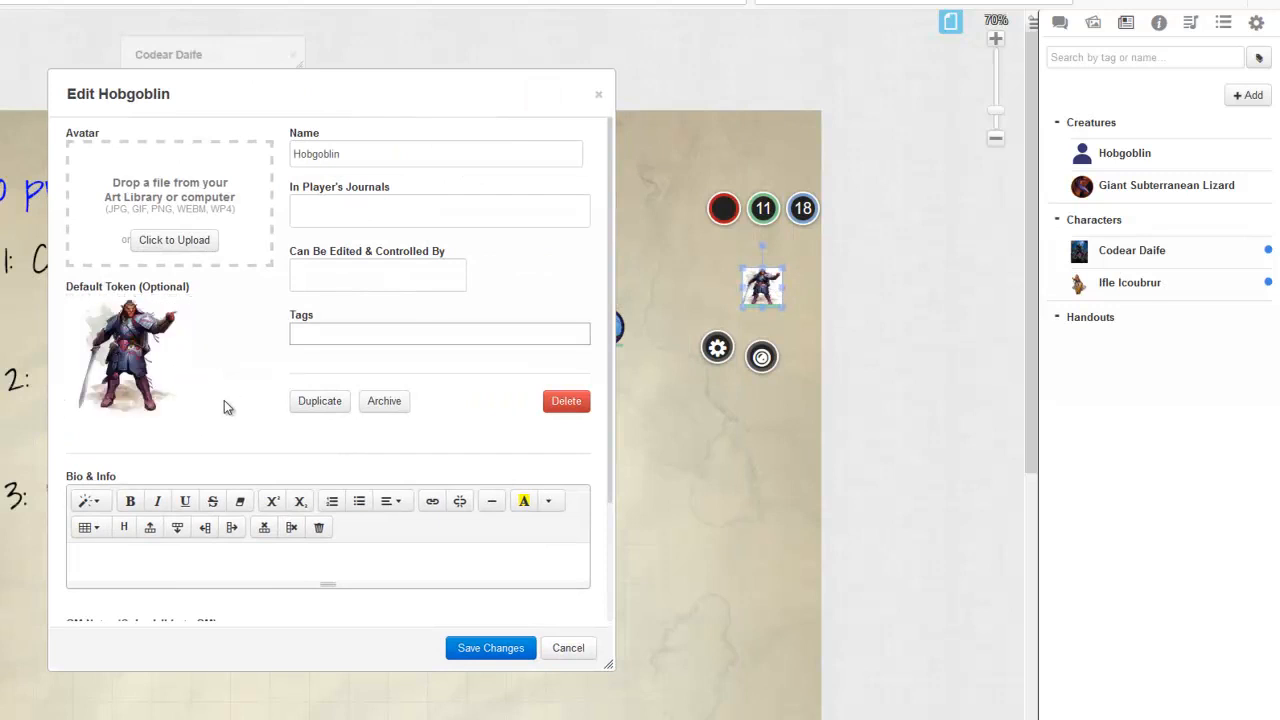
{"action": "left_click", "coordinate": [490, 648]}
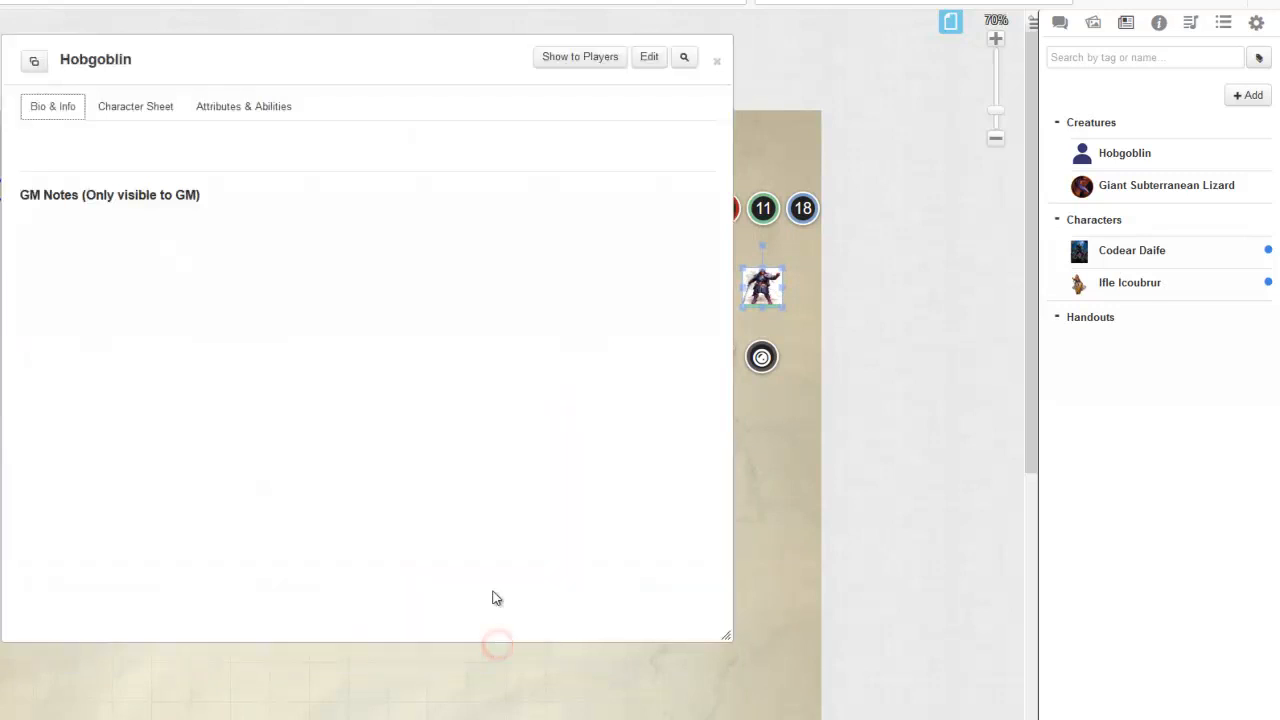
{"action": "key", "text": "Escape"}
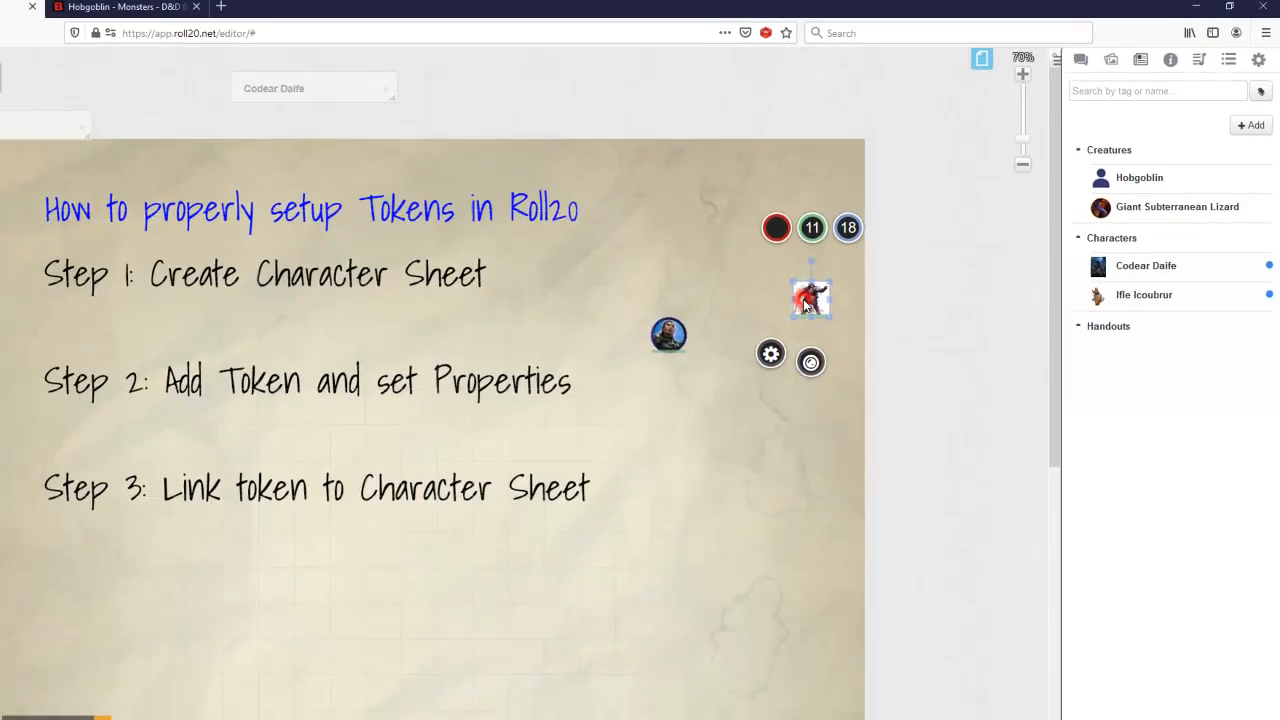
Step: Open the hobgoblin token's settings and move the dialog clear of the tokens on the map
{"action": "double_click", "coordinate": [805, 305]}
{"action": "left_click_drag", "start_coordinate": [566, 109], "coordinate": [195, 187]}
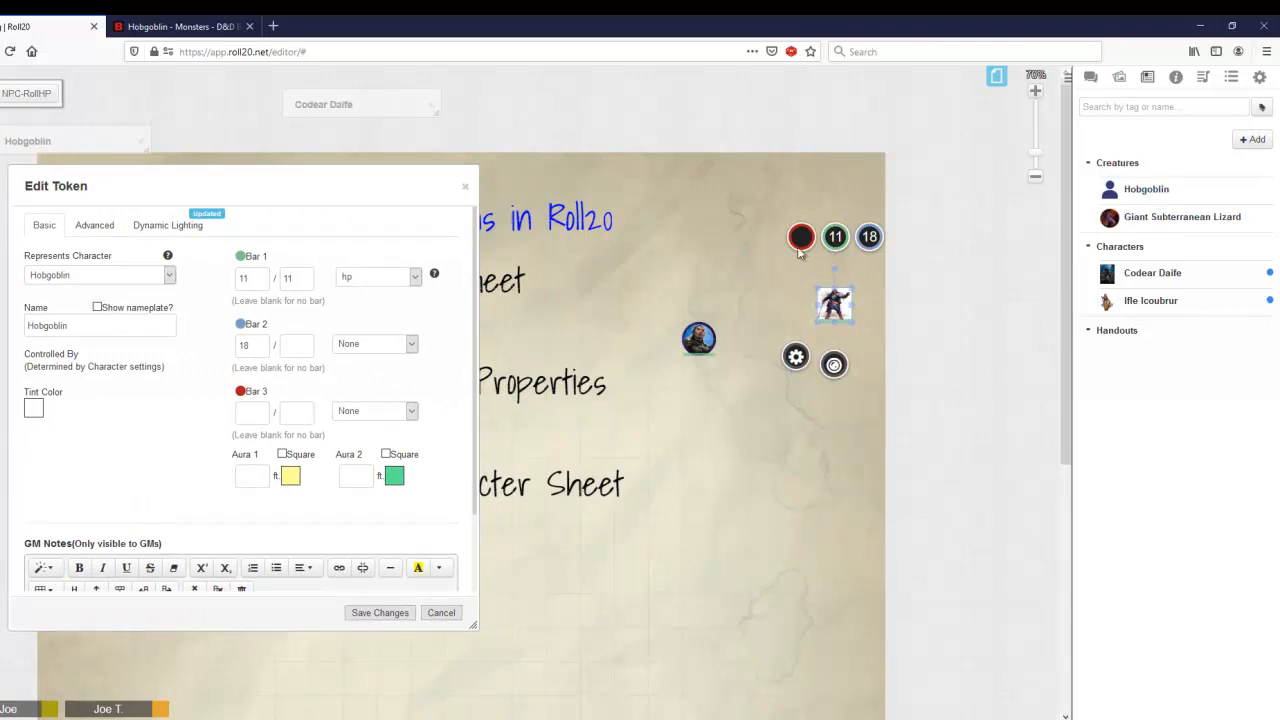
{"action": "left_click", "coordinate": [741, 260]}
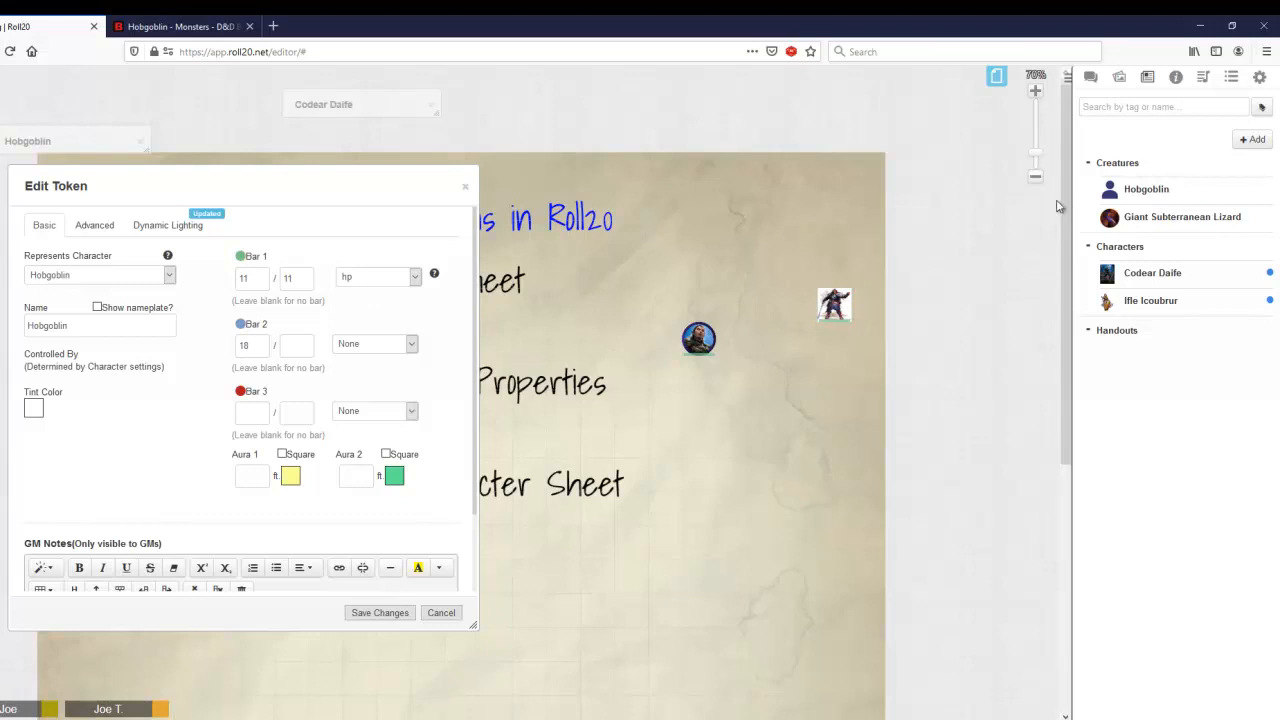
Step: Place two more Hobgoblin tokens from the journal on the map and inspect each hobgoblin token's bars
{"action": "left_click_drag", "start_coordinate": [1132, 189], "coordinate": [810, 232]}
{"action": "left_click_drag", "start_coordinate": [1148, 190], "coordinate": [737, 221]}
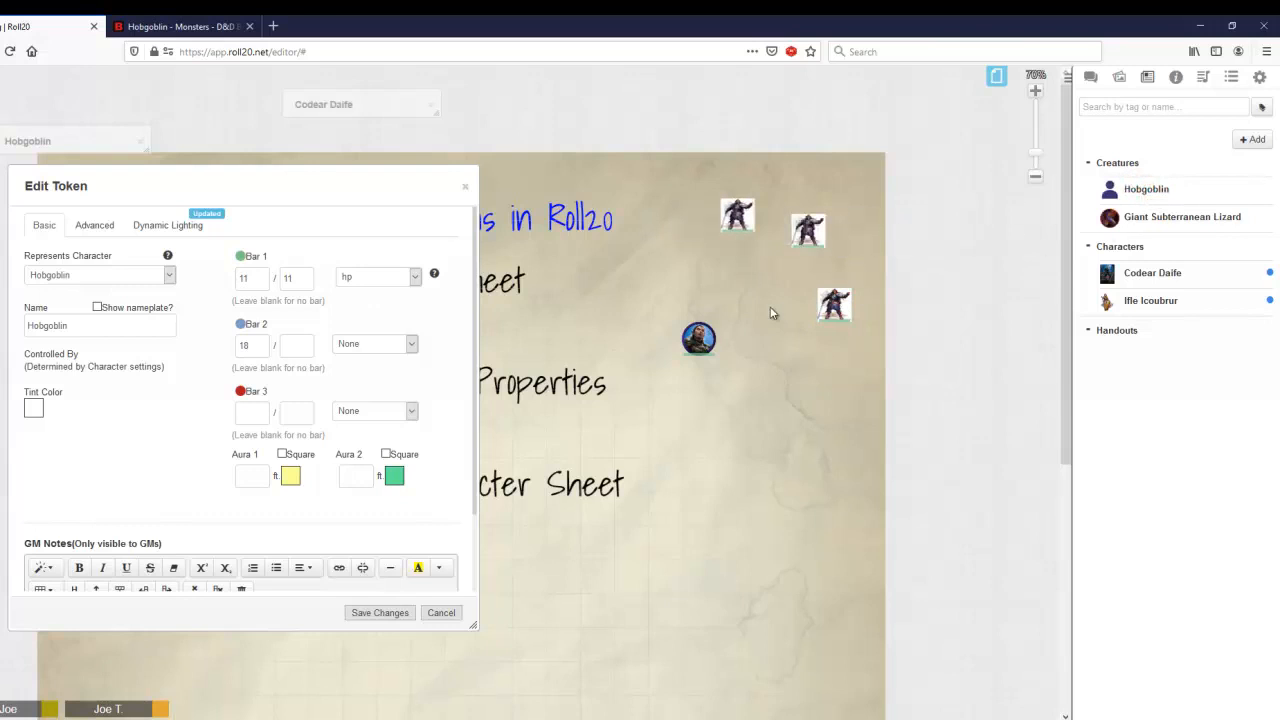
{"action": "left_click", "coordinate": [728, 212]}
{"action": "left_click", "coordinate": [811, 230]}
{"action": "left_click", "coordinate": [841, 316]}
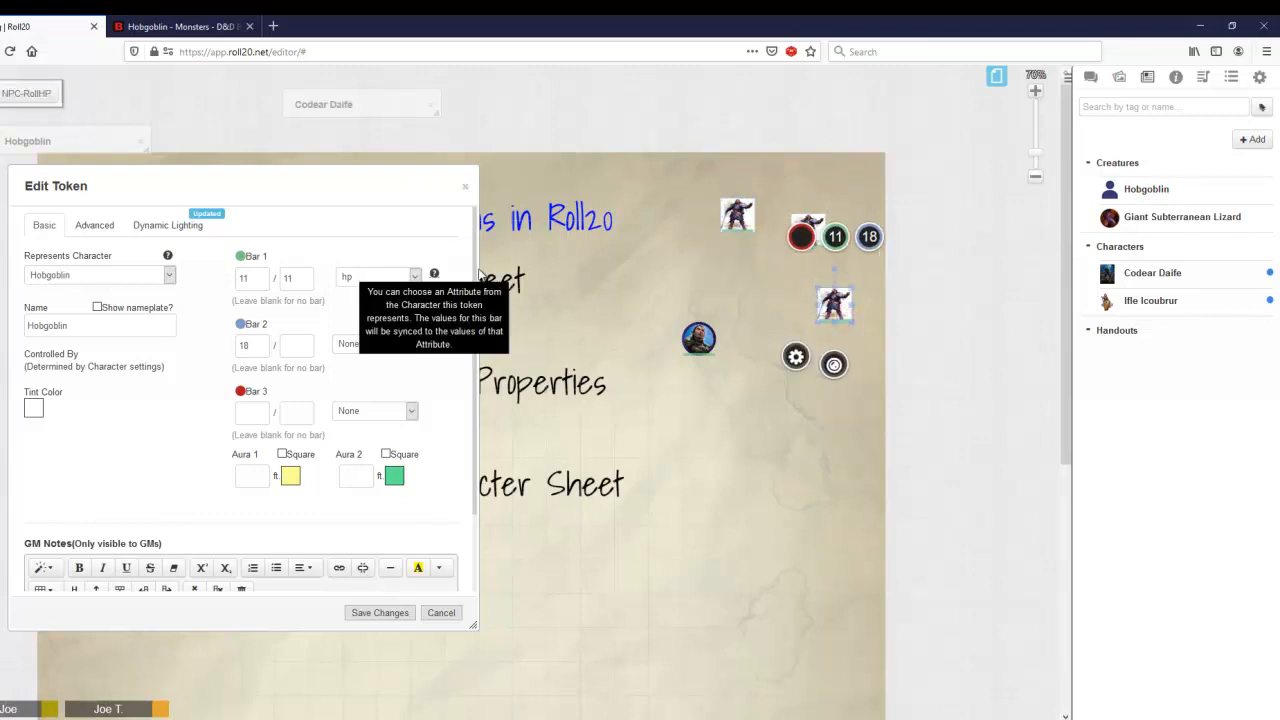
Step: Subtract 5 from the original hobgoblin token's Bar 1 and check the bars of the other two hobgoblin tokens
{"action": "left_click", "coordinate": [835, 237]}
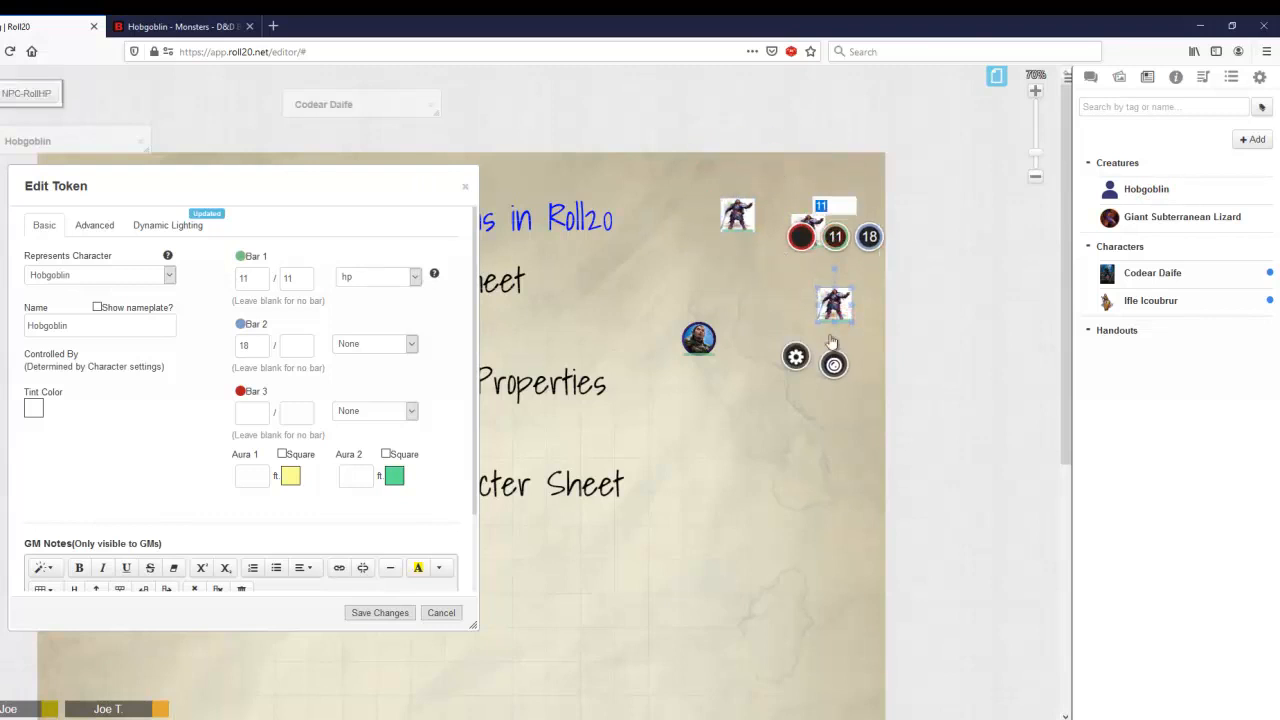
{"action": "type", "text": "-5"}
{"action": "key", "text": "Return"}
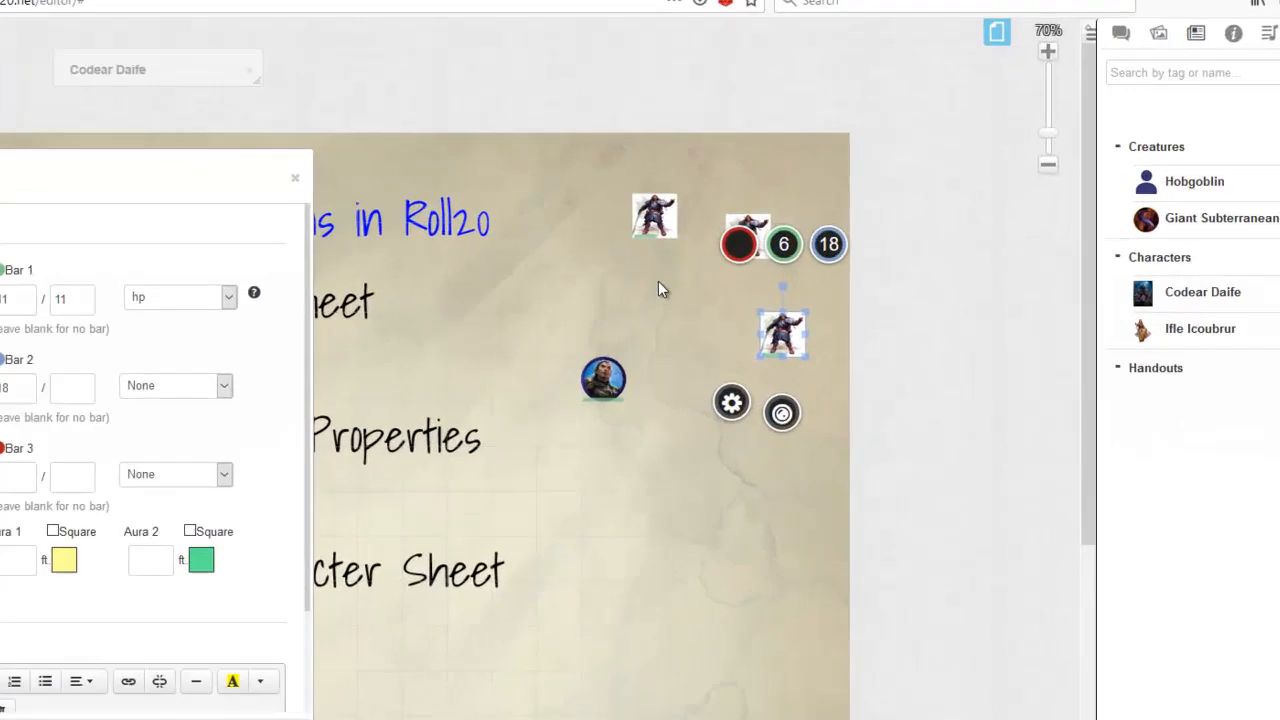
{"action": "left_click", "coordinate": [741, 267]}
{"action": "left_click", "coordinate": [648, 245]}
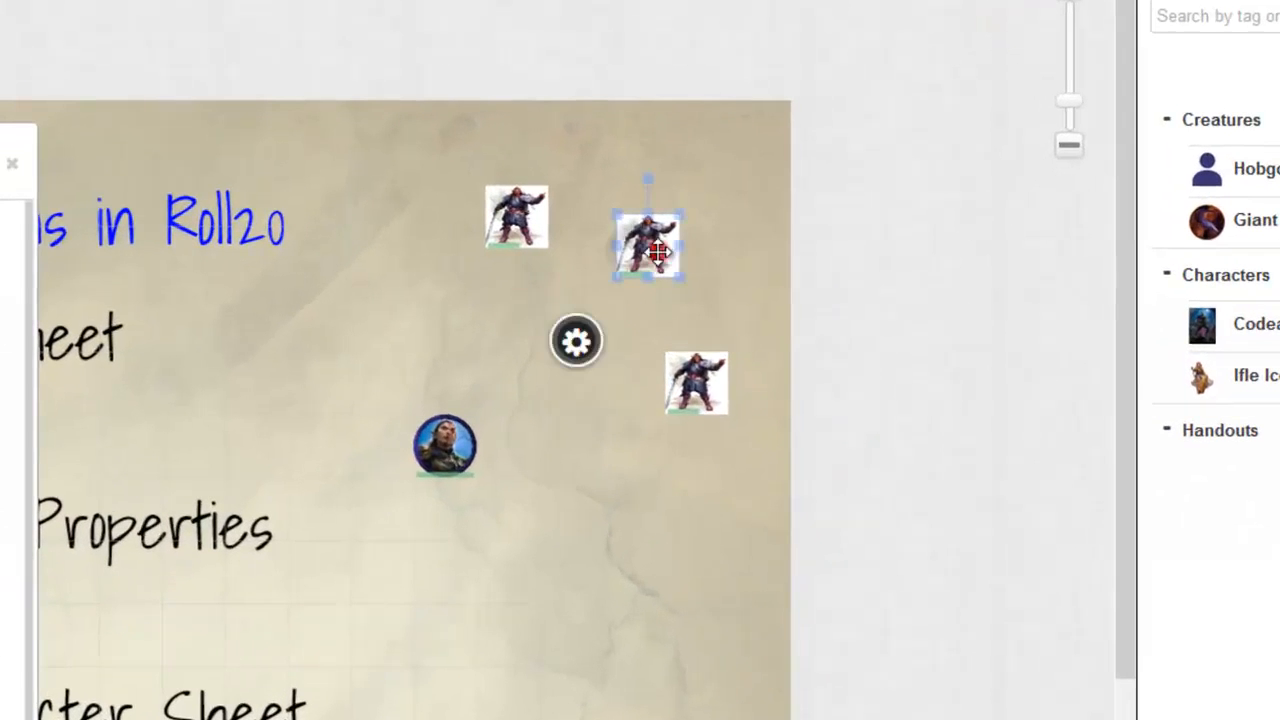
{"action": "left_click", "coordinate": [516, 216]}
{"action": "left_click", "coordinate": [564, 442]}
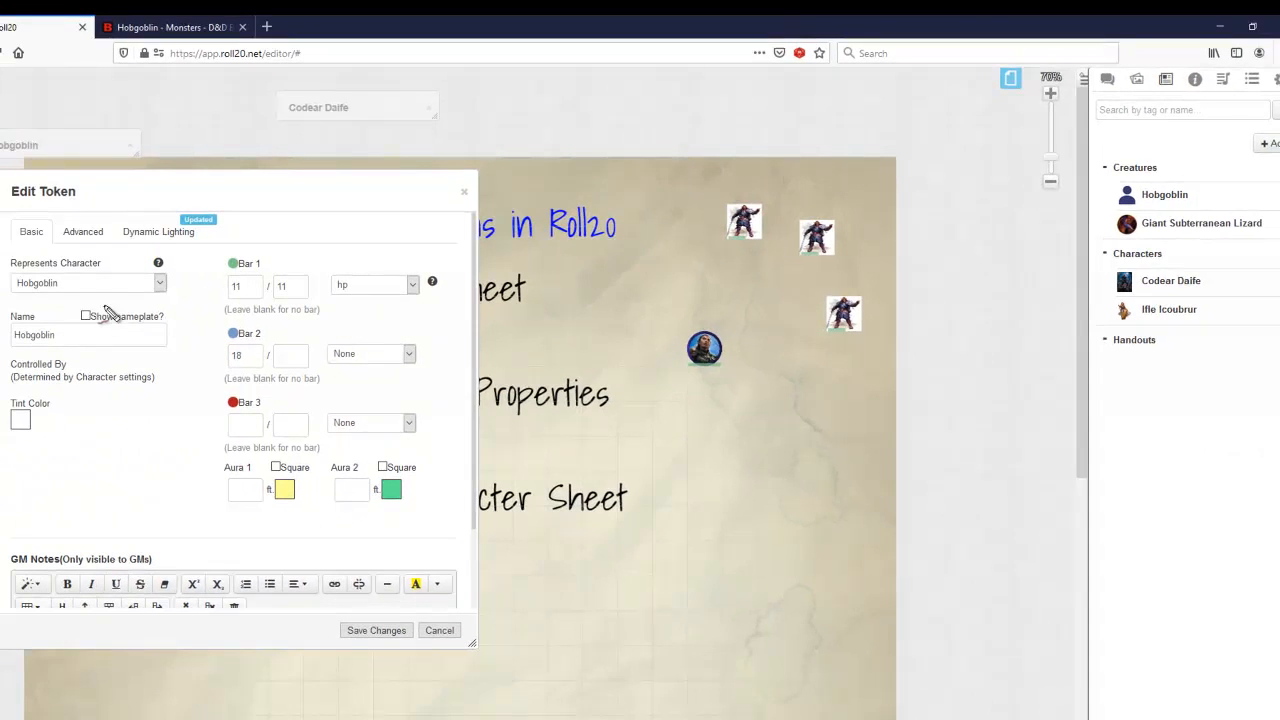
{"action": "mouse_move", "coordinate": [30, 308]}
{"action": "left_mouse_down"}
{"action": "mouse_move", "coordinate": [158, 298]}
{"action": "mouse_move", "coordinate": [30, 255]}
{"action": "mouse_move", "coordinate": [100, 303]}
{"action": "left_mouse_up"}
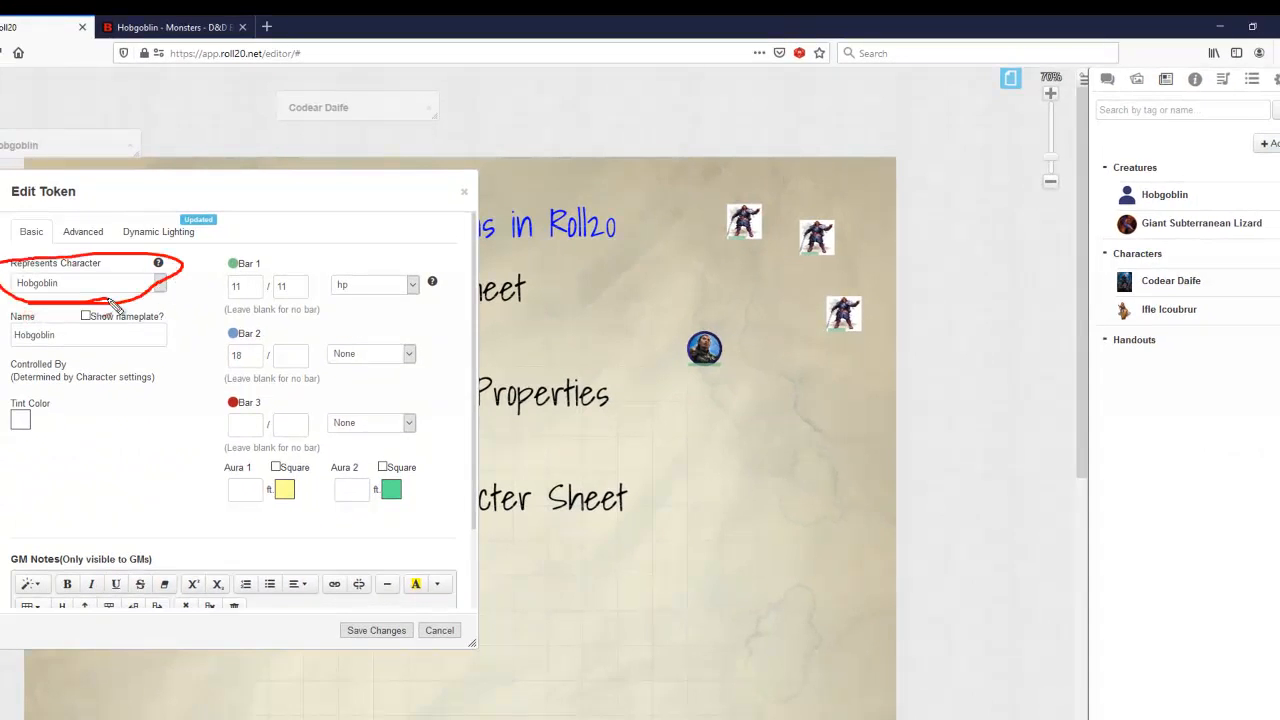
{"action": "mouse_move", "coordinate": [338, 314]}
{"action": "left_mouse_down"}
{"action": "mouse_move", "coordinate": [420, 277]}
{"action": "mouse_move", "coordinate": [925, 205]}
{"action": "mouse_move", "coordinate": [1160, 196]}
{"action": "mouse_move", "coordinate": [1118, 208]}
{"action": "mouse_move", "coordinate": [1222, 226]}
{"action": "left_mouse_up"}
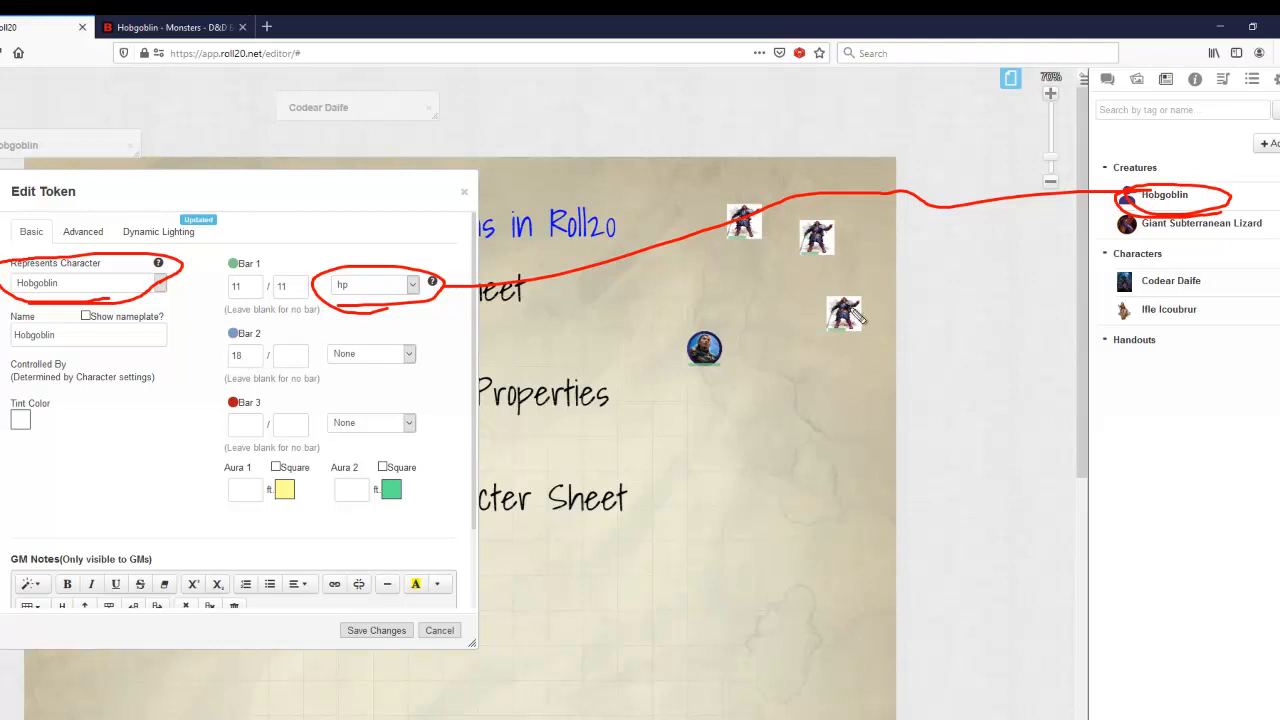
{"action": "key", "text": "Escape"}
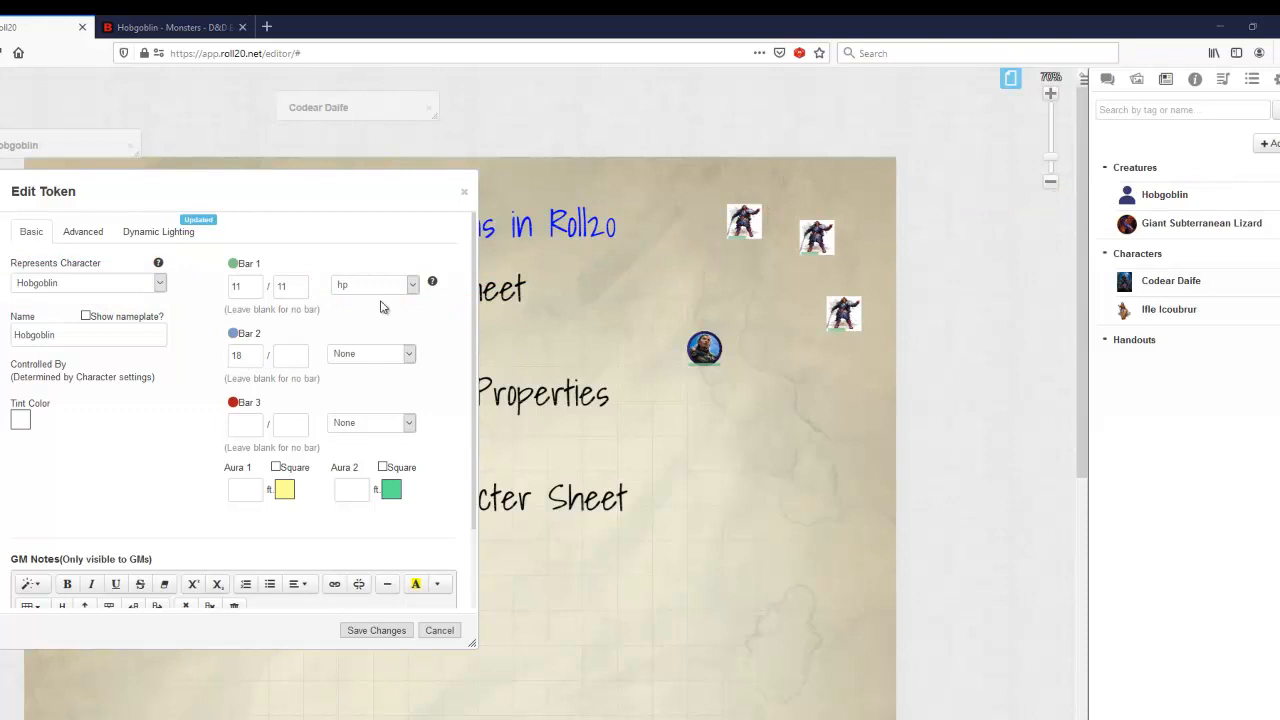
Step: Set Bar 1's linked attribute to None, save the token, and reopen its settings to check the bar values
{"action": "left_click", "coordinate": [410, 286]}
{"action": "scroll", "coordinate": [392, 331], "scroll_direction": "up", "scroll_amount": 10}
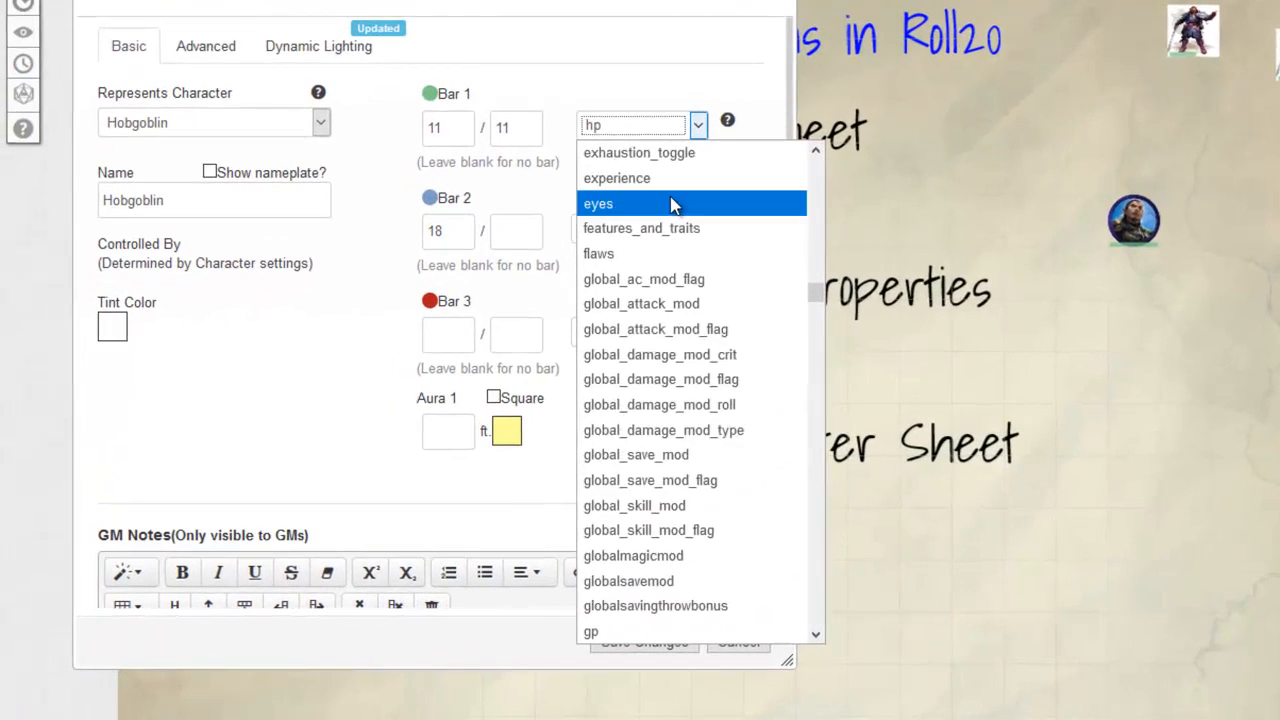
{"action": "scroll", "coordinate": [670, 196], "scroll_direction": "up", "scroll_amount": 15}
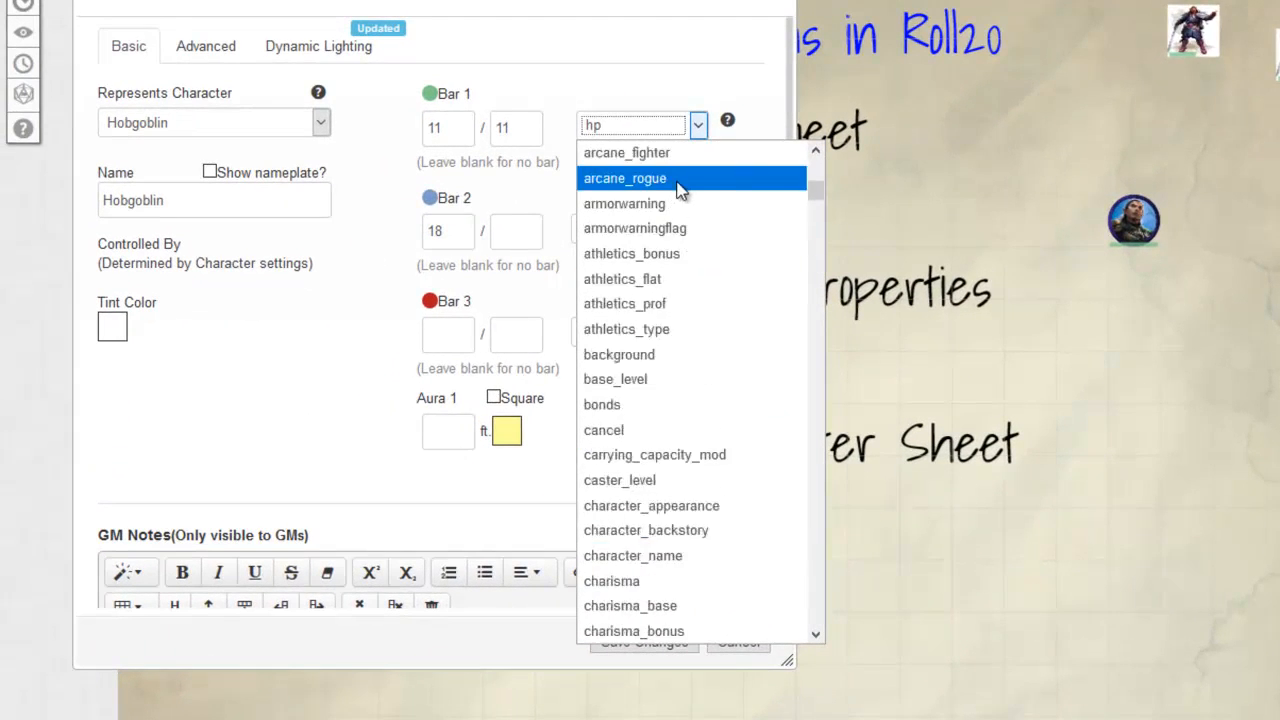
{"action": "left_click", "coordinate": [625, 153]}
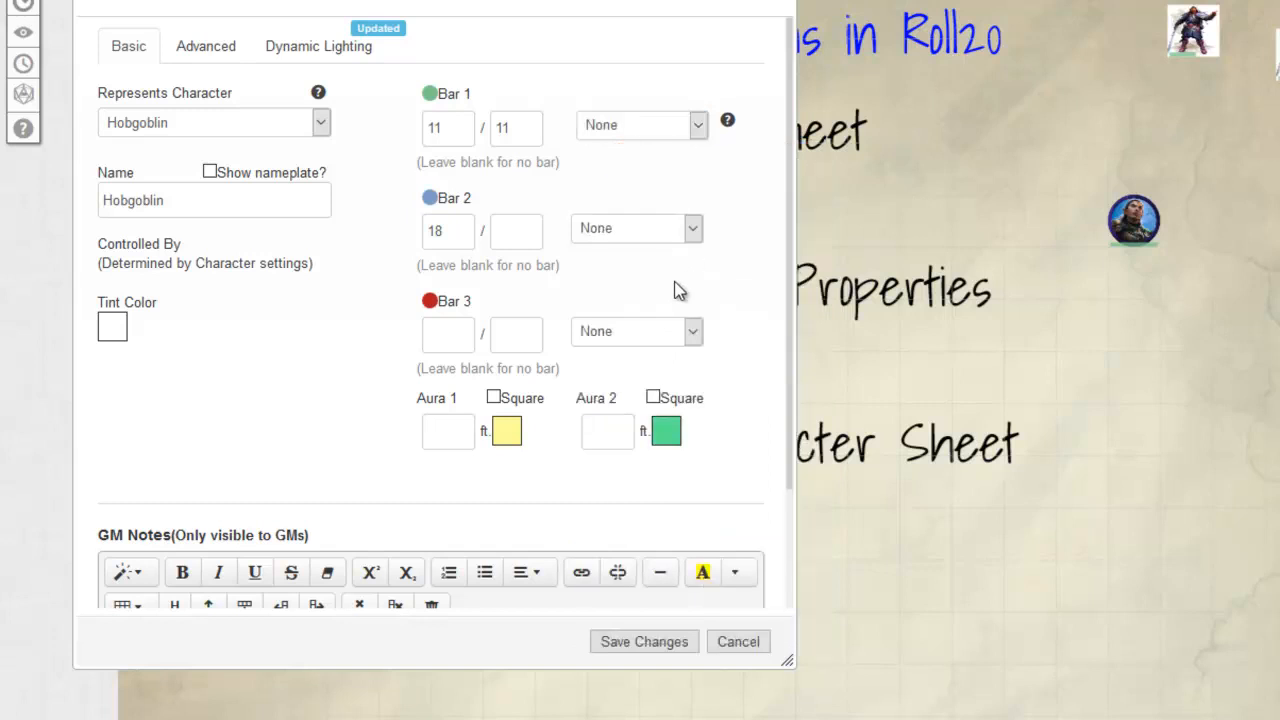
{"action": "left_click", "coordinate": [673, 636]}
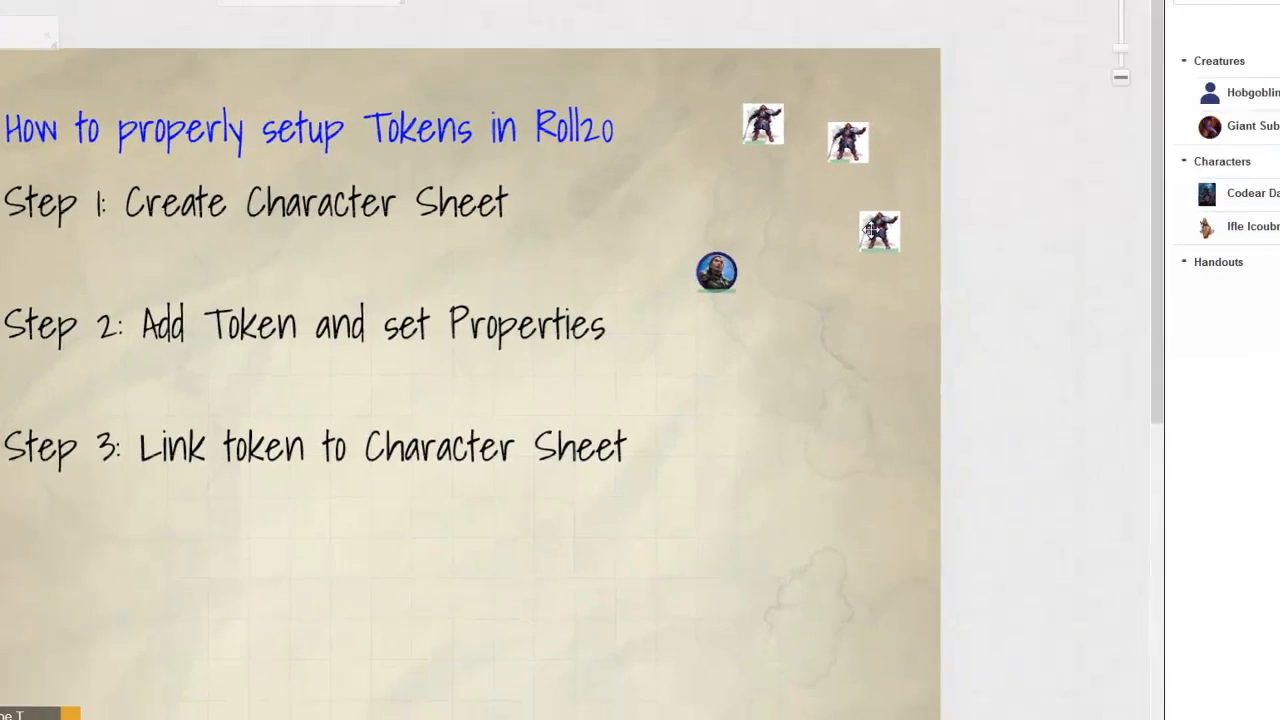
{"action": "double_click", "coordinate": [1272, 174]}
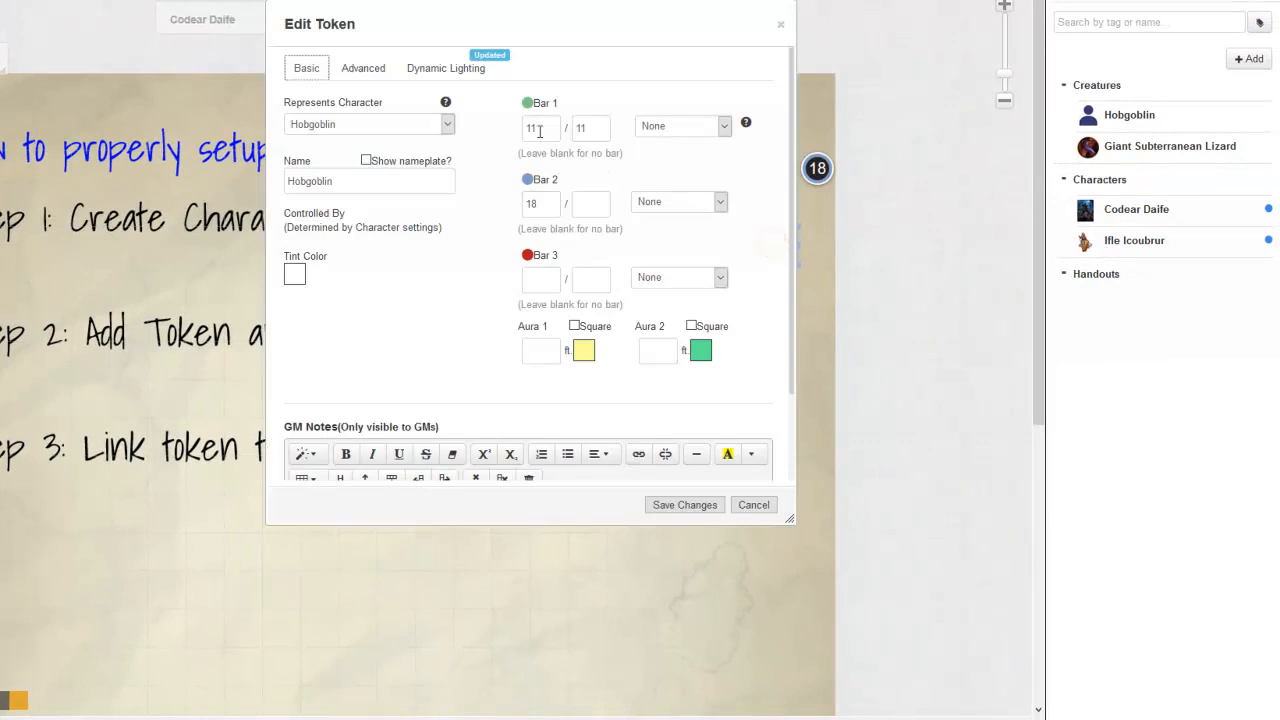
{"action": "left_click", "coordinate": [685, 505]}
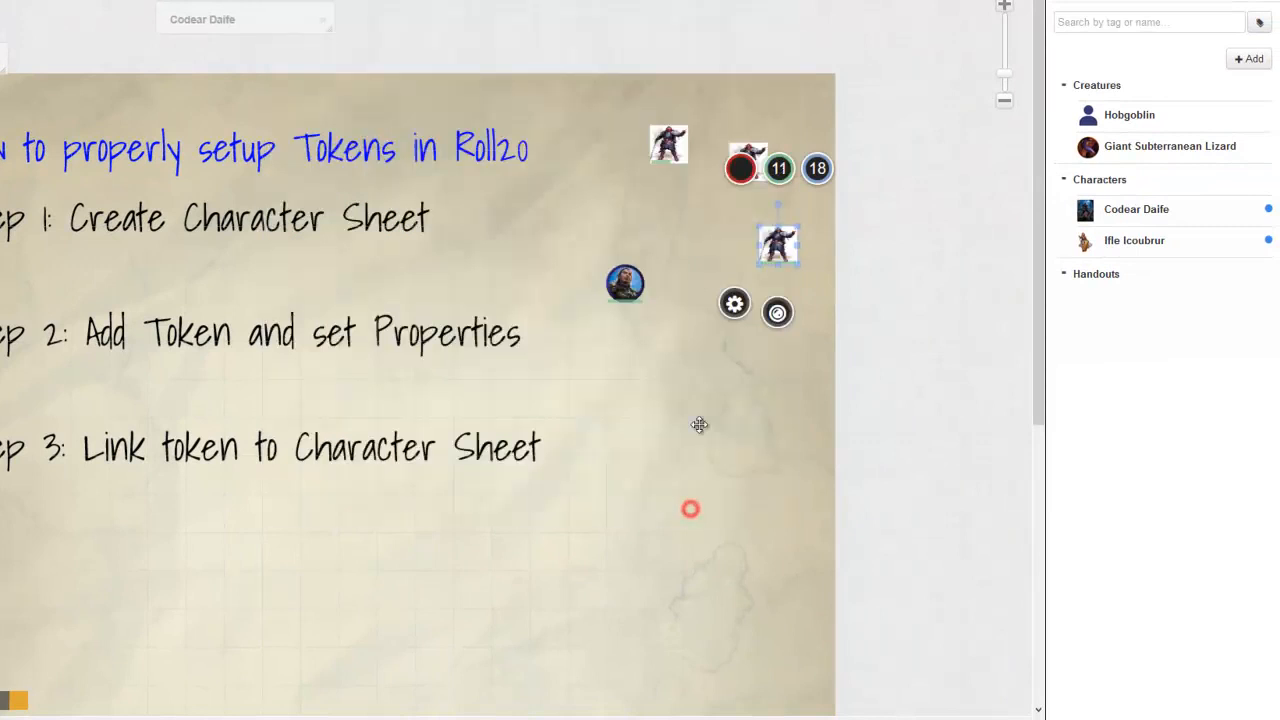
Step: Delete the two extra hobgoblin tokens above the original one
{"action": "left_click", "coordinate": [652, 148]}
{"action": "left_click_drag", "start_coordinate": [613, 114], "coordinate": [785, 205]}
{"action": "key", "text": "Delete"}
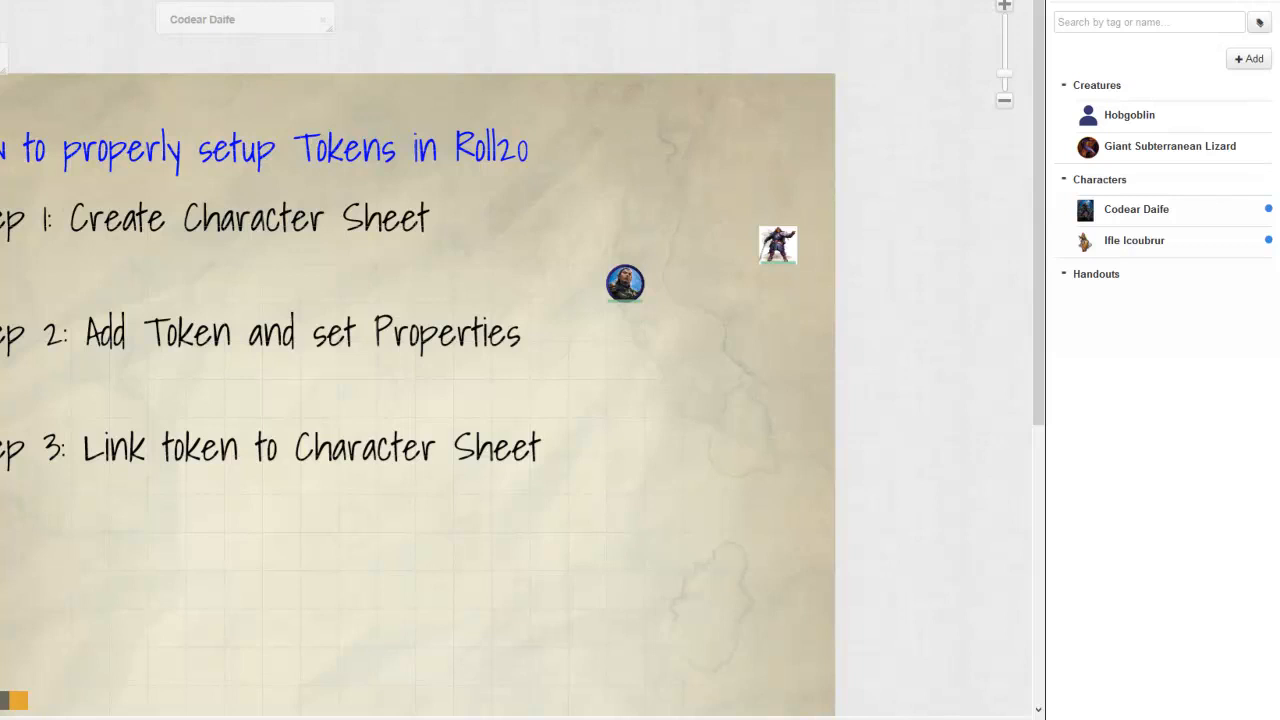
Step: Replace the Hobgoblin character's default token with the updated hobgoblin token, save, and minimize the character sheet
{"action": "double_click", "coordinate": [3, 58]}
{"action": "left_click", "coordinate": [782, 241]}
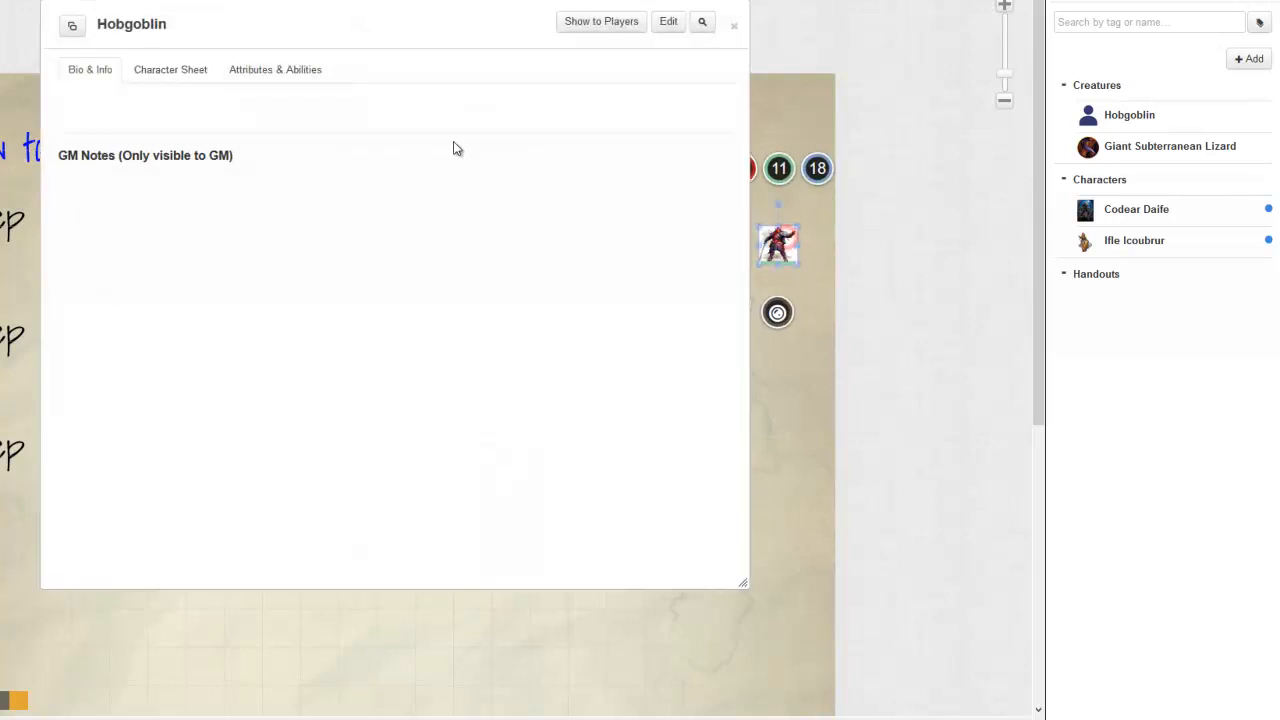
{"action": "left_click", "coordinate": [670, 21]}
{"action": "left_click", "coordinate": [377, 256]}
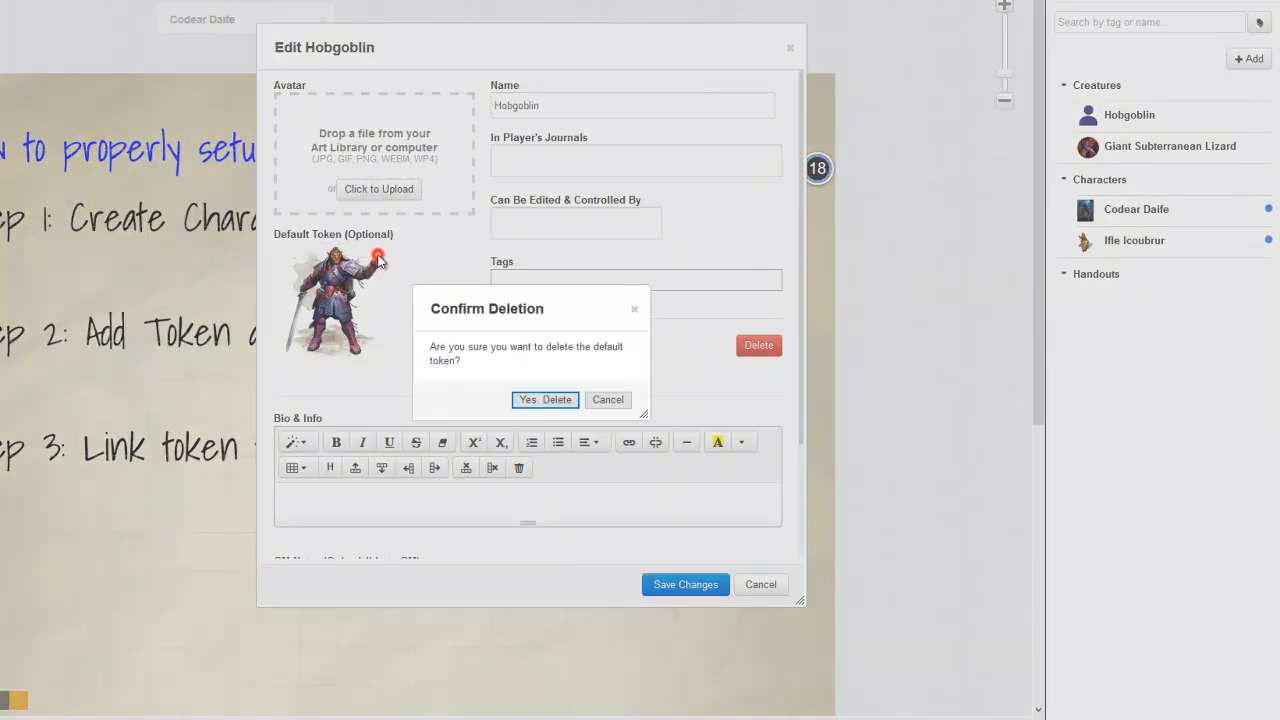
{"action": "left_click", "coordinate": [536, 397]}
{"action": "left_click", "coordinate": [336, 287]}
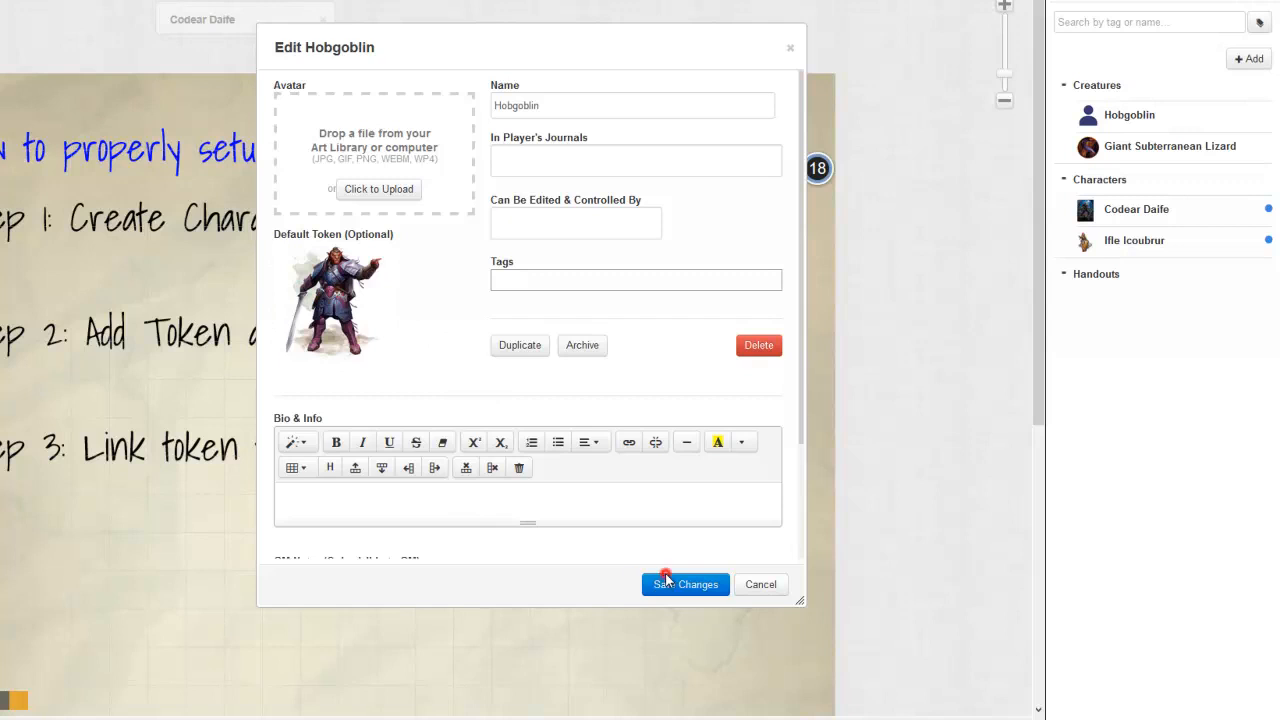
{"action": "left_click", "coordinate": [666, 578]}
{"action": "double_click", "coordinate": [286, 23]}
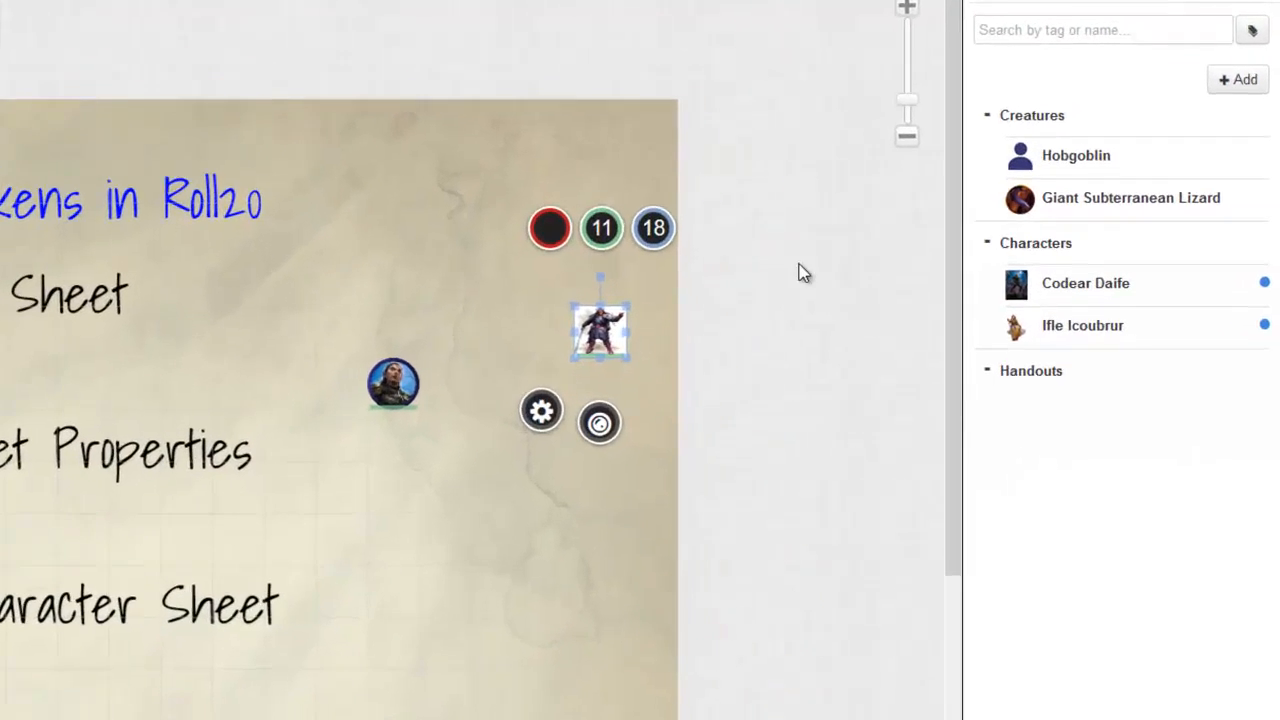
{"action": "left_click", "coordinate": [911, 202]}
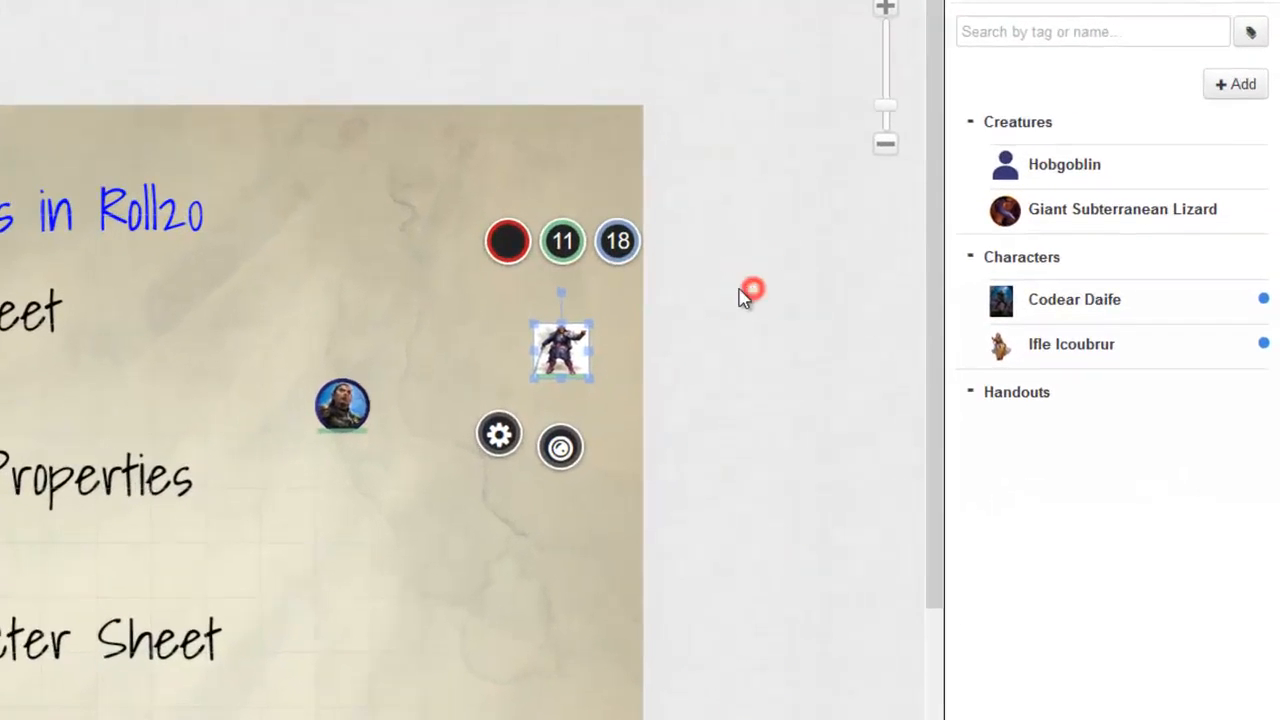
Step: Place two more Hobgoblin tokens from the journal onto the map above the original one
{"action": "left_click", "coordinate": [470, 378]}
{"action": "left_click", "coordinate": [1058, 166]}
{"action": "left_click_drag", "start_coordinate": [1060, 170], "coordinate": [557, 278]}
{"action": "left_click_drag", "start_coordinate": [1068, 172], "coordinate": [584, 204]}
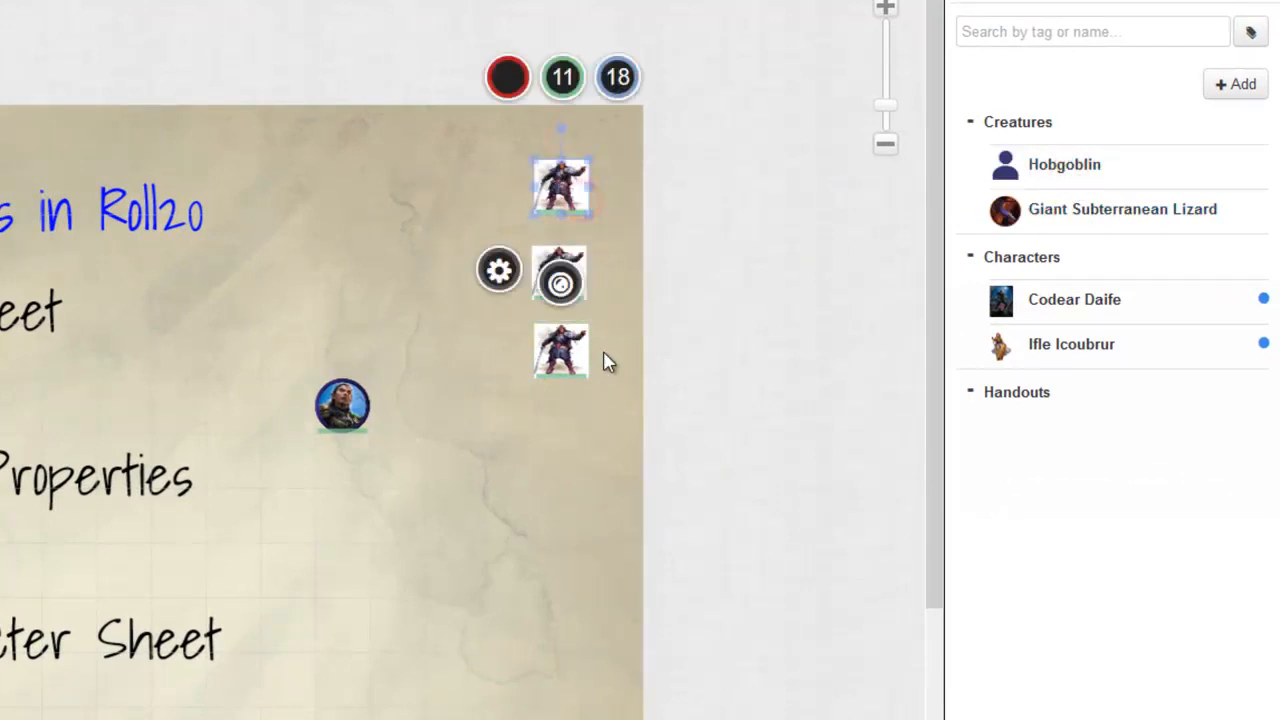
Step: Subtract 5 from Bar 1 of the lowest of the three hobgoblin tokens
{"action": "left_click", "coordinate": [592, 456]}
{"action": "left_click", "coordinate": [566, 349]}
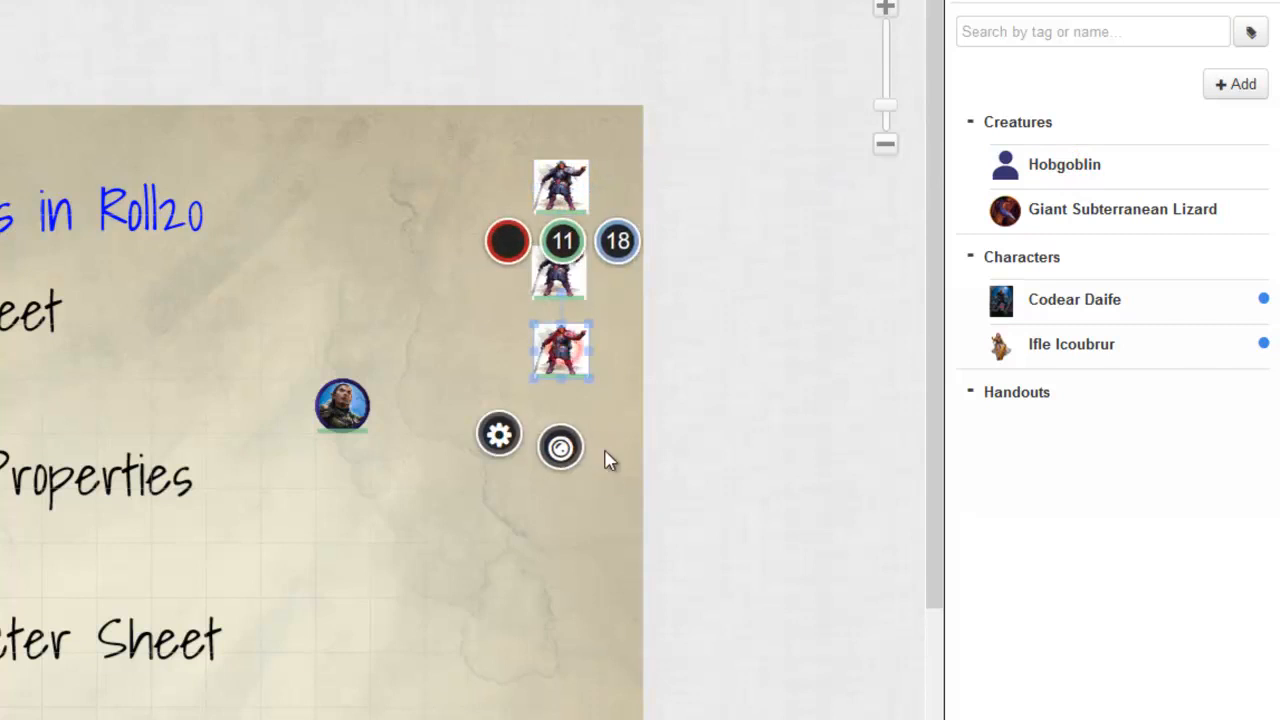
{"action": "left_click", "coordinate": [567, 245]}
{"action": "type", "text": "-5"}
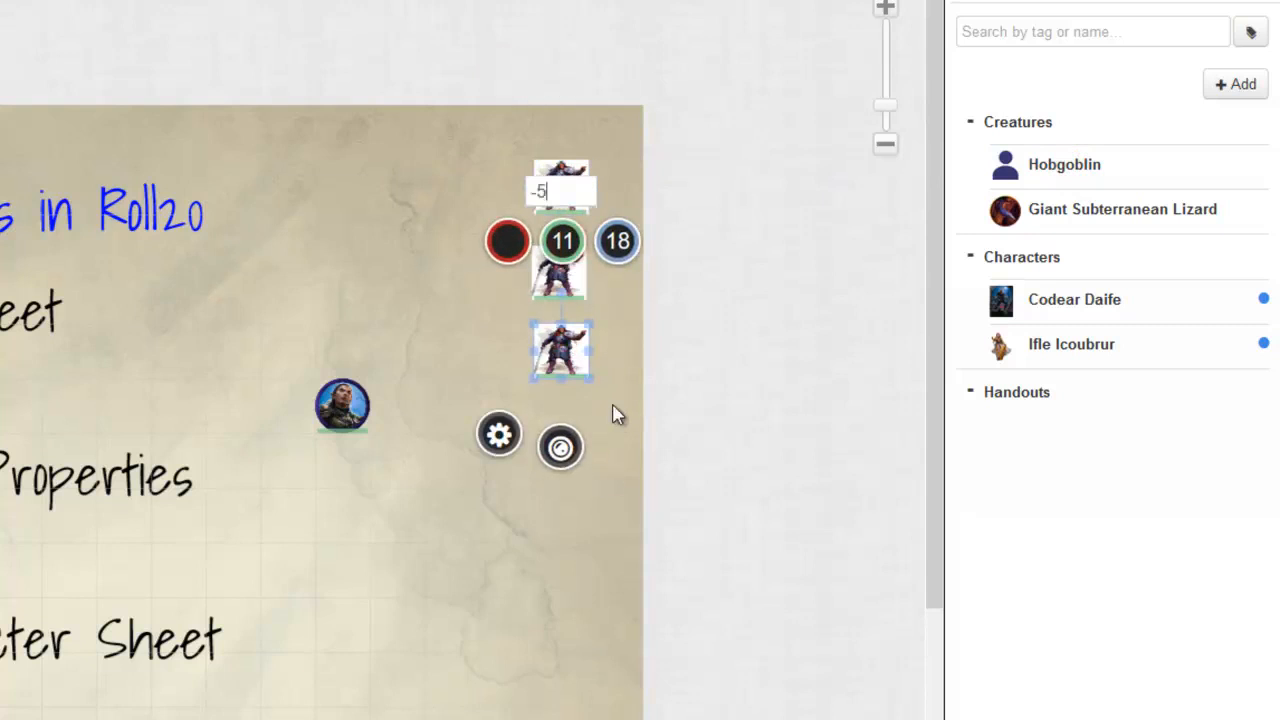
{"action": "key", "text": "Return"}
{"action": "left_click", "coordinate": [617, 446]}
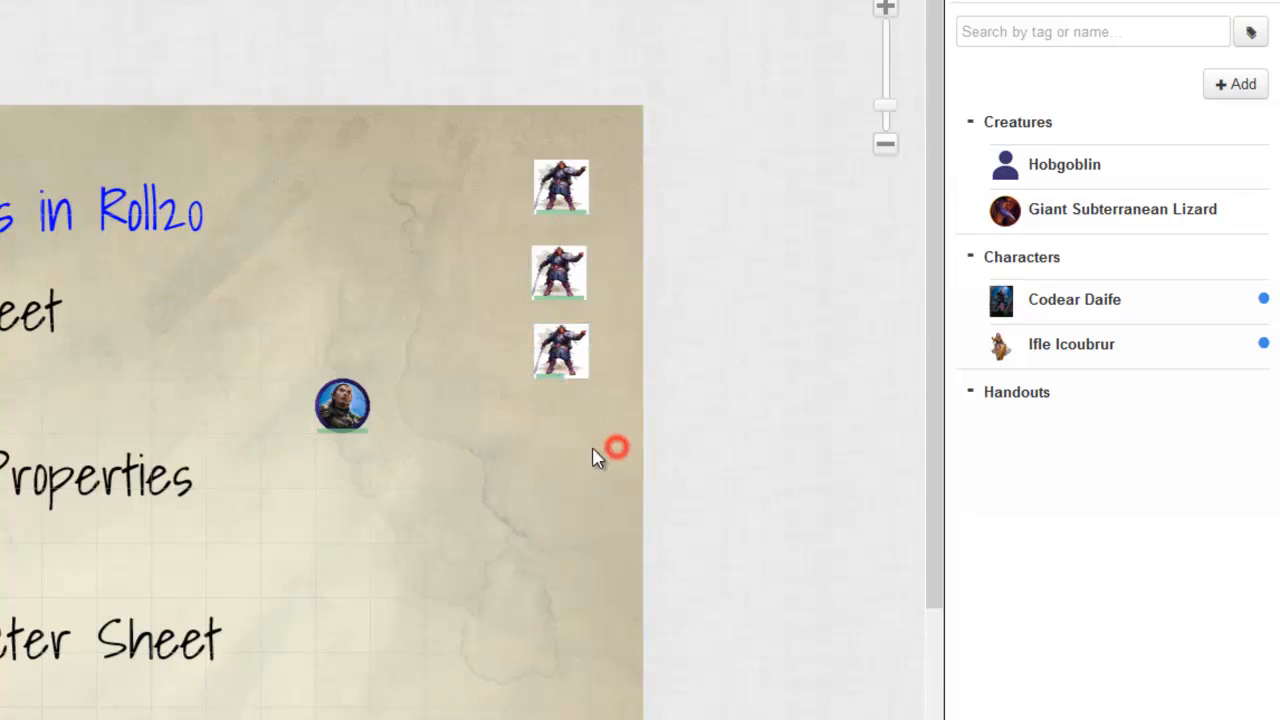
Step: Check the bar values of the middle and upper hobgoblin tokens
{"action": "left_click", "coordinate": [561, 256]}
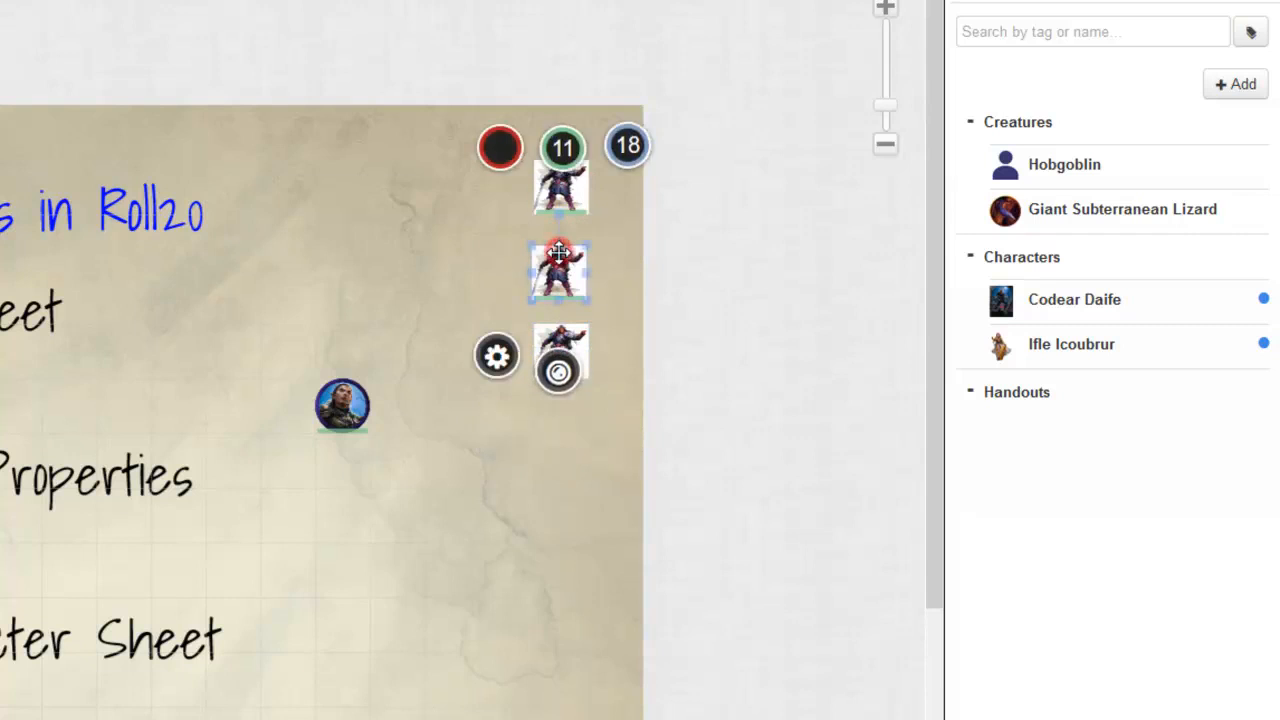
{"action": "left_click", "coordinate": [454, 242]}
{"action": "left_click", "coordinate": [581, 197]}
{"action": "left_click", "coordinate": [677, 318]}
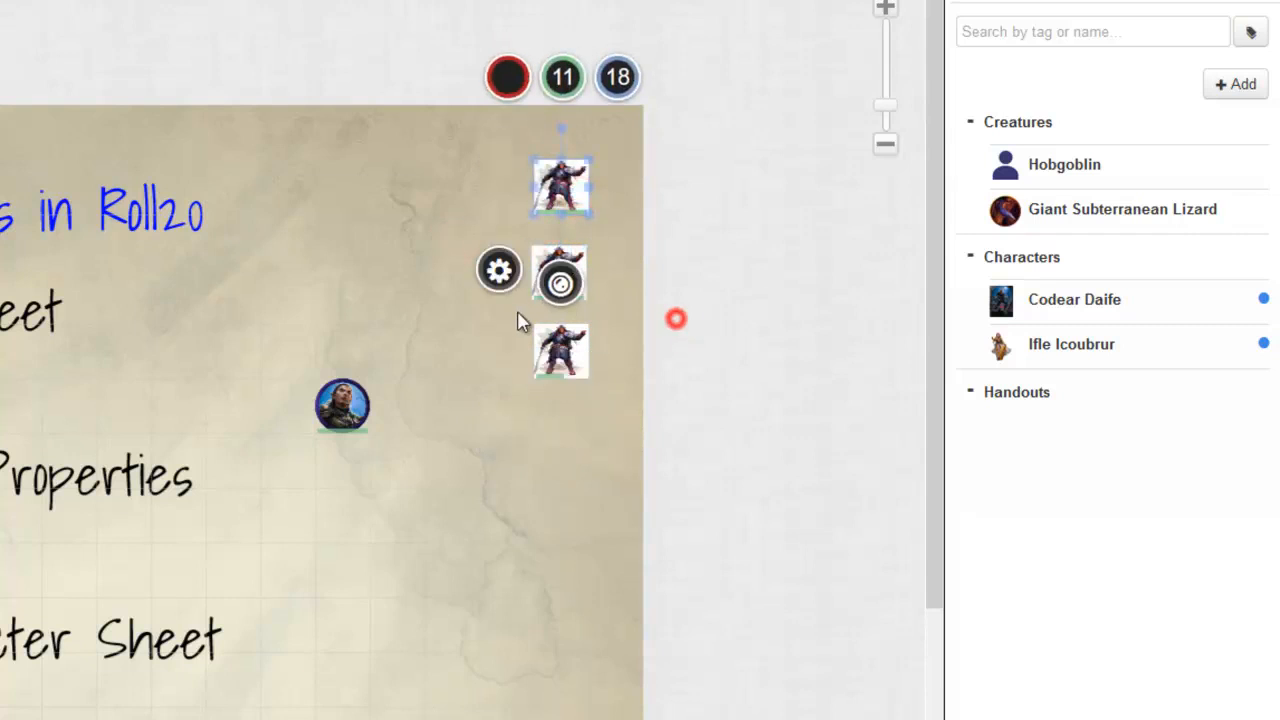
{"action": "left_click", "coordinate": [326, 240]}
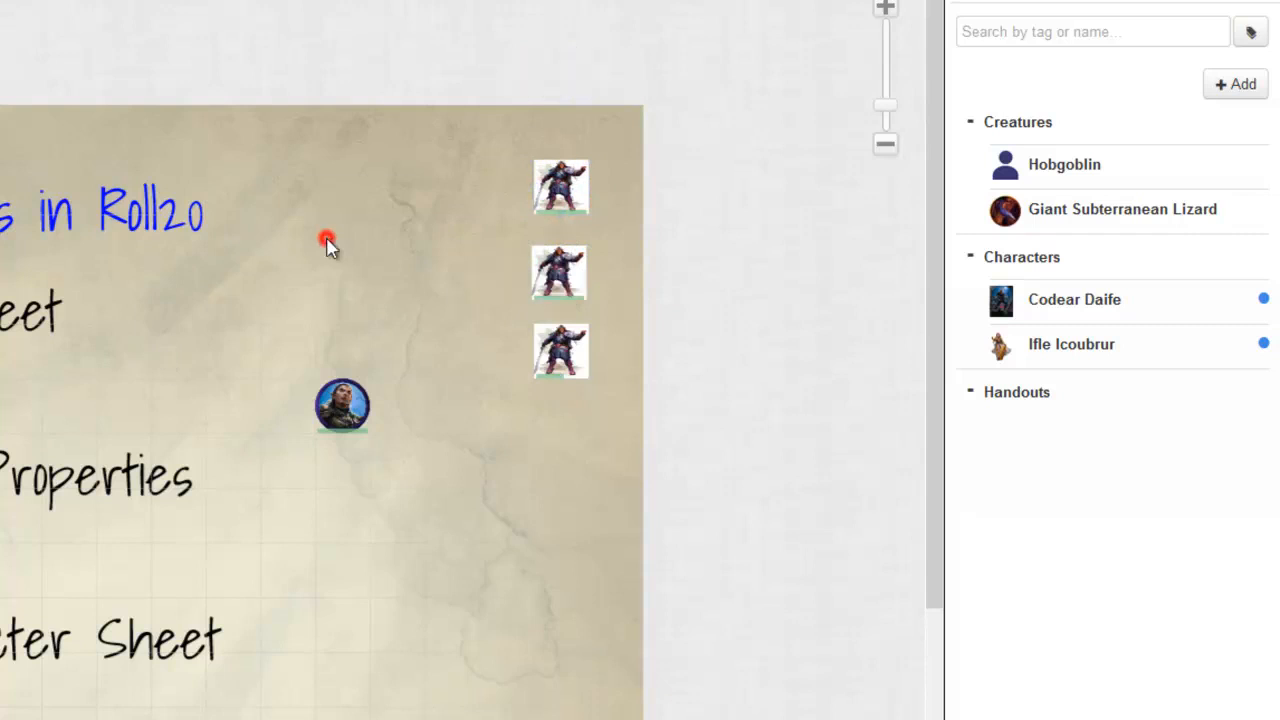
Step: Review the damaged hobgoblin token's bar values and linked attributes in its settings, and save the token
{"action": "double_click", "coordinate": [576, 376]}
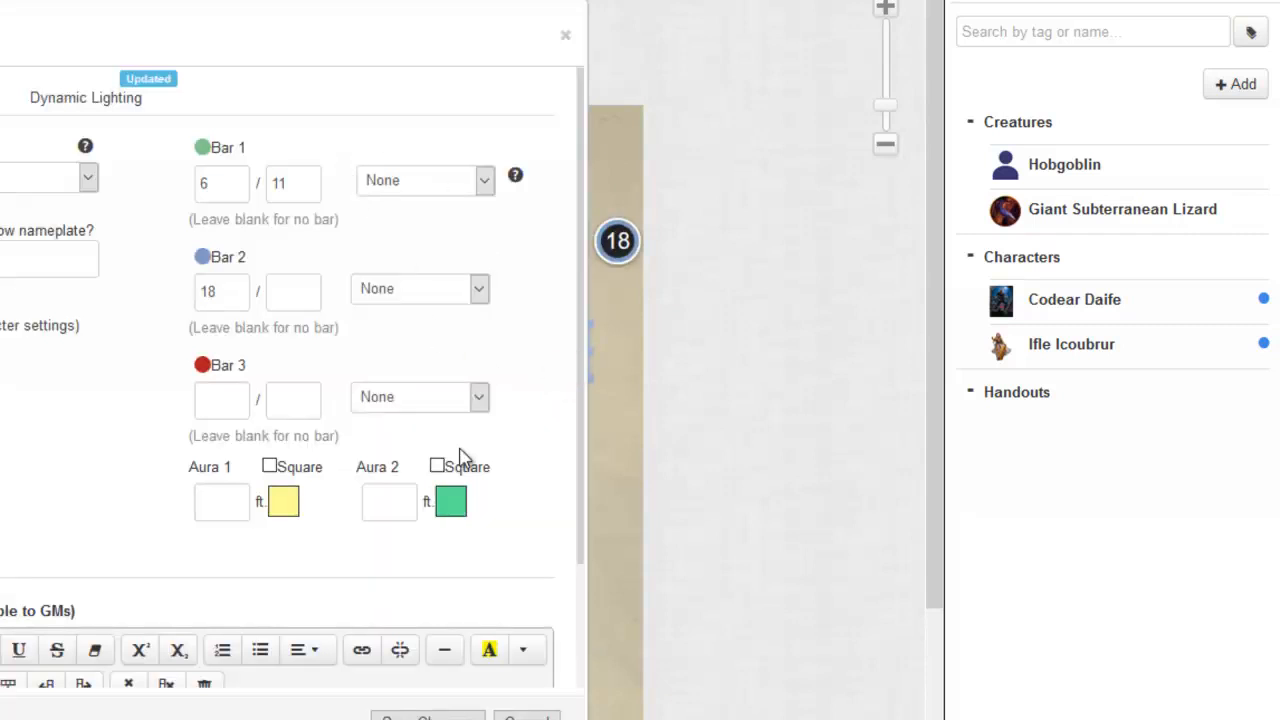
{"action": "mouse_move", "coordinate": [455, 448]}
{"action": "left_mouse_down"}
{"action": "mouse_move", "coordinate": [528, 286]}
{"action": "mouse_move", "coordinate": [432, 125]}
{"action": "mouse_move", "coordinate": [340, 316]}
{"action": "mouse_move", "coordinate": [413, 463]}
{"action": "mouse_move", "coordinate": [498, 420]}
{"action": "left_mouse_up"}
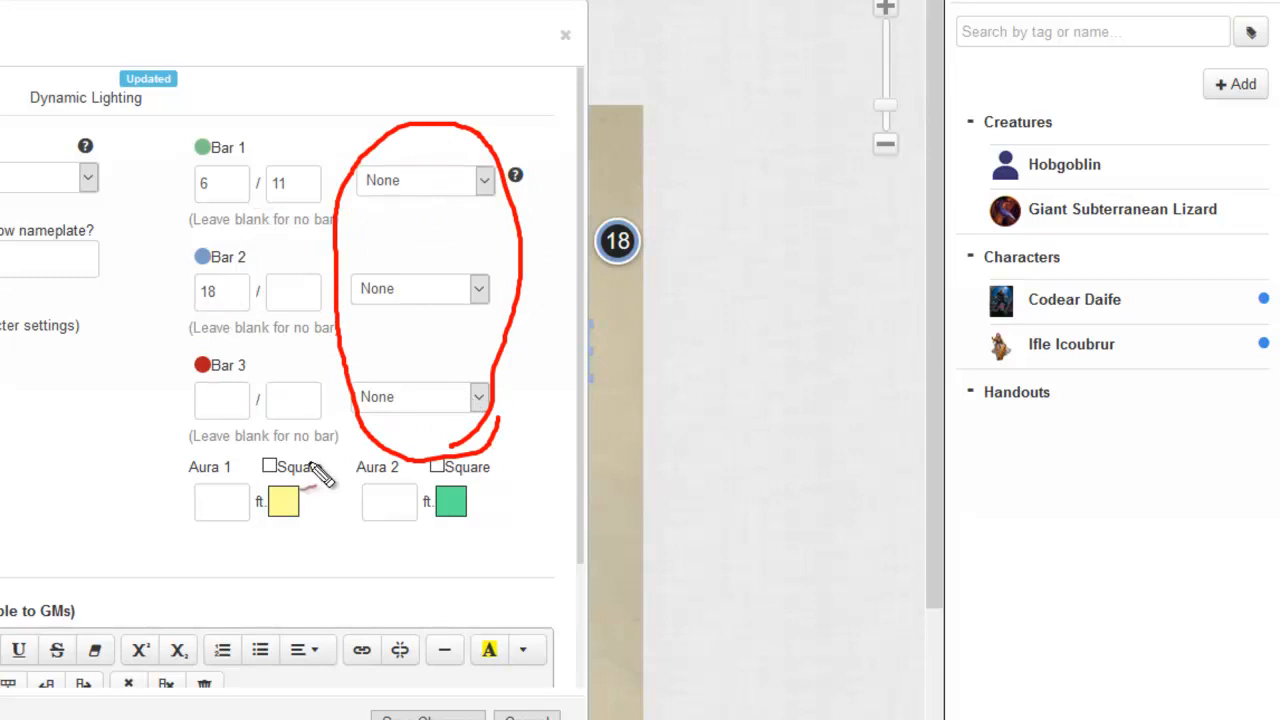
{"action": "key", "text": "Escape"}
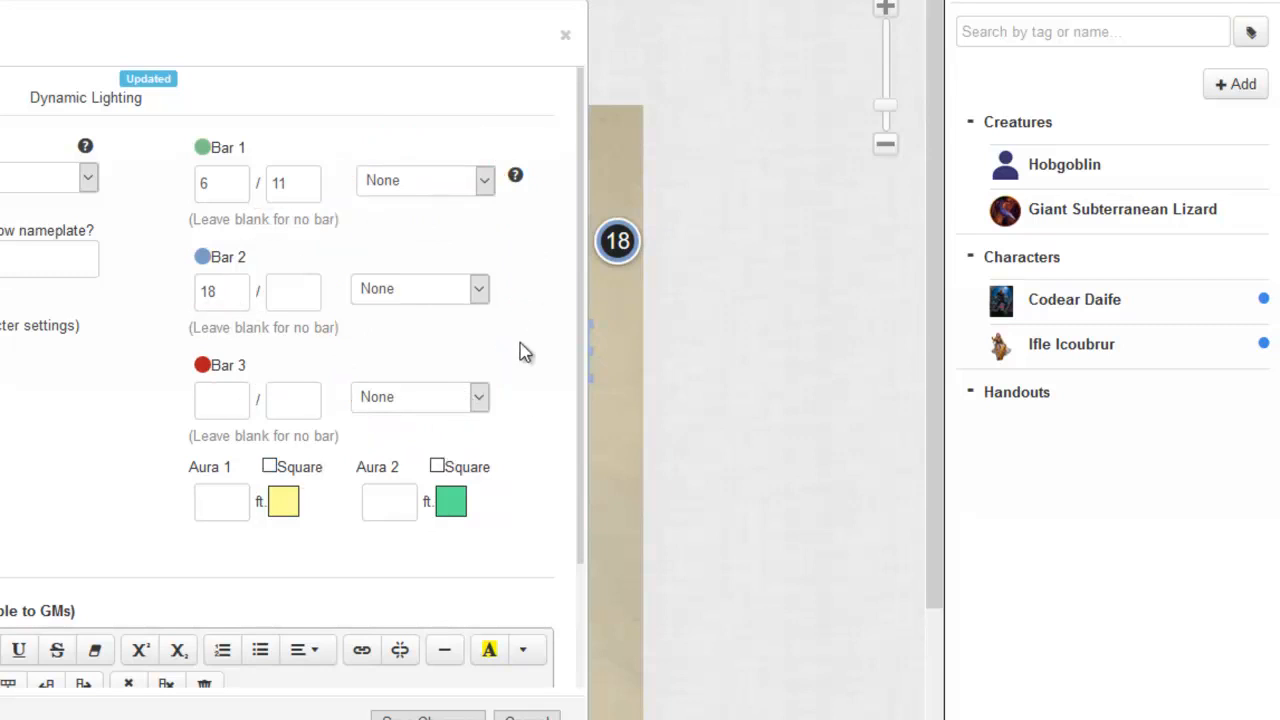
{"action": "left_click", "coordinate": [445, 718]}
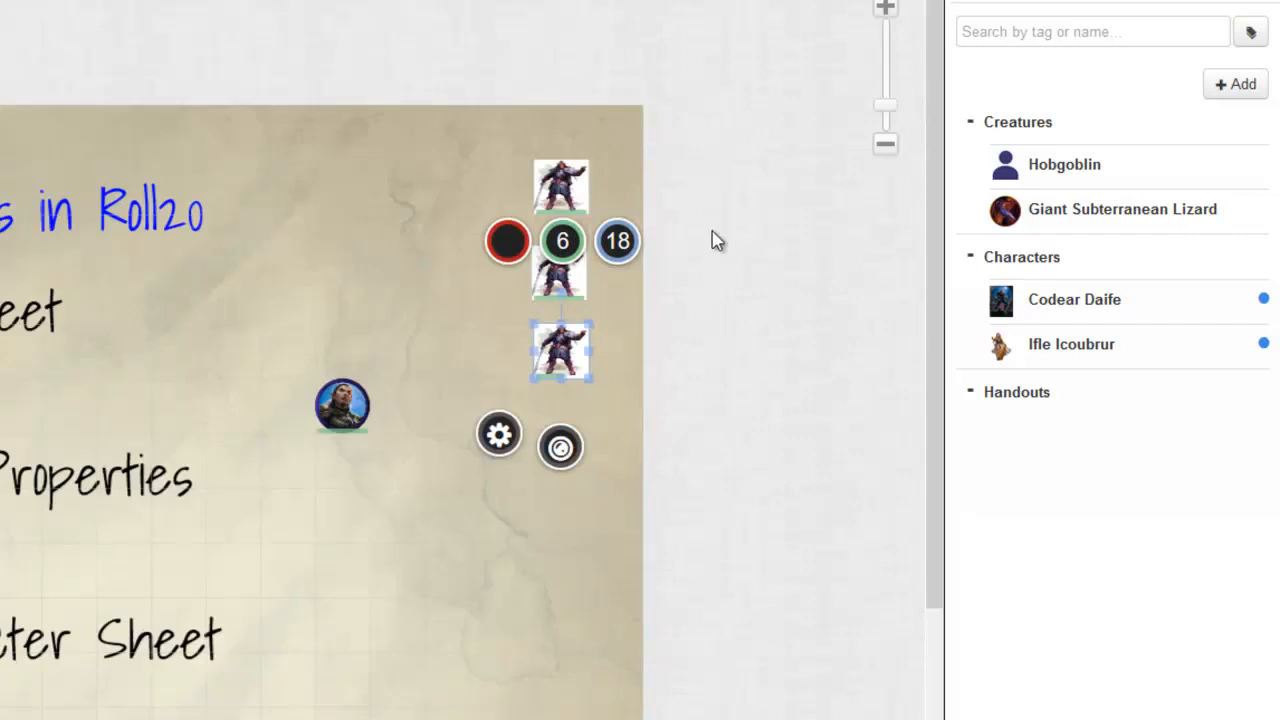
Step: Place a Giant Subterranean Lizard token over the Step 1 text on the map and check its bar settings
{"action": "left_click_drag", "start_coordinate": [1100, 210], "coordinate": [390, 651]}
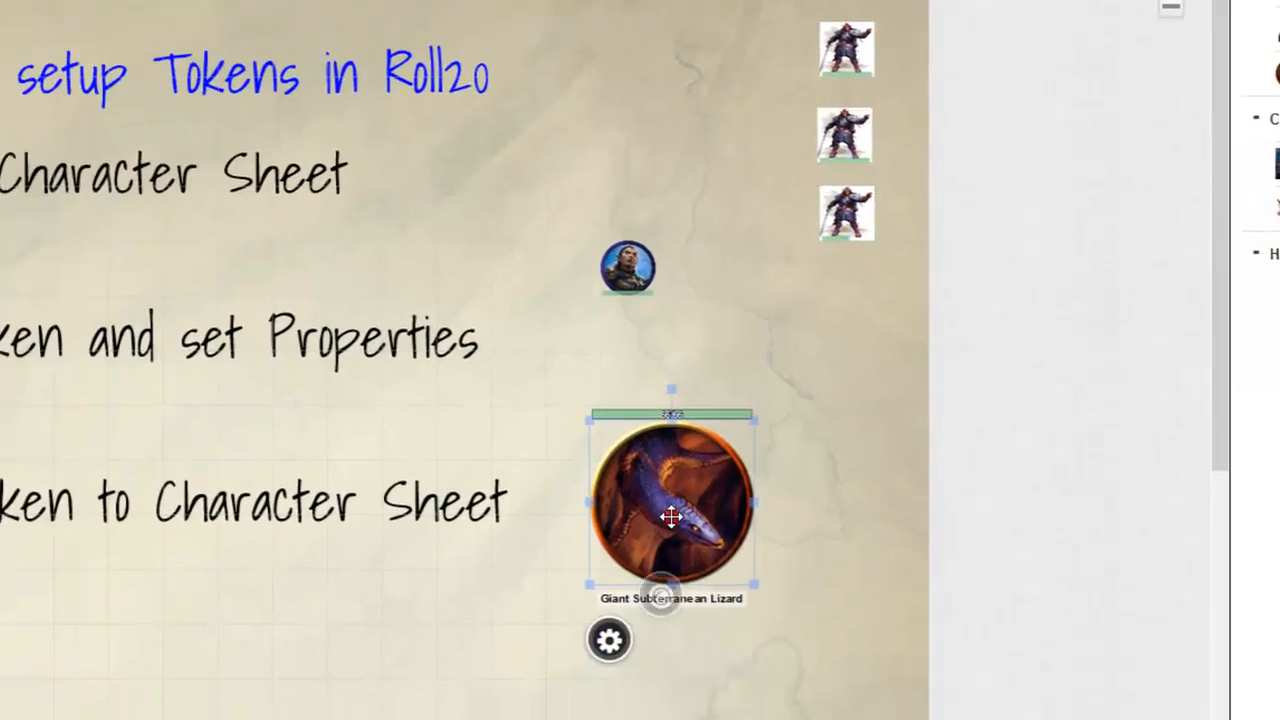
{"action": "left_click_drag", "start_coordinate": [687, 505], "coordinate": [0, 149]}
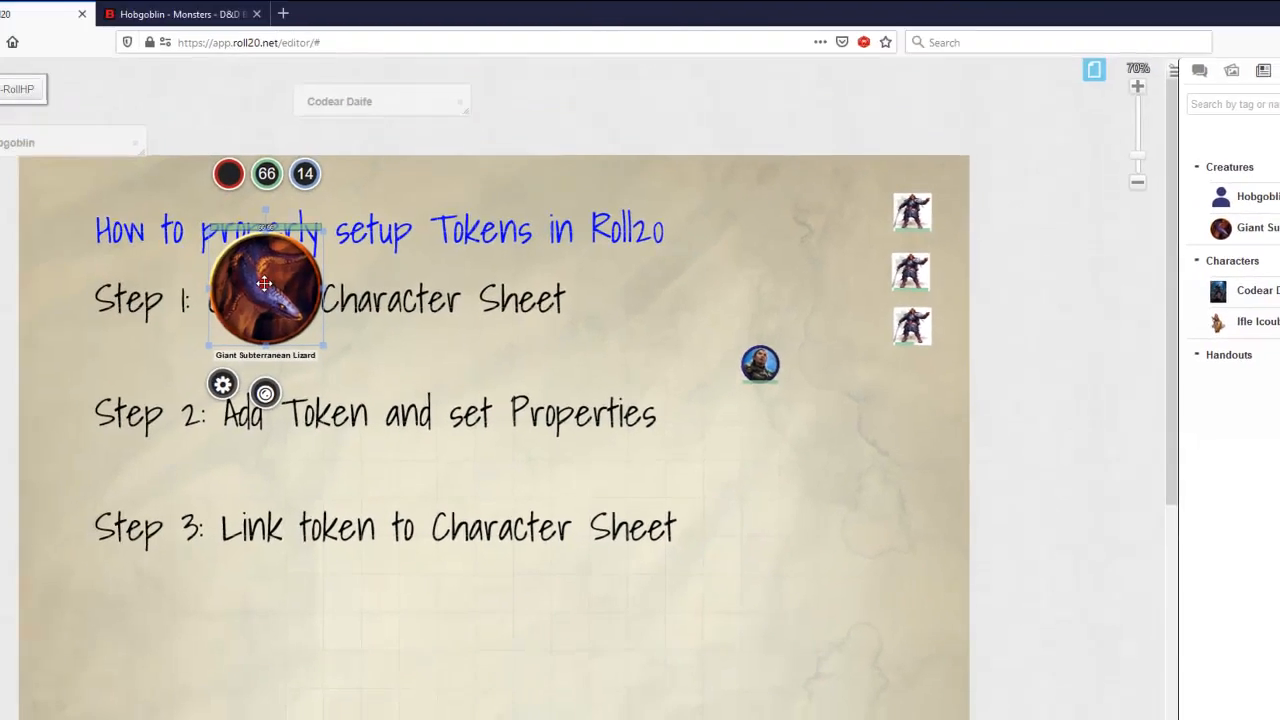
{"action": "double_click", "coordinate": [264, 284]}
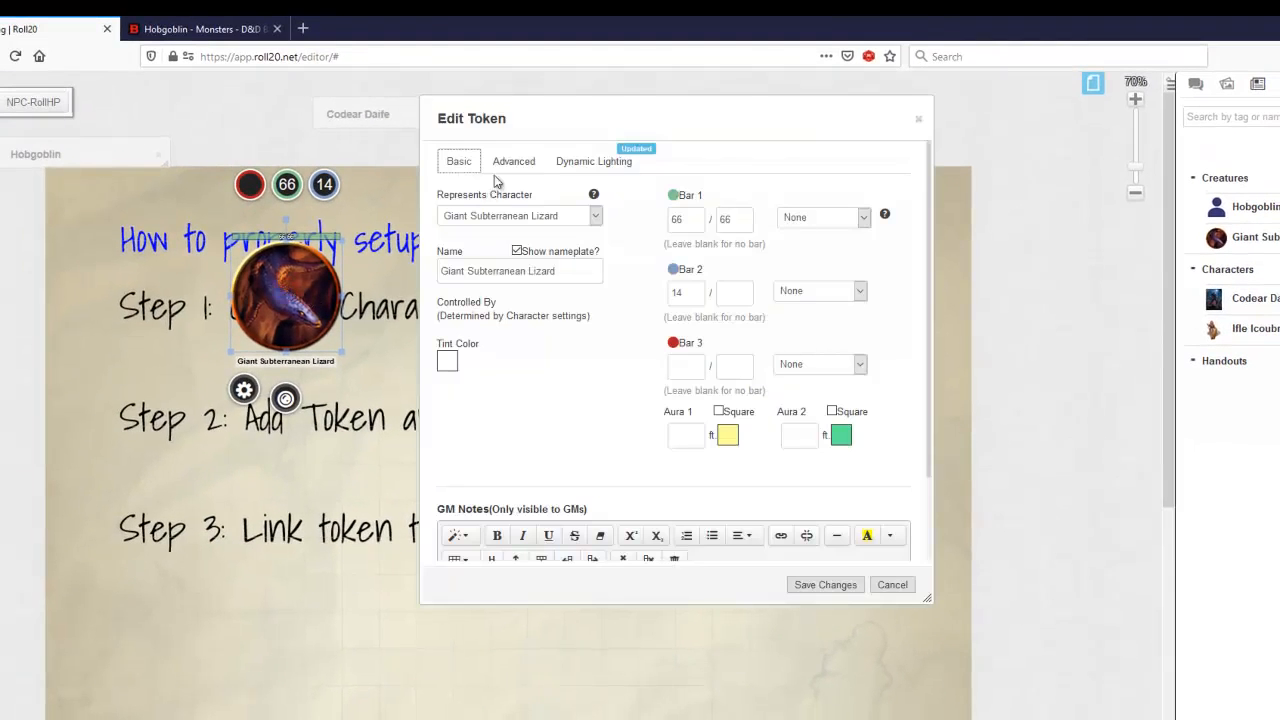
{"action": "left_click", "coordinate": [918, 119]}
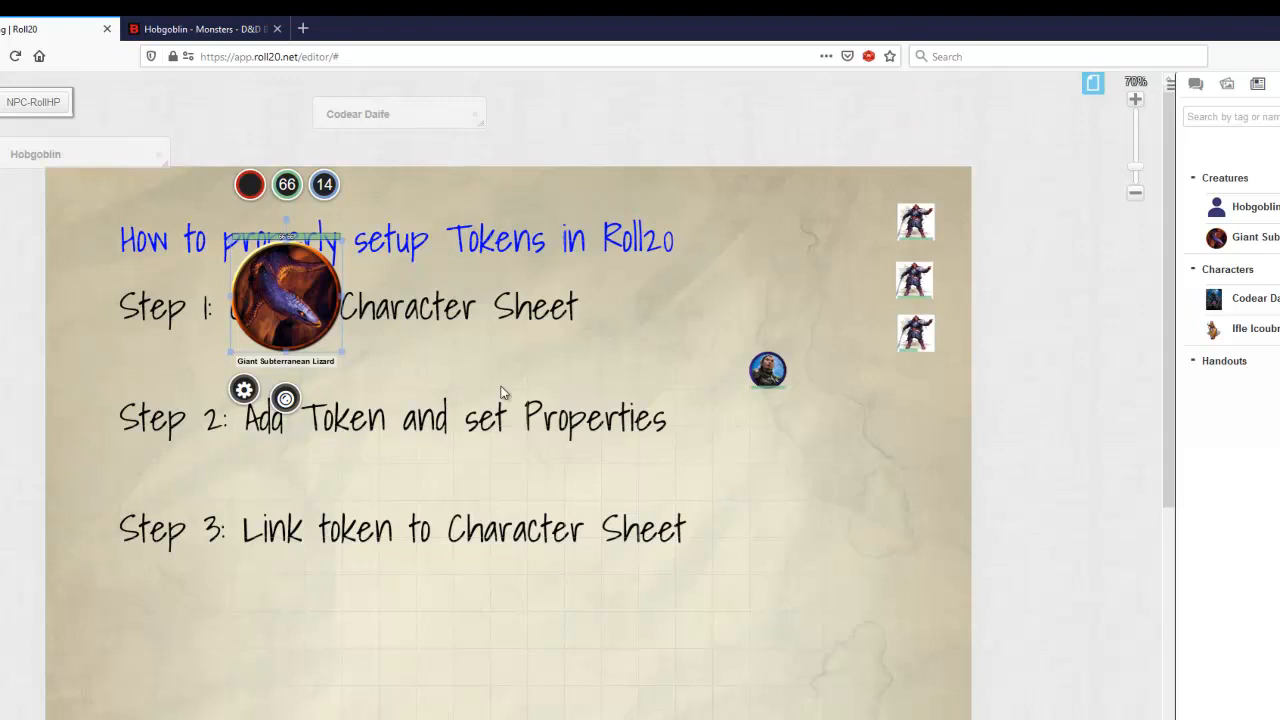
Step: Show the Giant Subterranean Lizard and Hobgoblin character sheets side by side, and roll the selected hobgoblin's initiative into the turn order
{"action": "double_click", "coordinate": [305, 298], "text": "alt"}
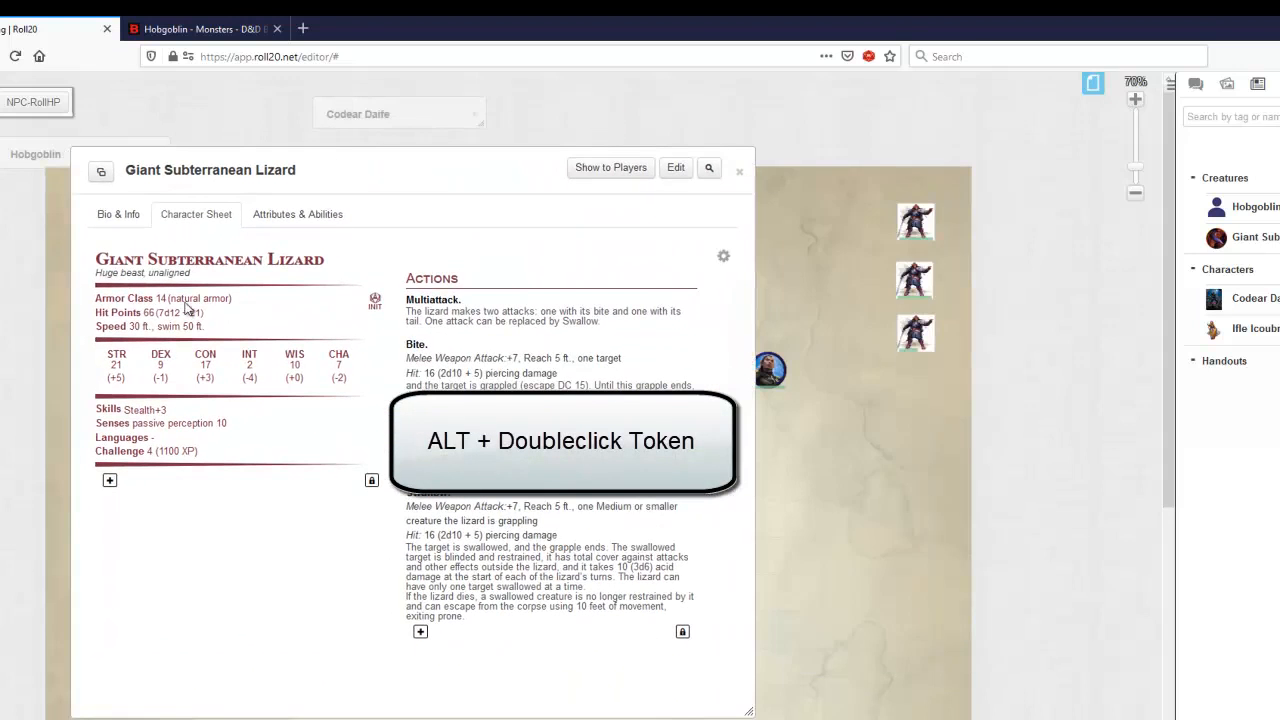
{"action": "left_click", "coordinate": [912, 225]}
{"action": "double_click", "coordinate": [60, 158], "text": "alt"}
{"action": "left_click_drag", "start_coordinate": [400, 137], "coordinate": [665, 245]}
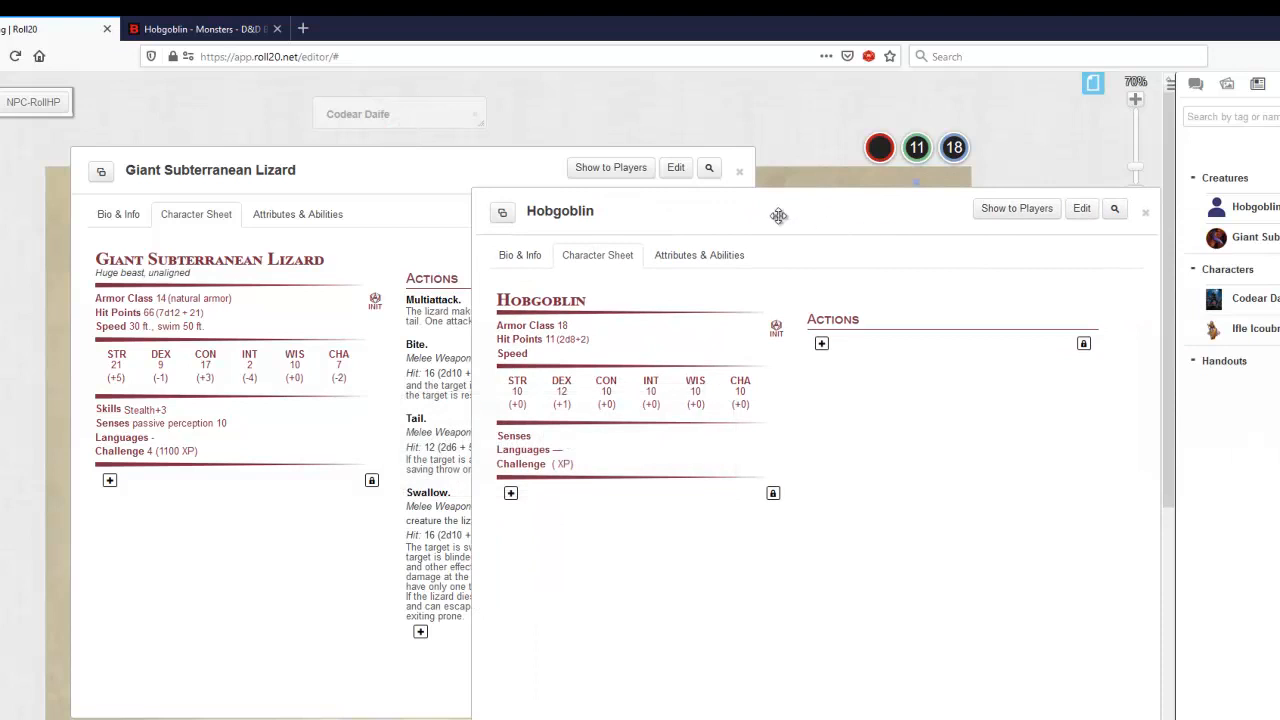
{"action": "left_click", "coordinate": [1, 270]}
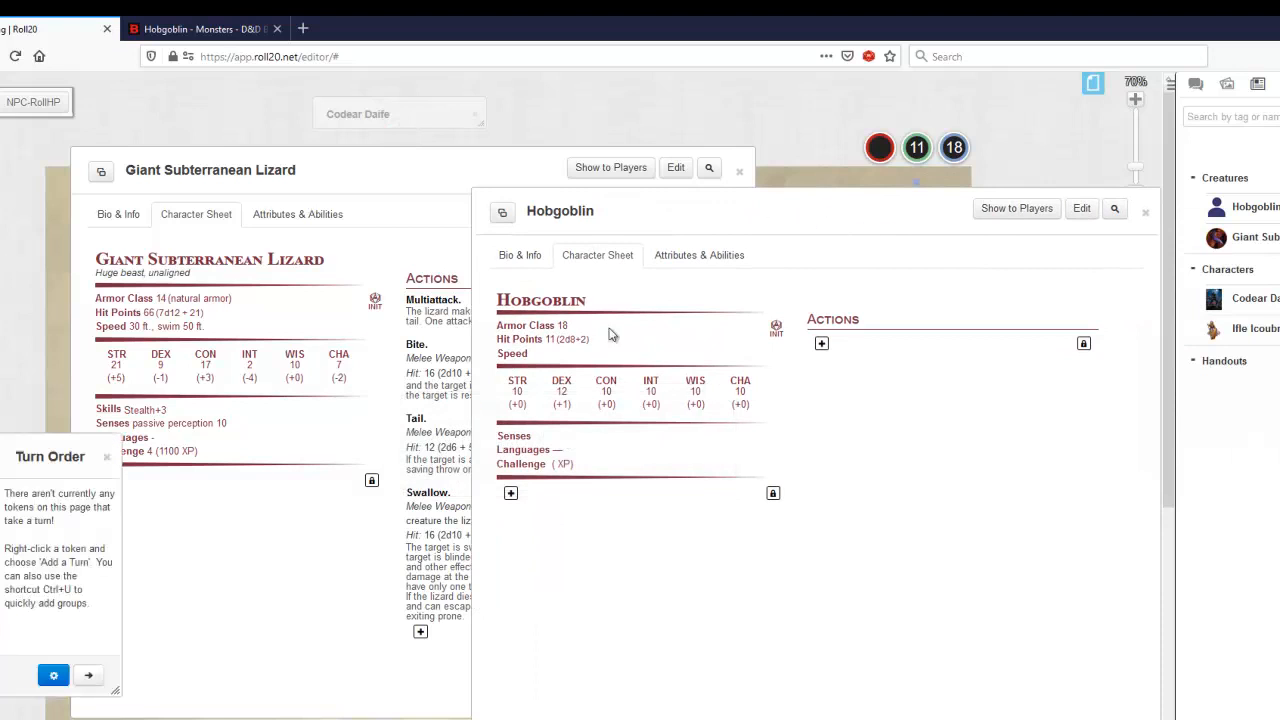
{"action": "left_click", "coordinate": [776, 333]}
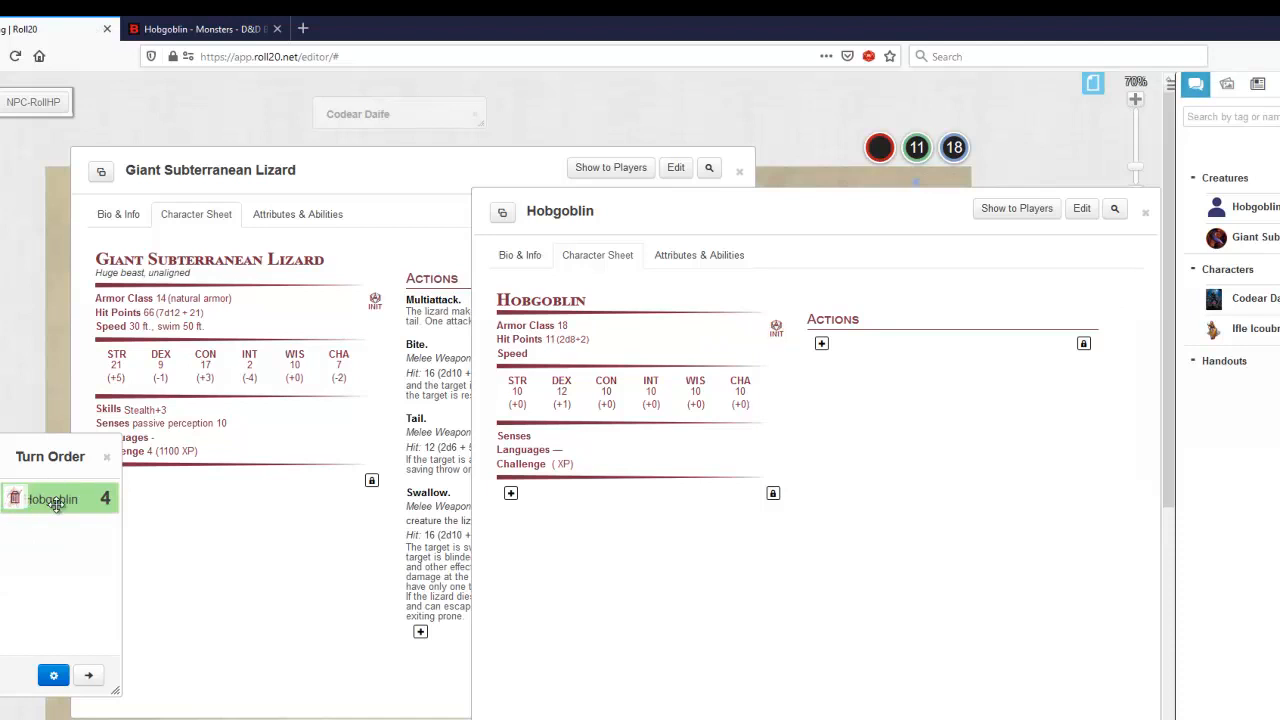
Step: Roll the Giant Subterranean Lizard's Bite attack from its sheet into the chat, and minimize both character sheets
{"action": "left_click", "coordinate": [180, 550]}
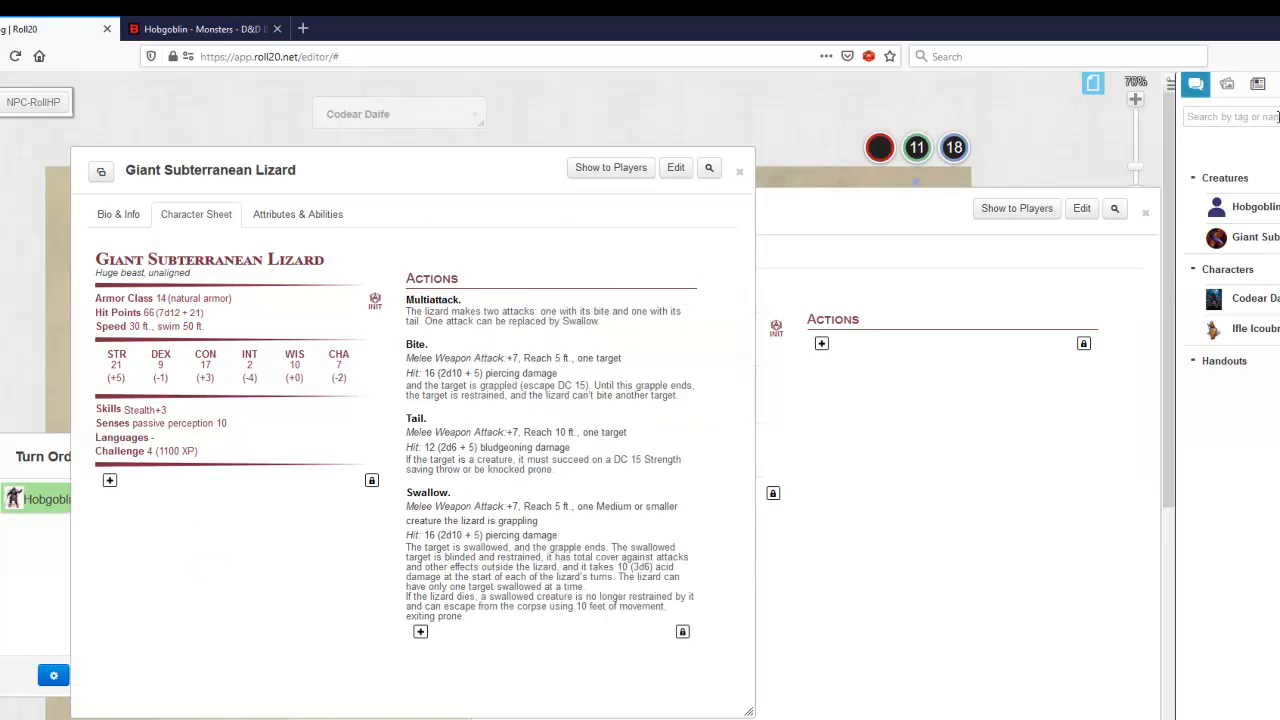
{"action": "left_click", "coordinate": [1197, 87]}
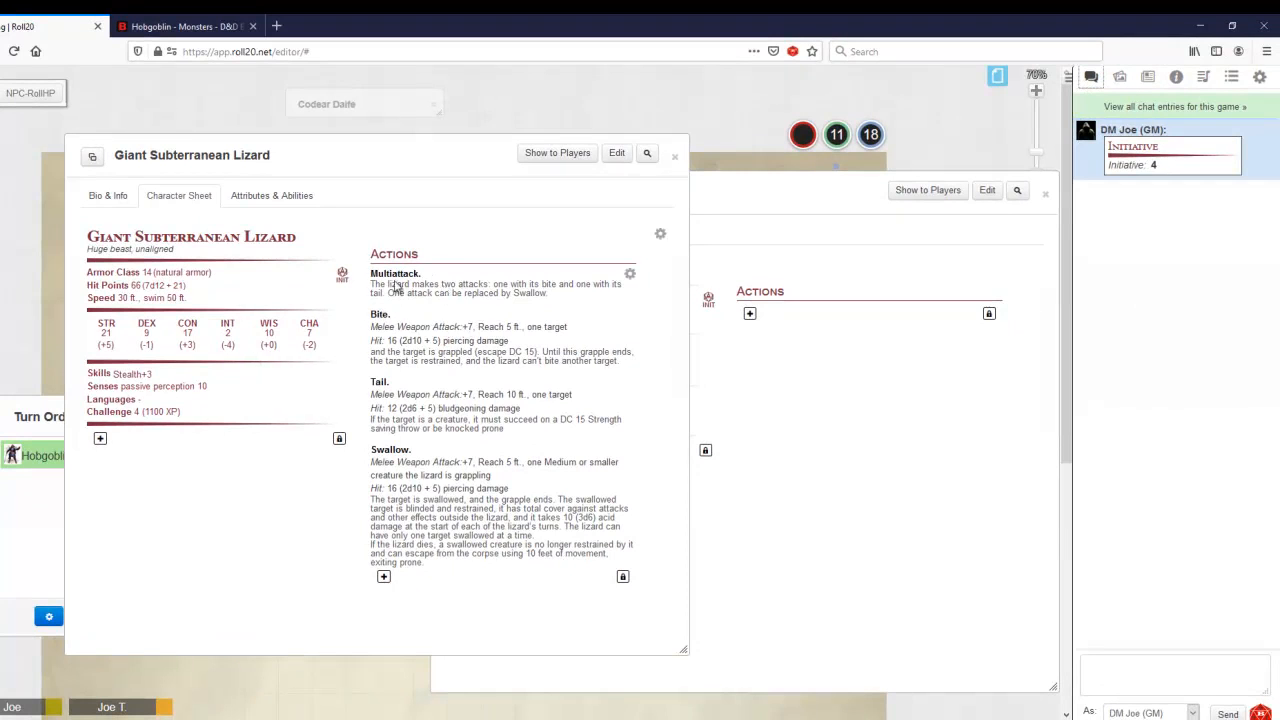
{"action": "left_click", "coordinate": [381, 315]}
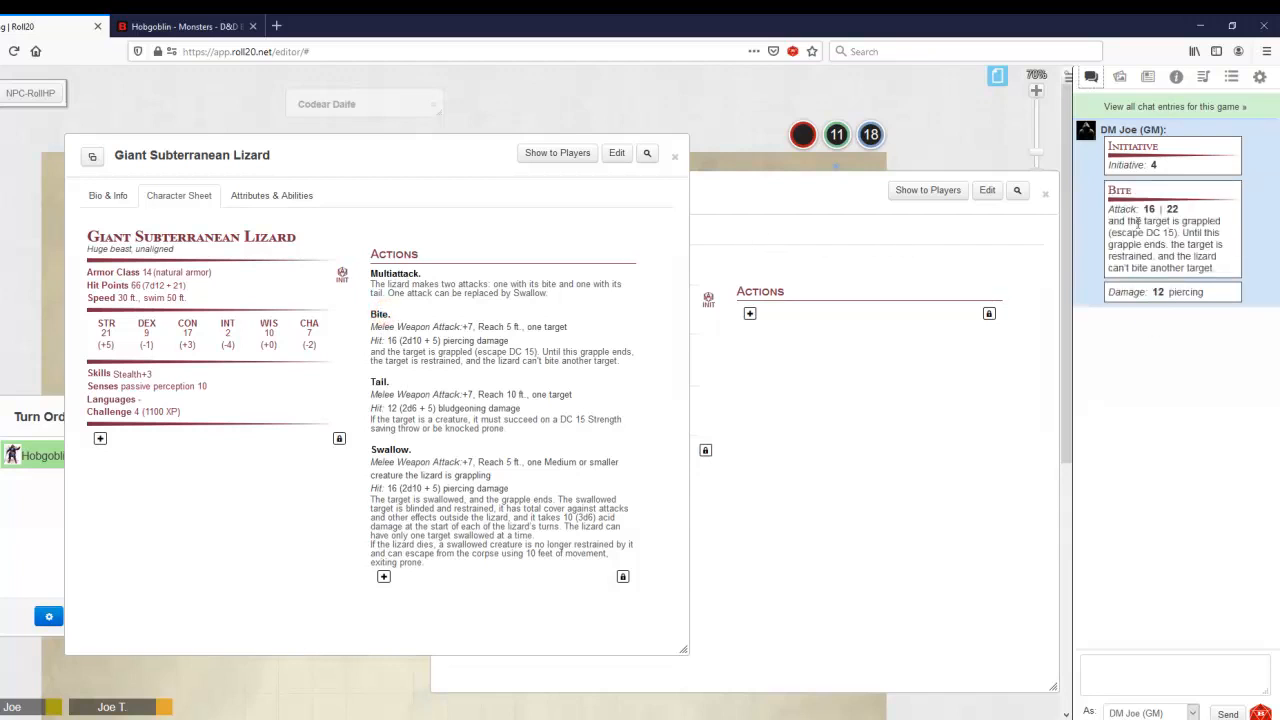
{"action": "mouse_move", "coordinate": [1164, 296]}
{"action": "double_click", "coordinate": [454, 168]}
{"action": "double_click", "coordinate": [598, 180]}
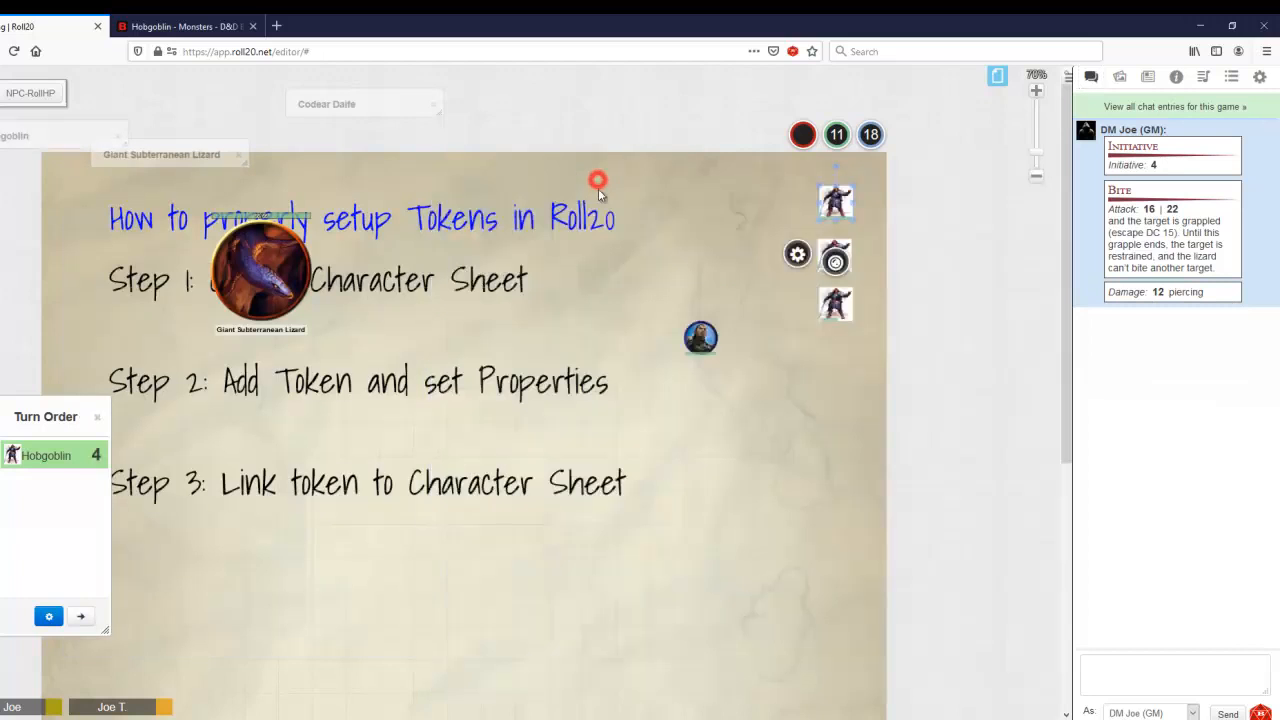
Step: Switch to the Random Dungeon page and place Hobgoblin tokens at the far end of the upper corridor and in the corridor below the room
{"action": "left_click", "coordinate": [997, 76]}
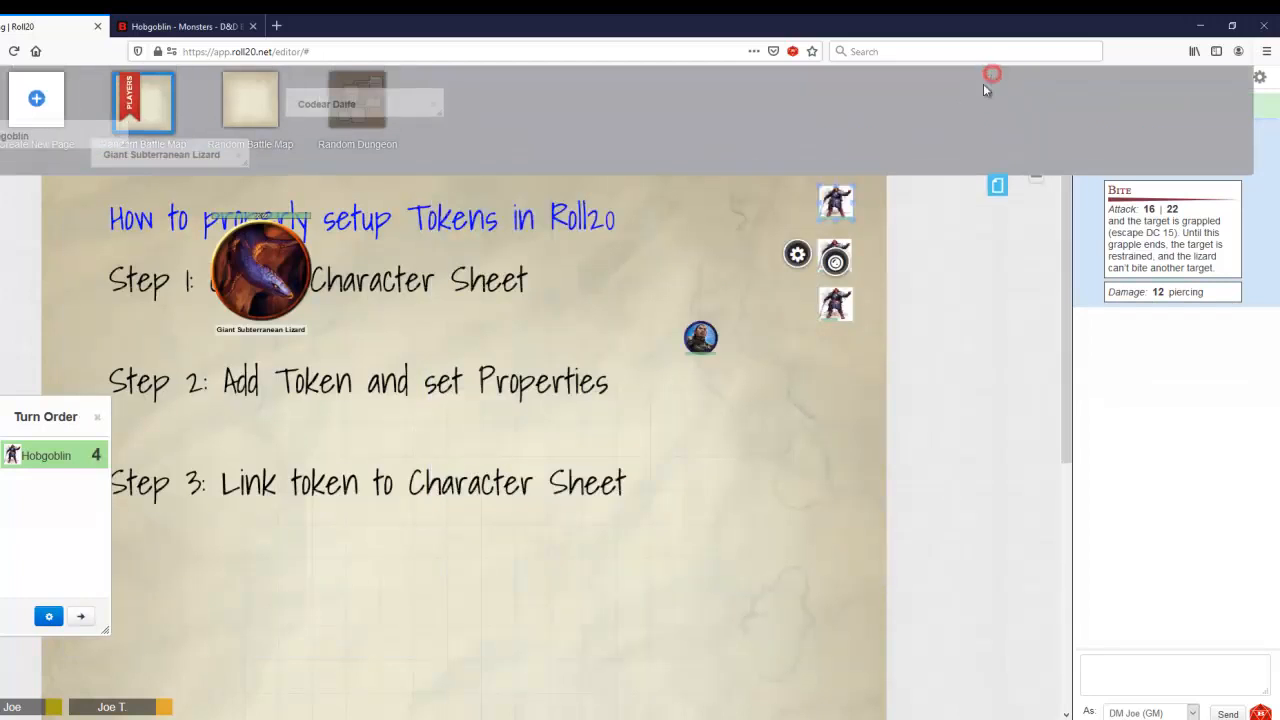
{"action": "left_click", "coordinate": [360, 82]}
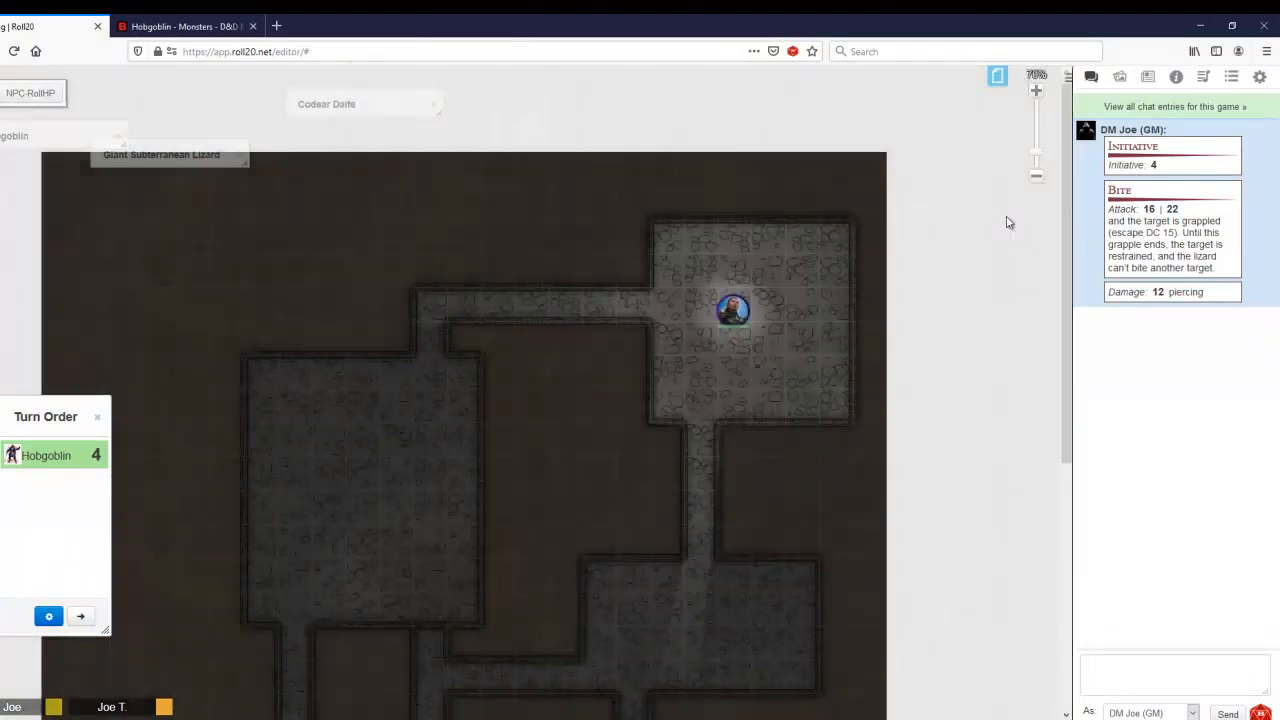
{"action": "left_click", "coordinate": [1148, 78]}
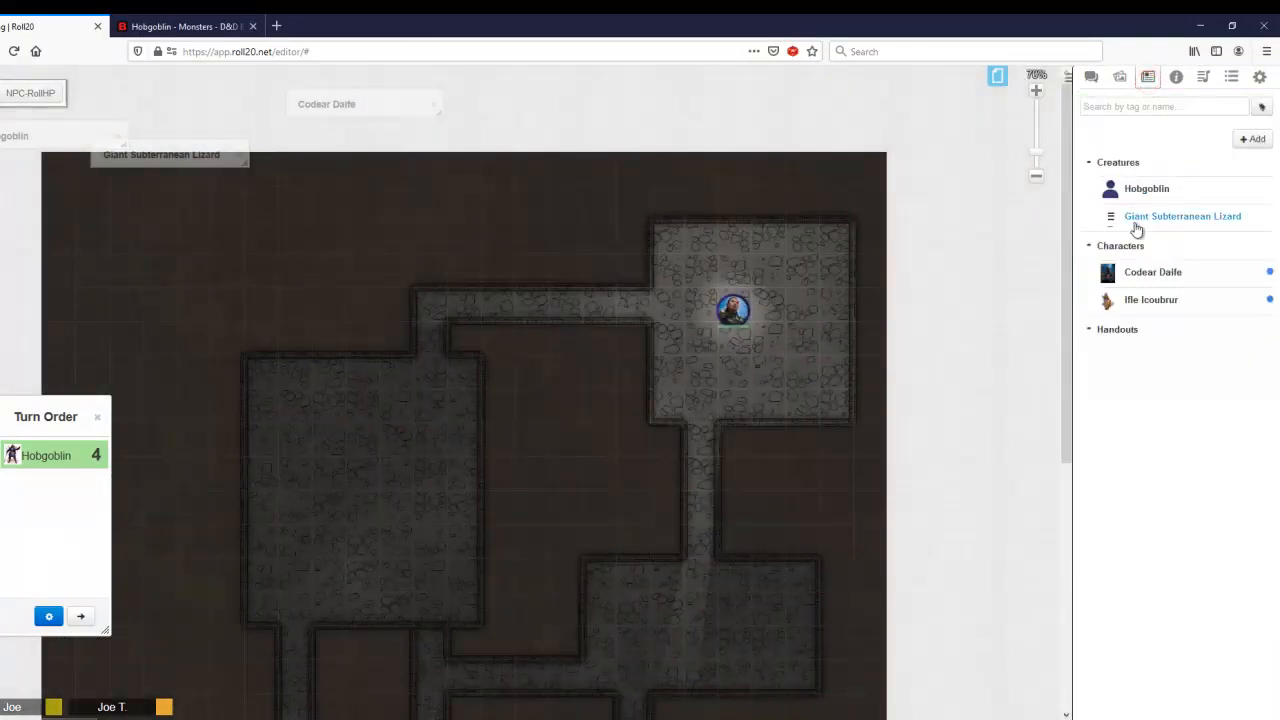
{"action": "left_click_drag", "start_coordinate": [1146, 188], "coordinate": [448, 310]}
{"action": "left_click_drag", "start_coordinate": [1135, 188], "coordinate": [699, 483]}
Step: Preview the line of sight of the character token in the upper room, and check the bars of the hobgoblin in the corridor below
{"action": "left_click", "coordinate": [735, 312]}
{"action": "key", "text": "ctrl+l"}
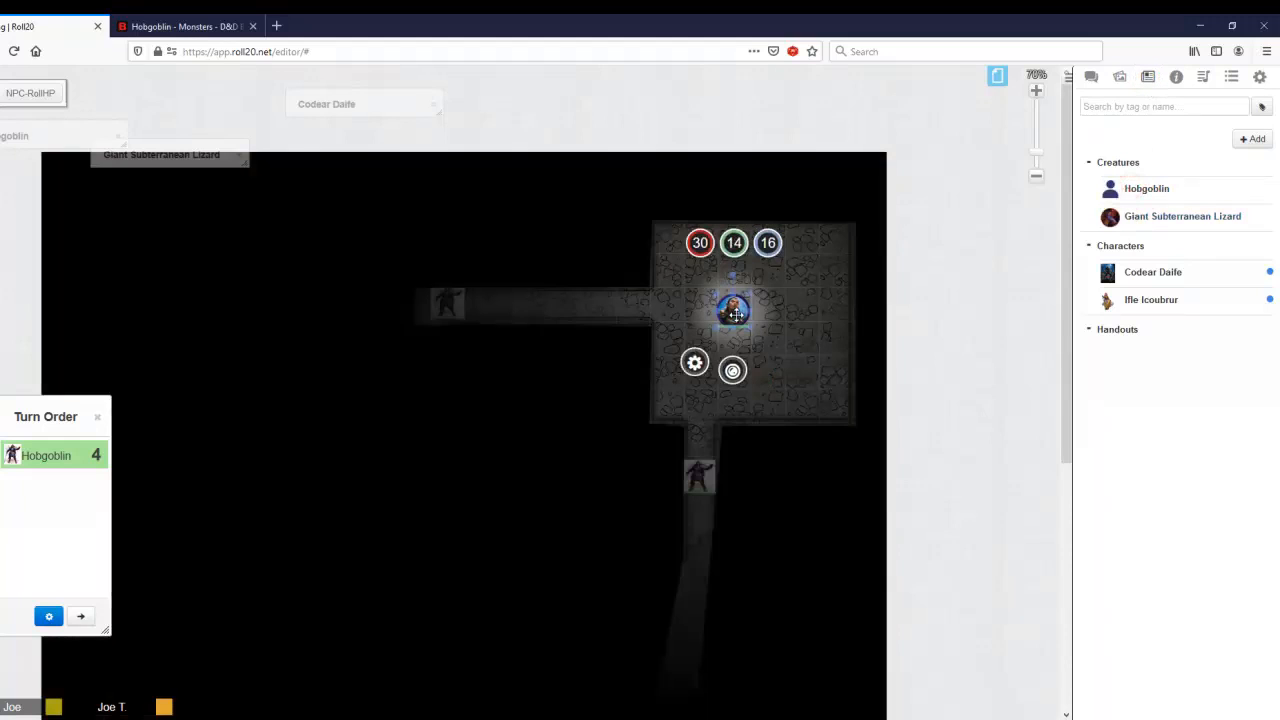
{"action": "left_click", "coordinate": [700, 474]}
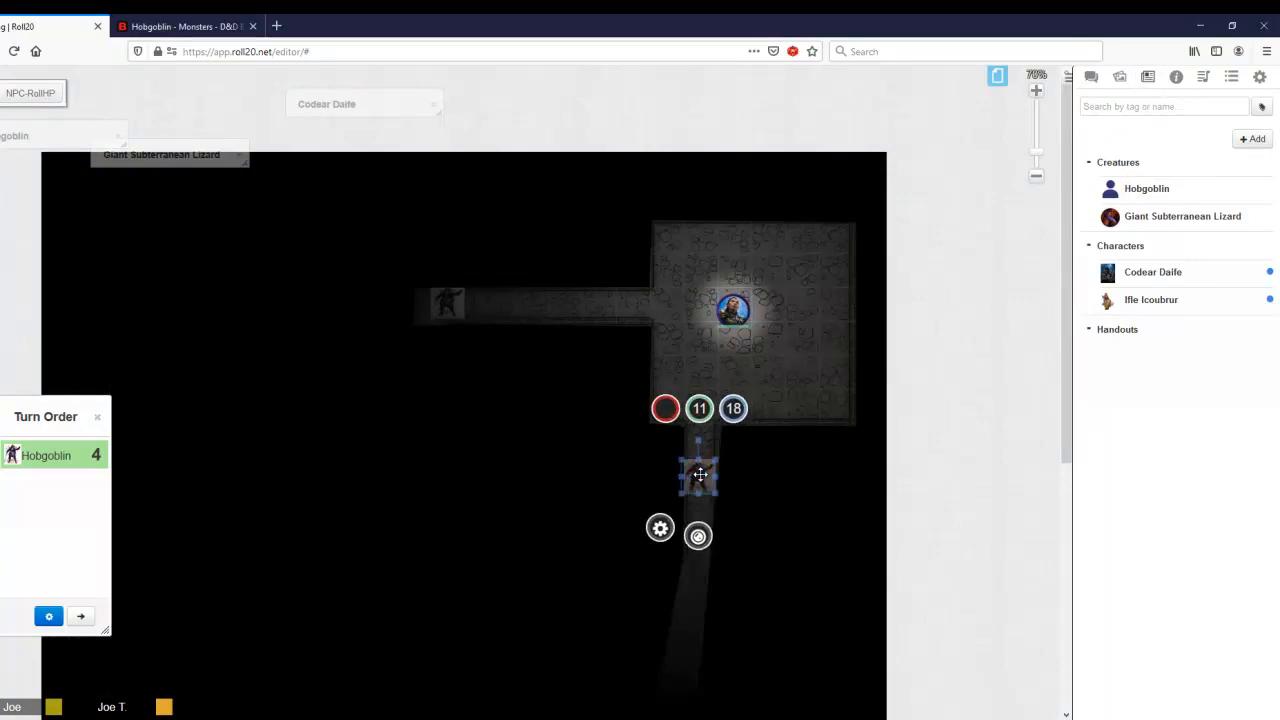
{"action": "left_click", "coordinate": [796, 327]}
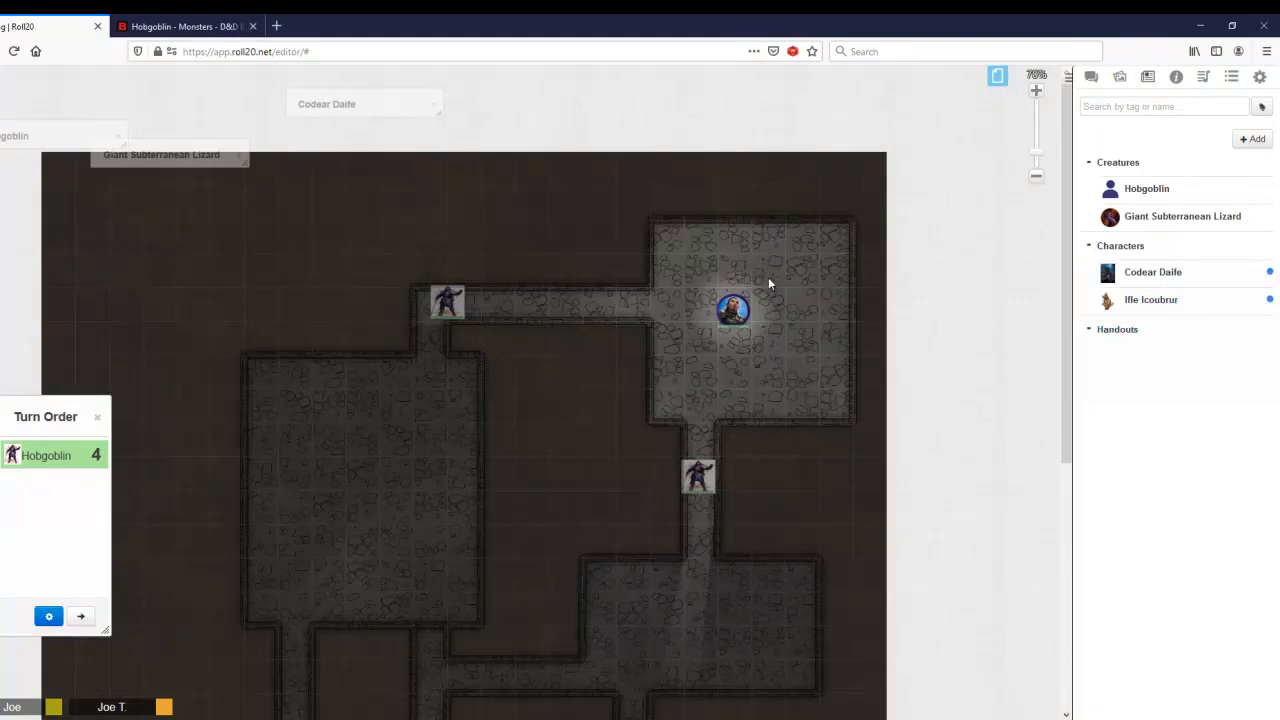
Step: Place the Ifle Icoubrur token in the upper room below the other character, and check its bar settings
{"action": "left_click_drag", "start_coordinate": [1146, 303], "coordinate": [774, 372]}
{"action": "left_click", "coordinate": [768, 362]}
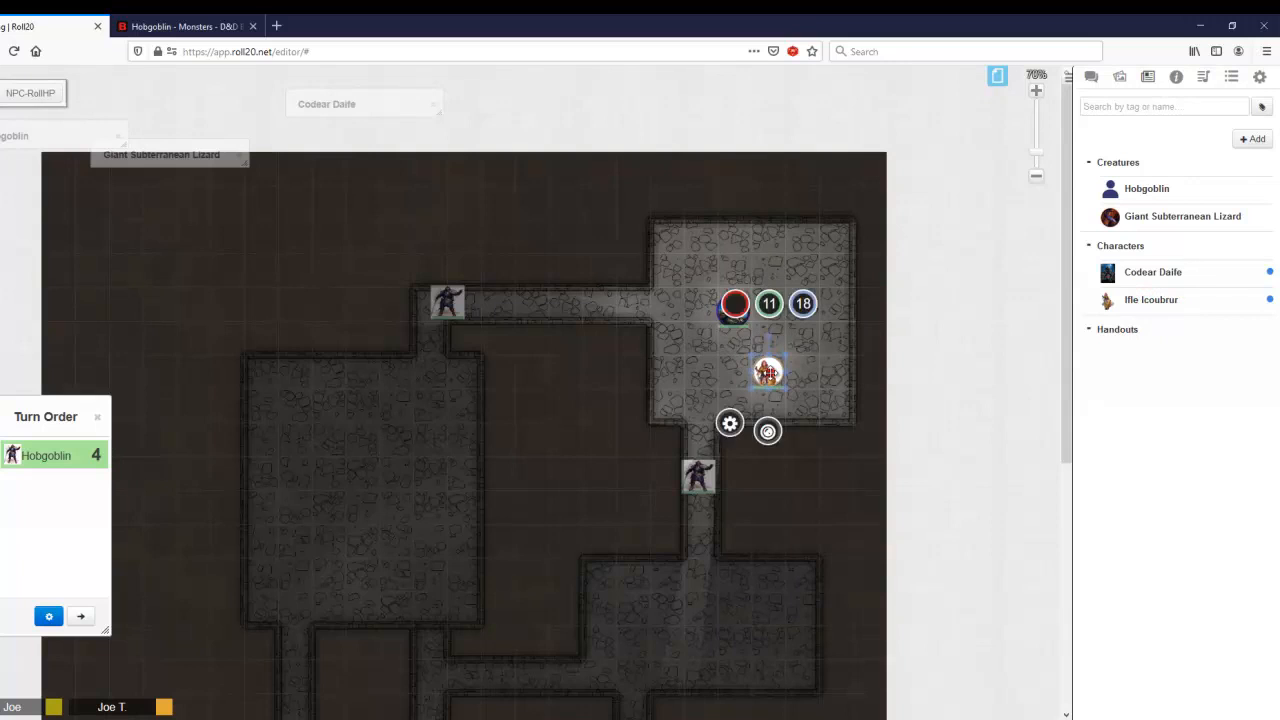
{"action": "double_click", "coordinate": [766, 366]}
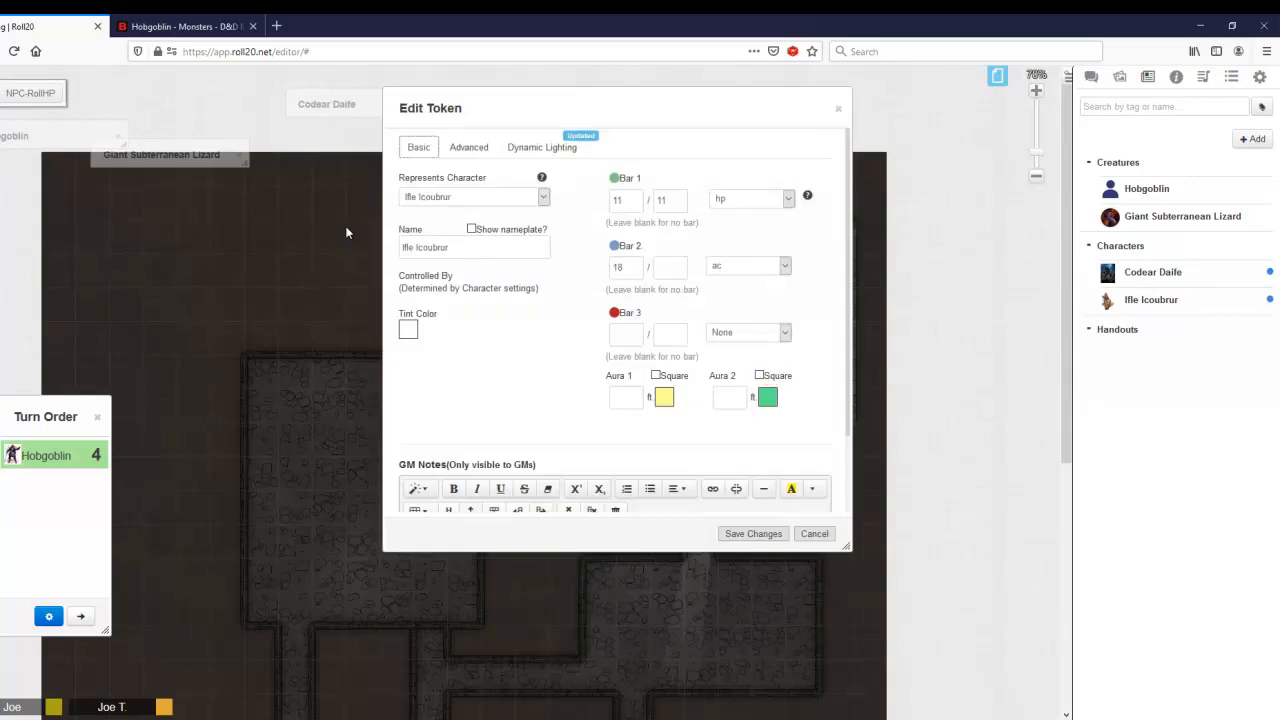
{"action": "left_click", "coordinate": [838, 110]}
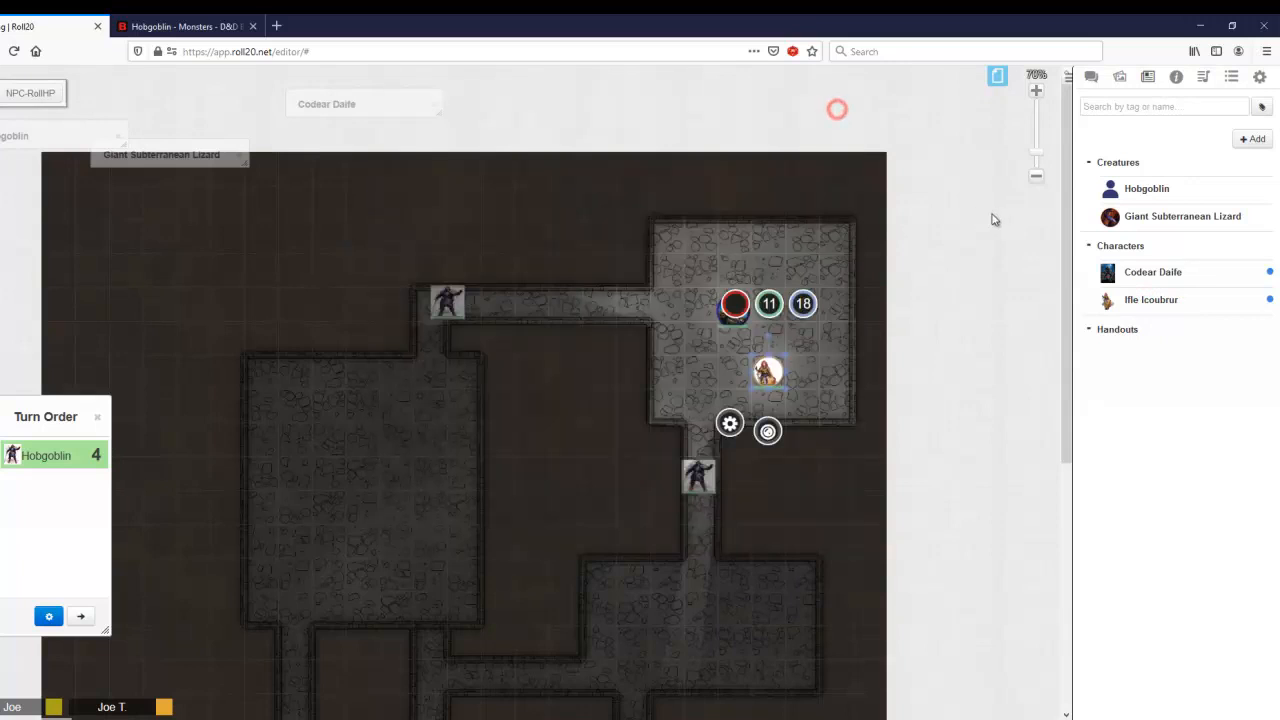
Step: Make the player's account the only one that can edit and control Ifle Icoubrur, save the changes, and minimize the sheet
{"action": "left_click", "coordinate": [1157, 301]}
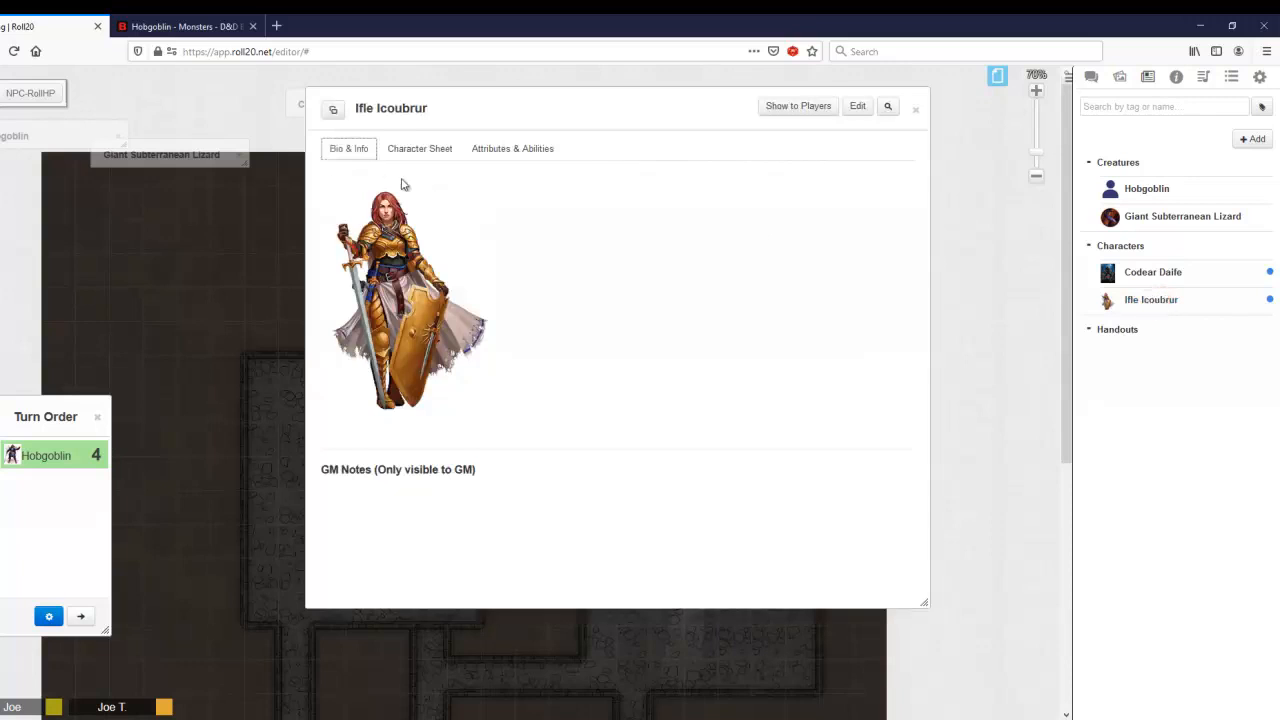
{"action": "left_click", "coordinate": [415, 156]}
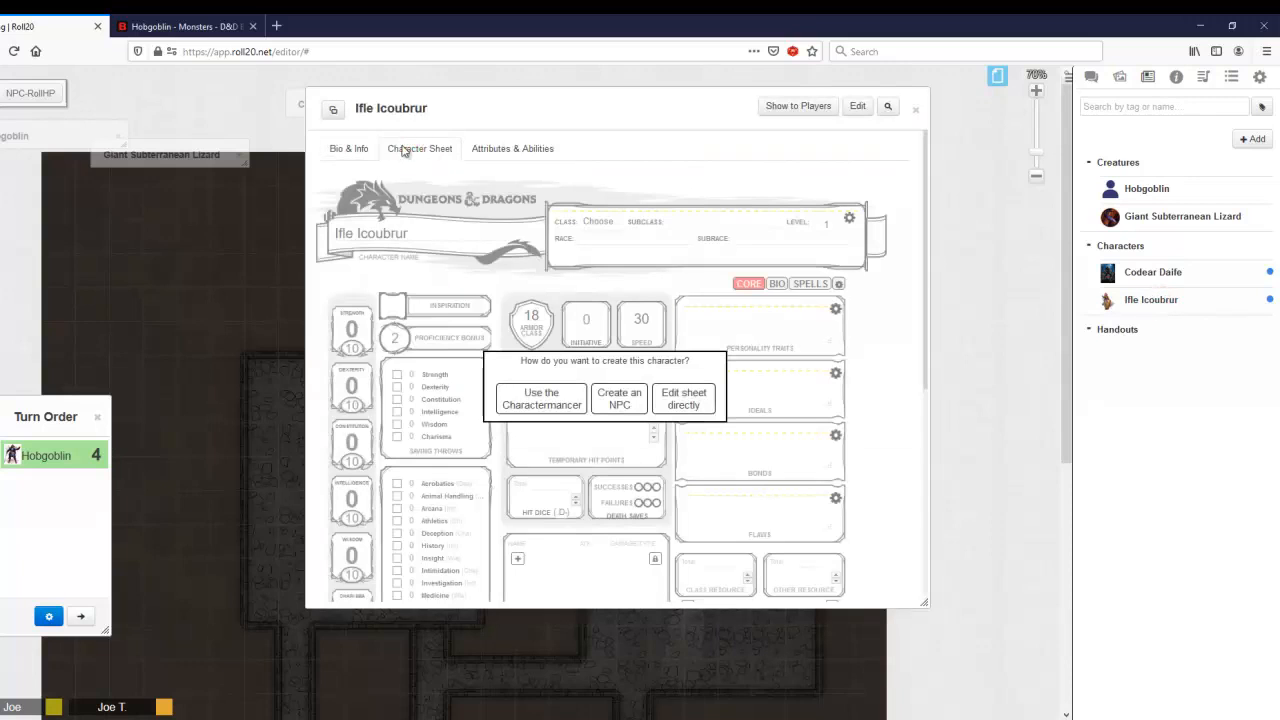
{"action": "left_click", "coordinate": [347, 148]}
{"action": "left_click", "coordinate": [857, 106]}
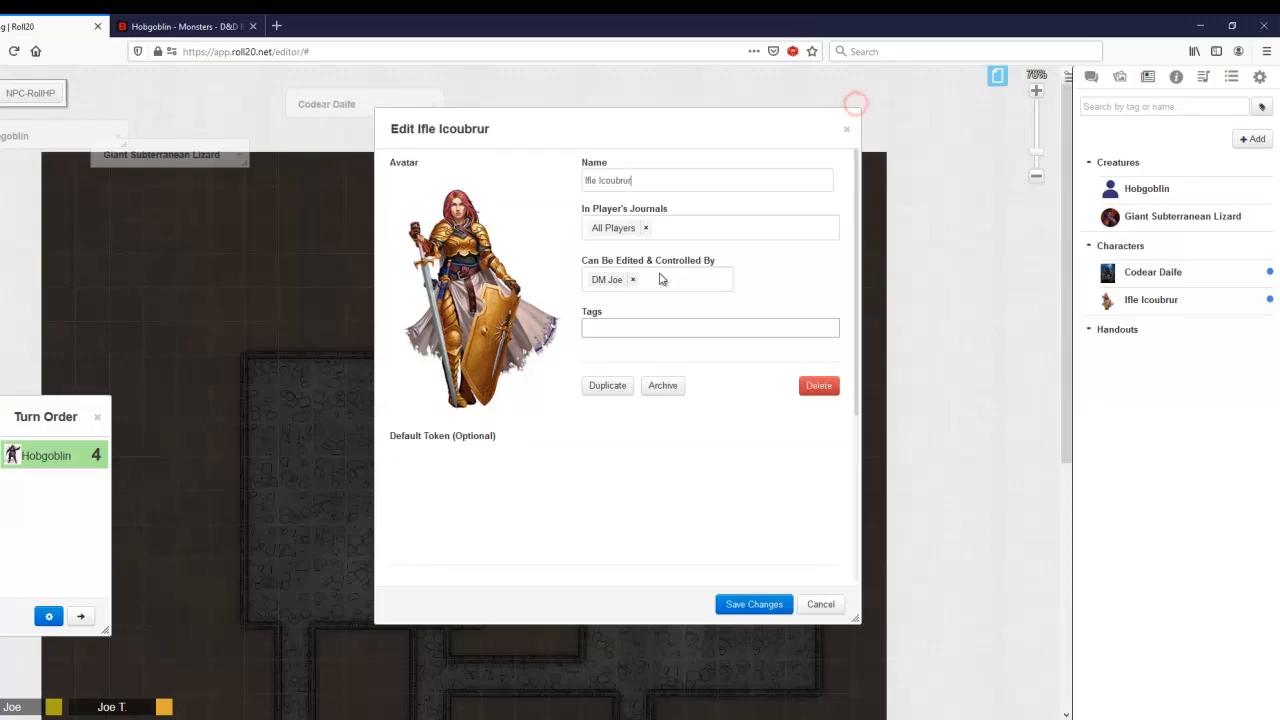
{"action": "left_click", "coordinate": [636, 283]}
{"action": "left_click", "coordinate": [632, 281]}
{"action": "left_click", "coordinate": [613, 342]}
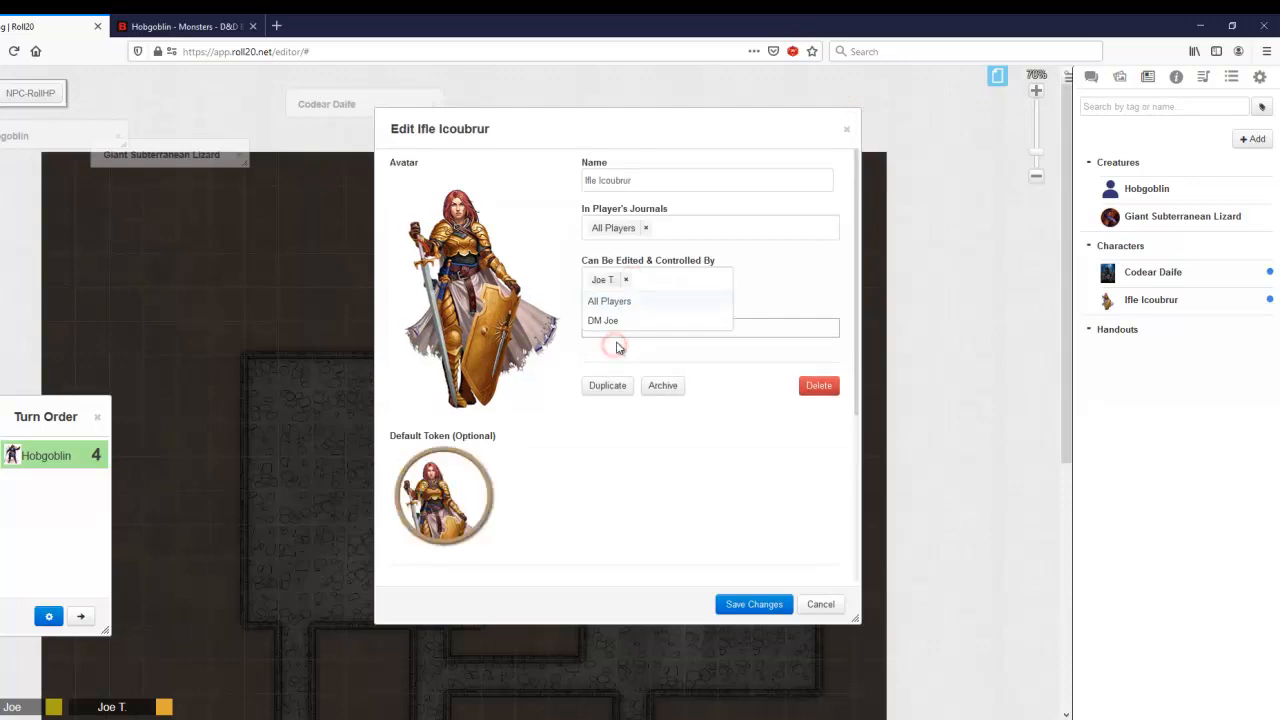
{"action": "left_click", "coordinate": [753, 254]}
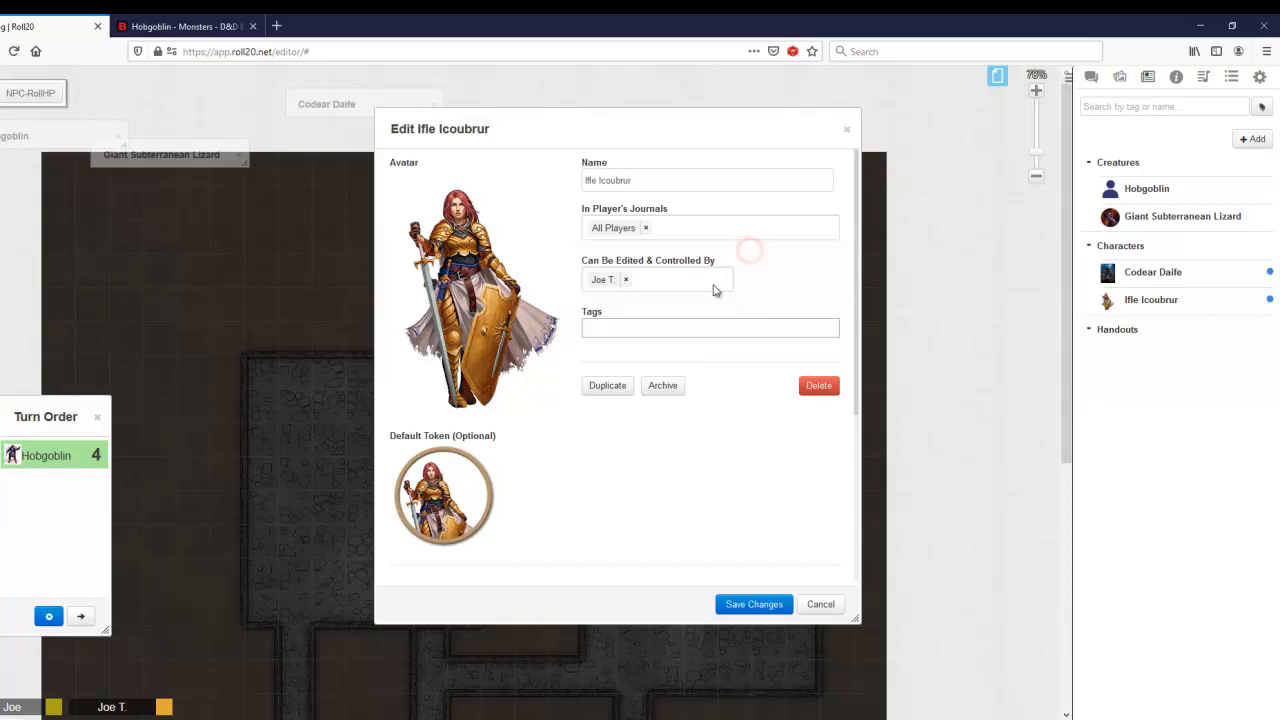
{"action": "left_click", "coordinate": [750, 604]}
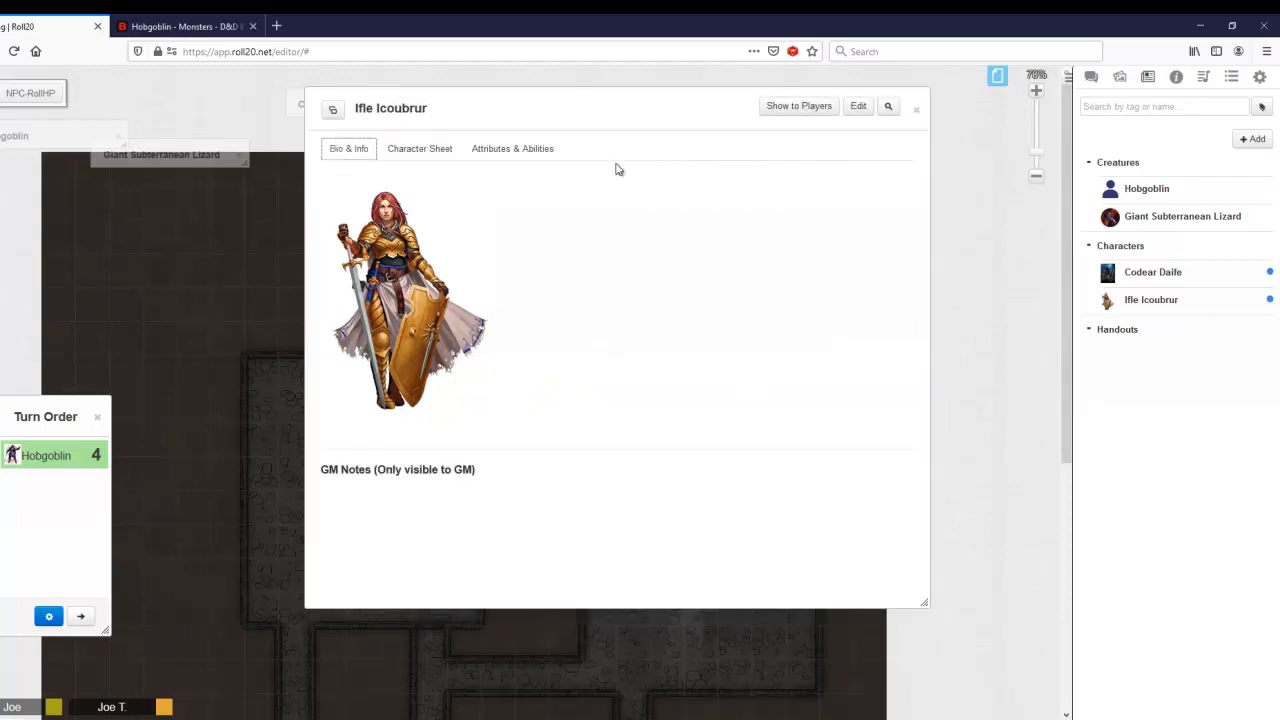
{"action": "double_click", "coordinate": [555, 107]}
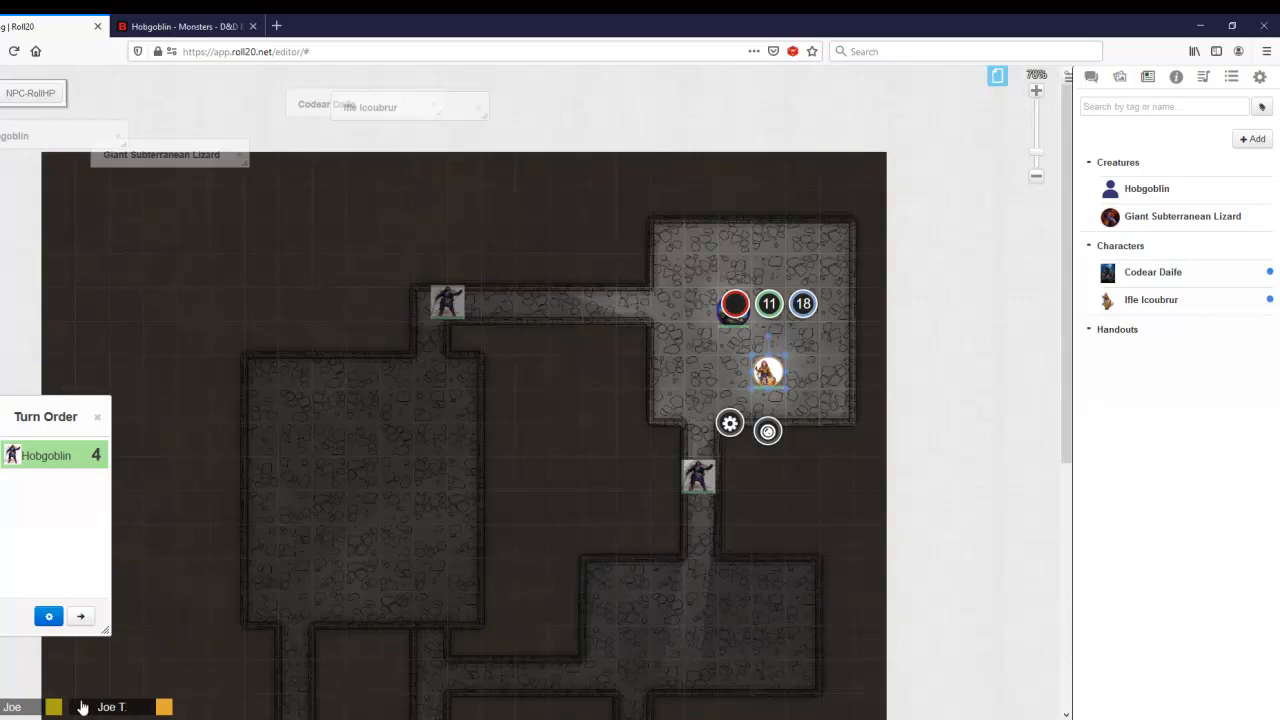
Step: Inspect the bars of the Ifle Icoubrur and Codear Daife tokens in the upper room
{"action": "left_click", "coordinate": [670, 370]}
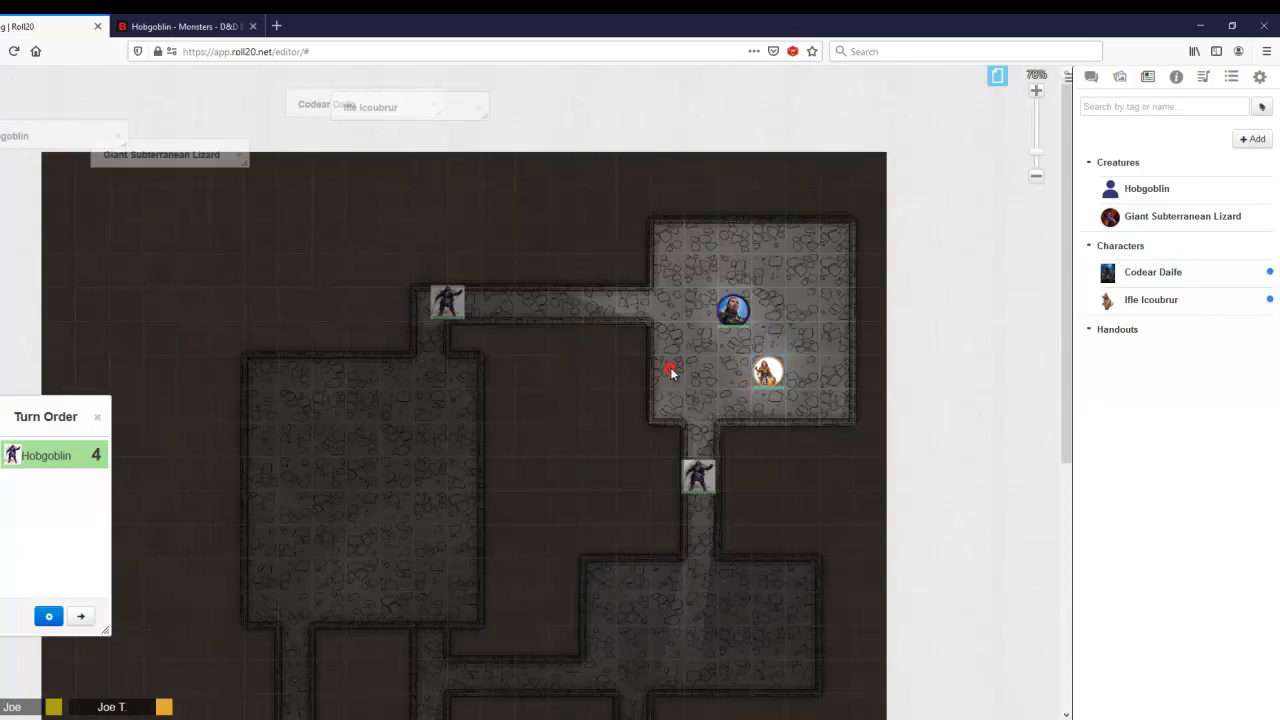
{"action": "left_click", "coordinate": [765, 372]}
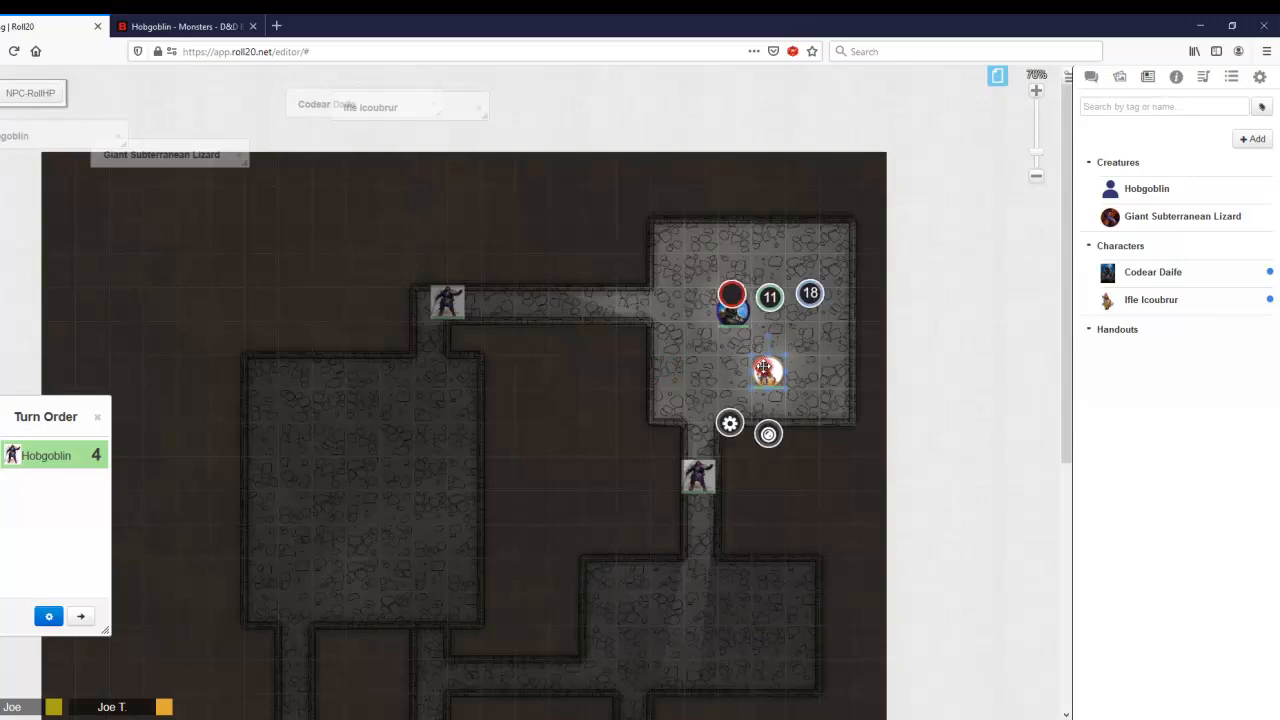
{"action": "left_click", "coordinate": [700, 337]}
{"action": "left_click", "coordinate": [738, 310]}
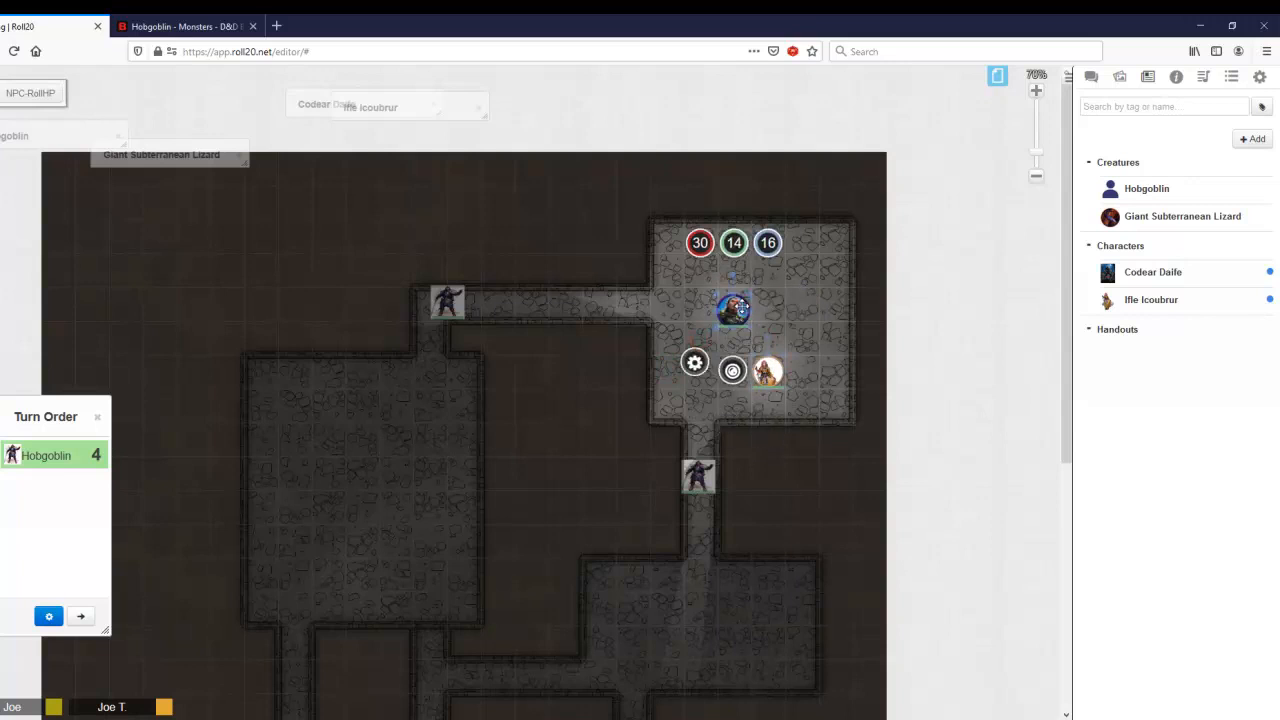
{"action": "left_click", "coordinate": [782, 334]}
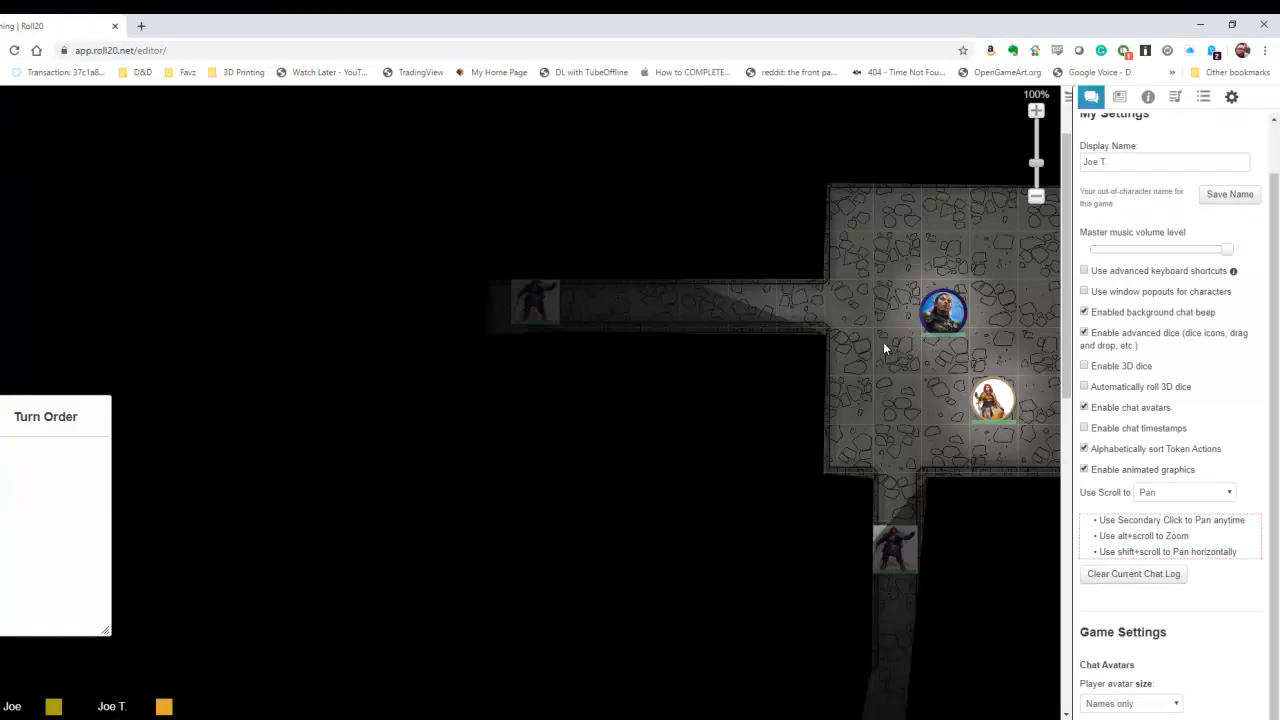
Step: In the player's browser window, move Ifle Icoubrur's token to the lower room and Codear Daife's token one square diagonally within the upper room
{"action": "left_click_drag", "start_coordinate": [886, 338], "coordinate": [760, 331]}
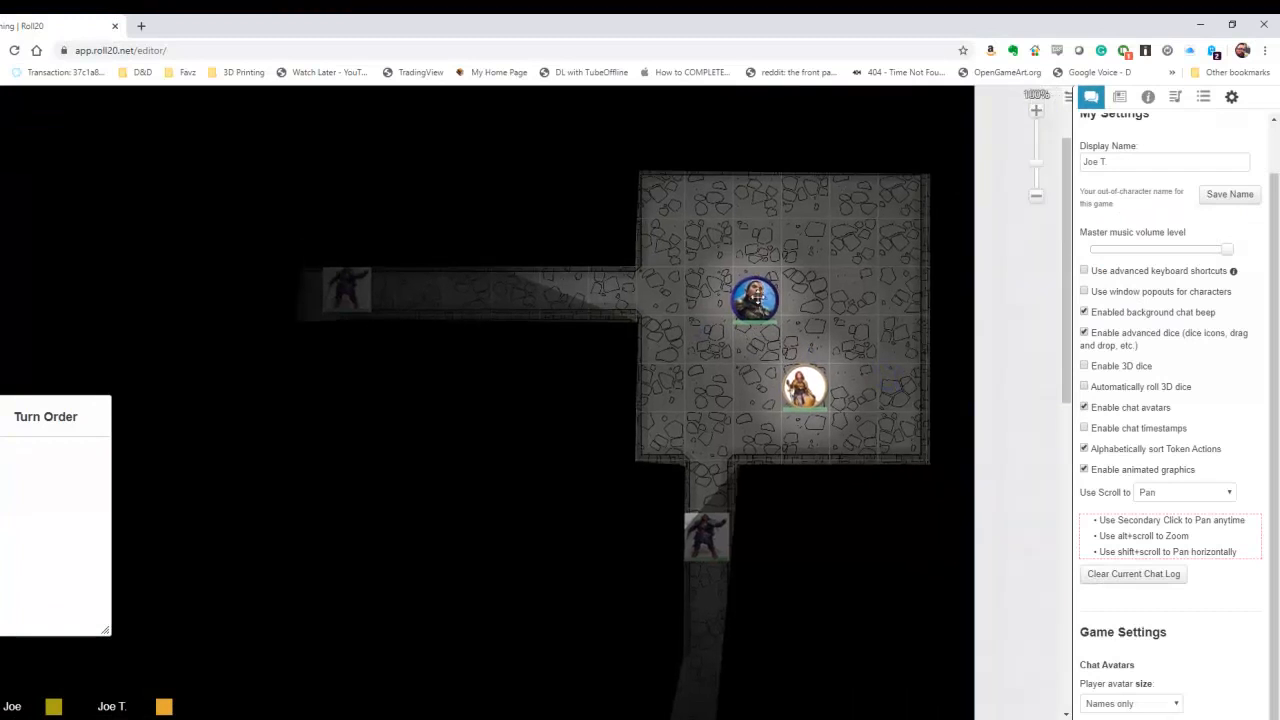
{"action": "left_click_drag", "start_coordinate": [797, 398], "coordinate": [737, 687]}
{"action": "scroll", "coordinate": [644, 470], "scroll_direction": "down", "scroll_amount": 2}
{"action": "left_click_drag", "start_coordinate": [757, 473], "coordinate": [812, 516]}
{"action": "scroll", "coordinate": [702, 488], "scroll_direction": "up", "scroll_amount": 3}
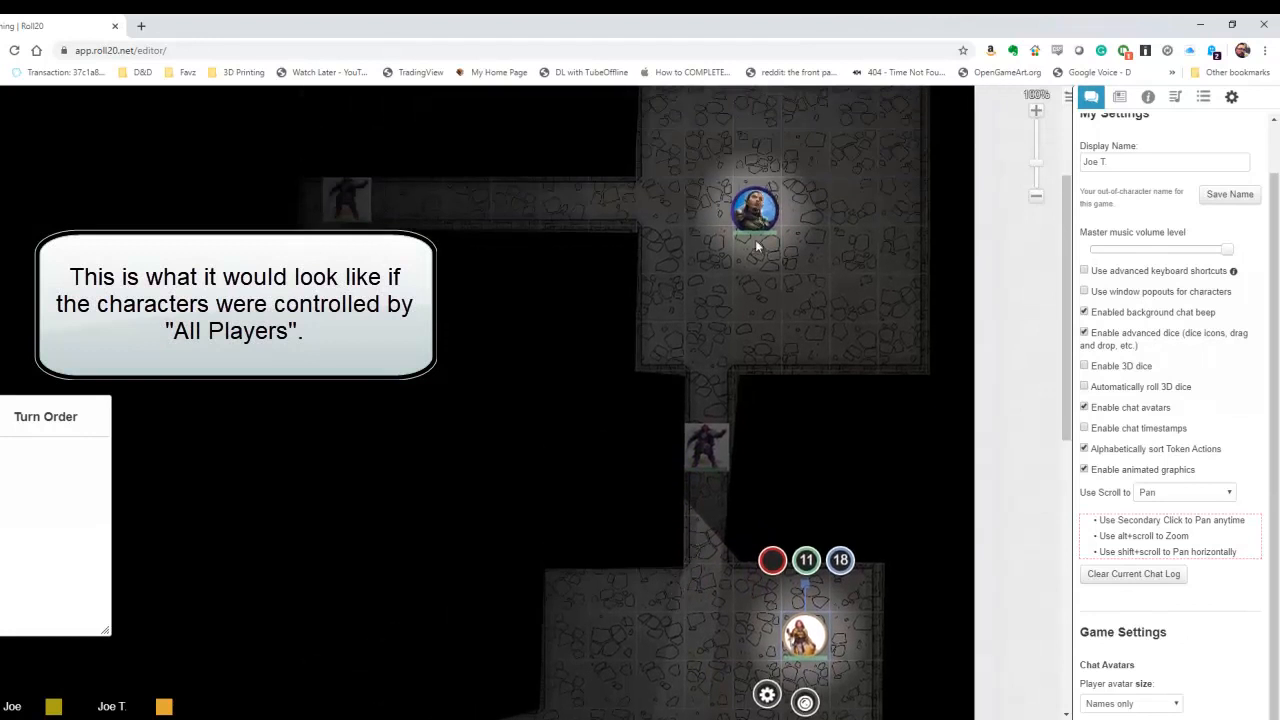
{"action": "left_click", "coordinate": [753, 214]}
{"action": "left_click_drag", "start_coordinate": [753, 214], "coordinate": [805, 248]}
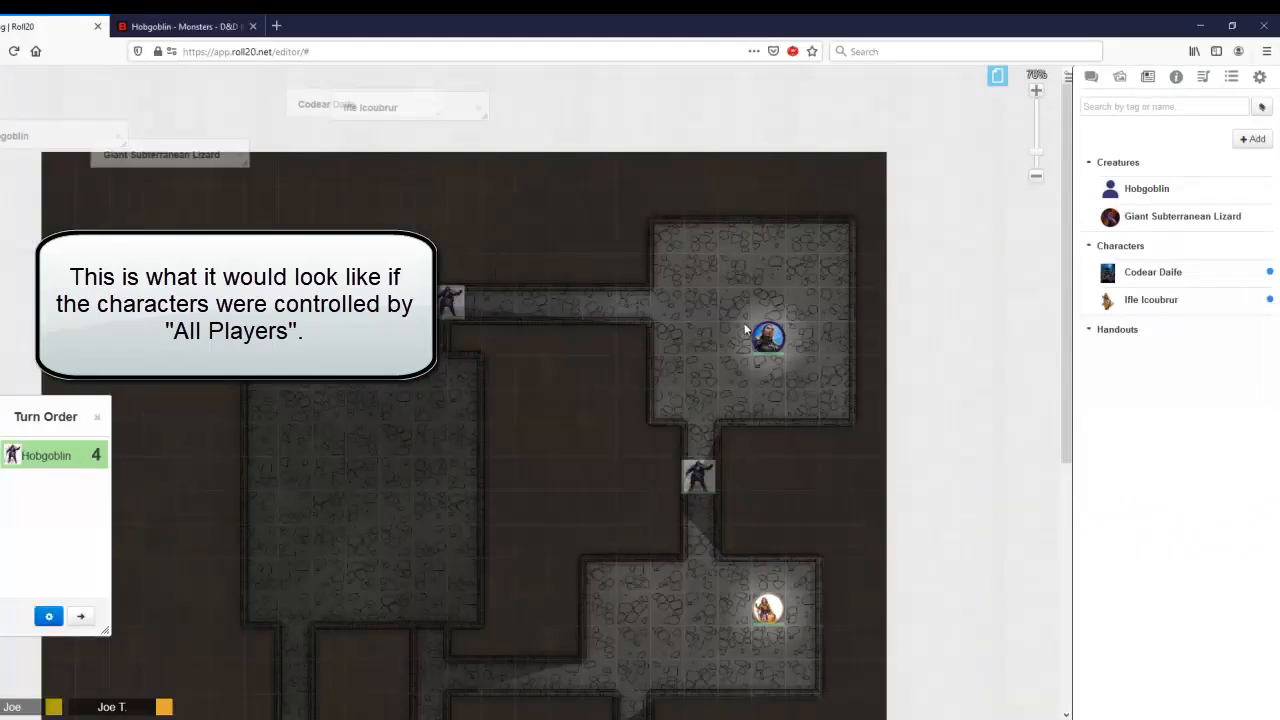
{"action": "left_click", "coordinate": [758, 334]}
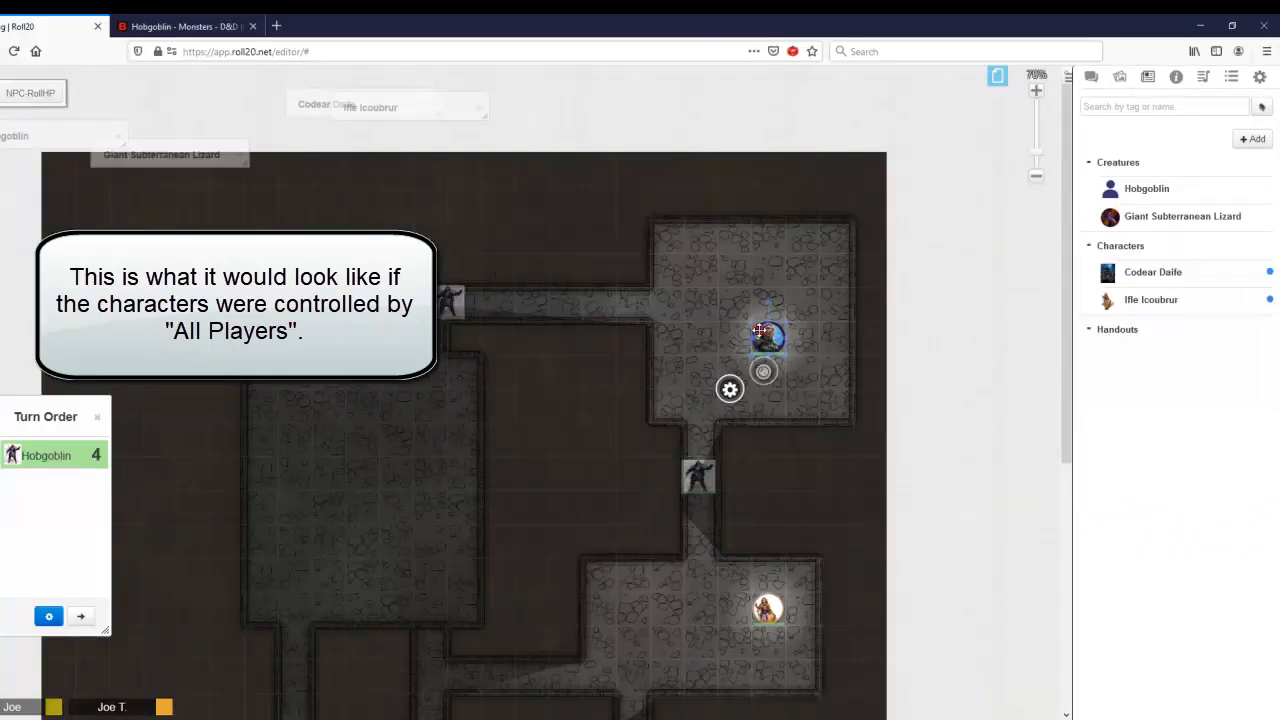
Step: Make the DM's account the only one that can edit and control Codear Daife, save the changes, and minimize the sheet
{"action": "left_click", "coordinate": [392, 112]}
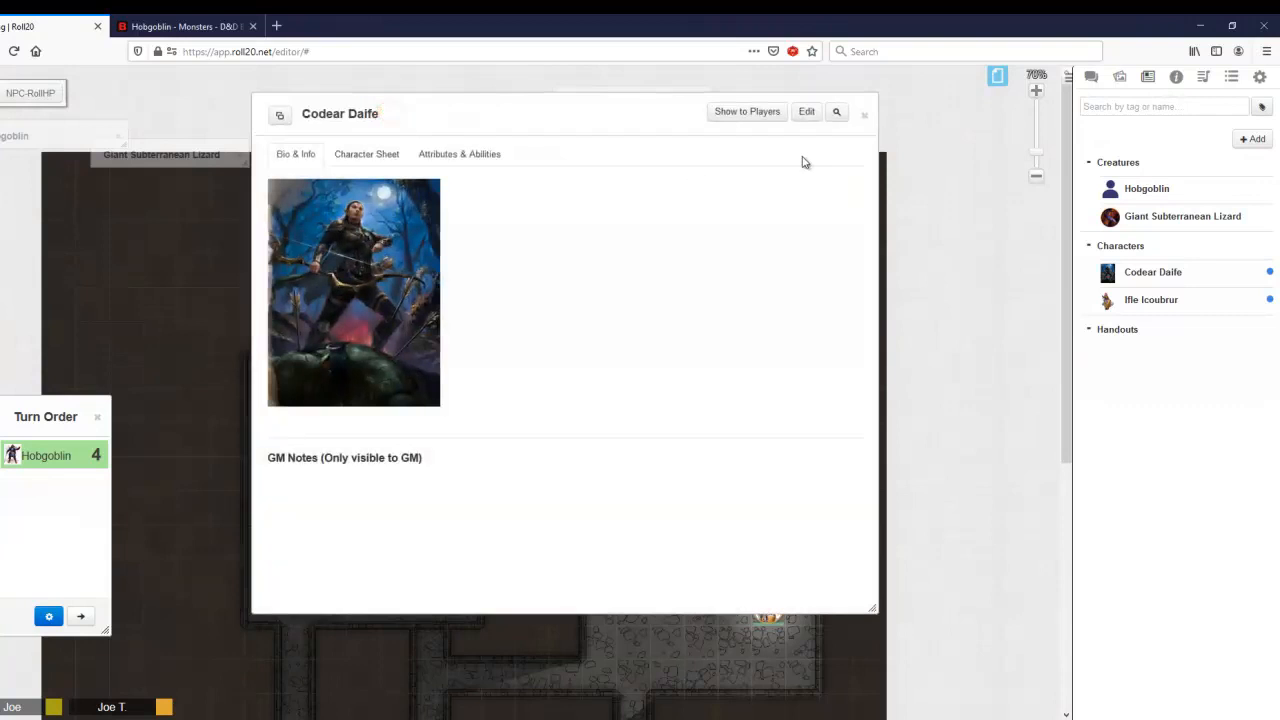
{"action": "left_click", "coordinate": [807, 112]}
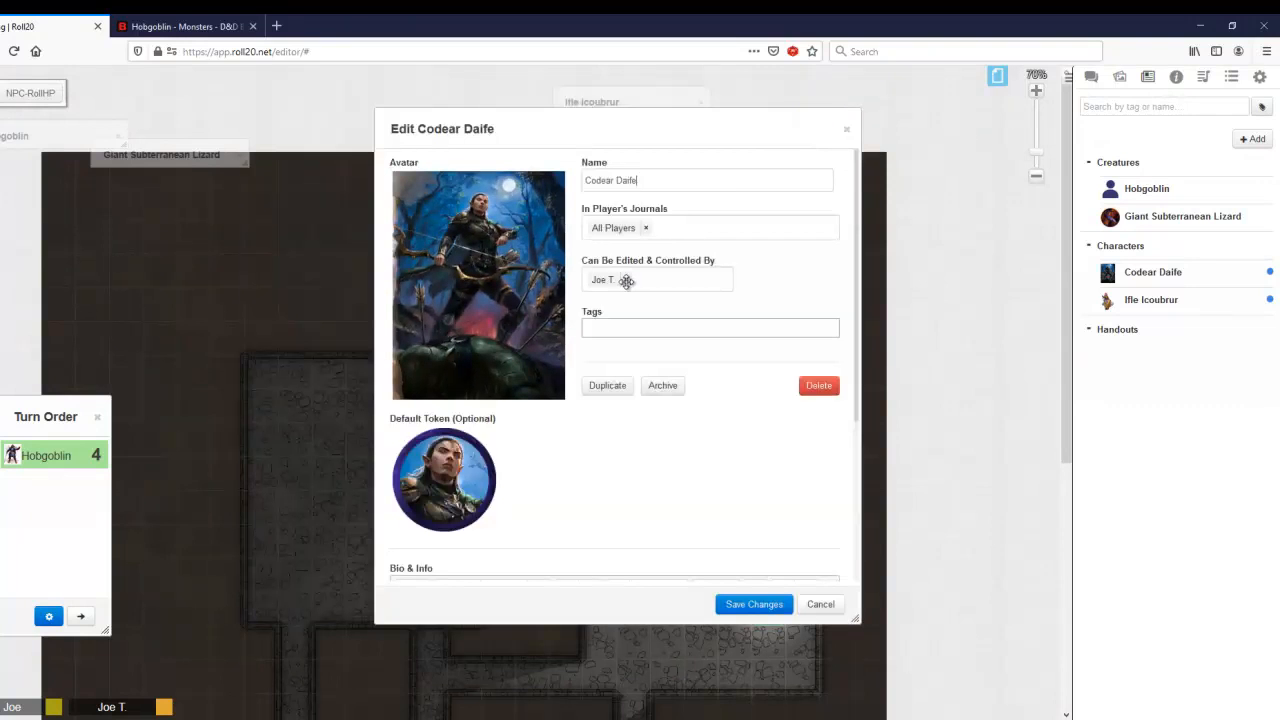
{"action": "left_click", "coordinate": [627, 282]}
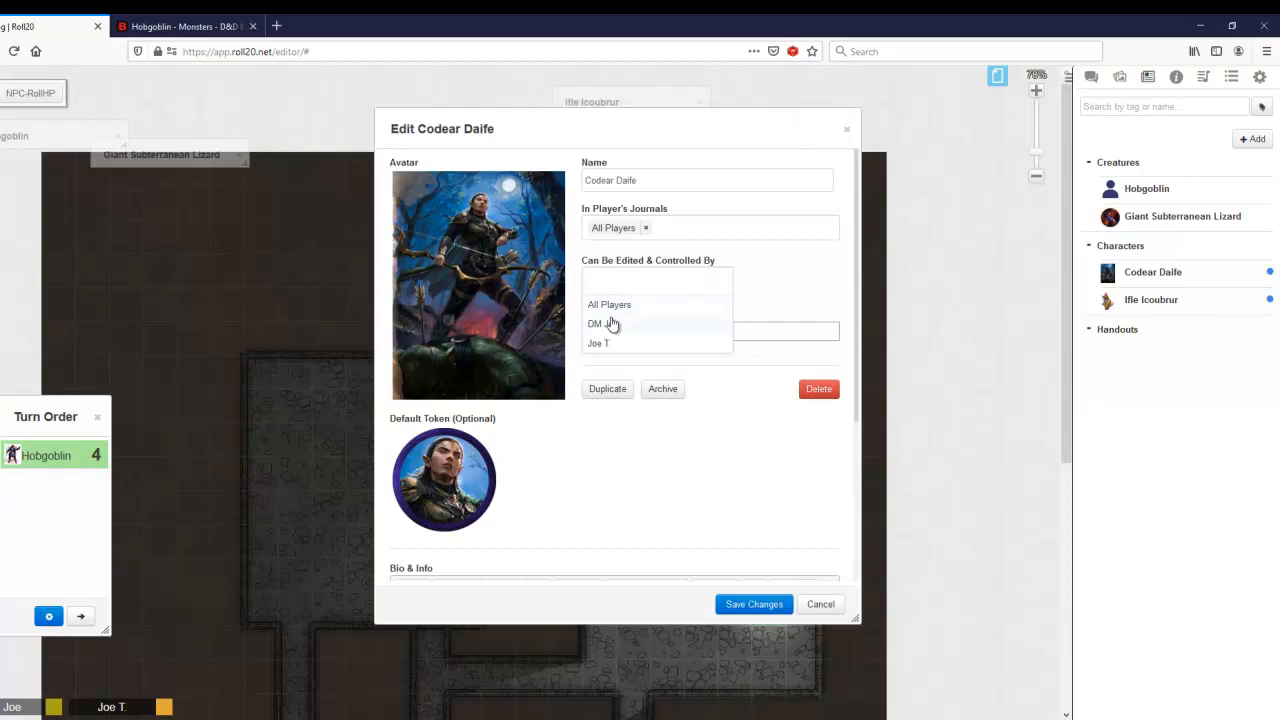
{"action": "left_click", "coordinate": [609, 321]}
{"action": "left_click", "coordinate": [806, 258]}
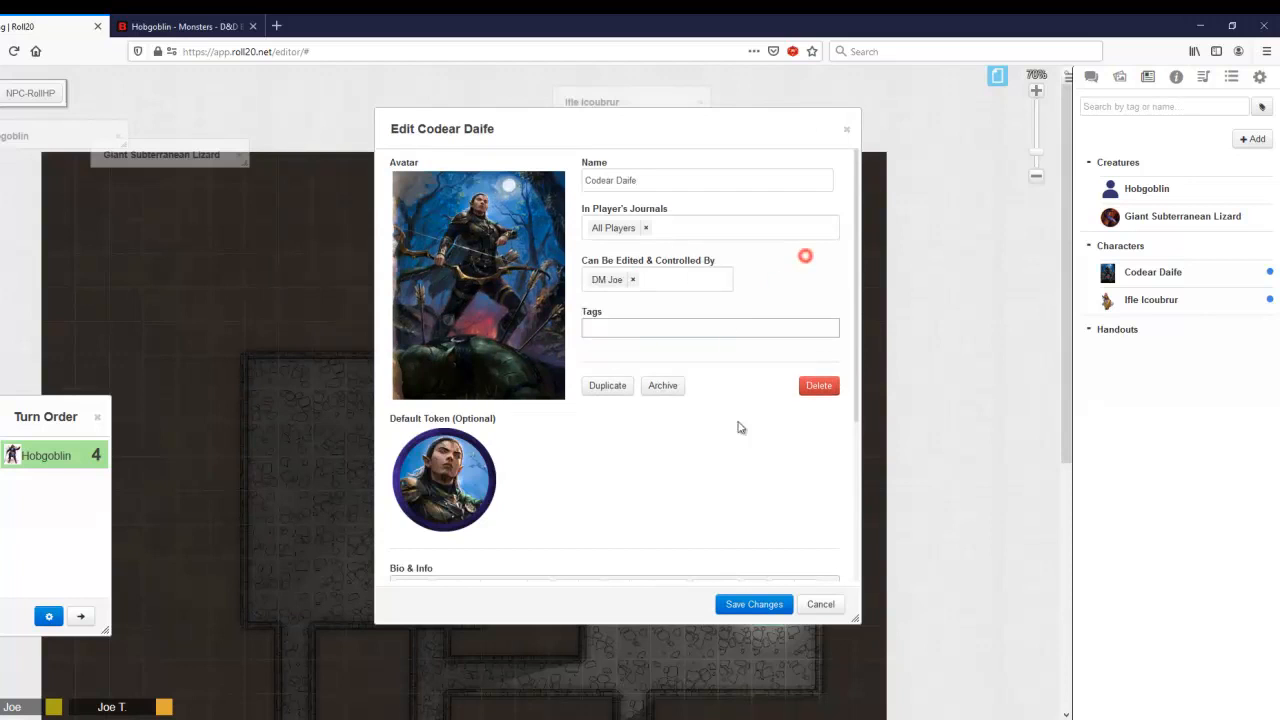
{"action": "left_click", "coordinate": [741, 601]}
{"action": "double_click", "coordinate": [578, 106]}
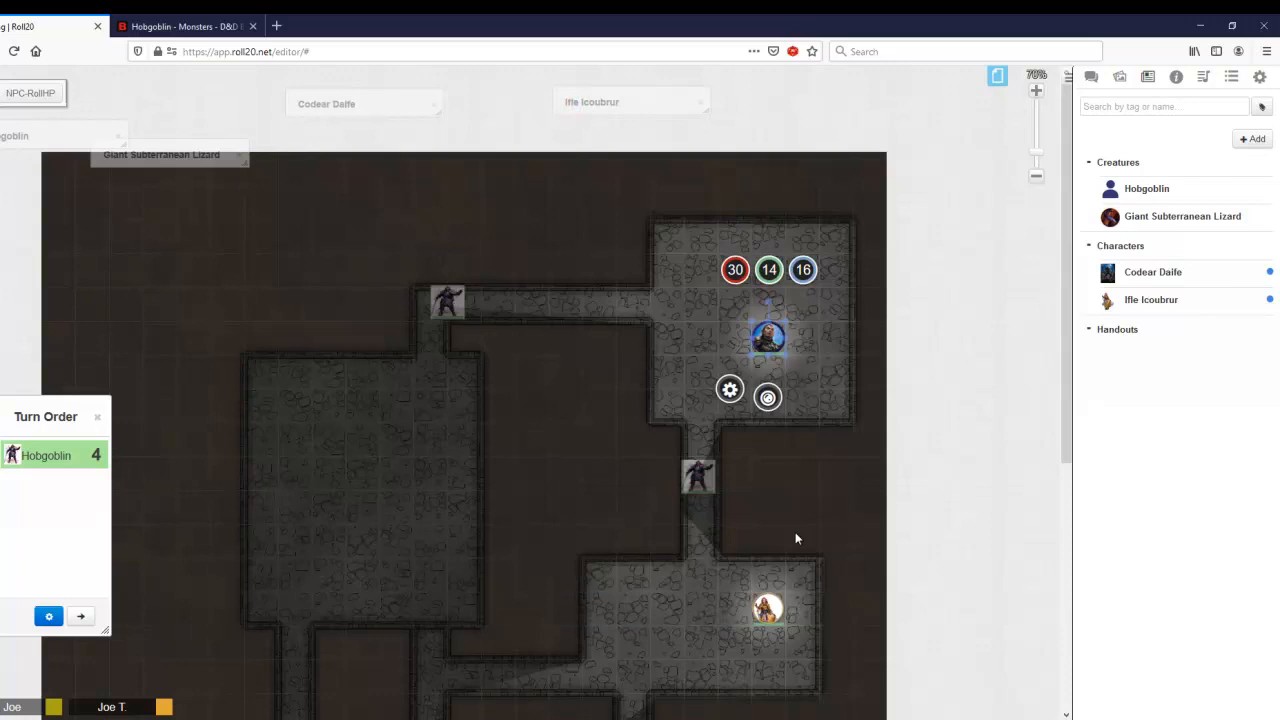
Step: Switch to the player's browser window and check the line of sight of Ifle Icoubrur's token in the lower room
{"action": "key", "text": "alt+Tab"}
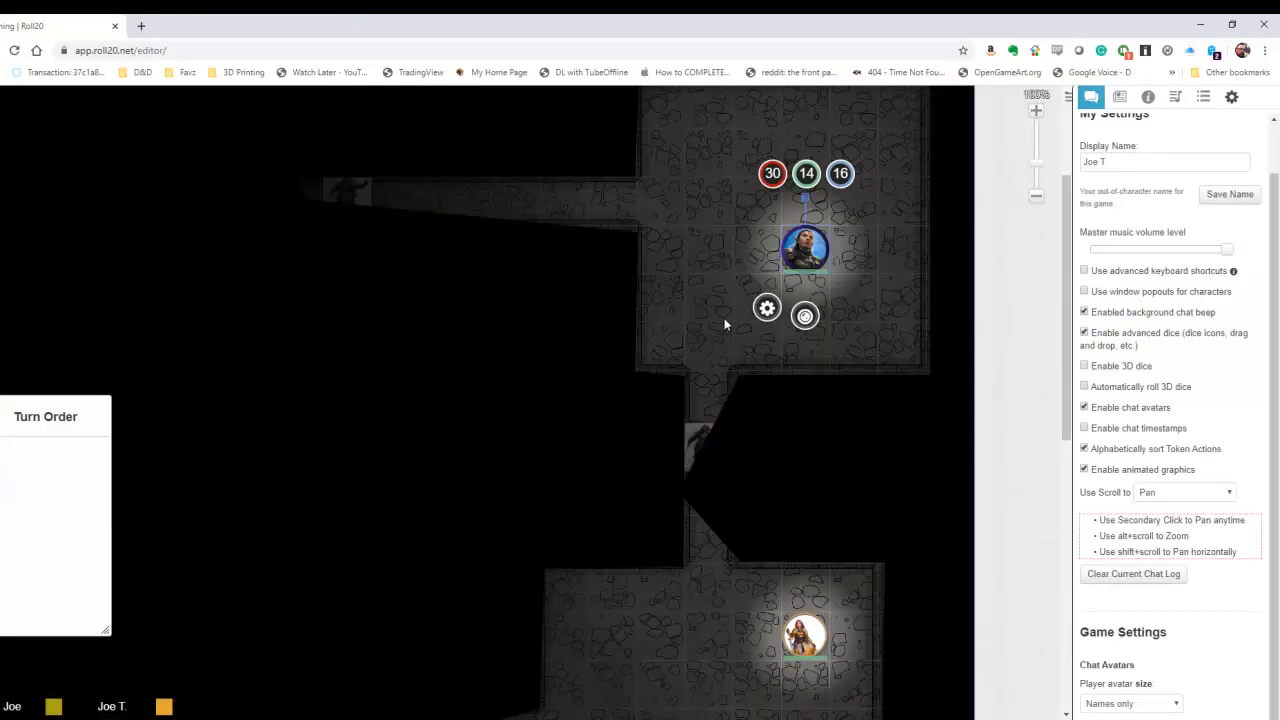
{"action": "left_click", "coordinate": [786, 626]}
{"action": "mouse_move", "coordinate": [786, 626]}
{"action": "left_mouse_down"}
{"action": "mouse_move", "coordinate": [761, 625]}
{"action": "mouse_move", "coordinate": [808, 620]}
{"action": "left_mouse_up"}
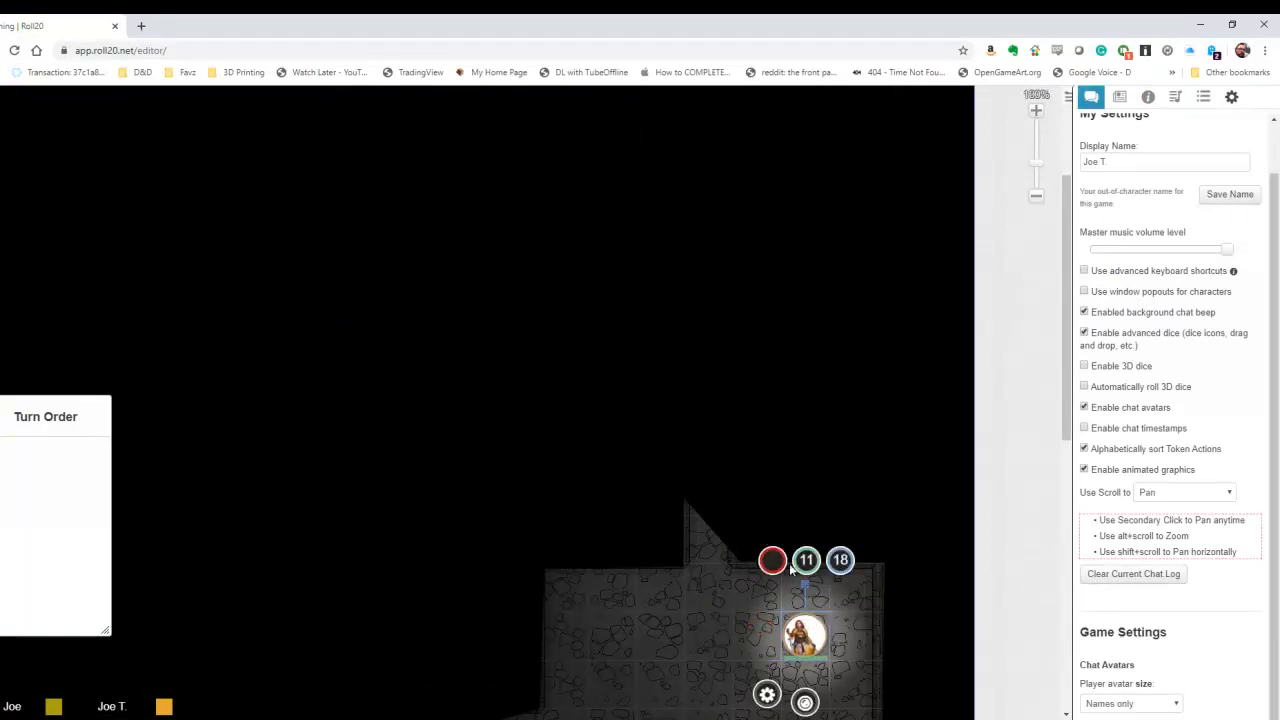
{"action": "mouse_move", "coordinate": [805, 630]}
{"action": "left_mouse_down"}
{"action": "mouse_move", "coordinate": [737, 623]}
{"action": "mouse_move", "coordinate": [808, 630]}
{"action": "left_mouse_up"}
Step: Move Ifle Icoubrur's token from the lower room up the corridor into the upper room, two squares from Codear Daife
{"action": "left_click_drag", "start_coordinate": [646, 649], "coordinate": [652, 484]}
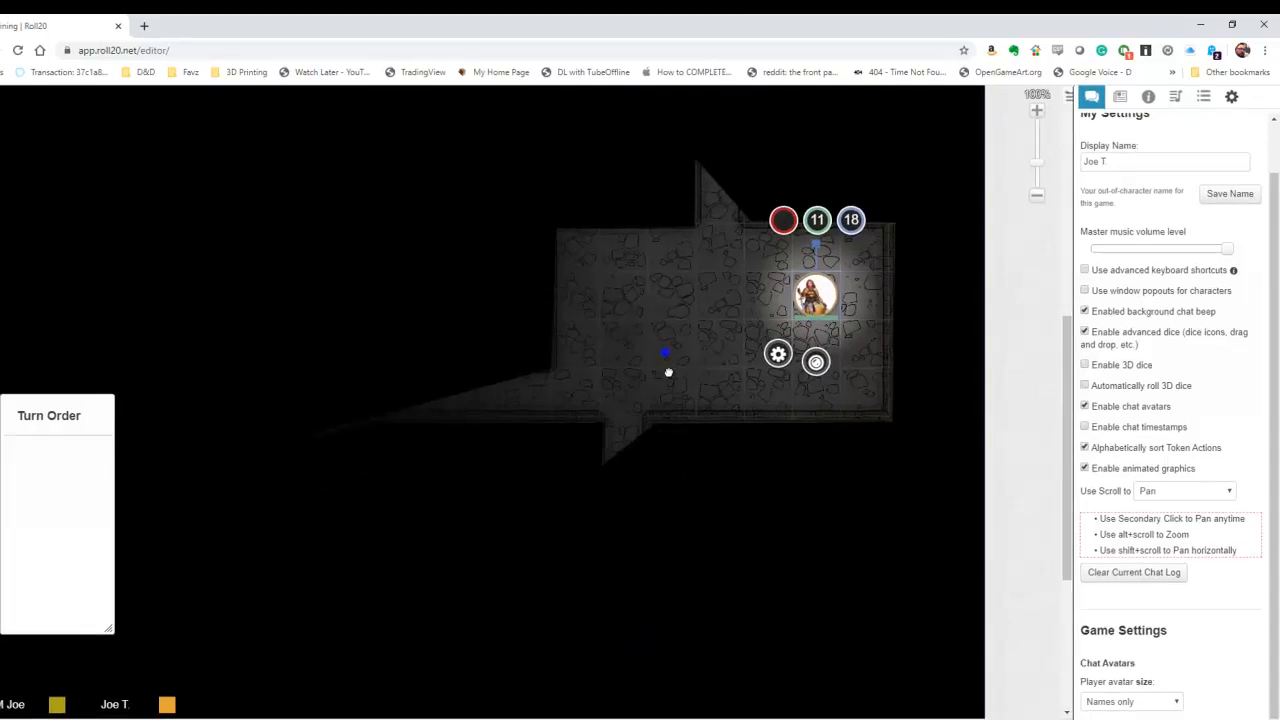
{"action": "left_click_drag", "start_coordinate": [664, 351], "coordinate": [657, 472]}
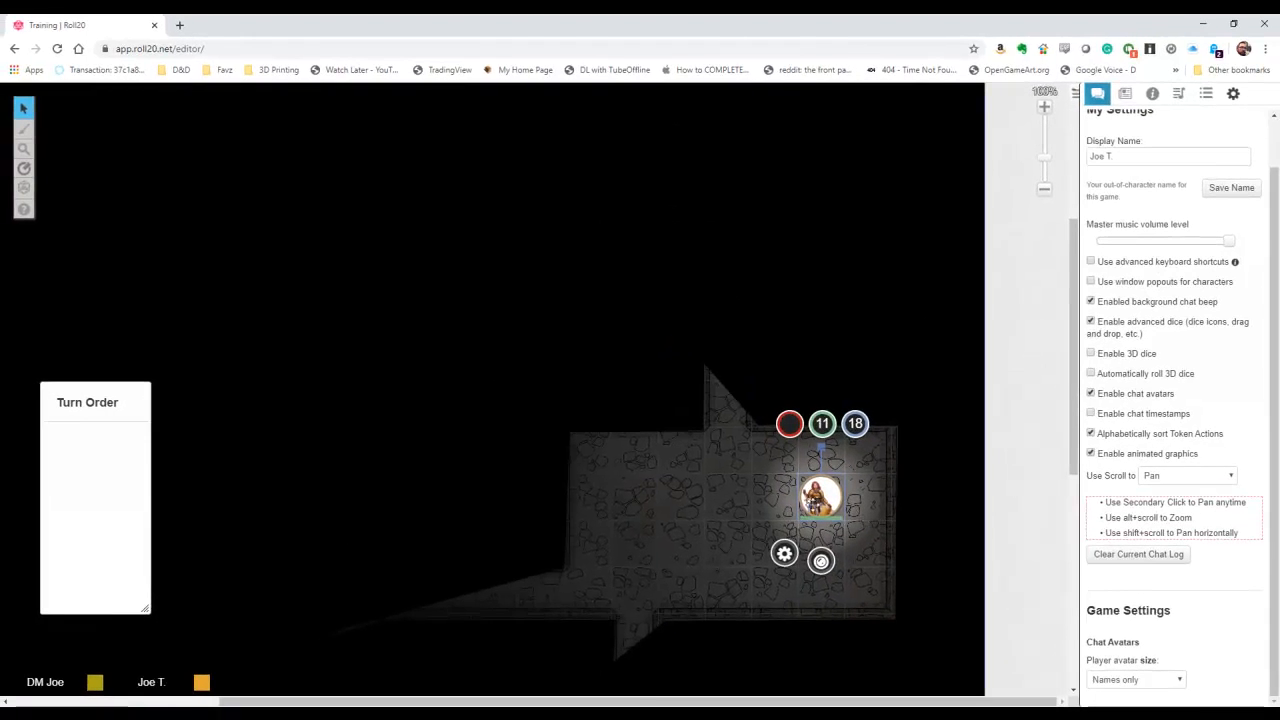
{"action": "left_click_drag", "start_coordinate": [820, 497], "coordinate": [727, 222]}
{"action": "left_click_drag", "start_coordinate": [813, 222], "coordinate": [819, 294]}
{"action": "left_click_drag", "start_coordinate": [745, 360], "coordinate": [740, 220]}
Step: Move Ifle Icoubrur's token to the upper room's lower exit, and try to select Codear Daife's token as the player
{"action": "left_click_drag", "start_coordinate": [849, 285], "coordinate": [859, 294]}
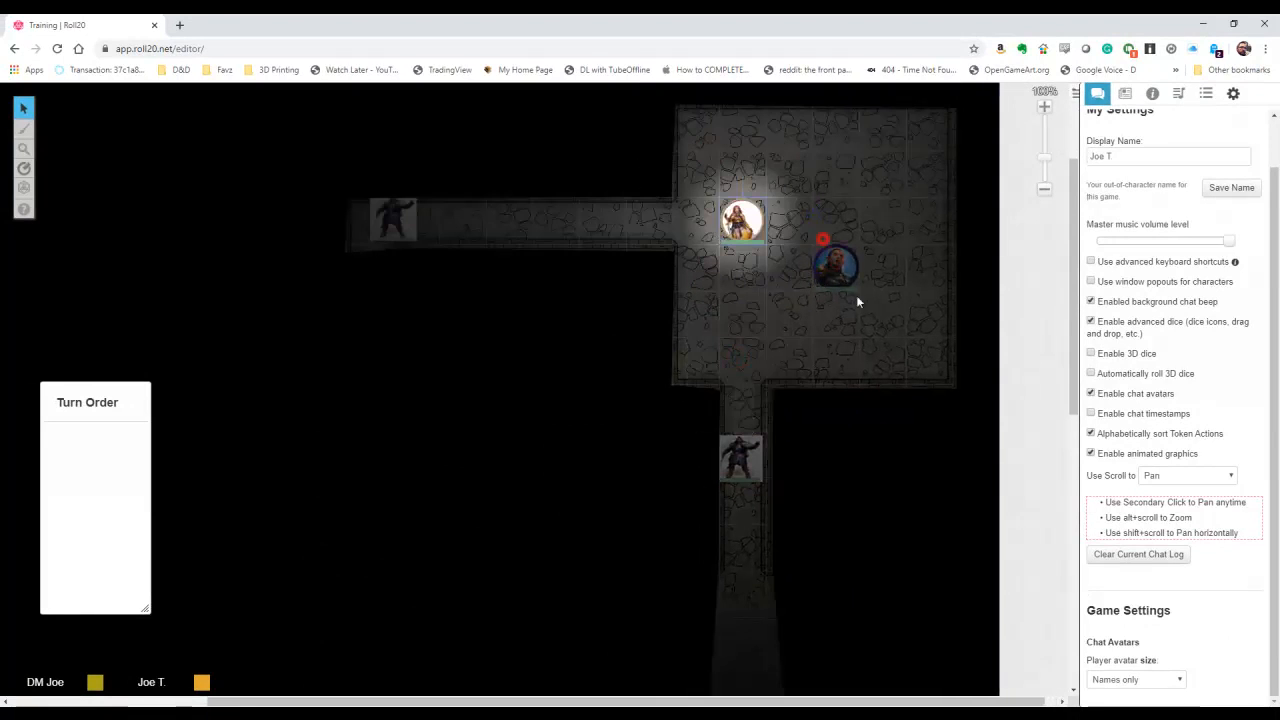
{"action": "left_click", "coordinate": [830, 264]}
{"action": "left_click", "coordinate": [742, 225]}
{"action": "left_click_drag", "start_coordinate": [742, 225], "coordinate": [742, 360]}
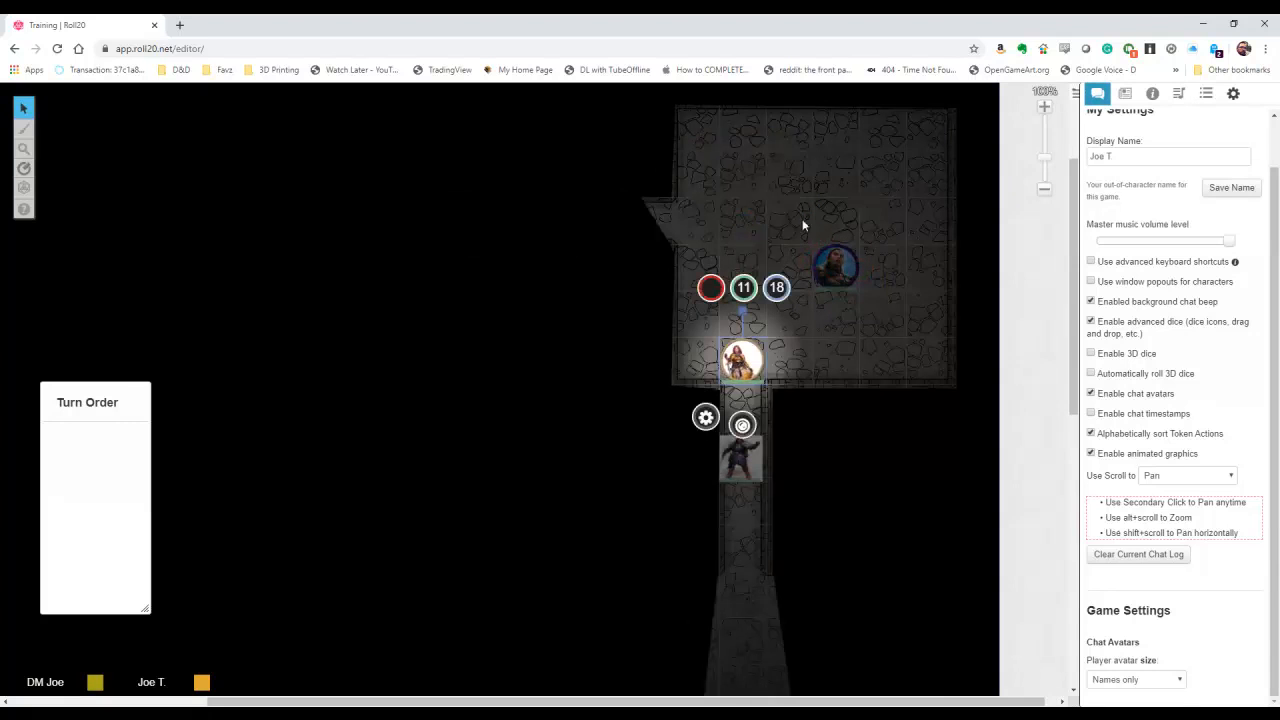
{"action": "left_click_drag", "start_coordinate": [797, 219], "coordinate": [881, 315]}
{"action": "left_click", "coordinate": [837, 263]}
{"action": "left_click", "coordinate": [867, 297]}
Step: Move Ifle Icoubrur's token down past the hobgoblin, through the lower room and into the narrow passage beyond it
{"action": "left_click", "coordinate": [751, 362]}
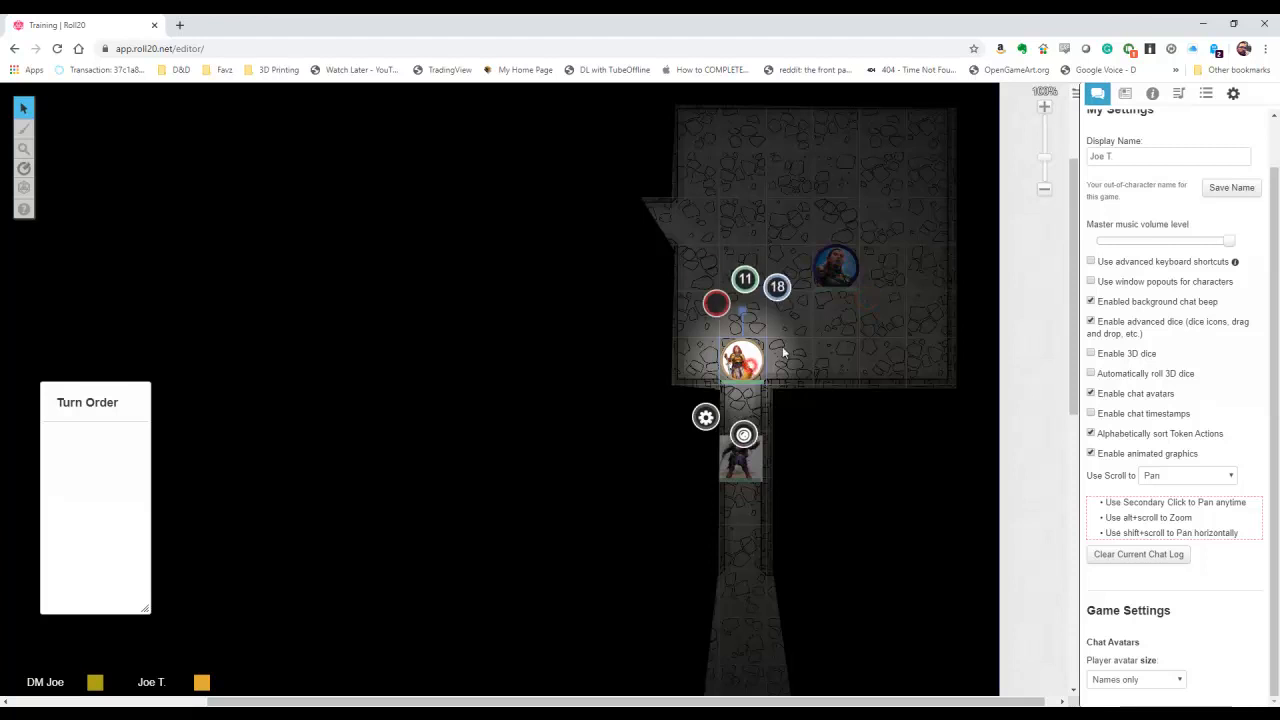
{"action": "left_click_drag", "start_coordinate": [751, 362], "coordinate": [751, 595]}
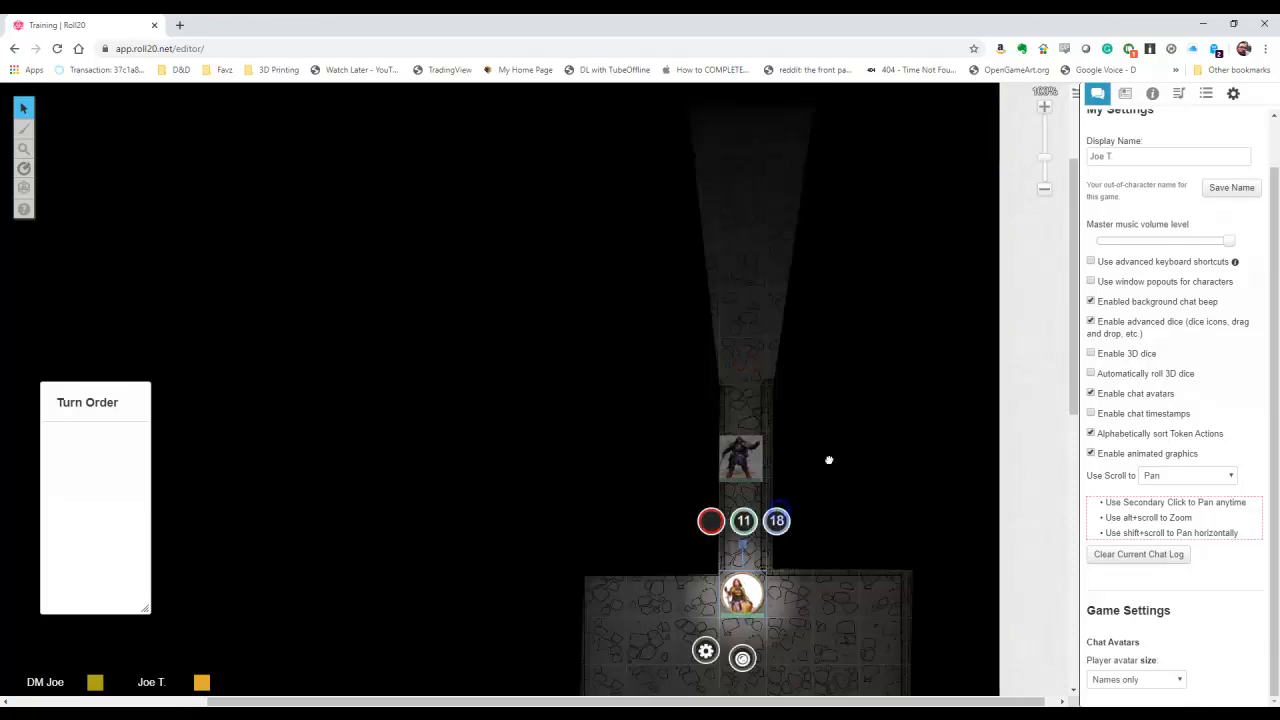
{"action": "scroll", "coordinate": [824, 458], "scroll_direction": "down", "scroll_amount": 3}
{"action": "left_click_drag", "start_coordinate": [749, 362], "coordinate": [474, 503]}
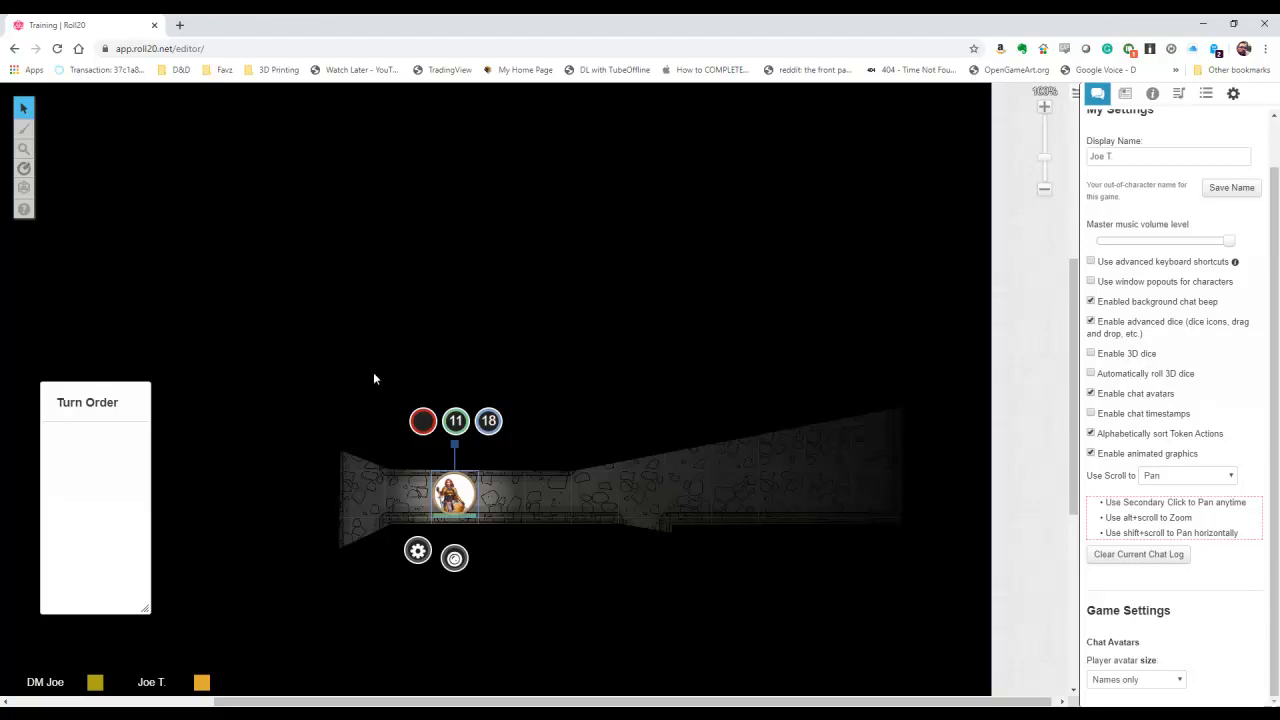
Step: Bring Ifle Icoubrur's token back to the upper room directly below Codear Daife, and display the chat log
{"action": "left_click_drag", "start_coordinate": [465, 503], "coordinate": [748, 127]}
{"action": "left_click_drag", "start_coordinate": [767, 251], "coordinate": [760, 593]}
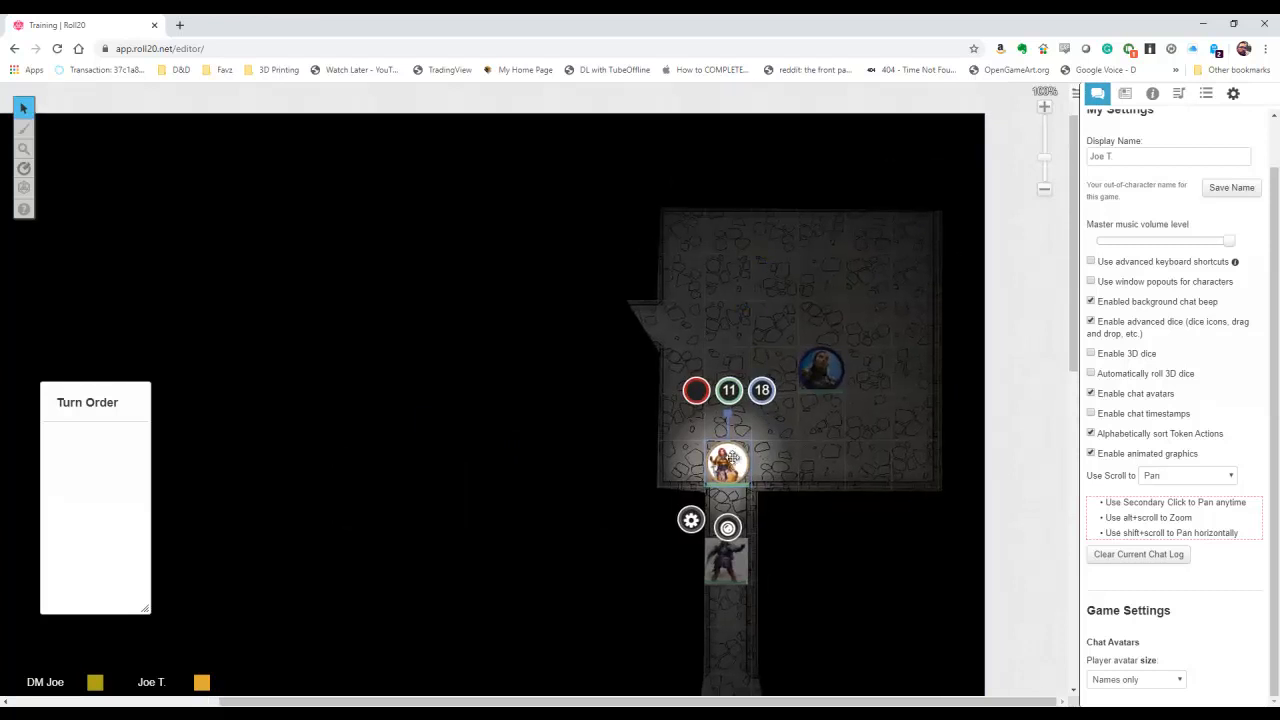
{"action": "left_click_drag", "start_coordinate": [733, 457], "coordinate": [827, 411]}
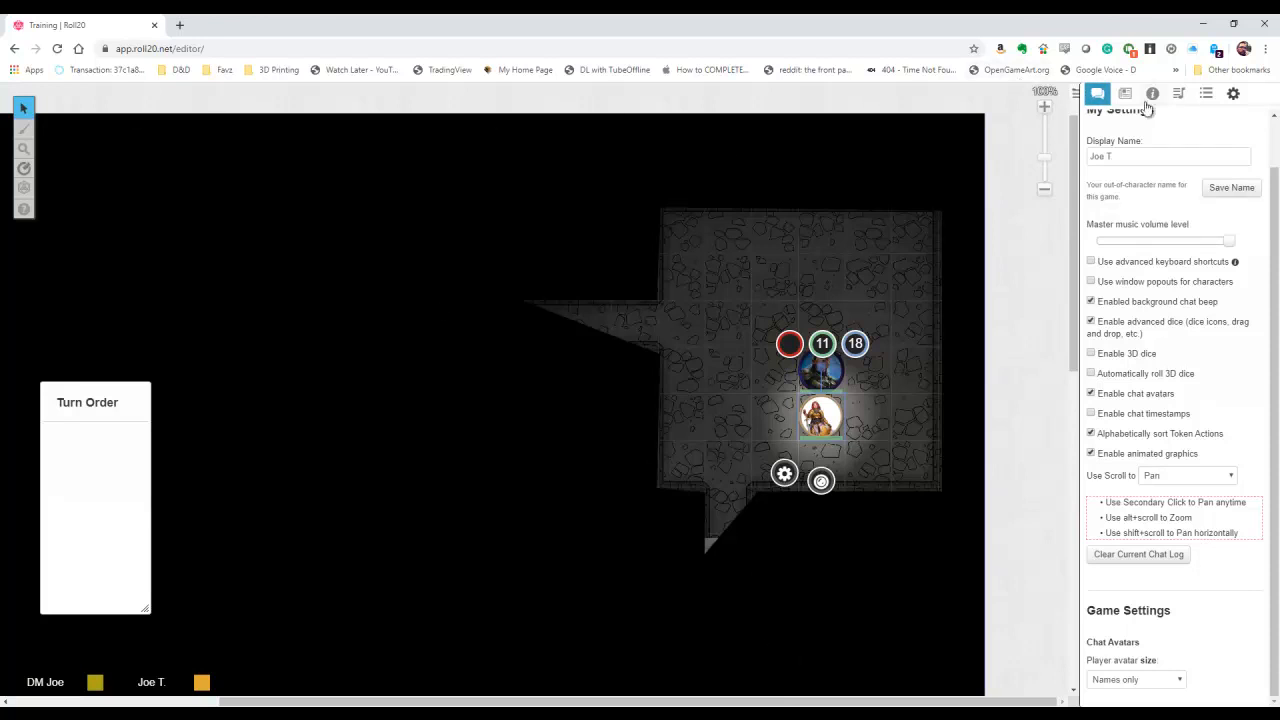
{"action": "left_click", "coordinate": [1097, 93]}
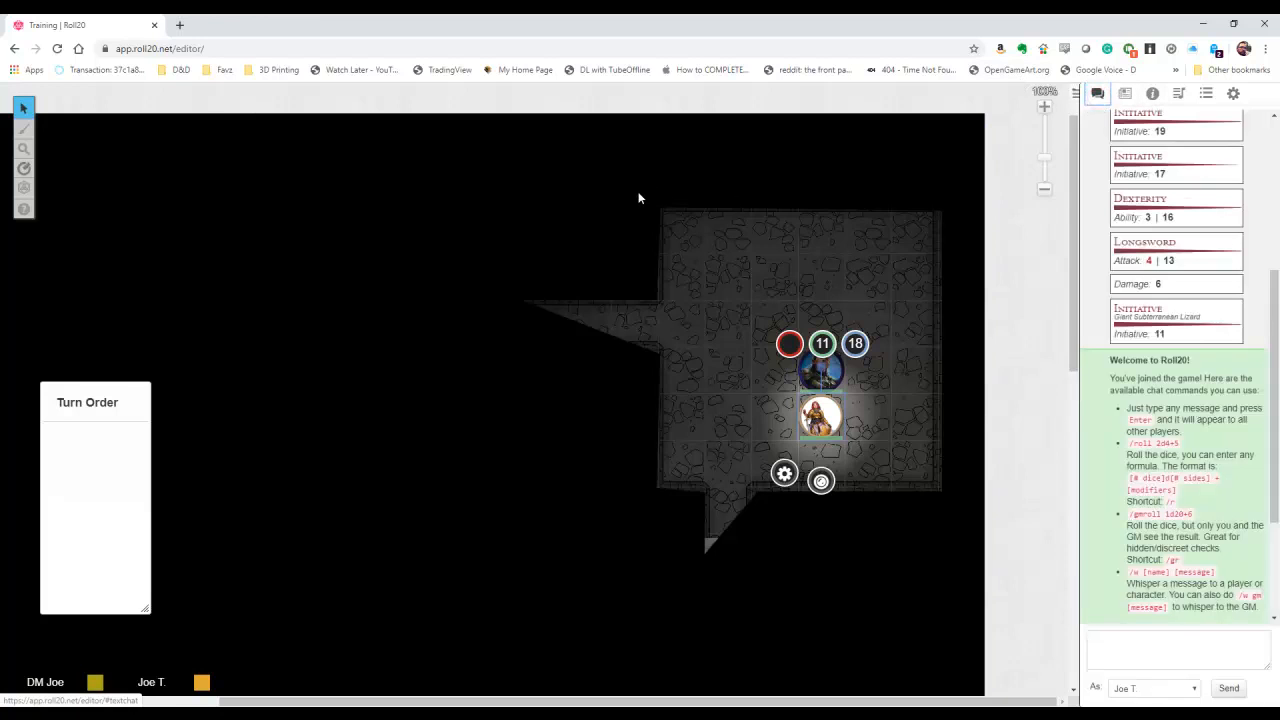